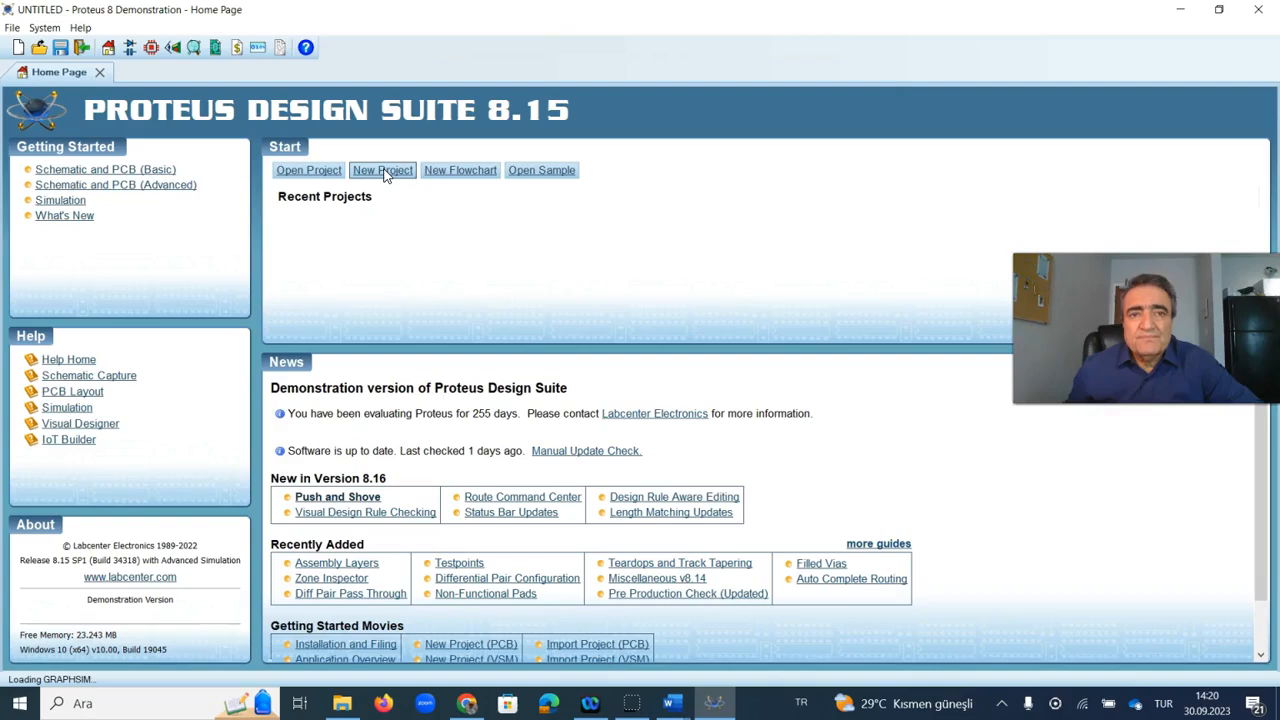
# Step: Create a new project named New Project.pdsprj with the DEFAULT schematic template, no PCB layout and no firmware
pyautogui.click(388, 180)
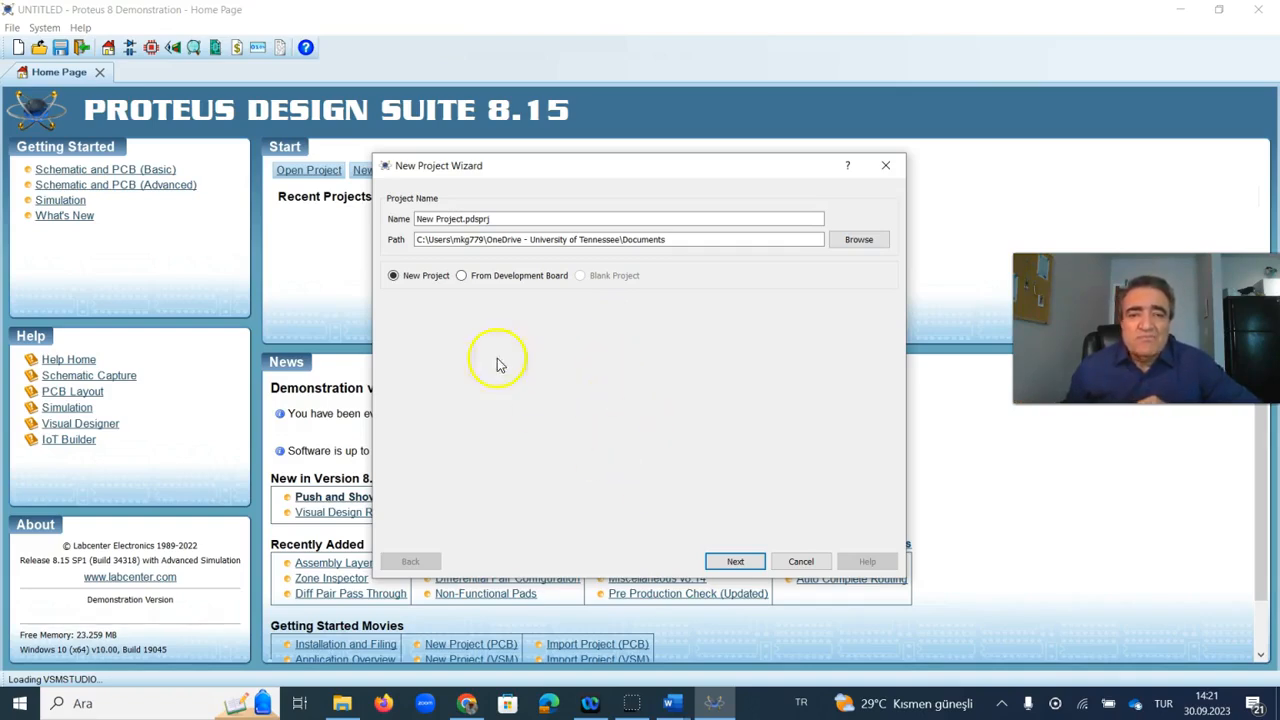
pyautogui.click(735, 562)
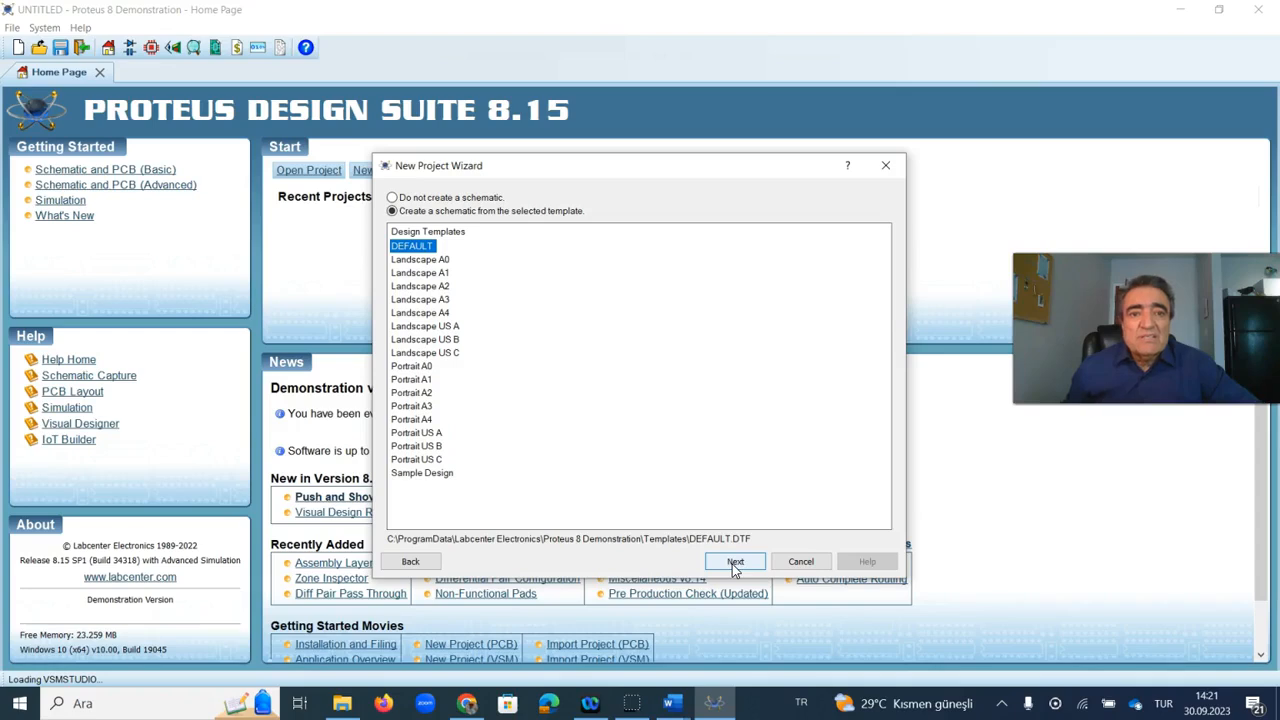
pyautogui.click(735, 562)
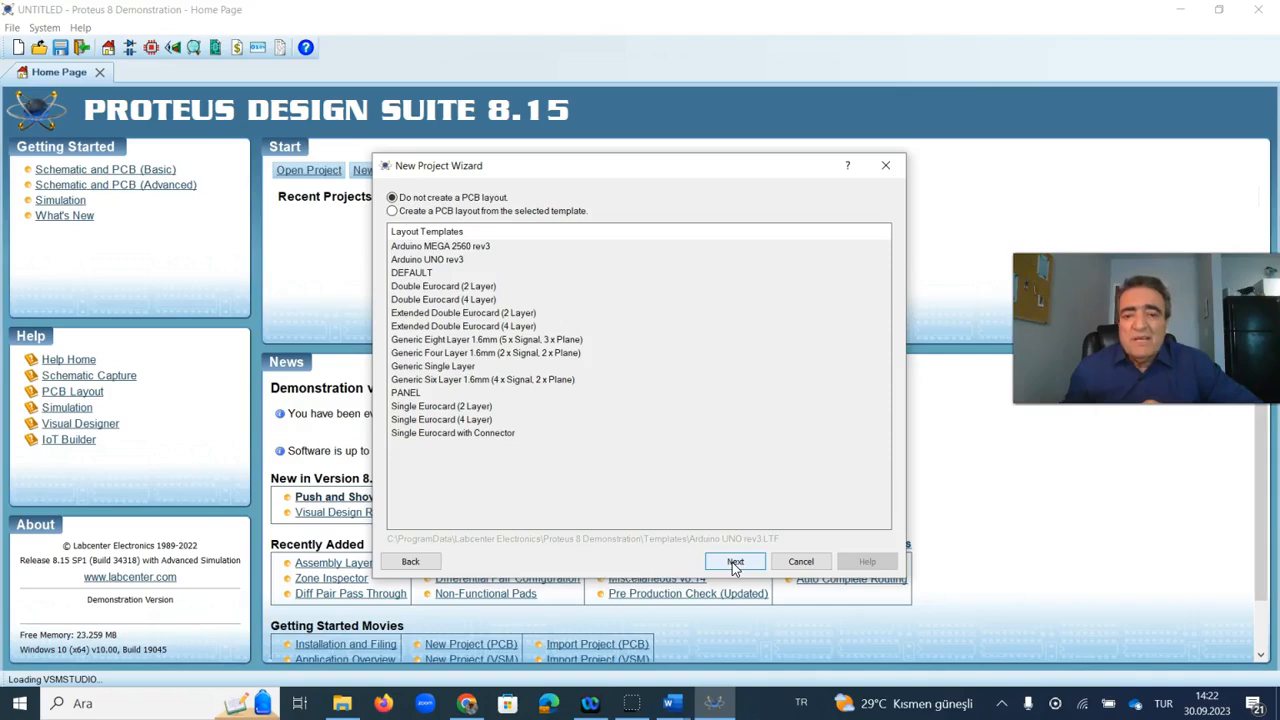
pyautogui.click(735, 563)
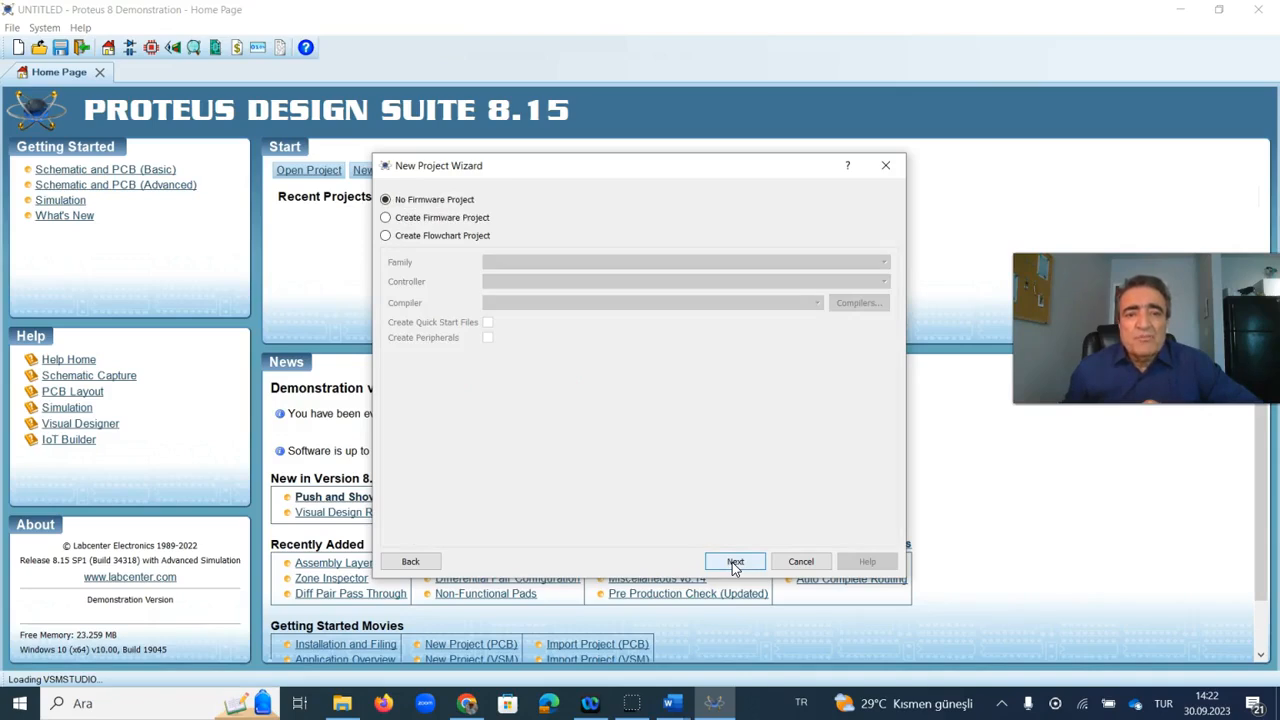
pyautogui.click(735, 563)
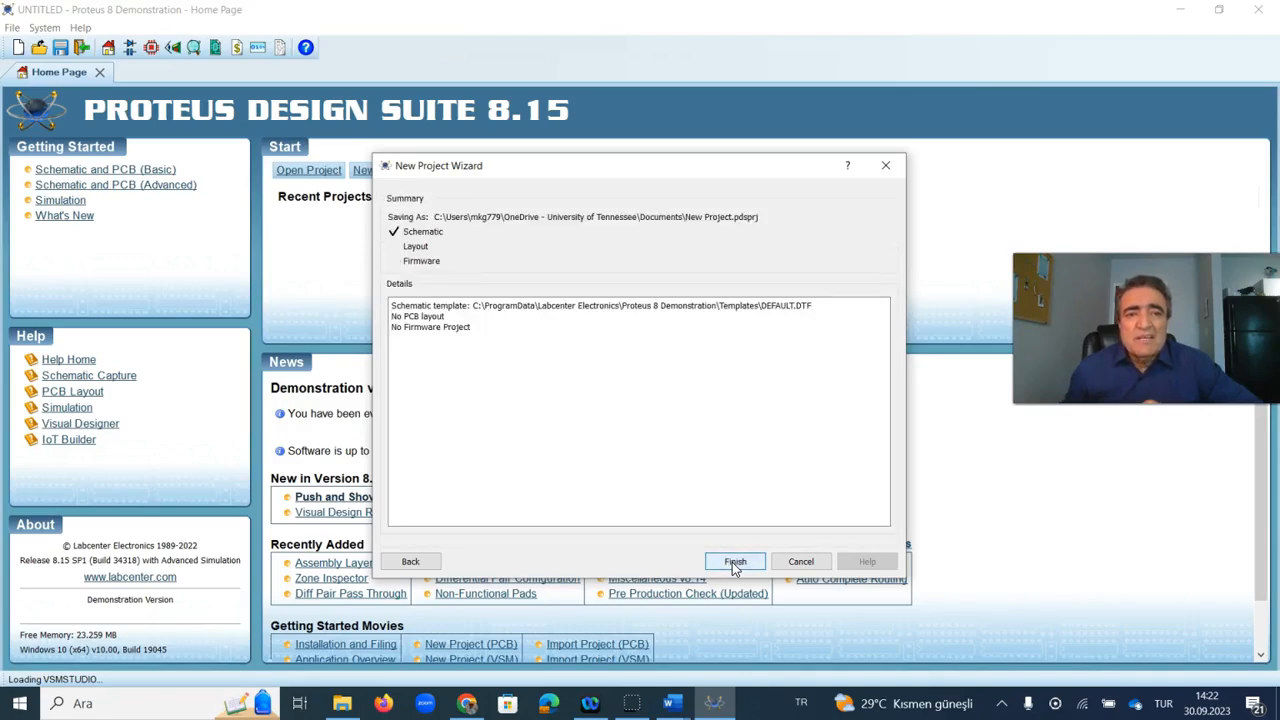
pyautogui.click(734, 562)
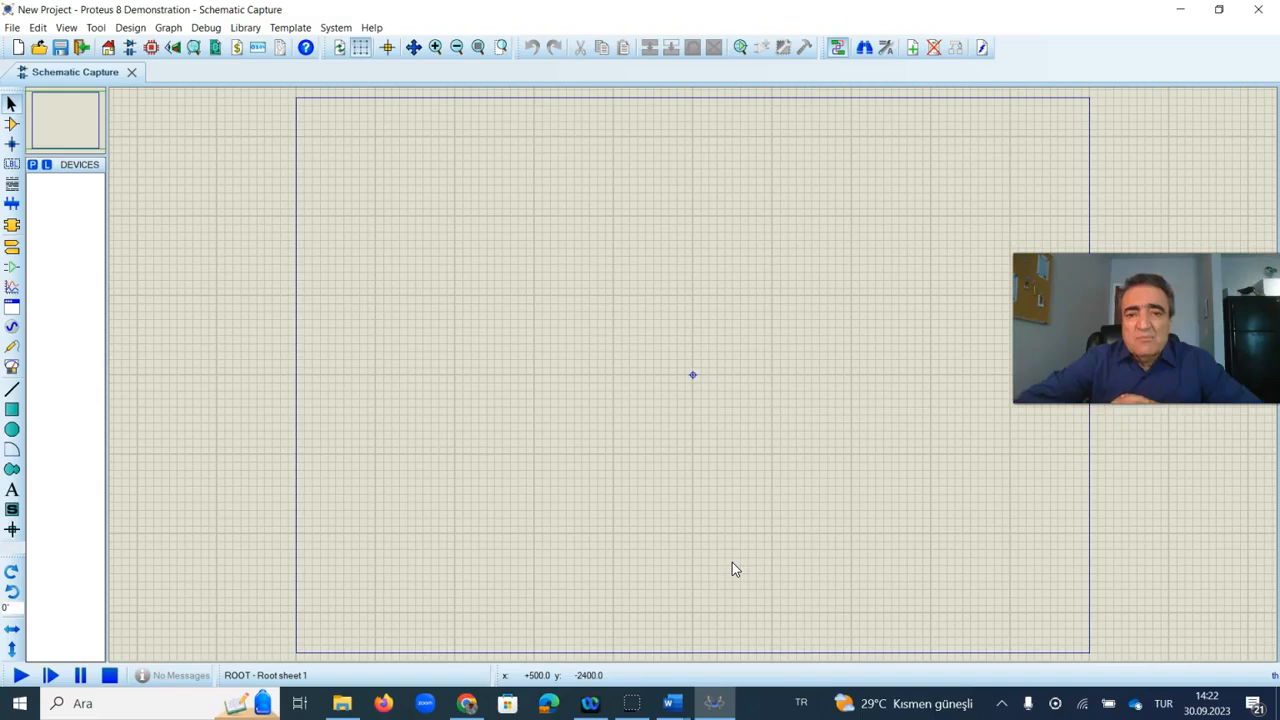
pyautogui.click(713, 514)
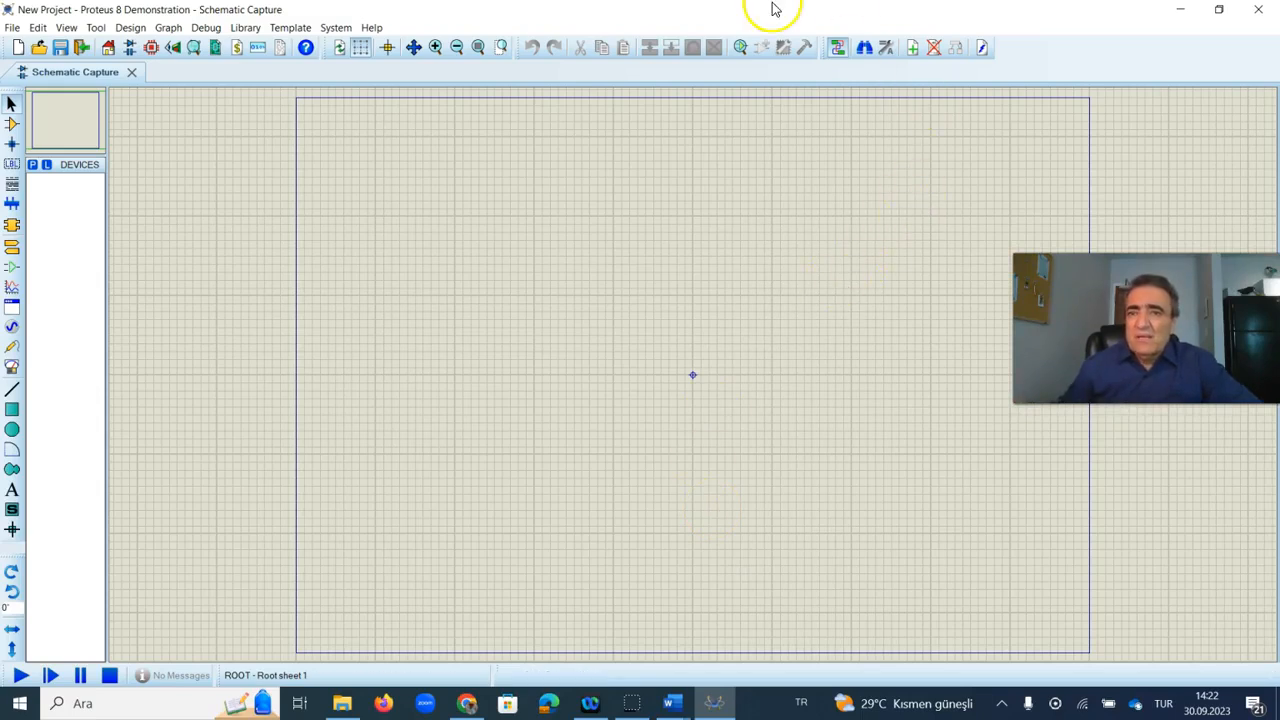
# Step: Resize and arrange the schematic window and the Word document window side by side
pyautogui.click(1219, 9)
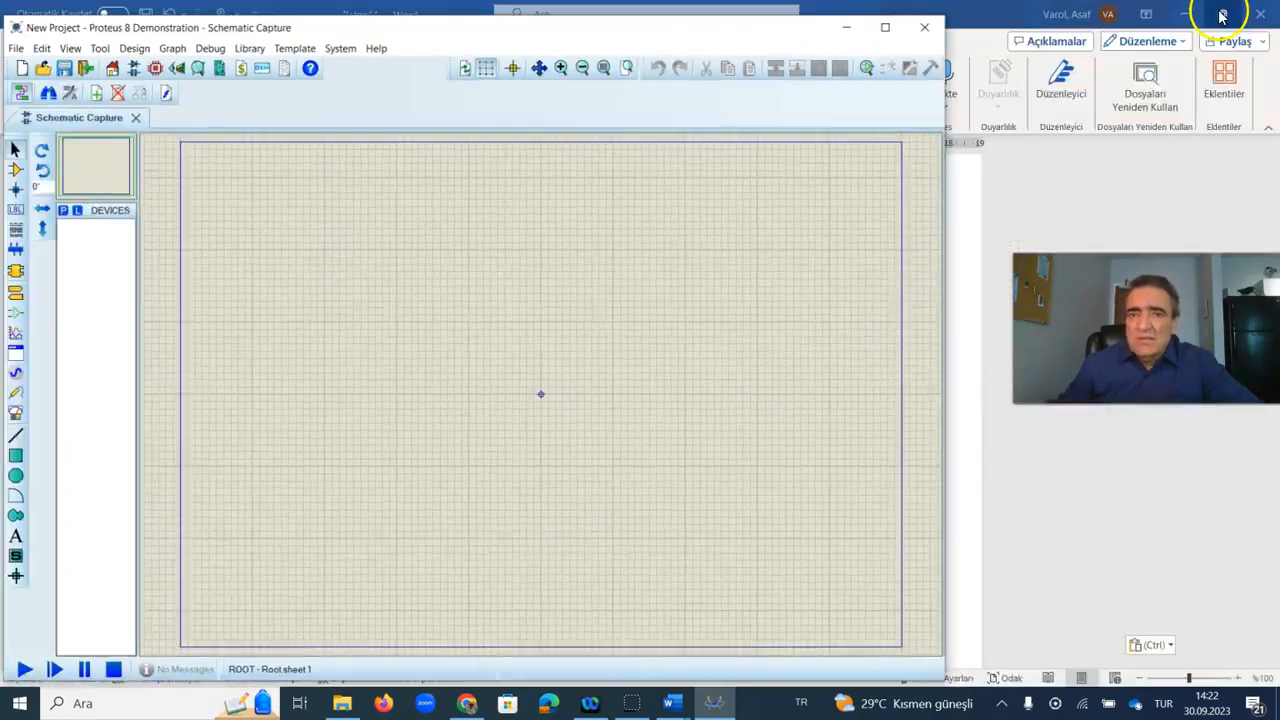
pyautogui.moveTo(945, 238); pyautogui.dragTo(640, 251)
pyautogui.click(782, 268)
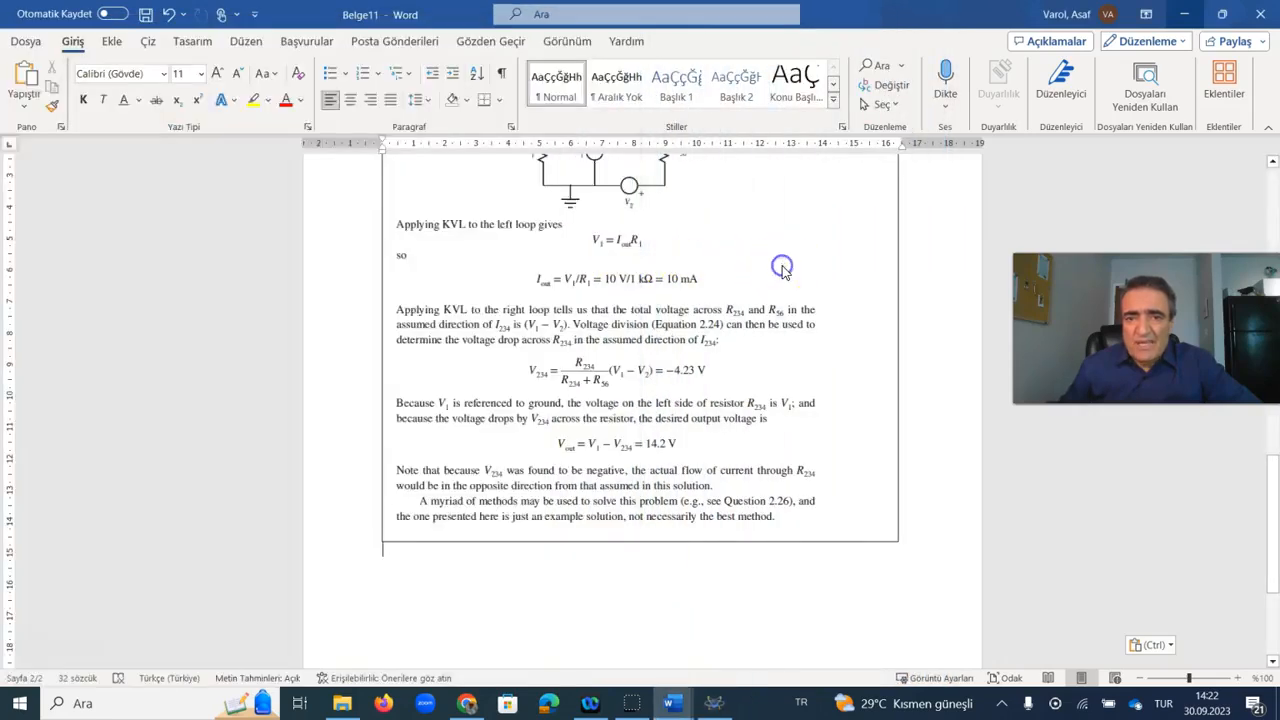
pyautogui.click(1221, 12)
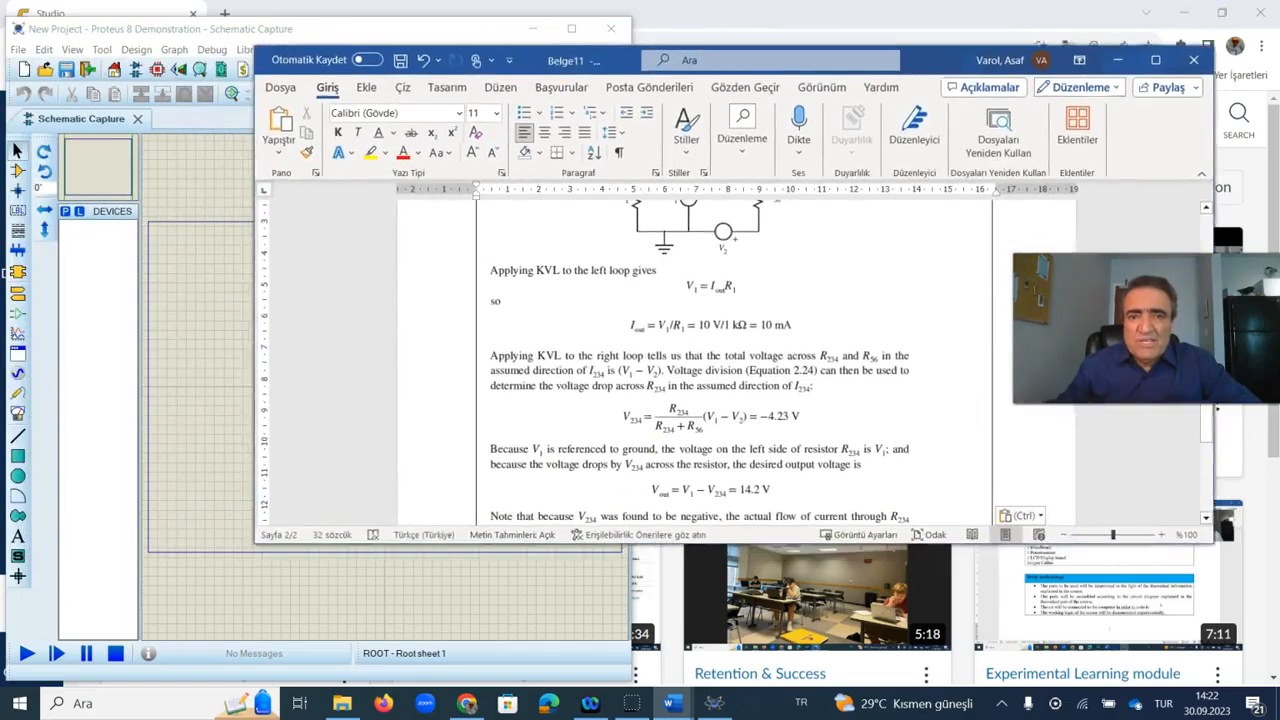
pyautogui.moveTo(528, 60); pyautogui.dragTo(627, 32)
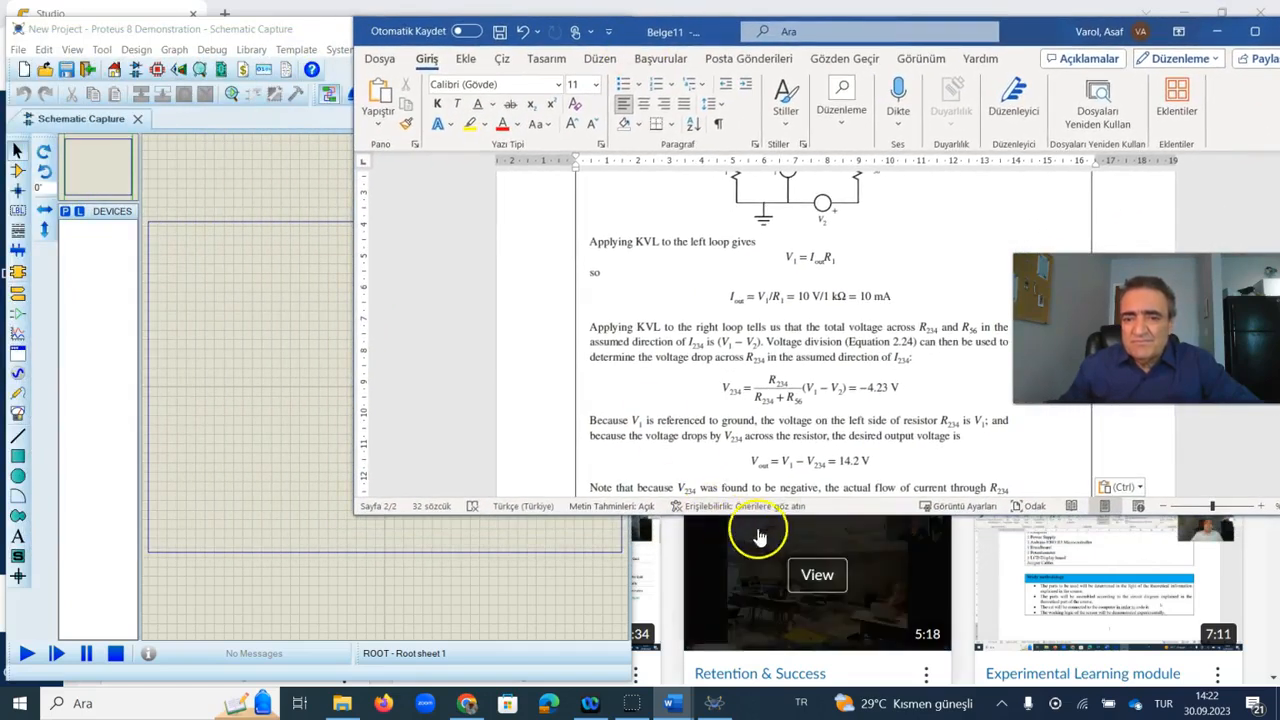
pyautogui.moveTo(760, 514); pyautogui.dragTo(791, 710)
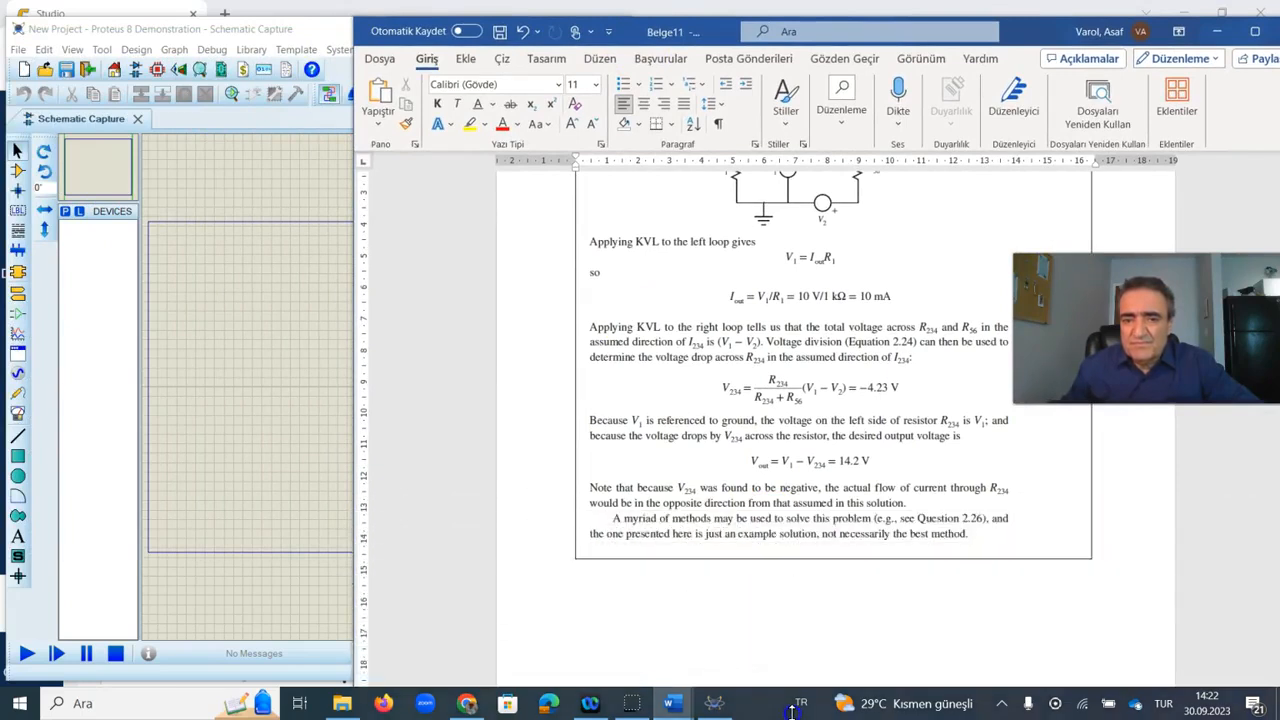
pyautogui.moveTo(345, 449); pyautogui.dragTo(721, 449)
pyautogui.moveTo(632, 438); pyautogui.dragTo(724, 440)
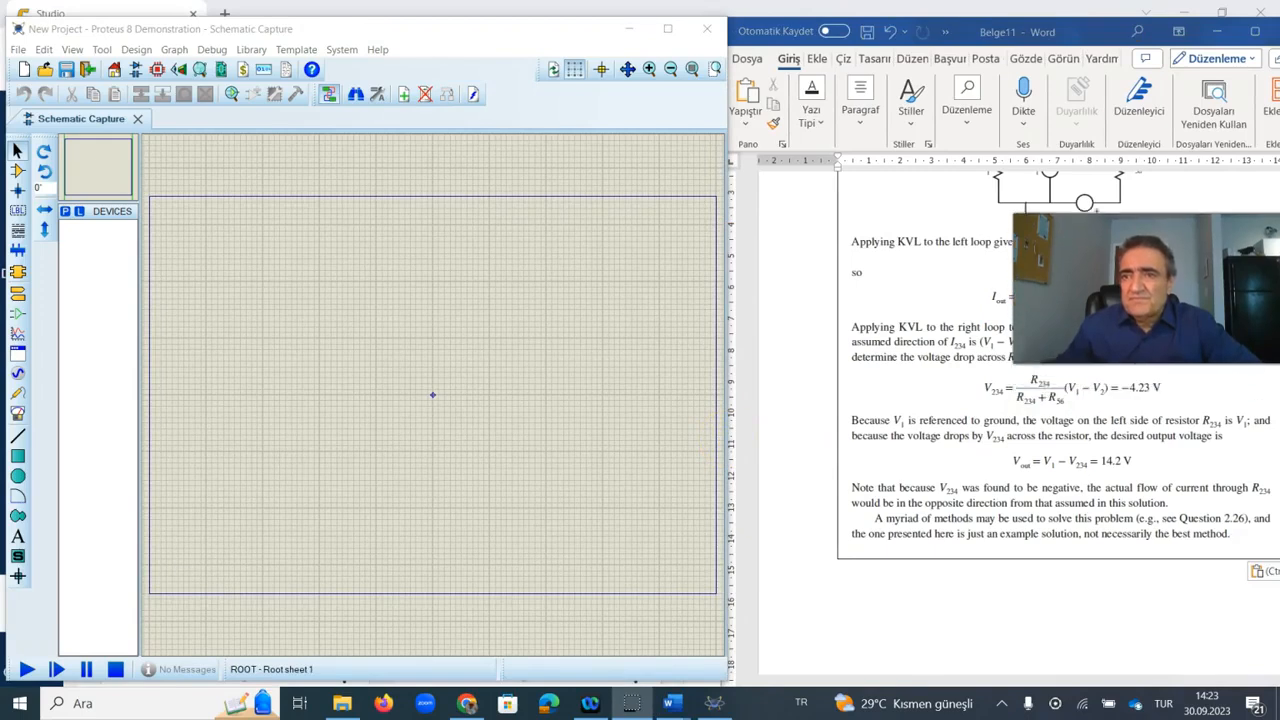
# Step: Bring the Question #9 circuit diagram into view in the Word document and enlarge it for reference
pyautogui.scroll(3, 1000, 388)
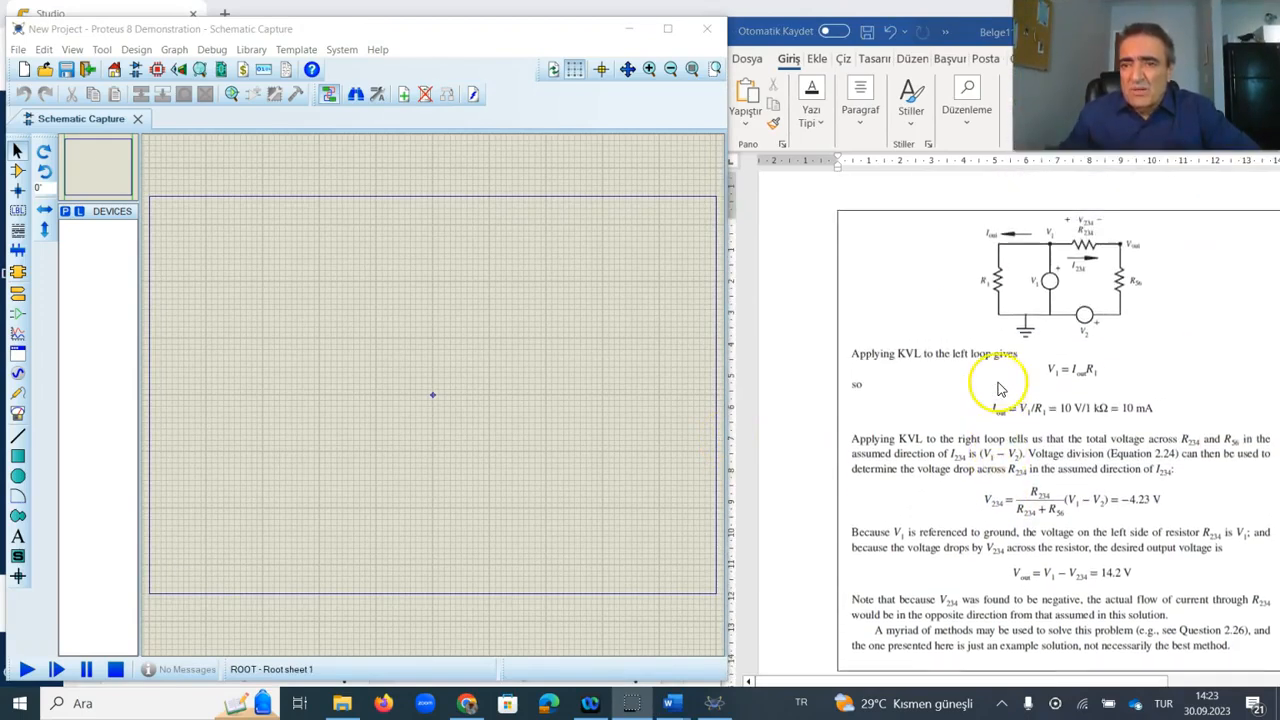
pyautogui.scroll(10, 985, 378)
pyautogui.scroll(5, 980, 378)
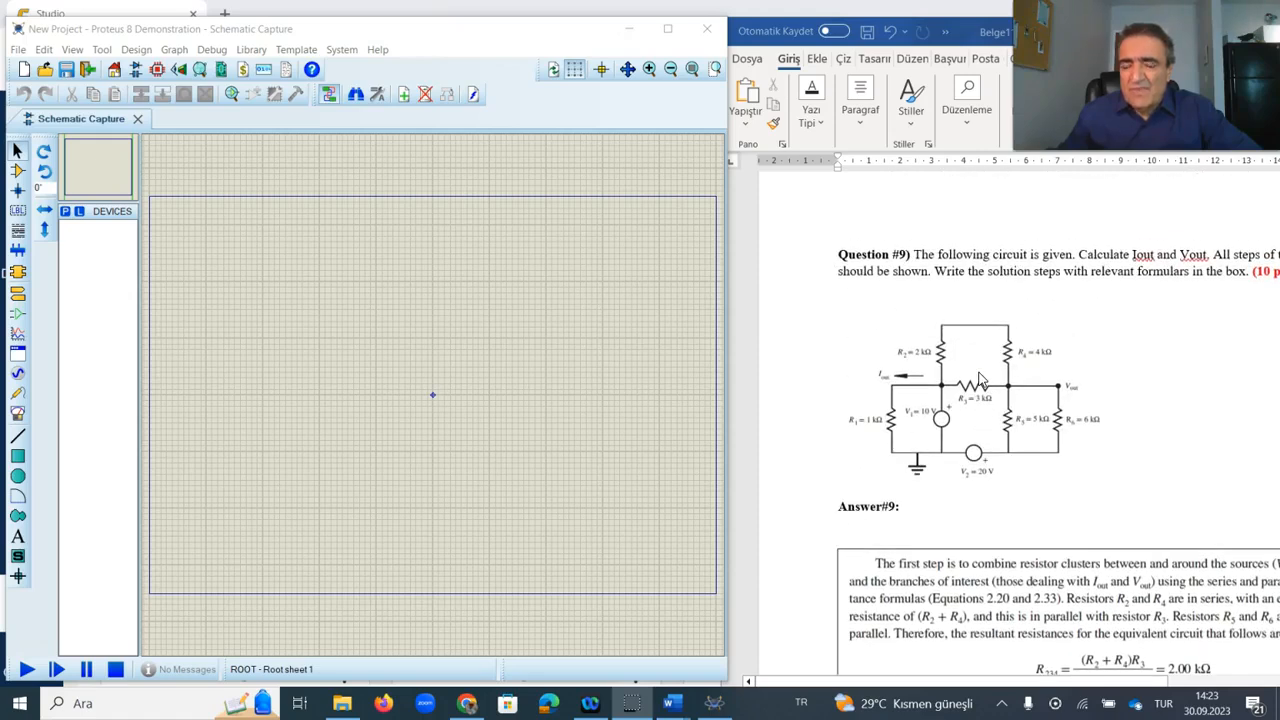
pyautogui.scroll(2, 980, 380)
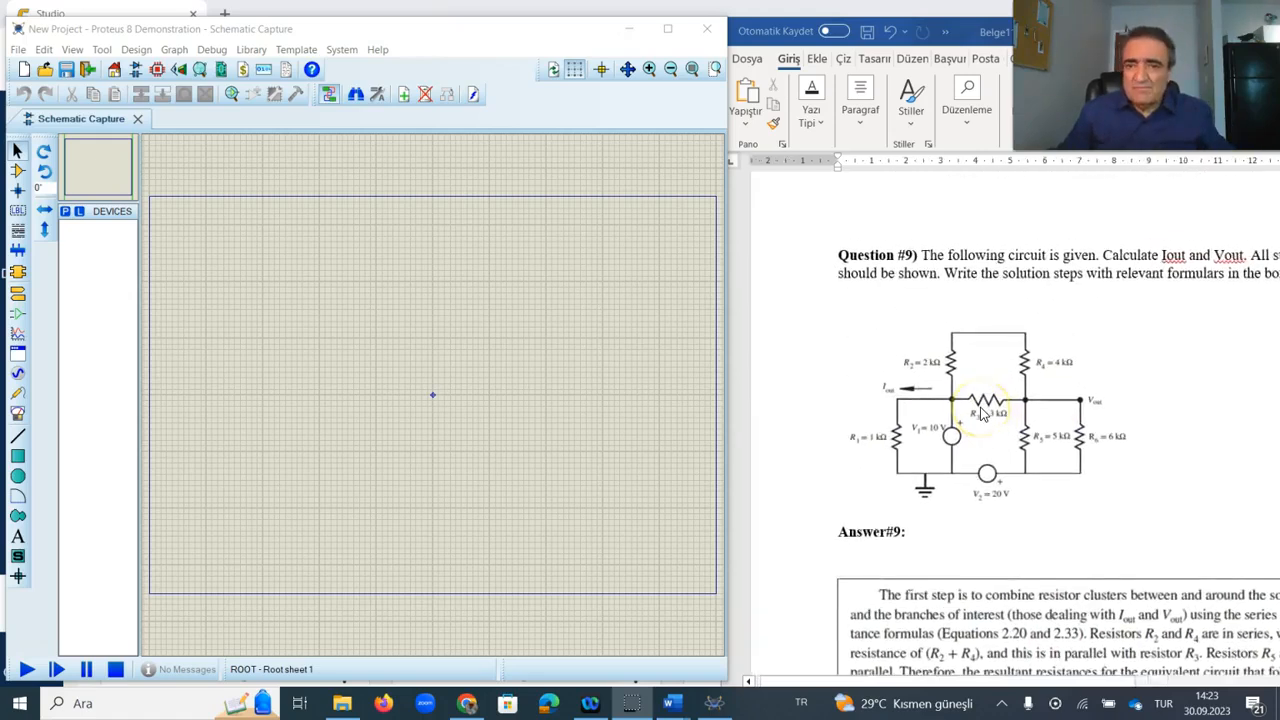
pyautogui.scroll(3, 983, 413)
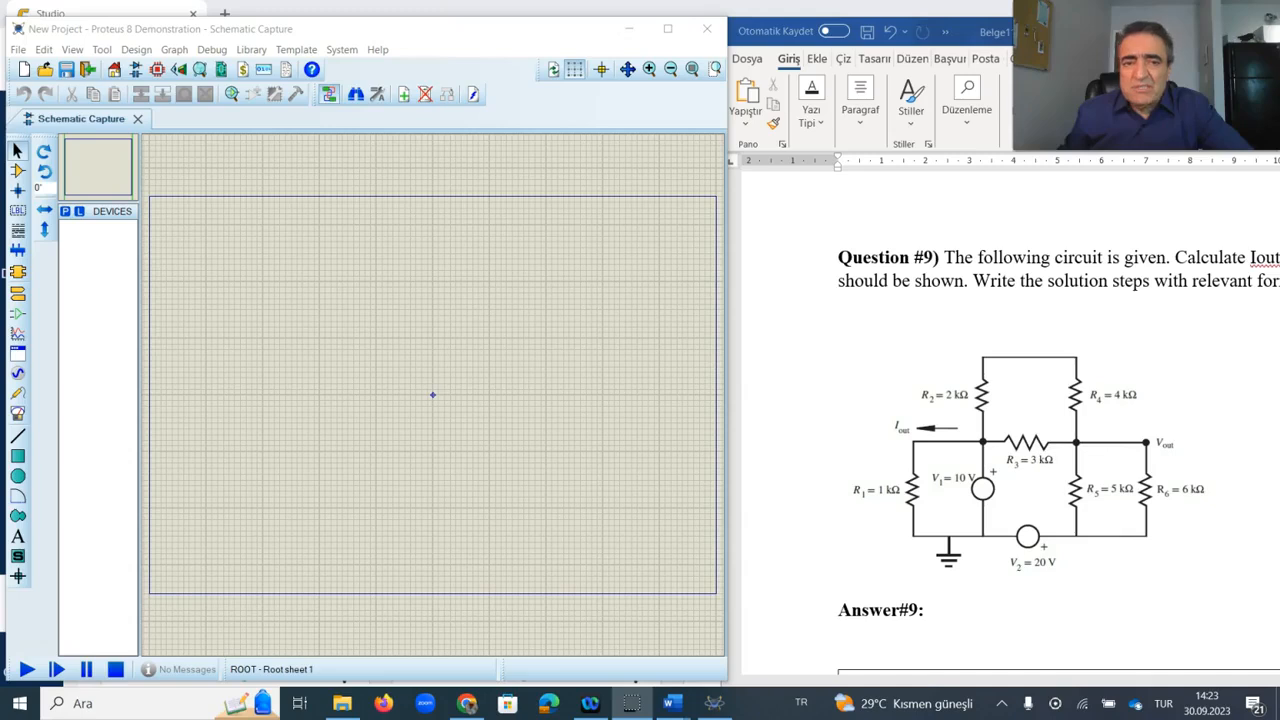
# Step: Find "resistor" in the parts library and add the RESISTOR analog primitive to the project's devices
pyautogui.click(66, 213)
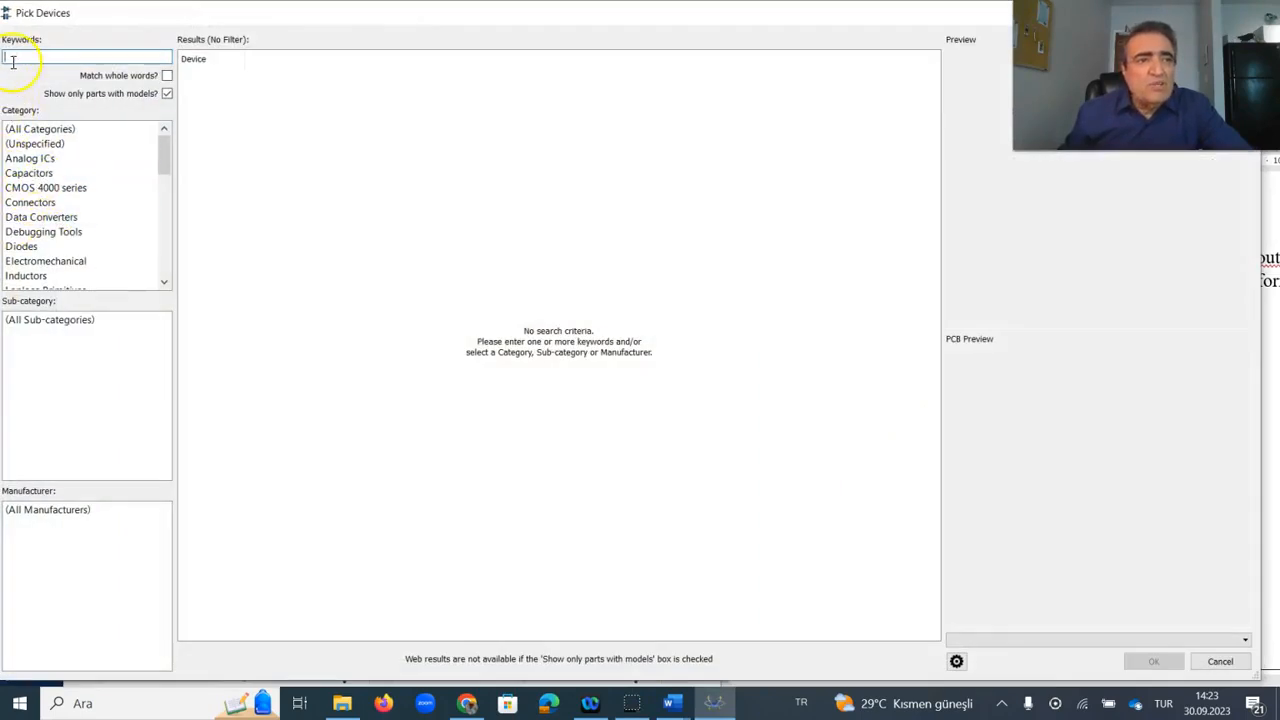
pyautogui.write('resistor')
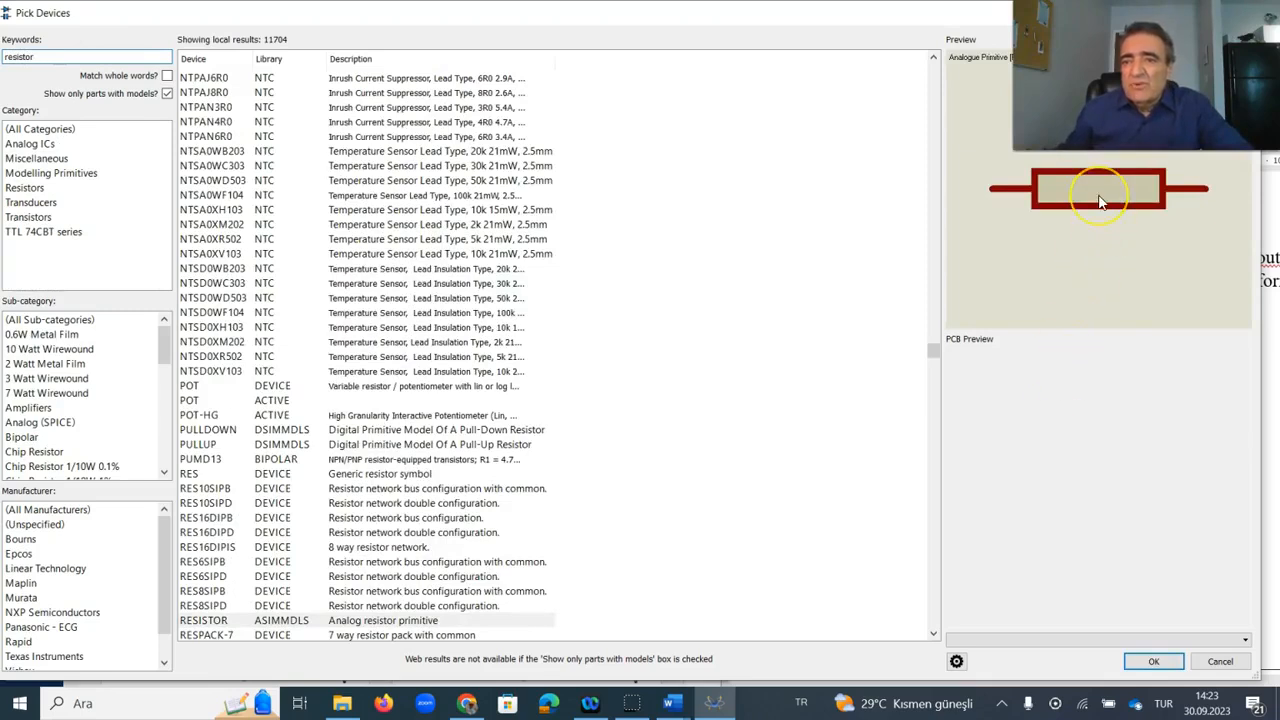
pyautogui.click(1153, 663)
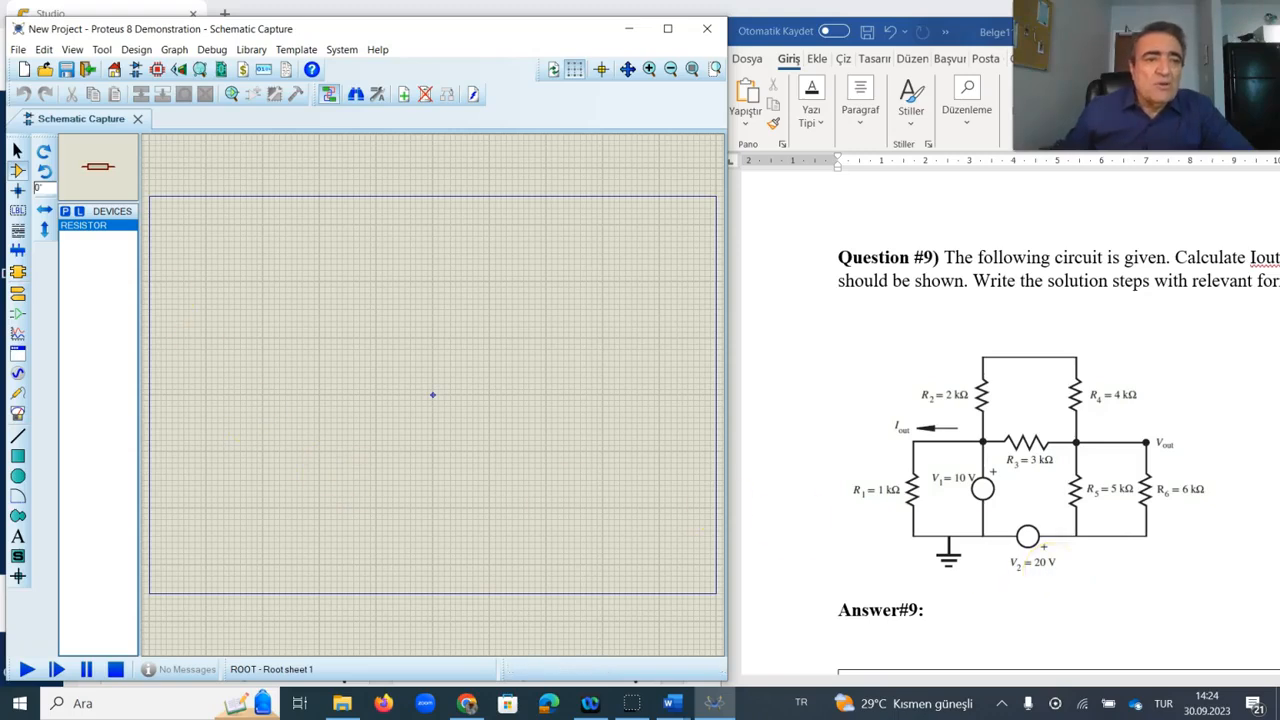
# Step: Find "cell" in the parts library and add the CELL single-cell battery to the project's devices
pyautogui.click(66, 216)
pyautogui.click(15, 59)
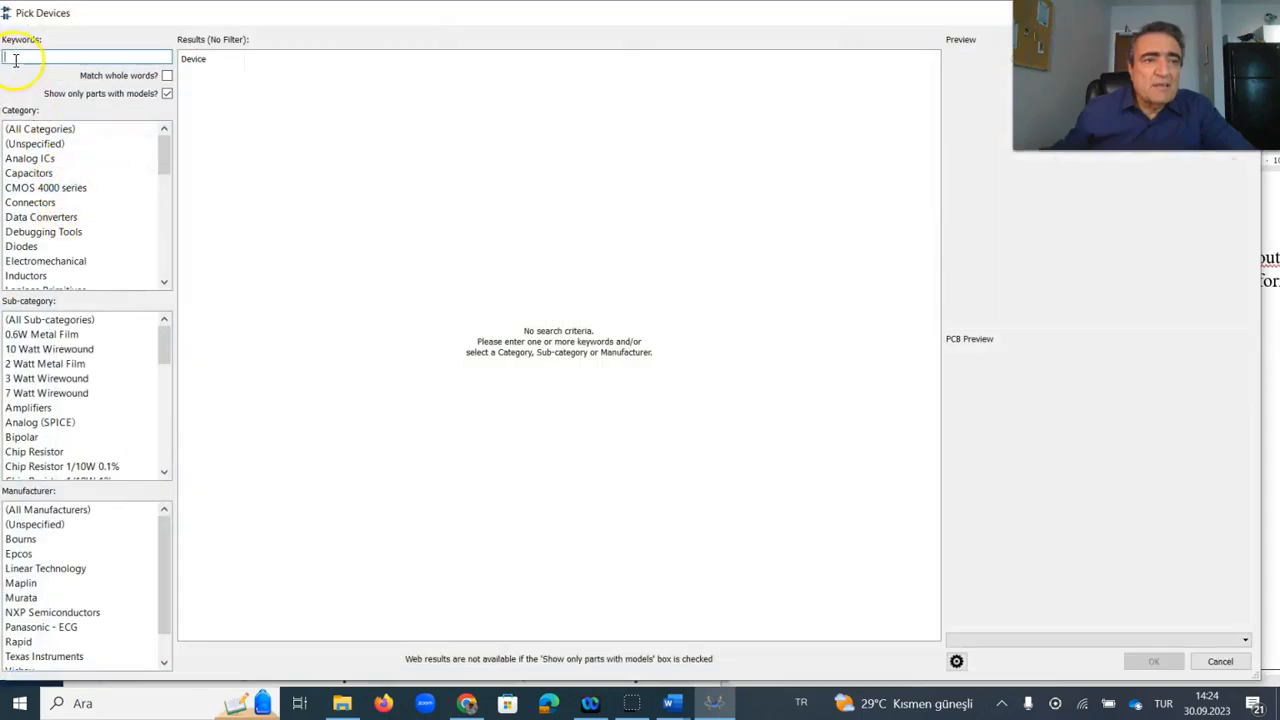
pyautogui.write('cel')
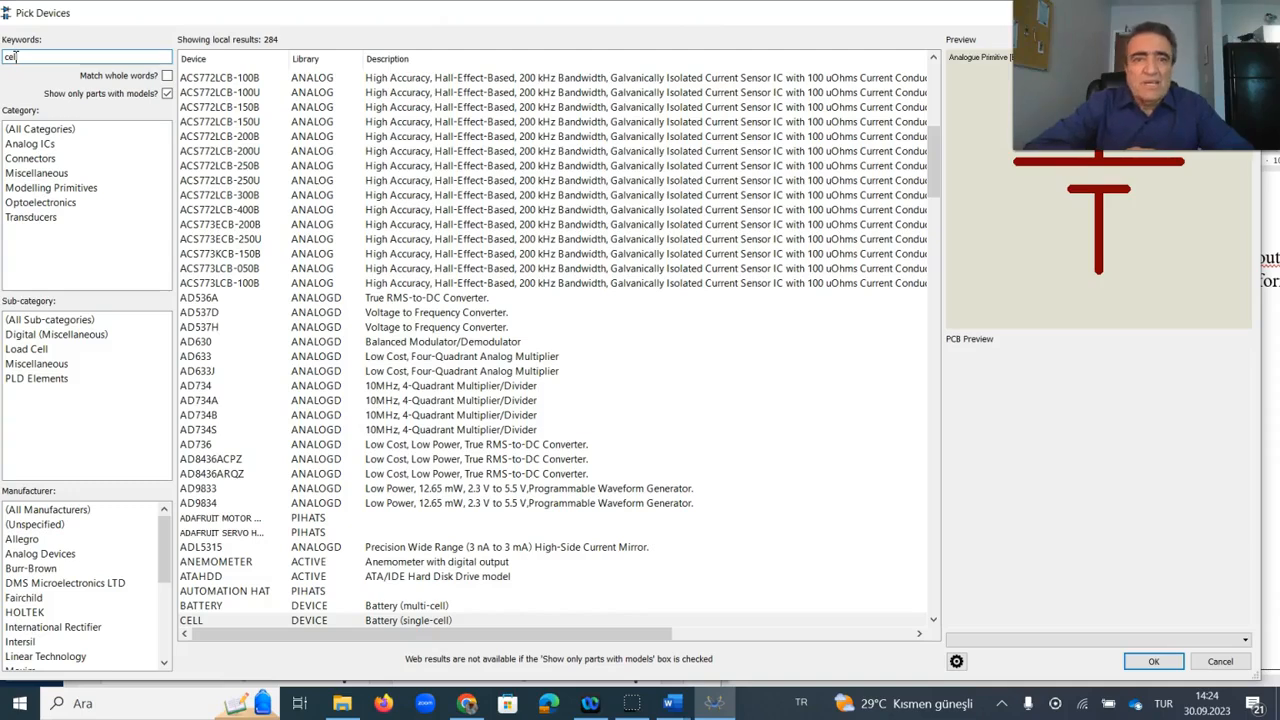
pyautogui.write('l')
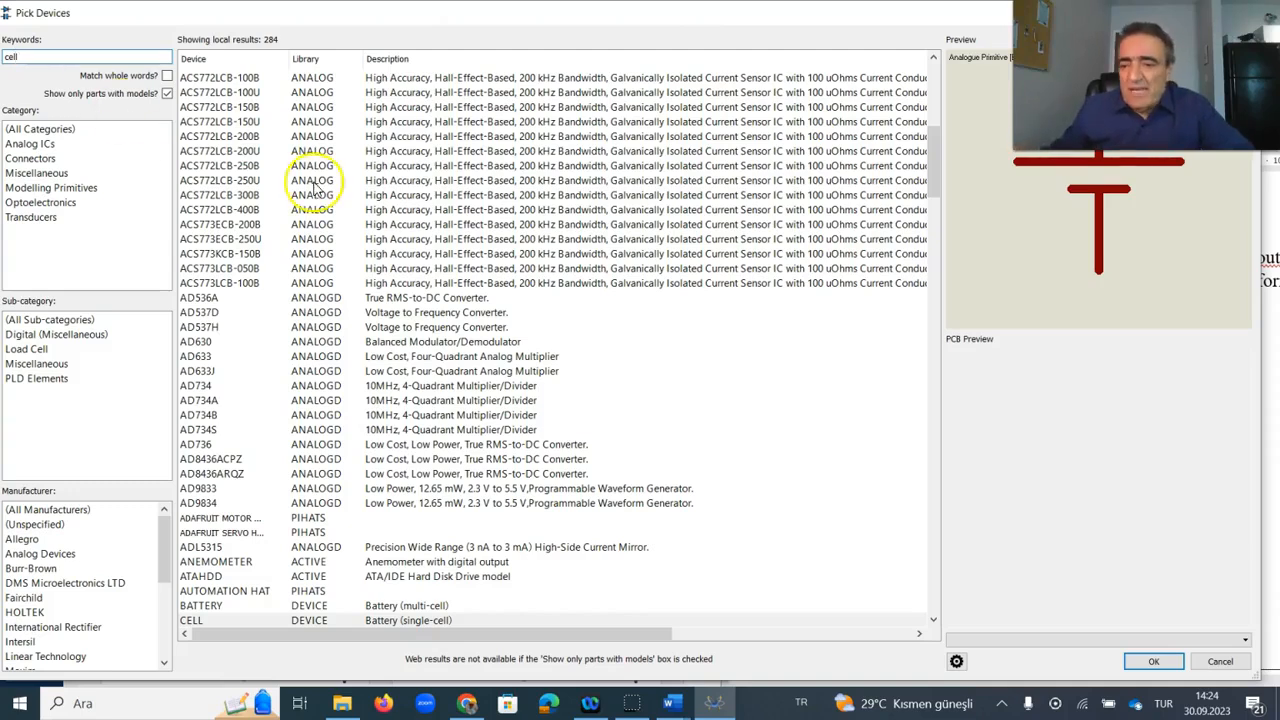
pyautogui.click(1155, 662)
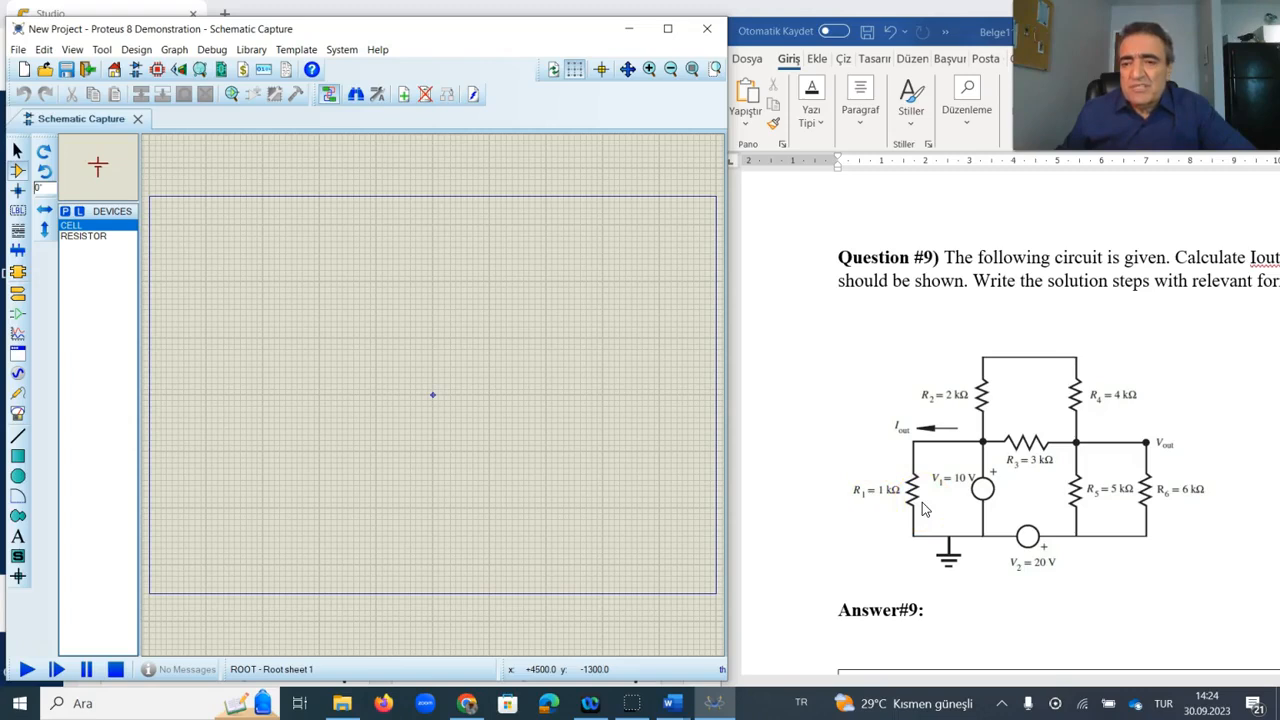
# Step: Place four horizontal resistors, R1 to R4, in a vertical column just inside the sheet's left border
pyautogui.click(76, 238)
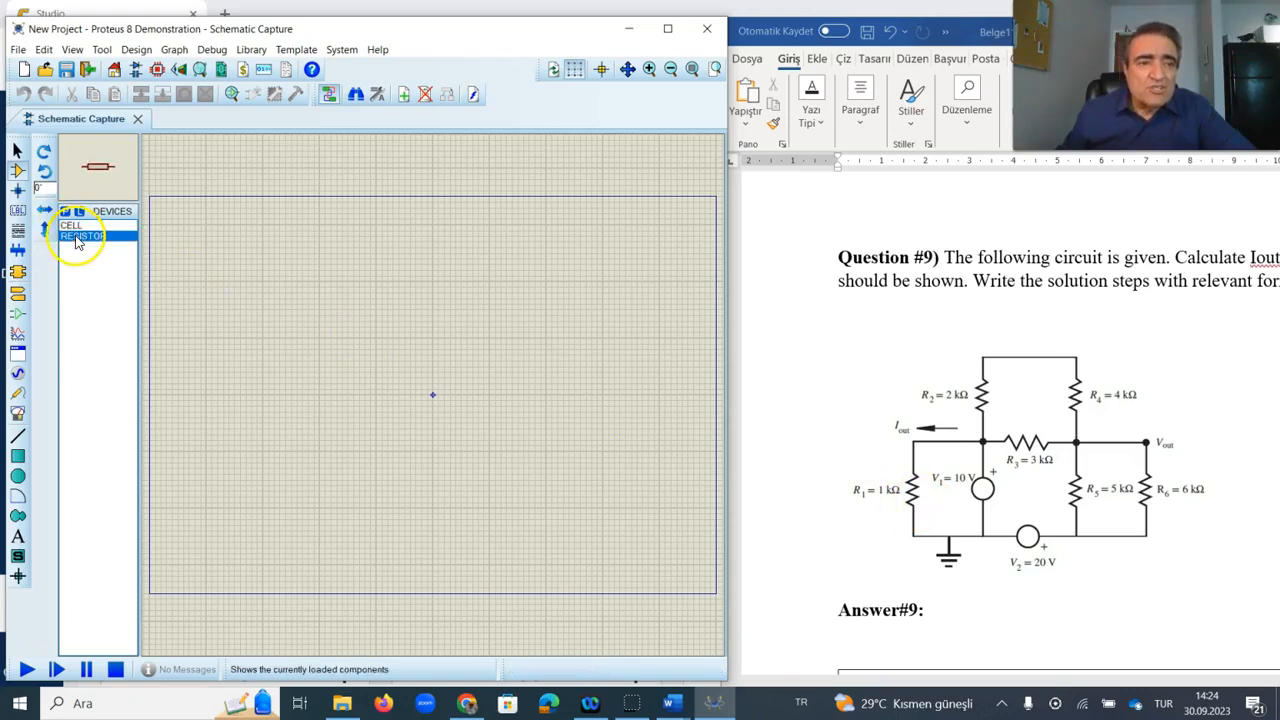
pyautogui.click(380, 391)
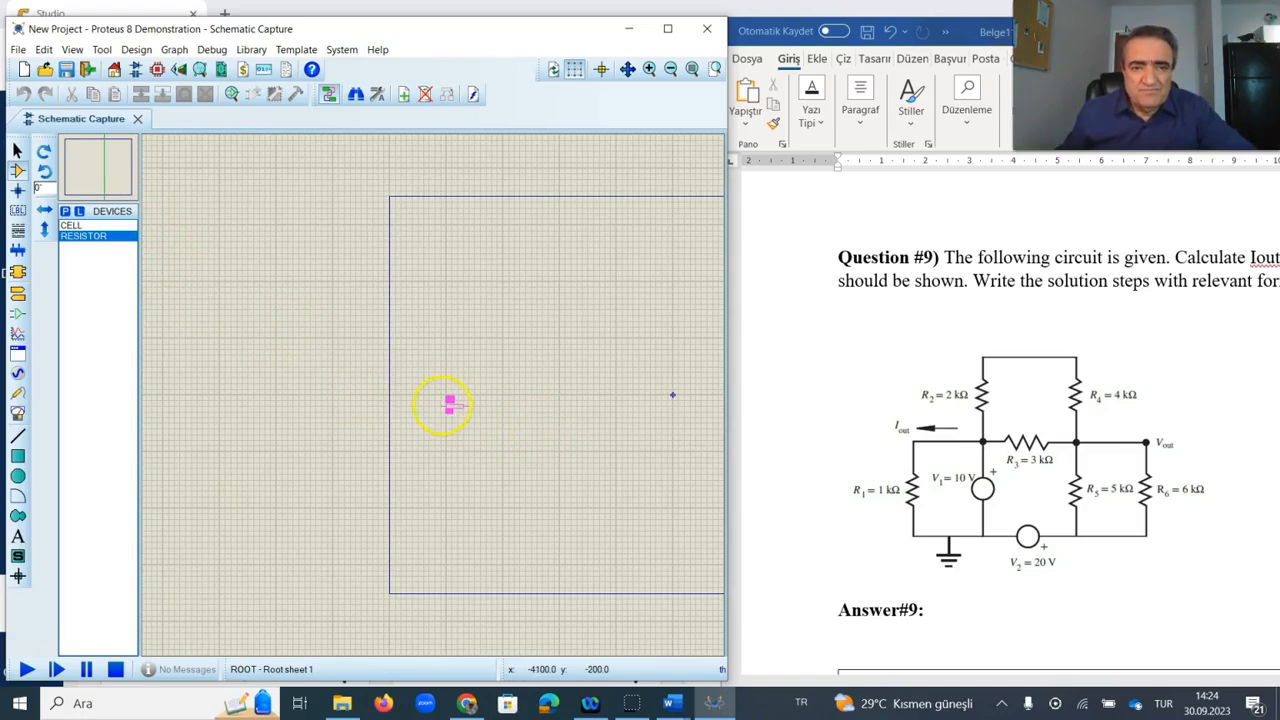
pyautogui.click(441, 394)
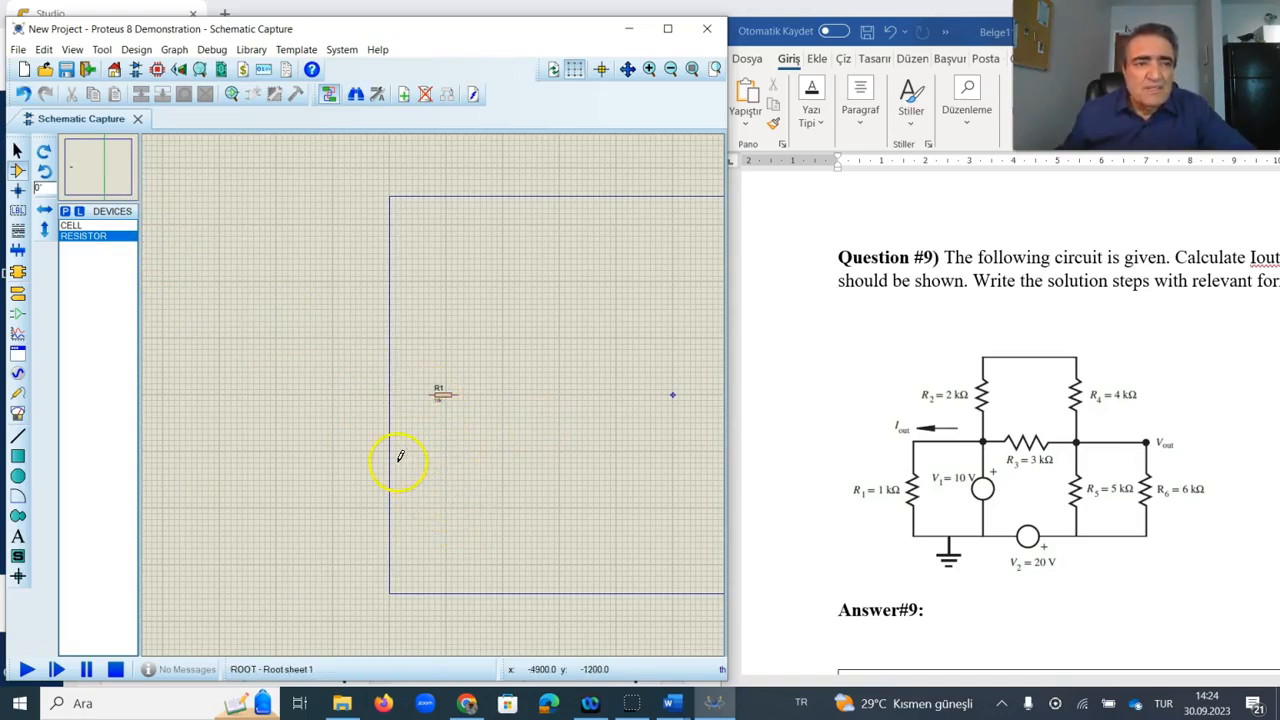
pyautogui.click(446, 426)
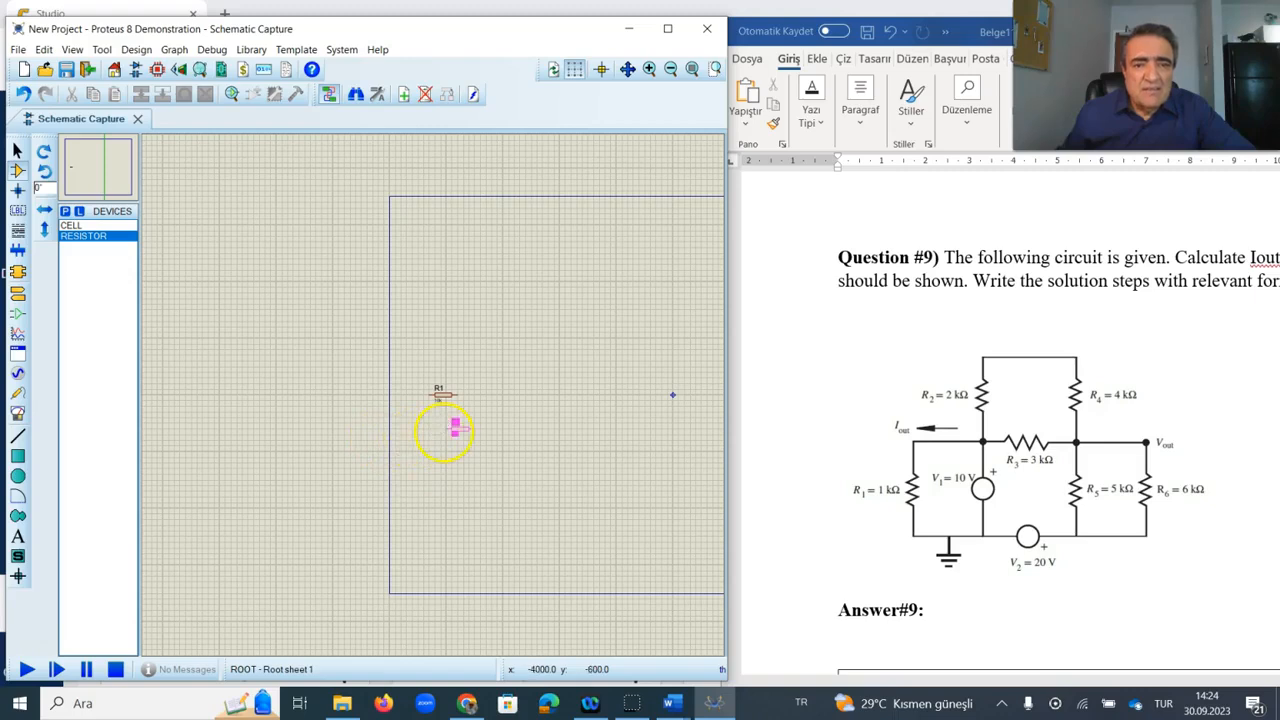
pyautogui.click(438, 444)
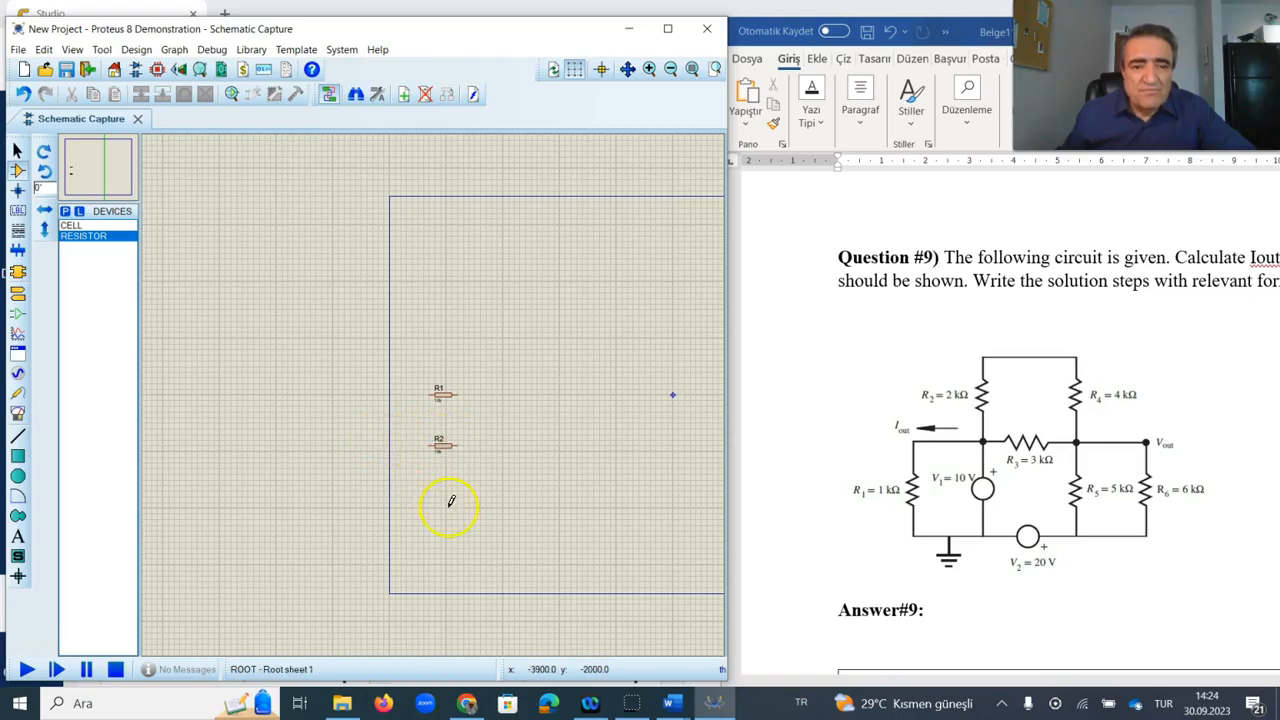
pyautogui.click(443, 509)
pyautogui.click(433, 492)
pyautogui.click(441, 548)
pyautogui.click(440, 552)
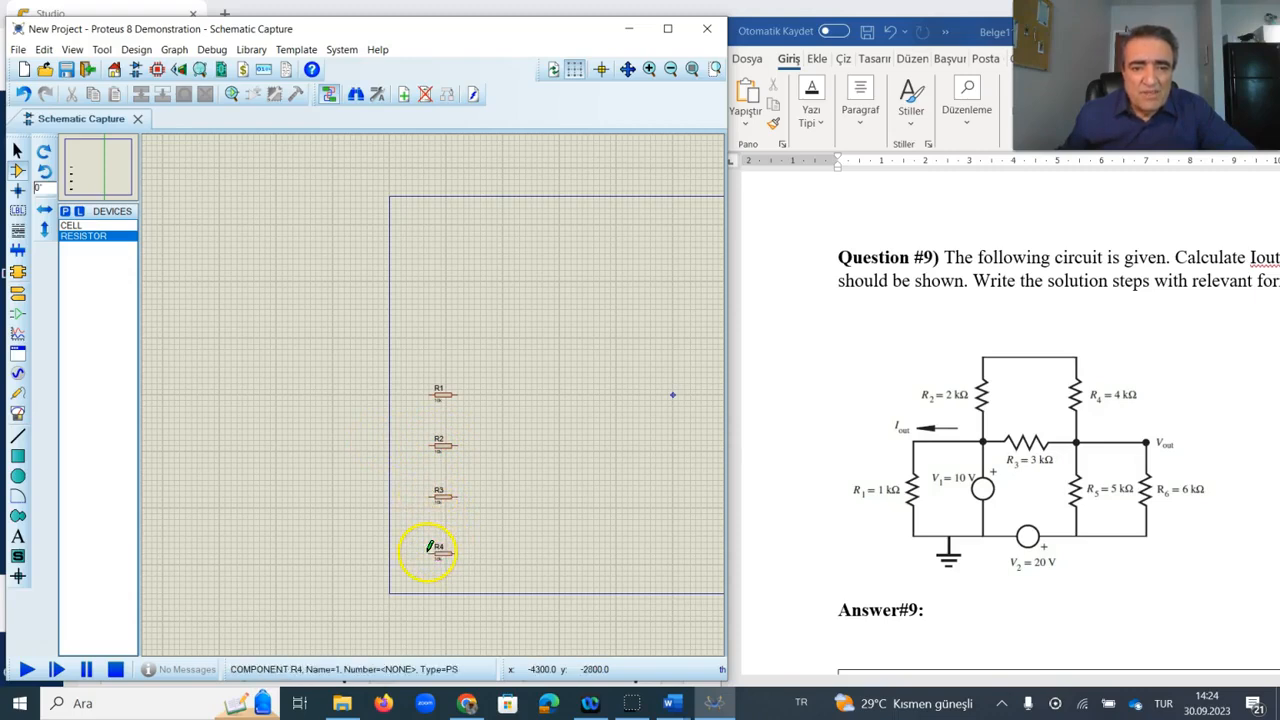
# Step: Place two more resistors, R5 and R6, below R4 at the sheet's lower-left corner
pyautogui.scroll(-1, 478, 445)
pyautogui.scroll(-1, 478, 445)
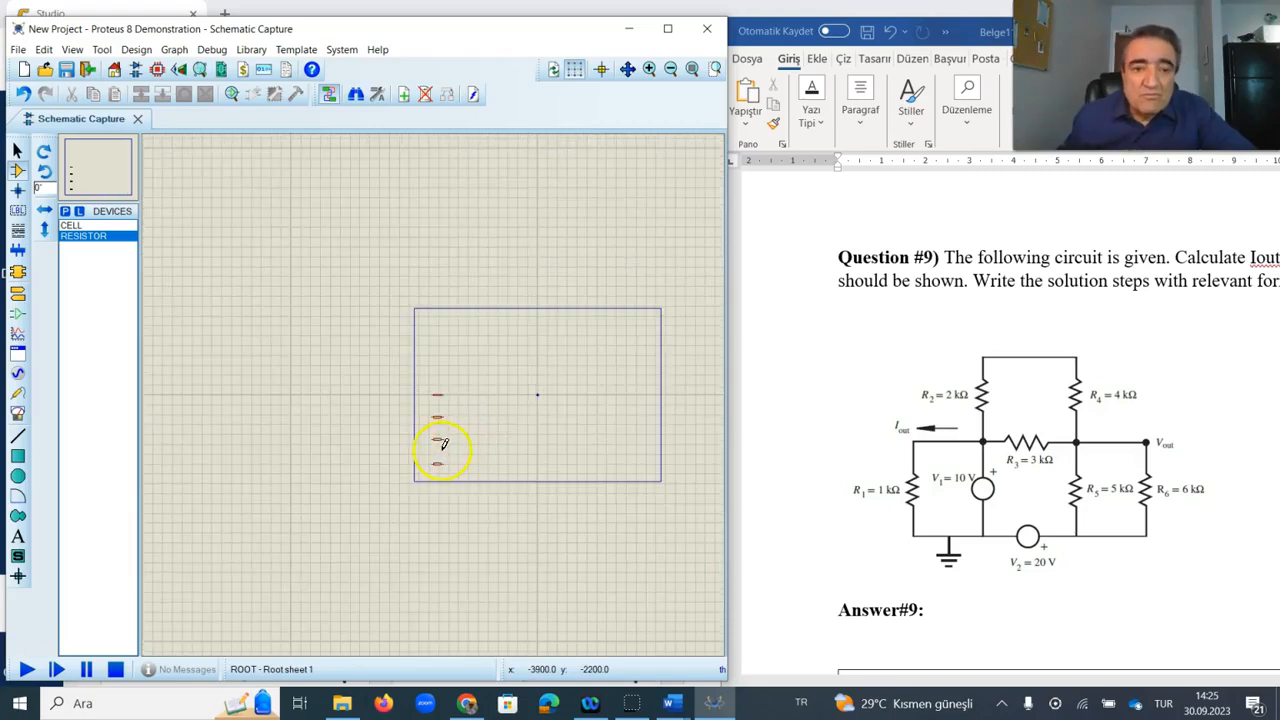
pyautogui.scroll(3, 430, 392)
pyautogui.click(345, 552)
pyautogui.click(340, 556)
pyautogui.scroll(-1, 360, 595)
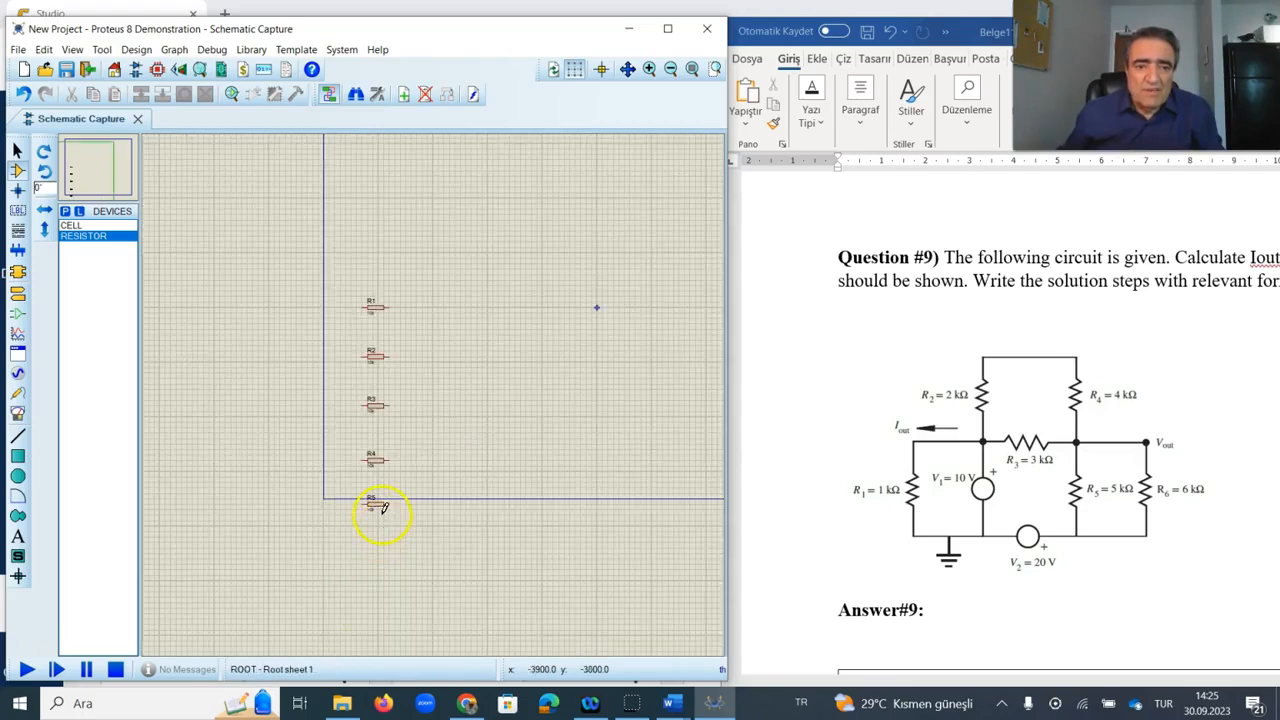
pyautogui.click(381, 557)
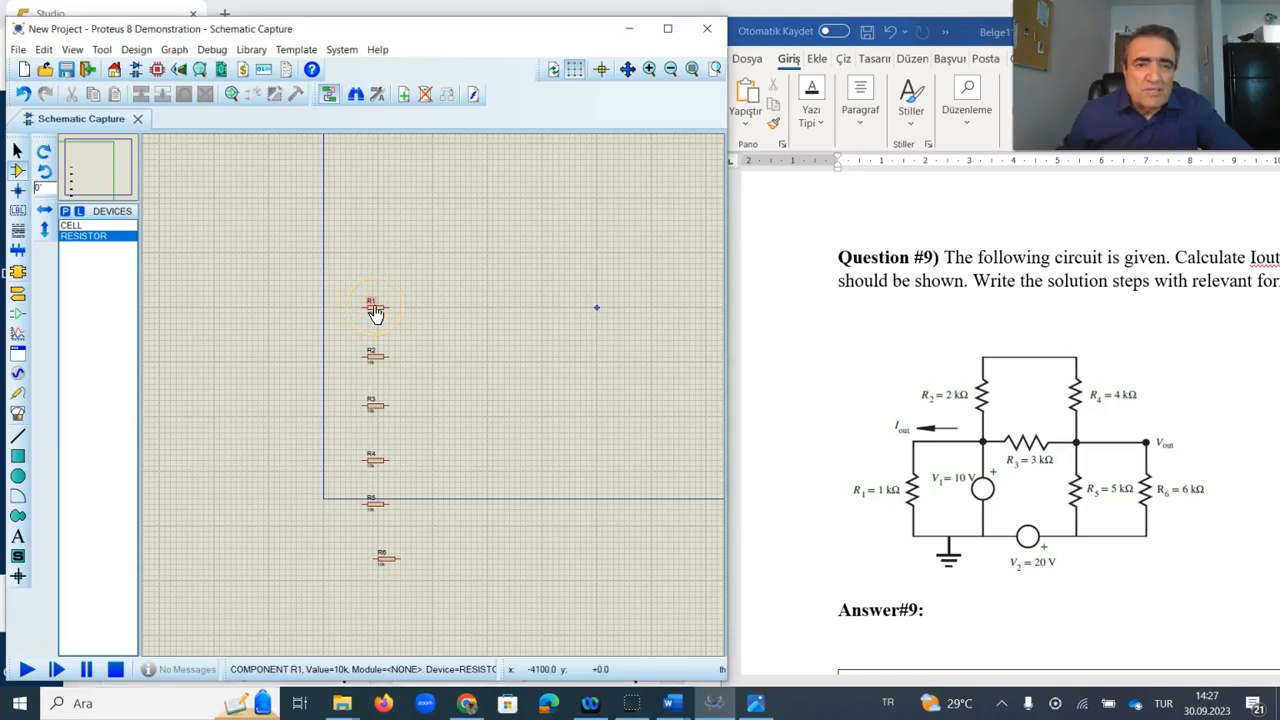
# Step: Rotate resistors R1, R2, R4, R5 and R6 anti-clockwise so they stand vertically, leaving R3 horizontal
pyautogui.click(375, 313)
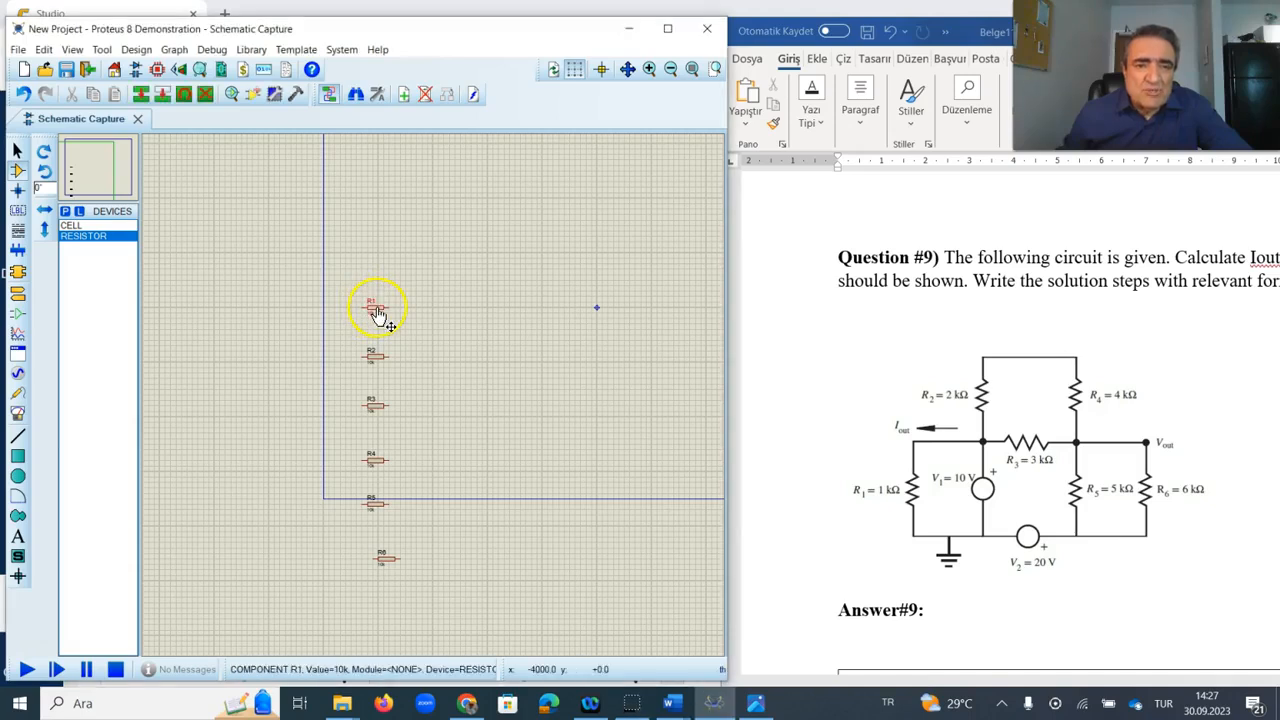
pyautogui.rightClick(379, 302)
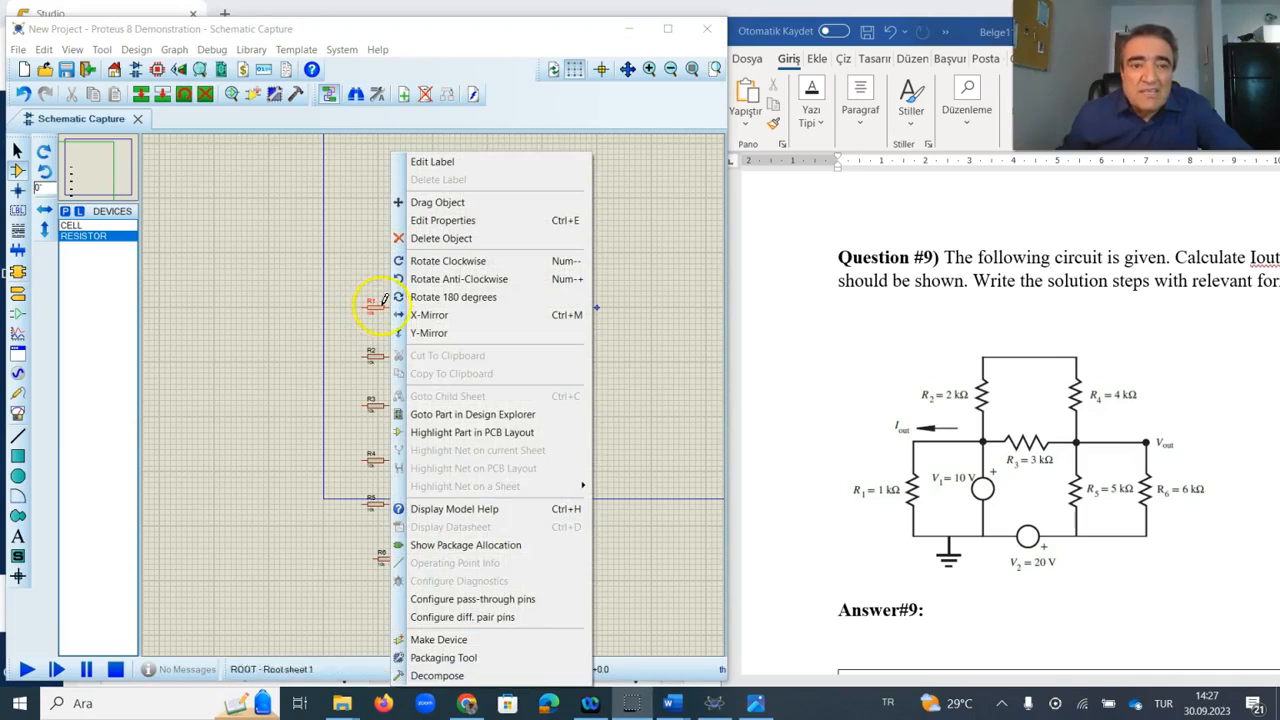
pyautogui.click(460, 281)
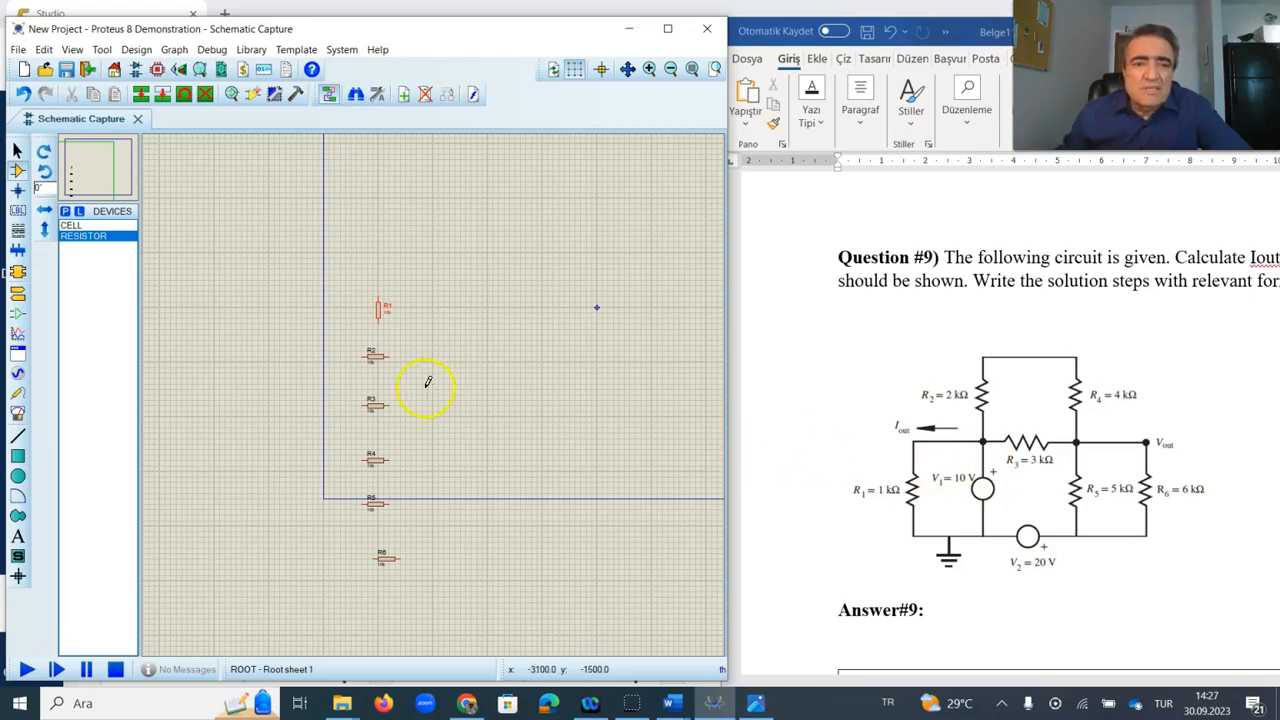
pyautogui.rightClick(378, 364)
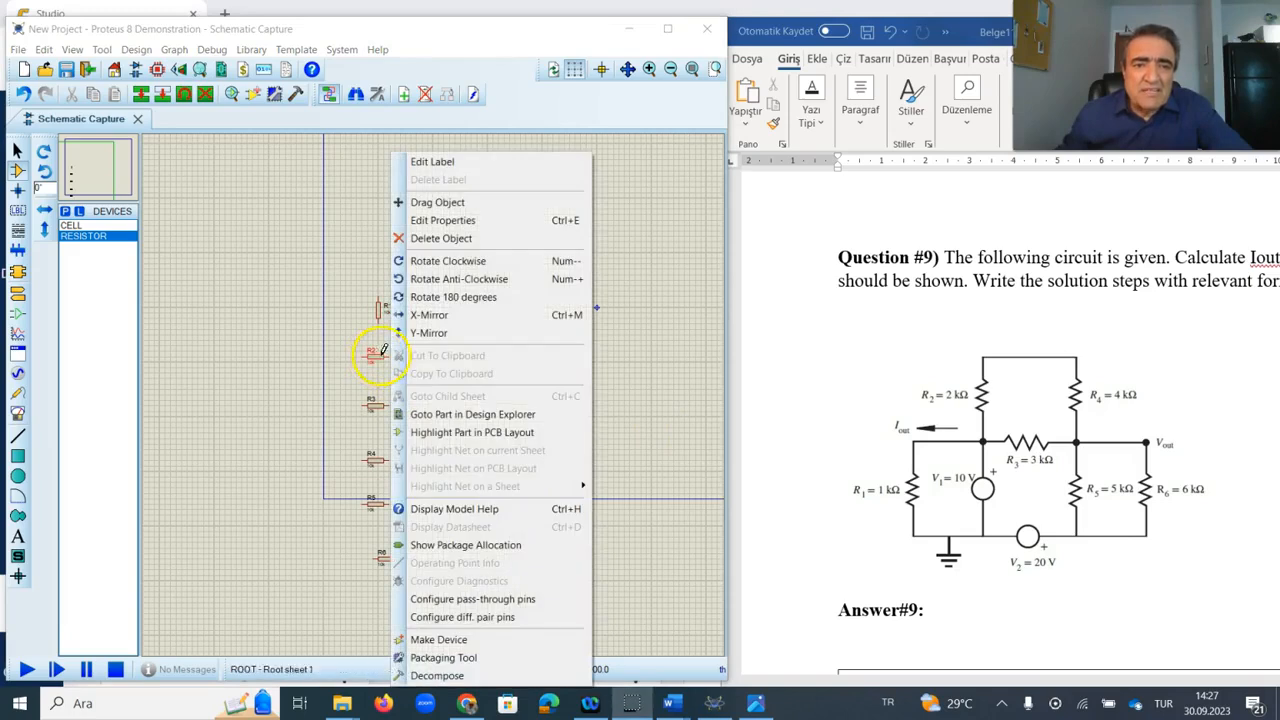
pyautogui.click(437, 282)
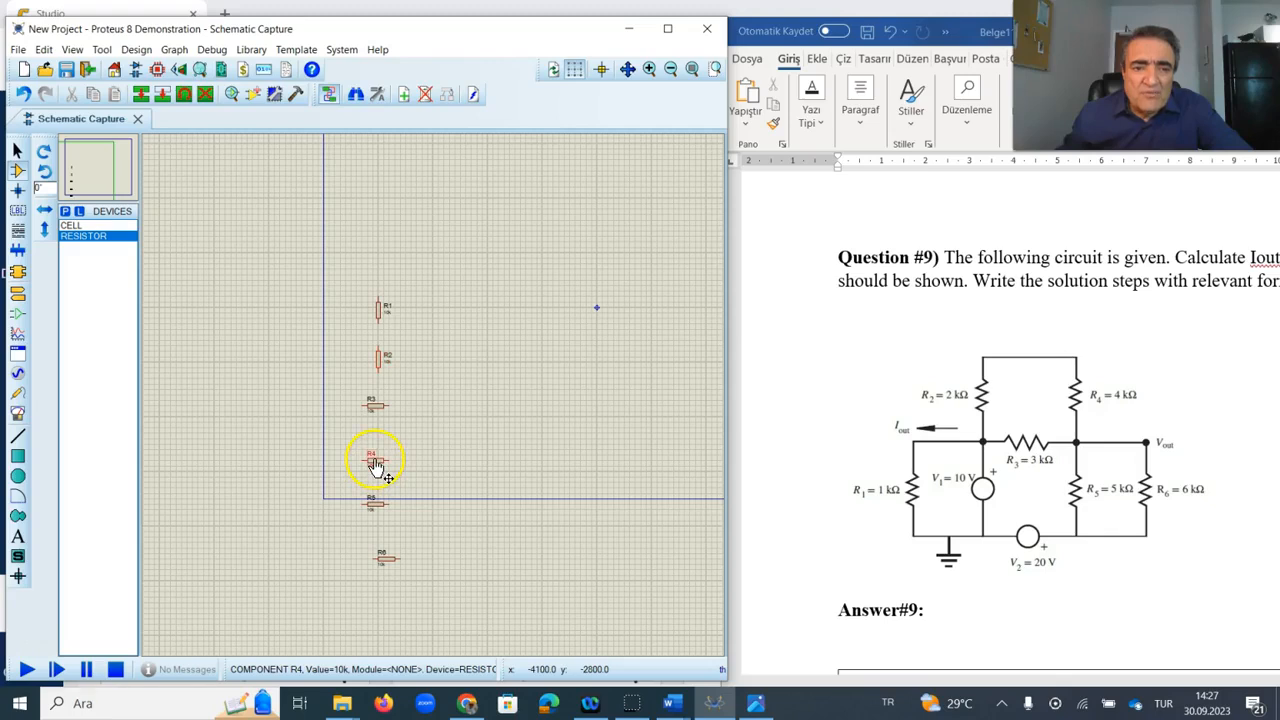
pyautogui.rightClick(376, 466)
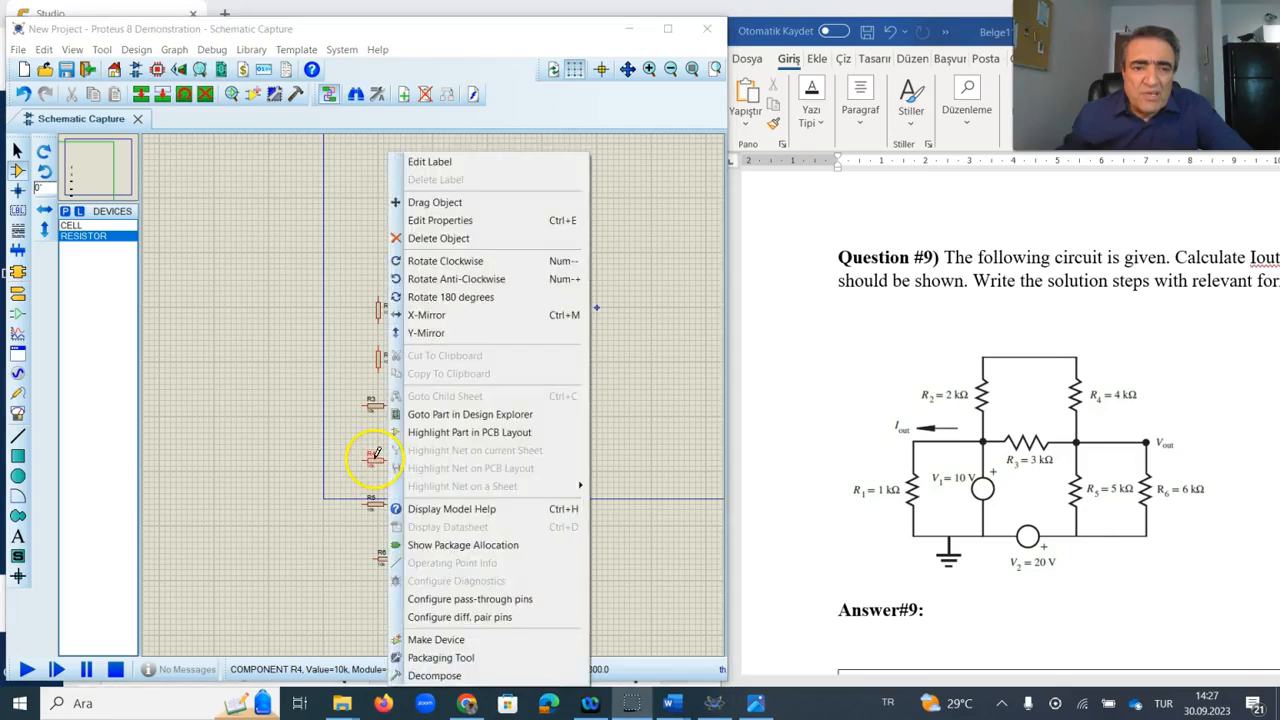
pyautogui.click(450, 280)
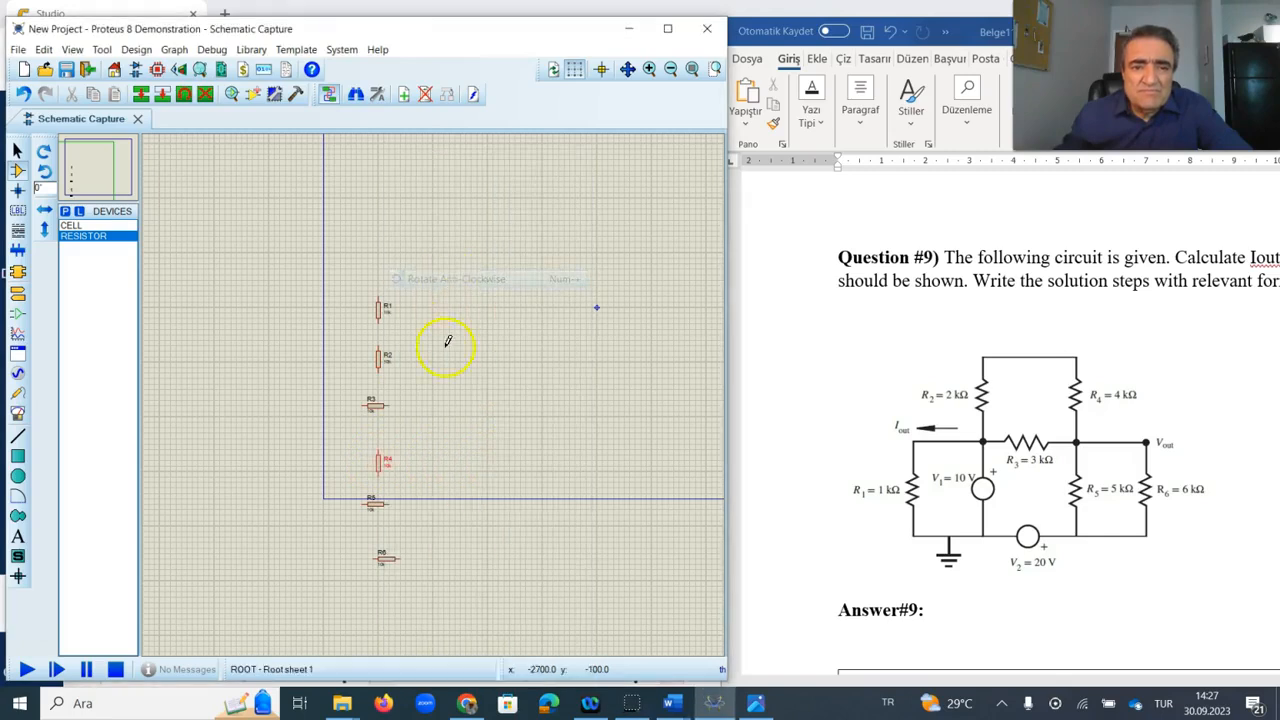
pyautogui.rightClick(375, 511)
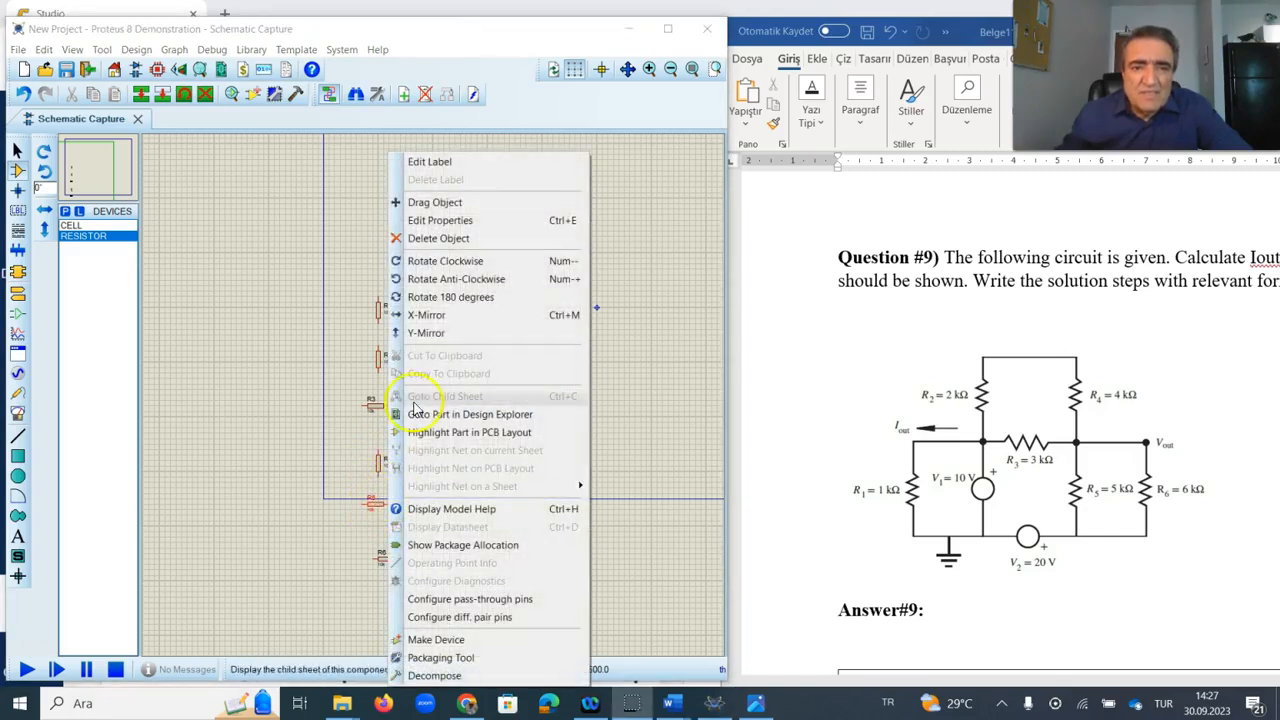
pyautogui.click(428, 280)
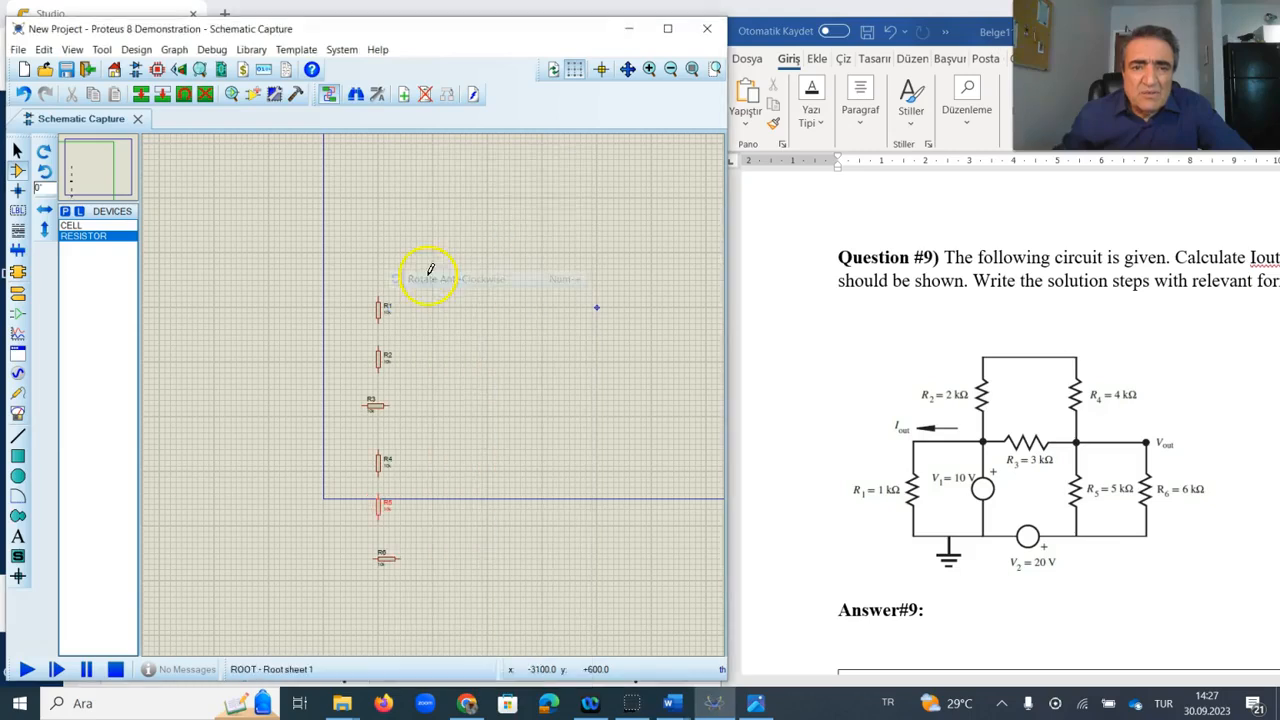
pyautogui.rightClick(386, 566)
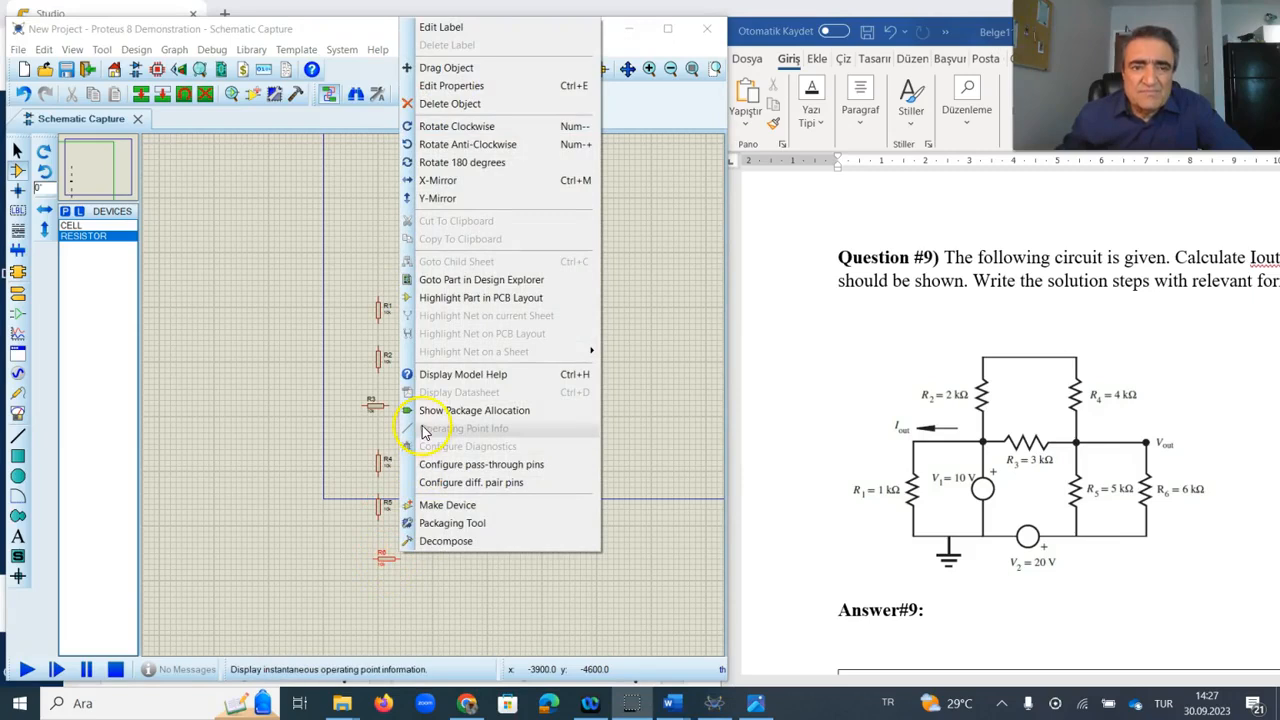
pyautogui.click(455, 145)
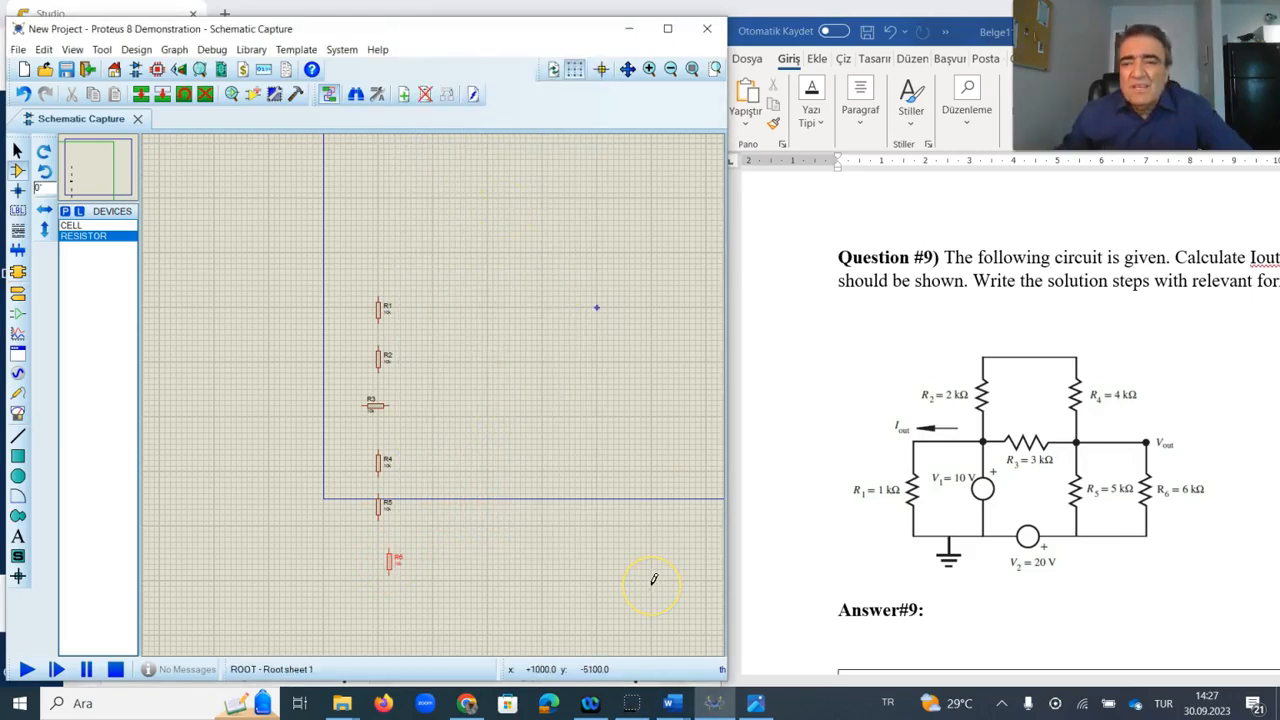
pyautogui.click(656, 580)
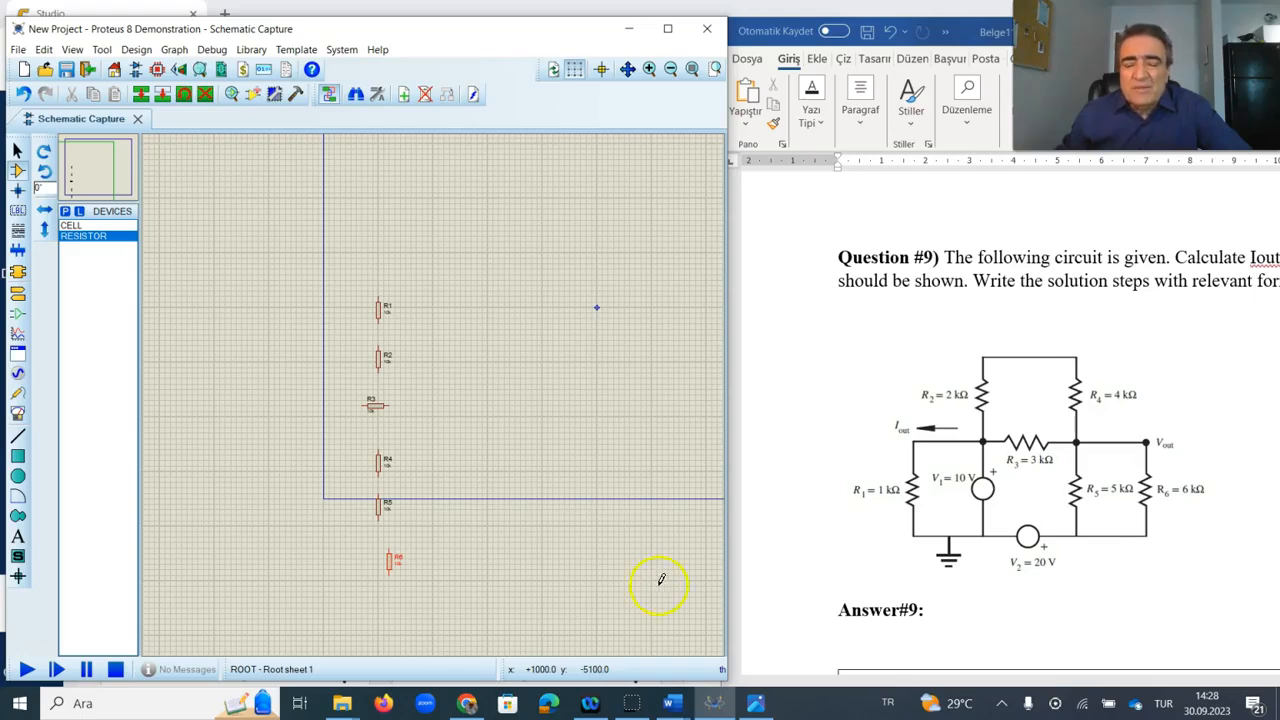
# Step: Move R1 out of the resistor column to a free area up and to the right, inside the sheet border
pyautogui.click(378, 305)
pyautogui.moveTo(378, 305); pyautogui.dragTo(471, 246)
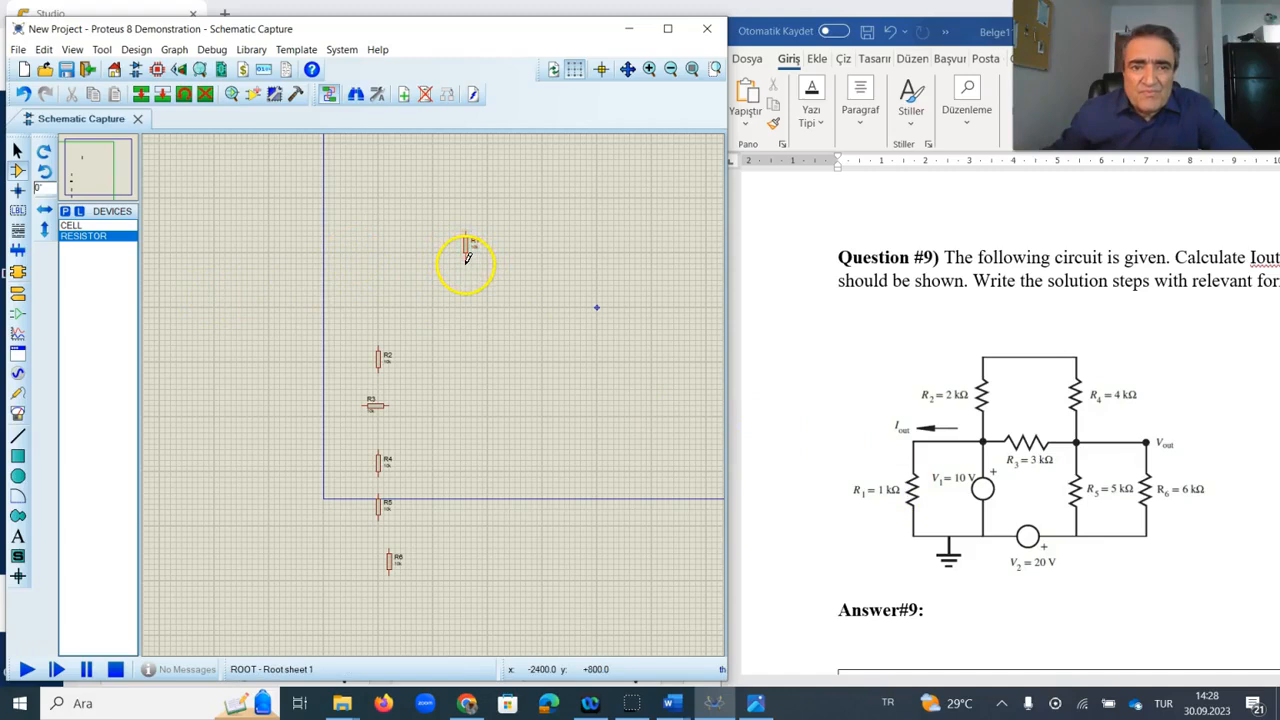
pyautogui.rightClick(466, 293)
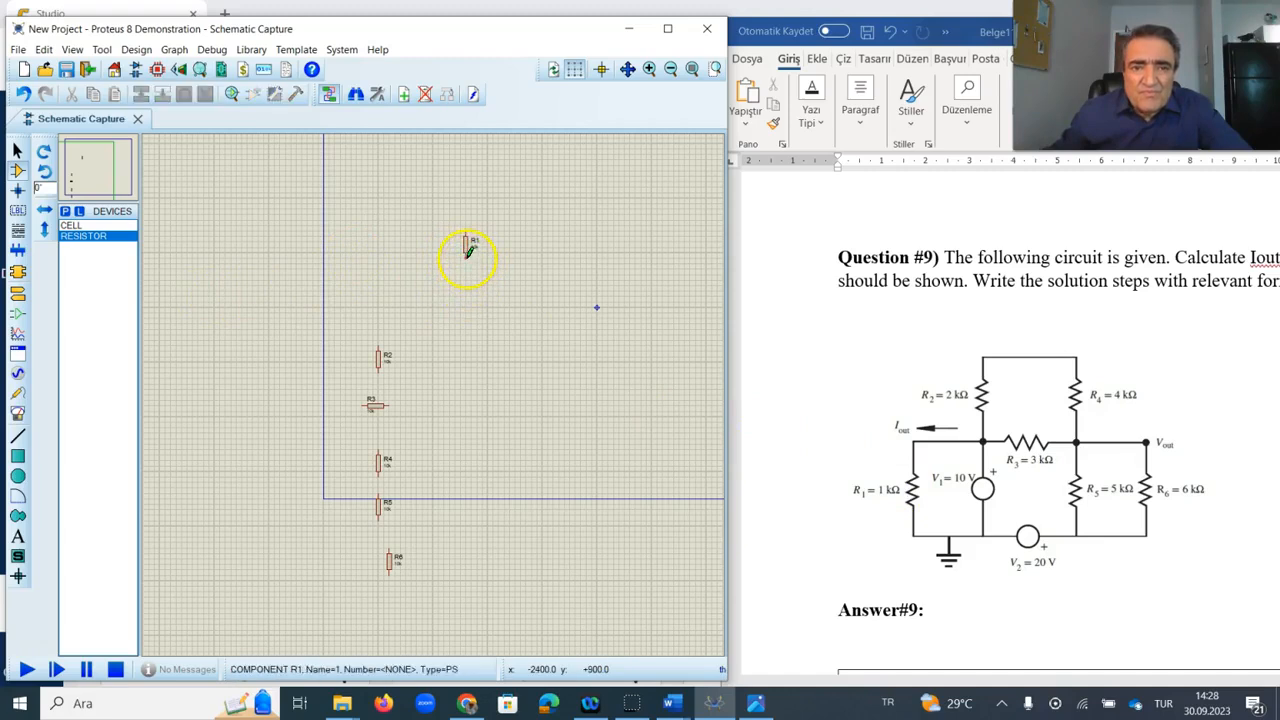
# Step: Draw wires from R1's lower pin down, across and up, and from its upper pin up and across, ending both with a vertical gap between them
pyautogui.click(468, 251)
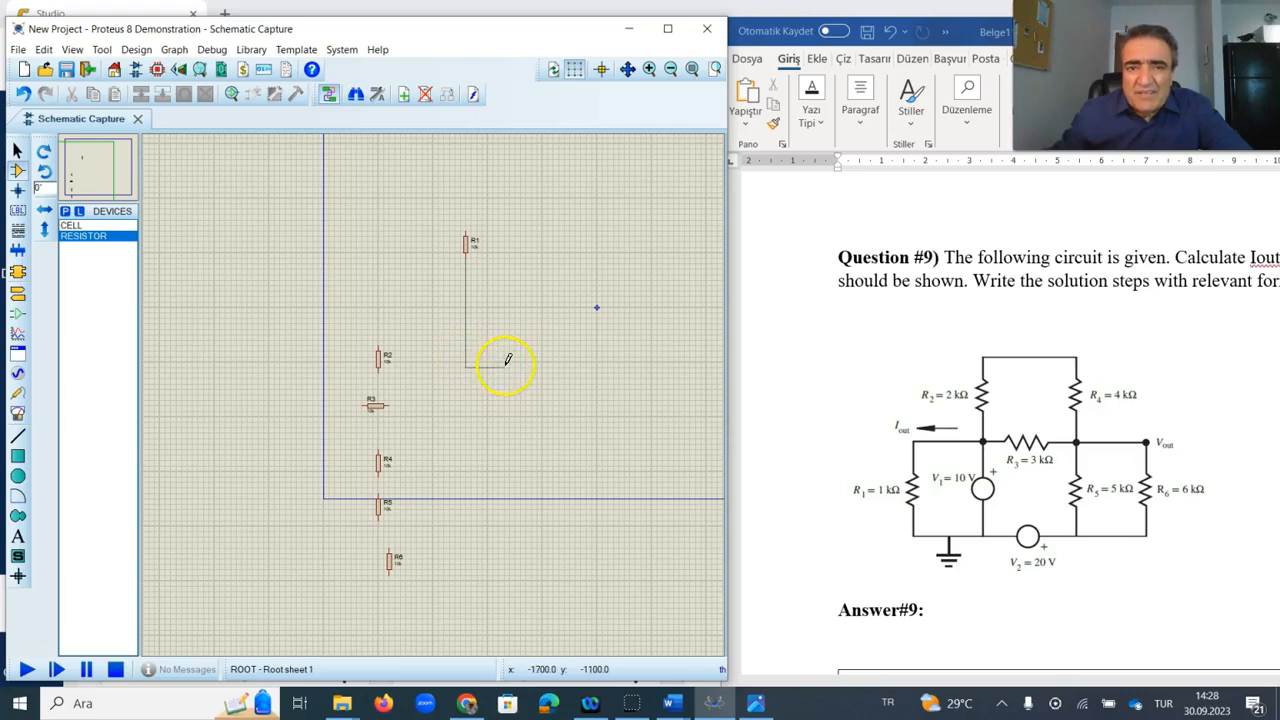
pyautogui.click(575, 360)
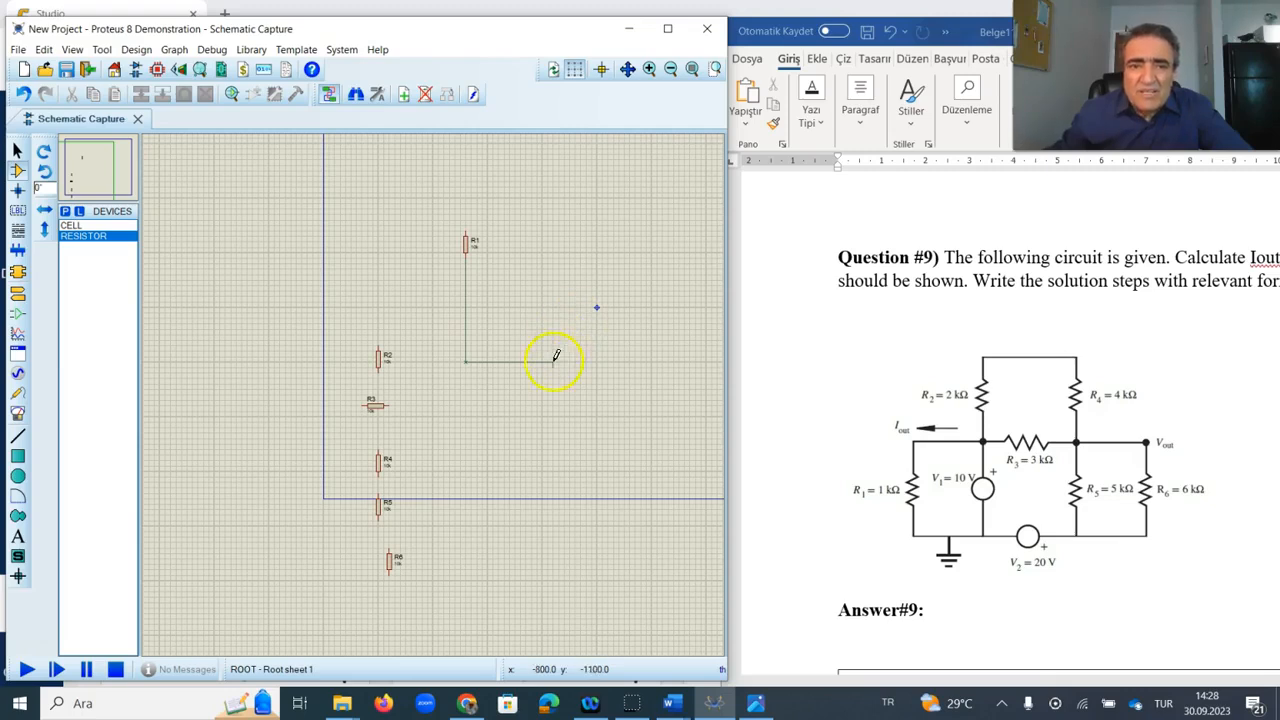
pyautogui.click(570, 306)
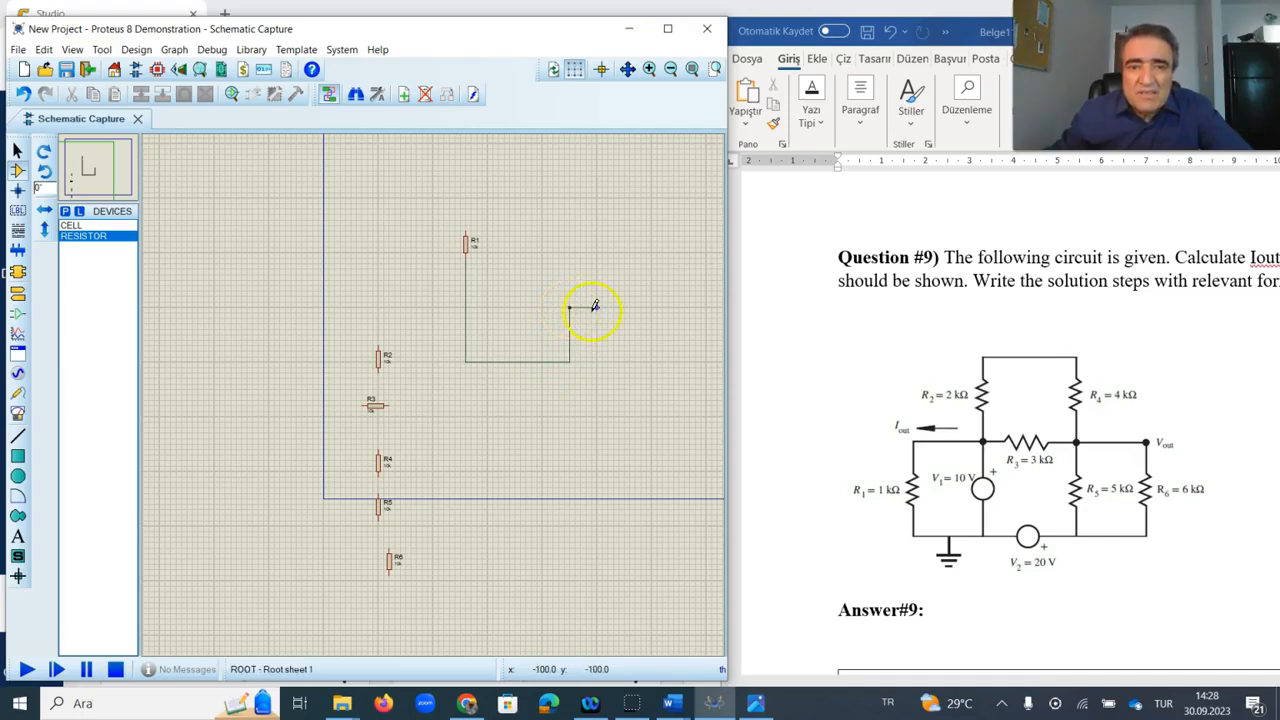
pyautogui.press('Escape')
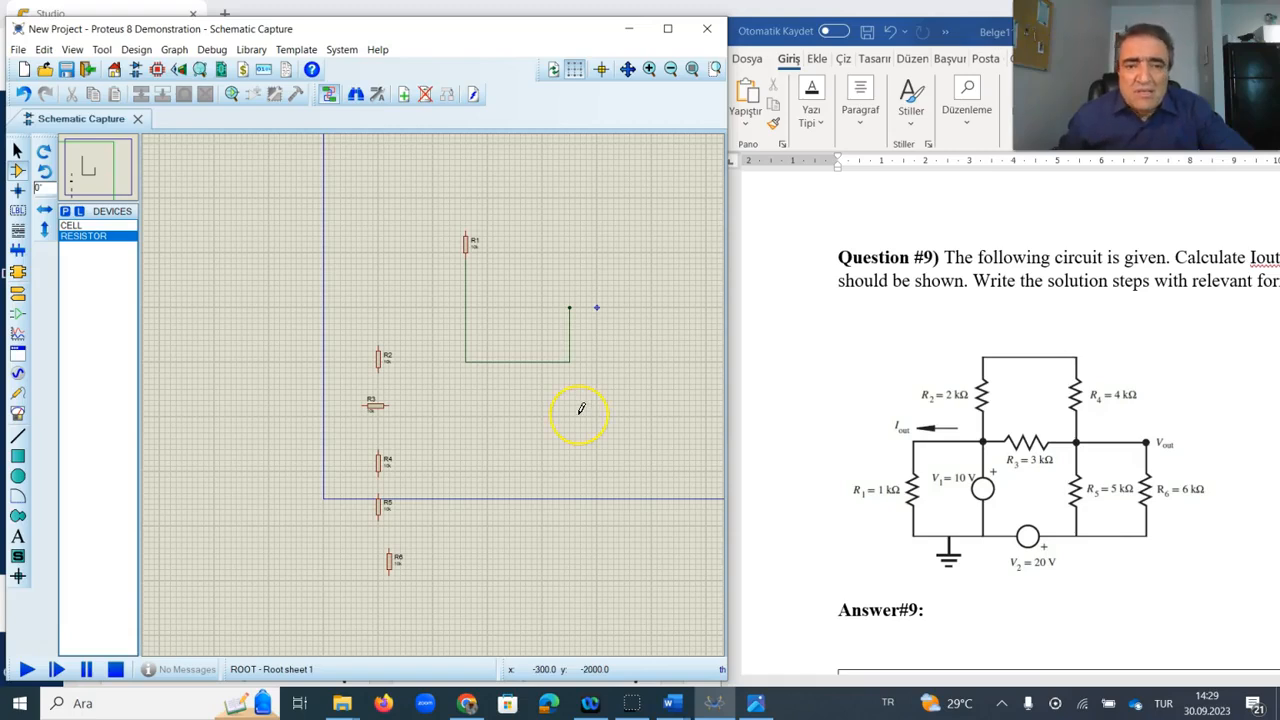
pyautogui.click(449, 276)
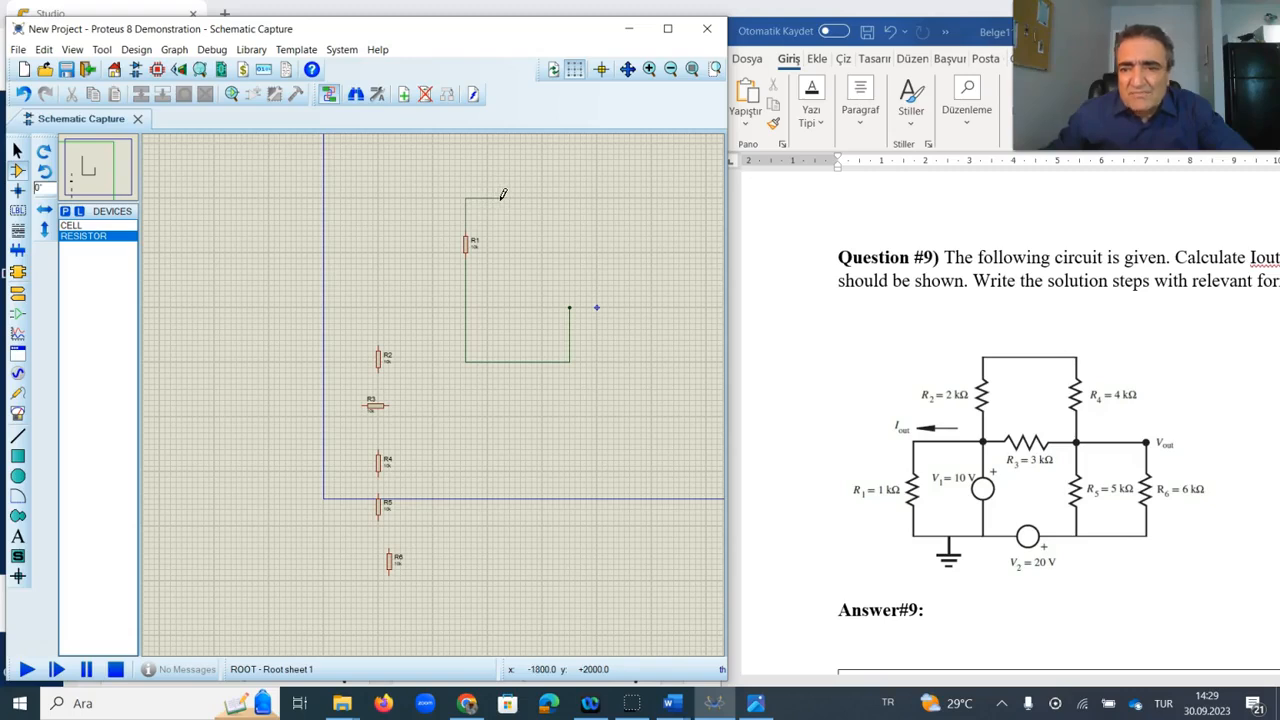
pyautogui.doubleClick(570, 197)
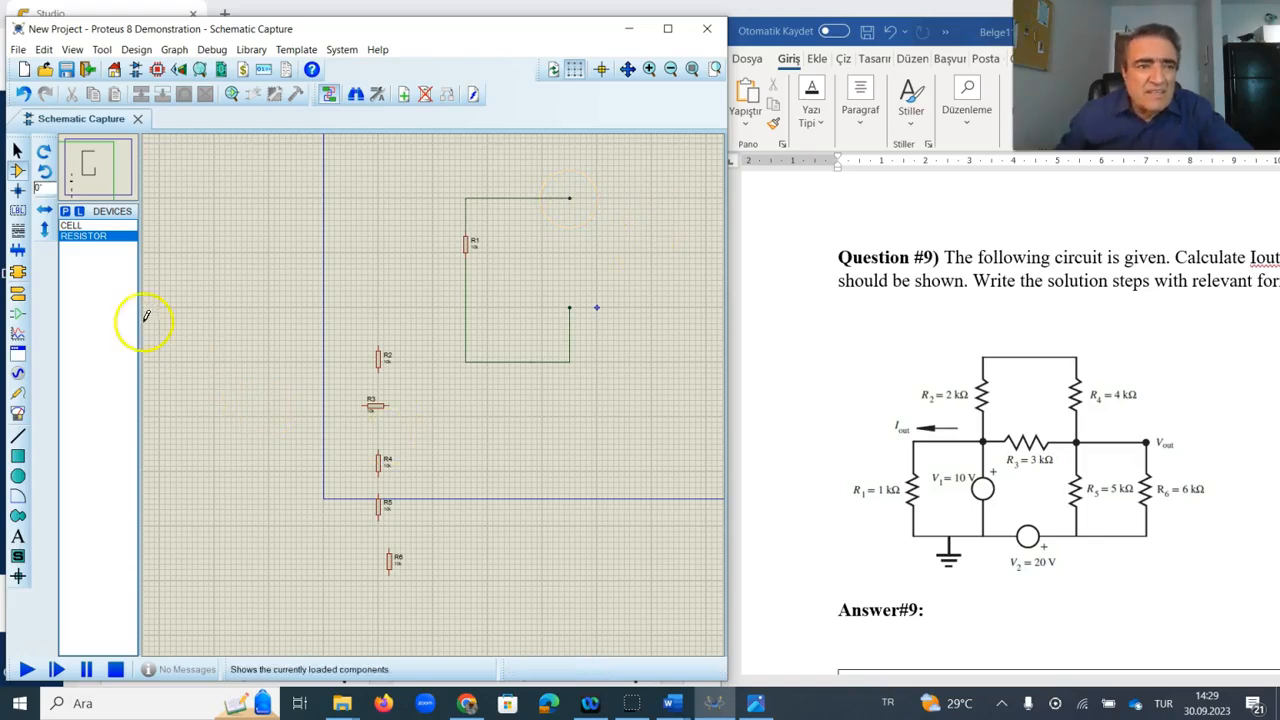
# Step: Place a CELL battery in the gap opposite R1 and wire its two terminals to the open wire ends
pyautogui.click(70, 228)
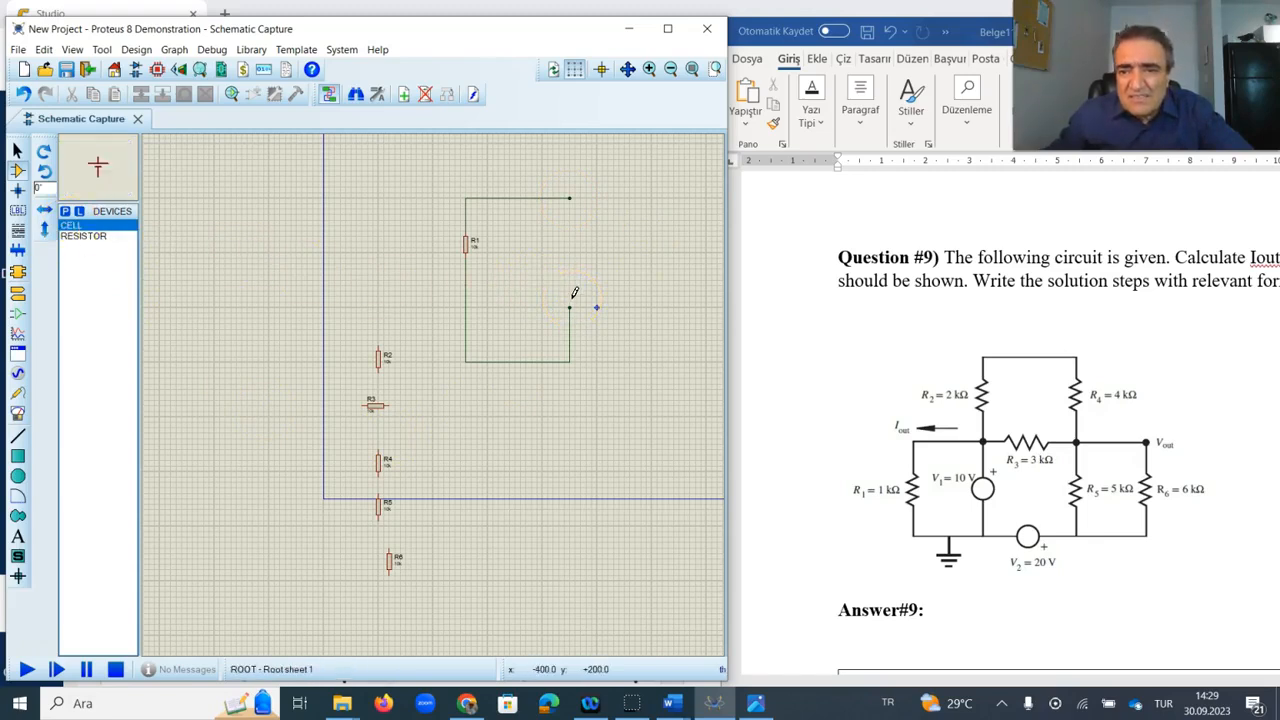
pyautogui.click(571, 246)
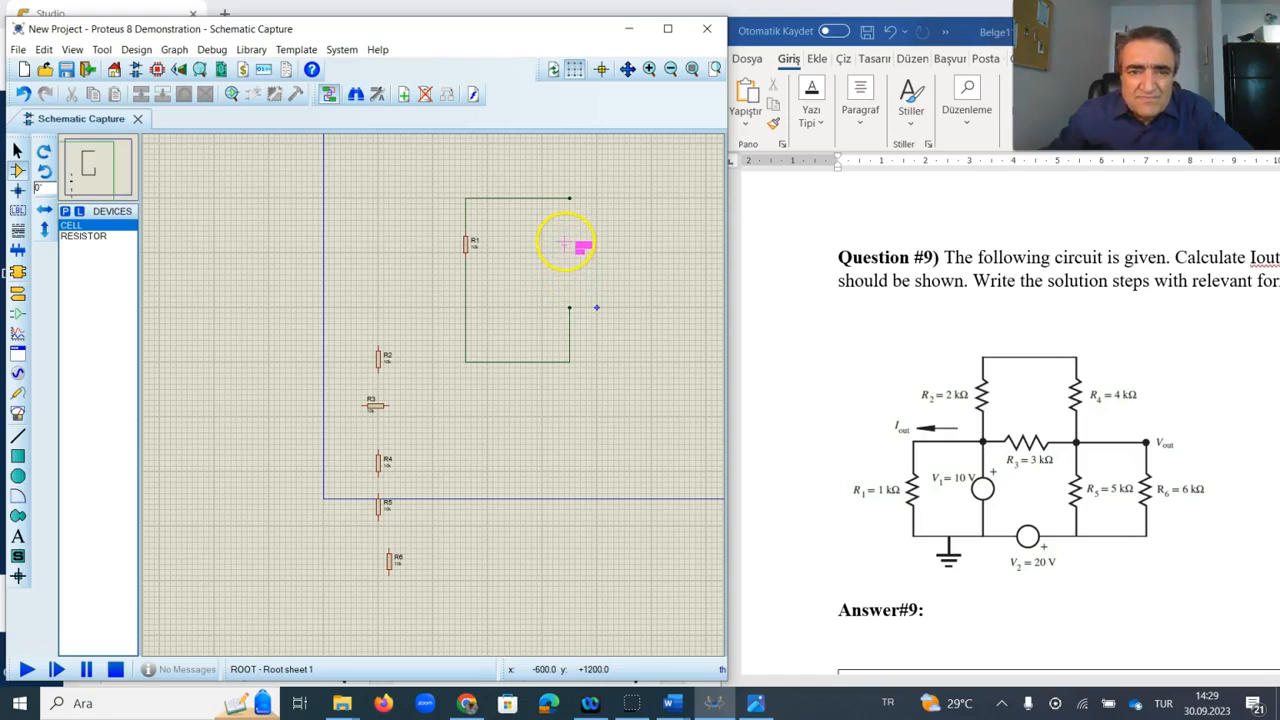
pyautogui.click(566, 245)
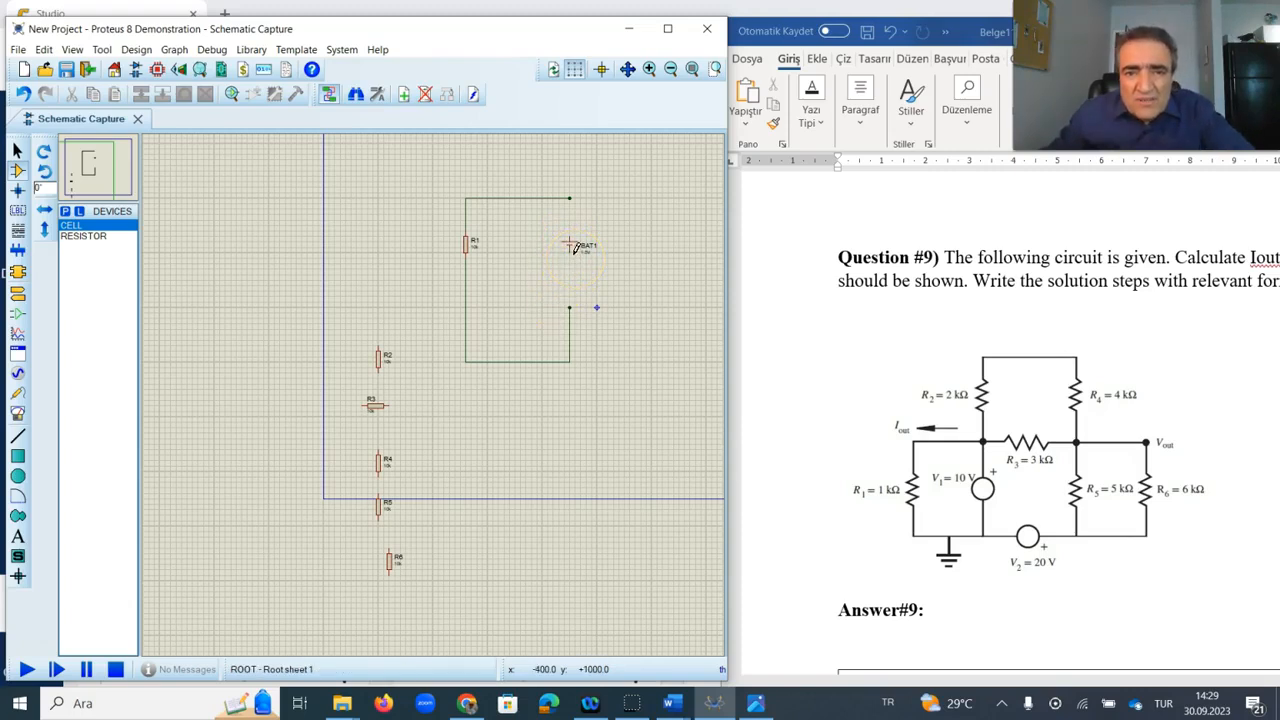
pyautogui.click(571, 254)
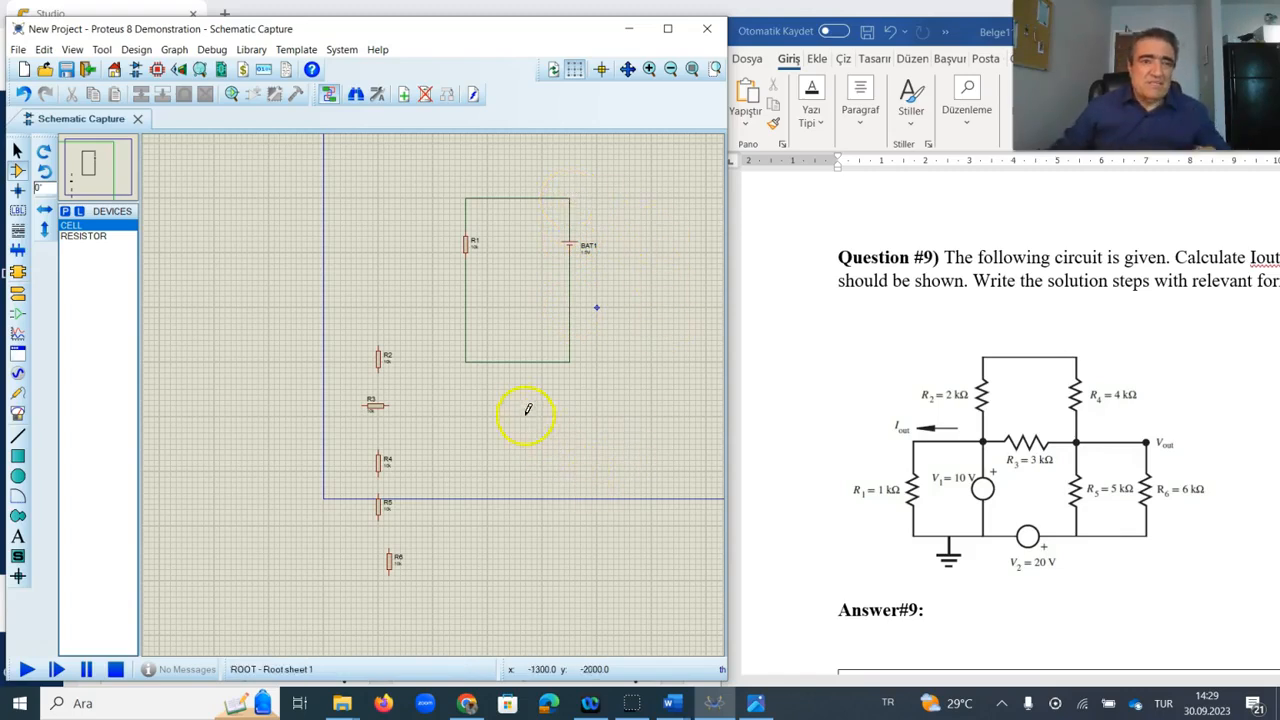
# Step: Move R2 directly above battery BAT1 and wire its lower pin to the upper corner of the R1–BAT1 loop
pyautogui.click(88, 167)
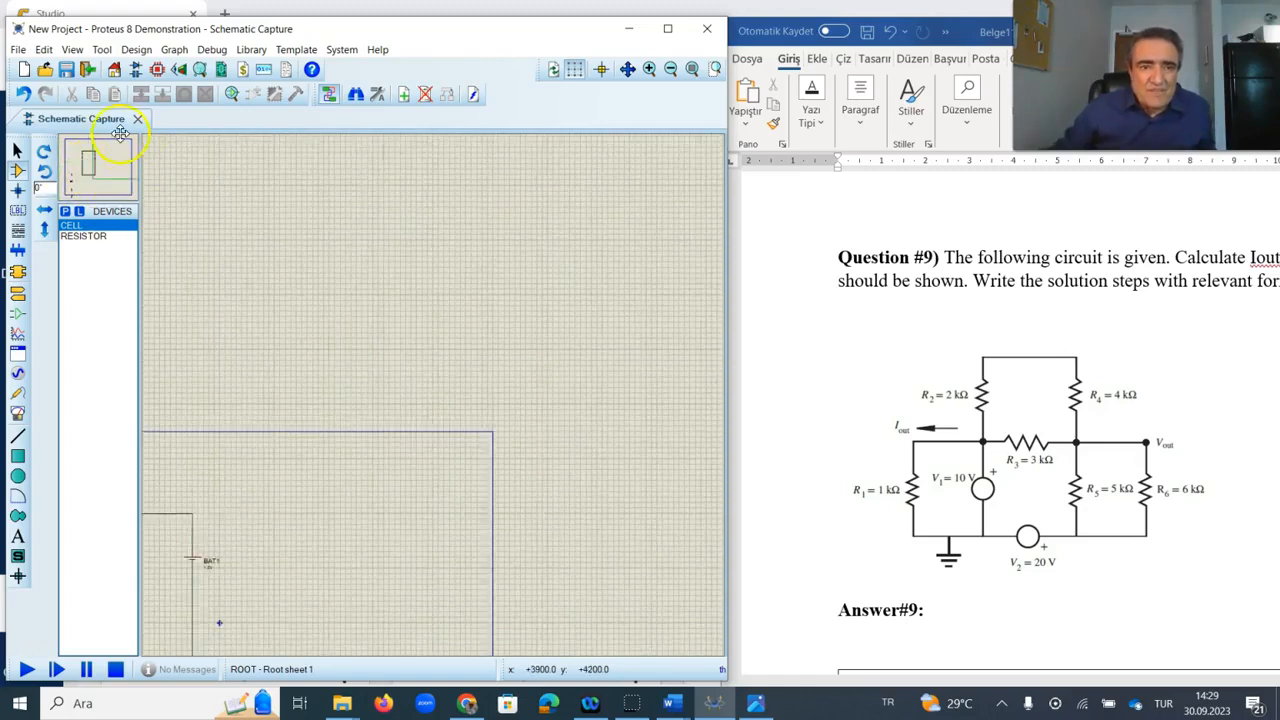
pyautogui.click(89, 163)
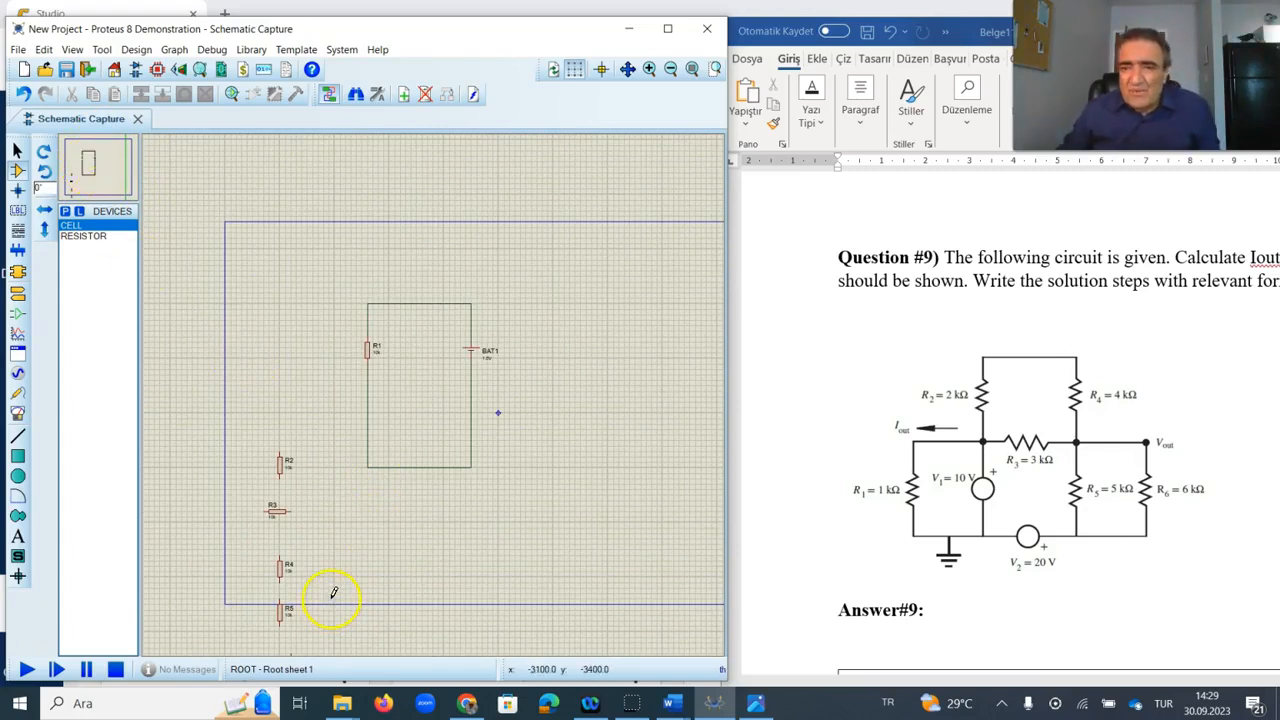
pyautogui.click(283, 472)
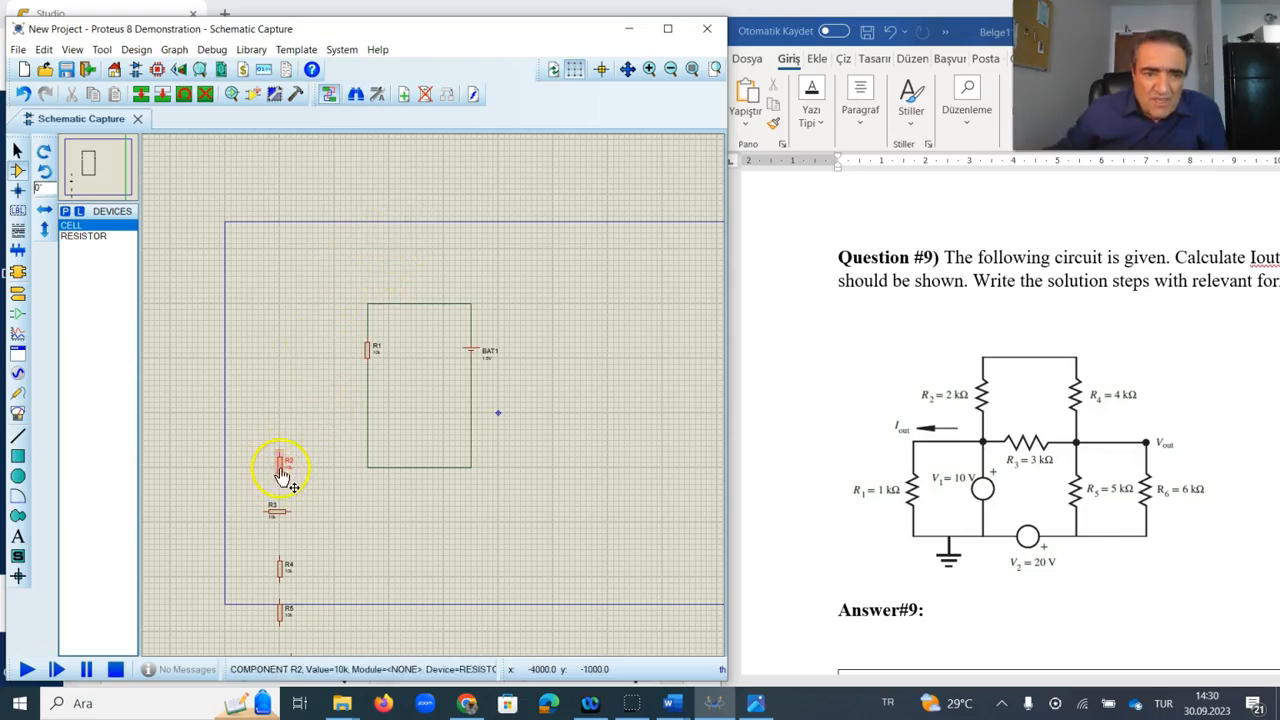
pyautogui.moveTo(283, 470); pyautogui.dragTo(396, 222)
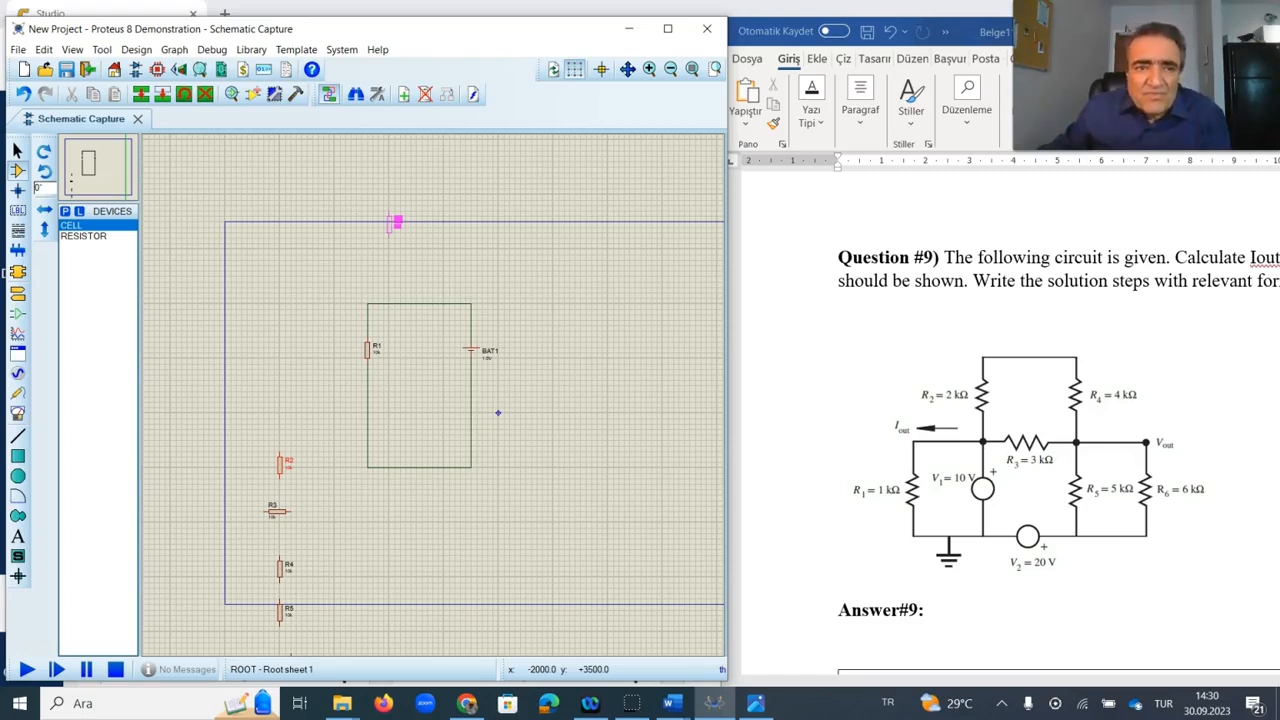
pyautogui.moveTo(390, 224); pyautogui.dragTo(471, 229)
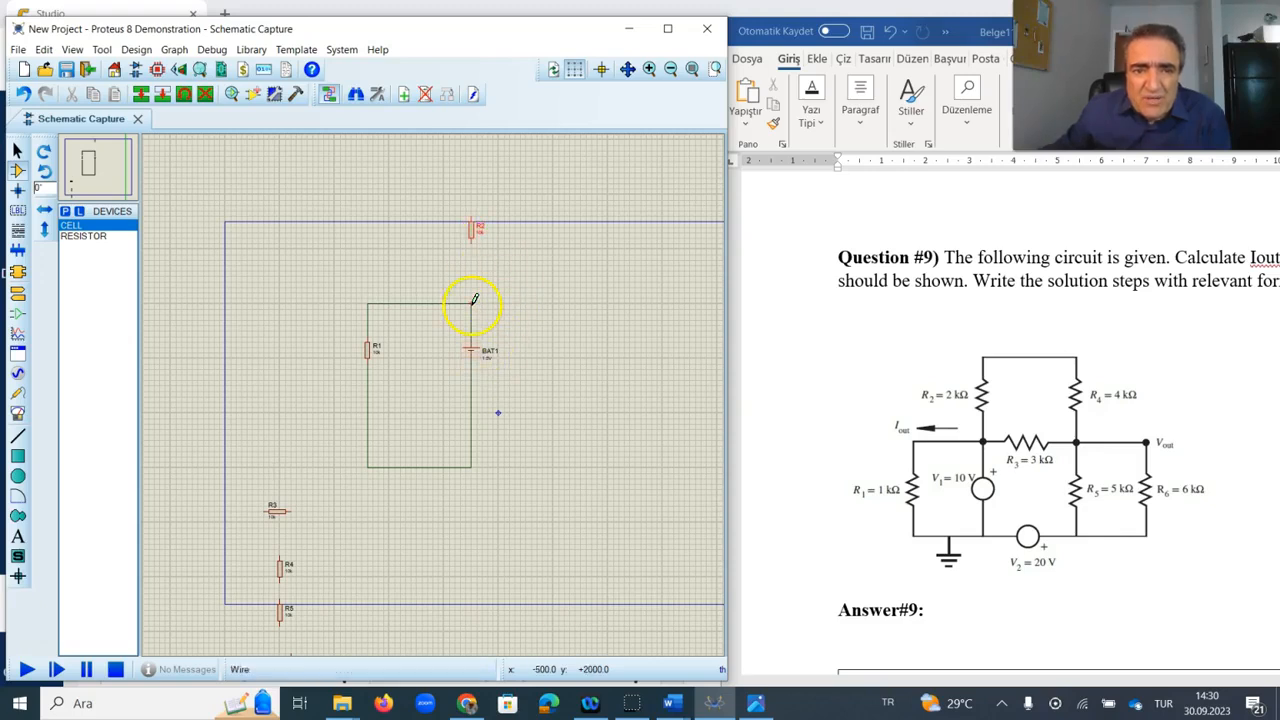
pyautogui.moveTo(474, 299); pyautogui.dragTo(477, 234)
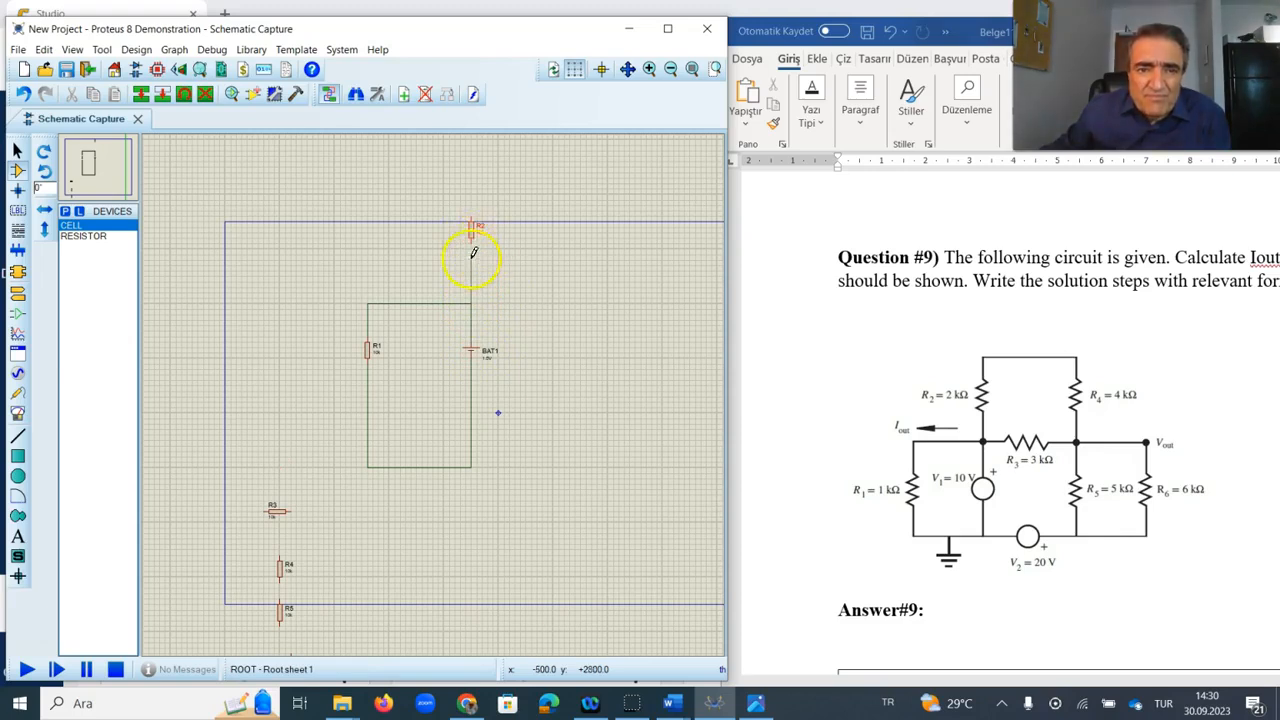
pyautogui.click(473, 237)
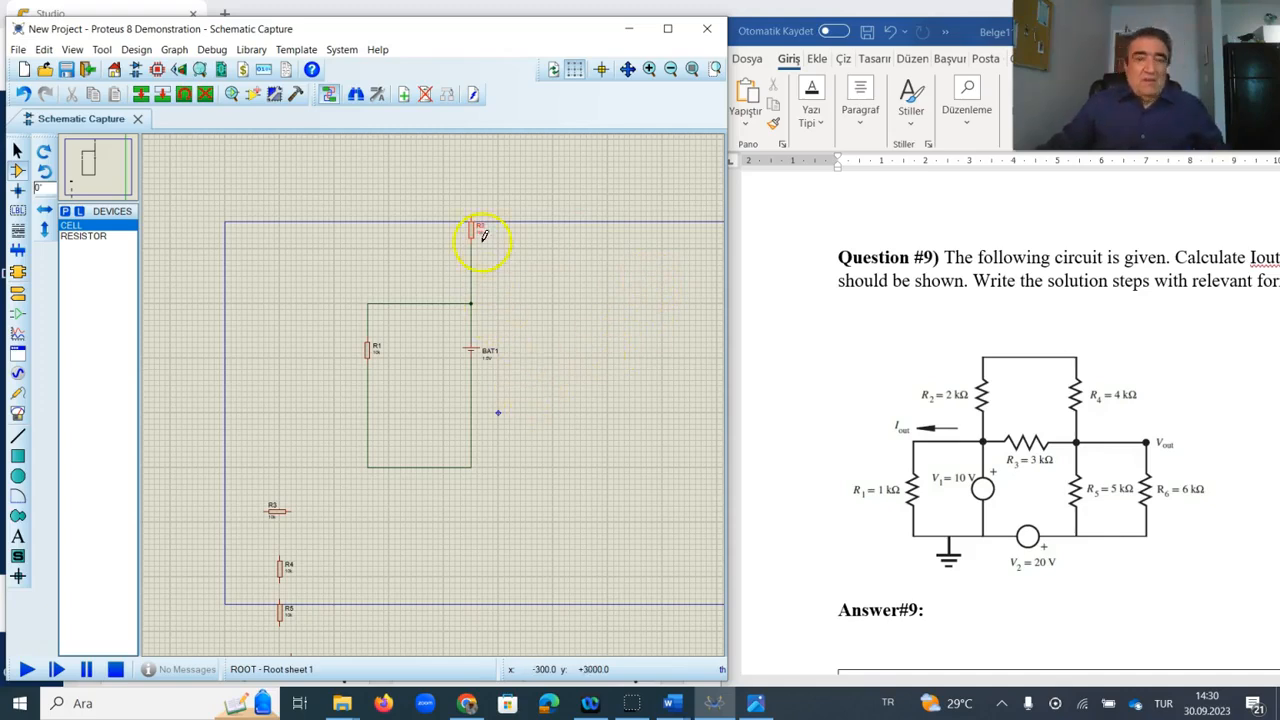
# Step: Wire from R2's upper pin up, across to the right and back down, ending open level with R2
pyautogui.scroll(1, 505, 270)
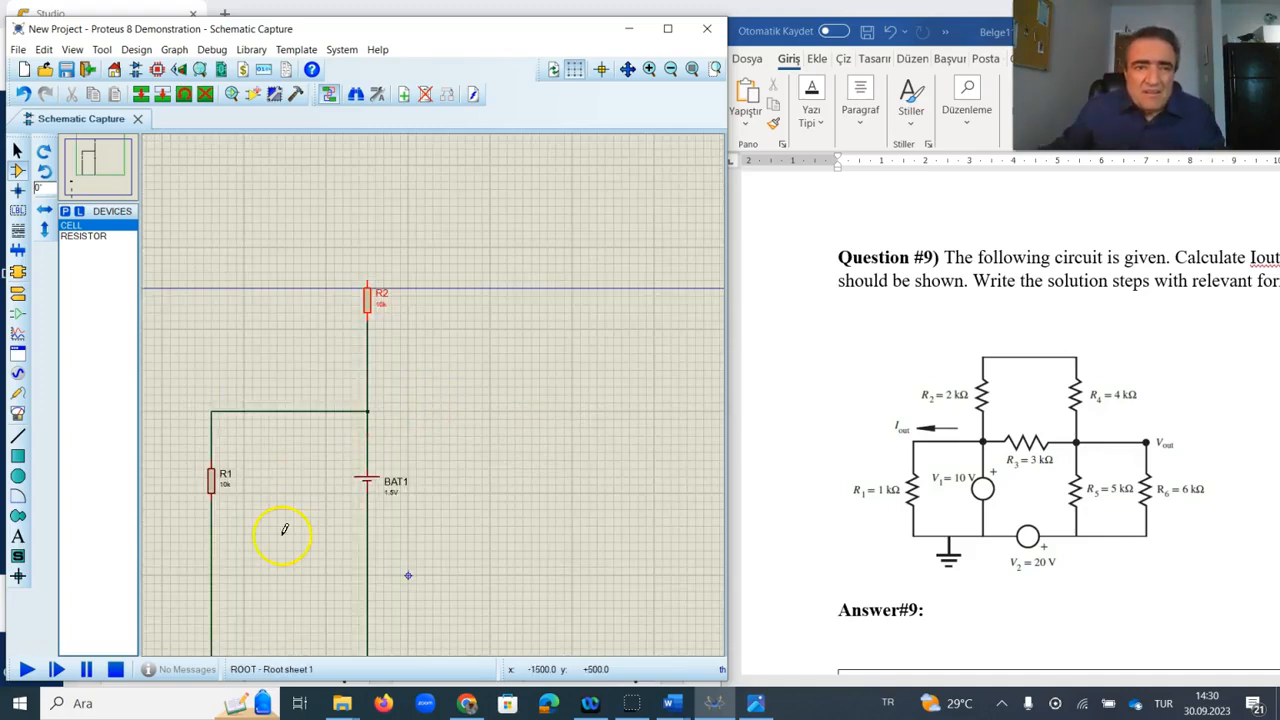
pyautogui.click(372, 271)
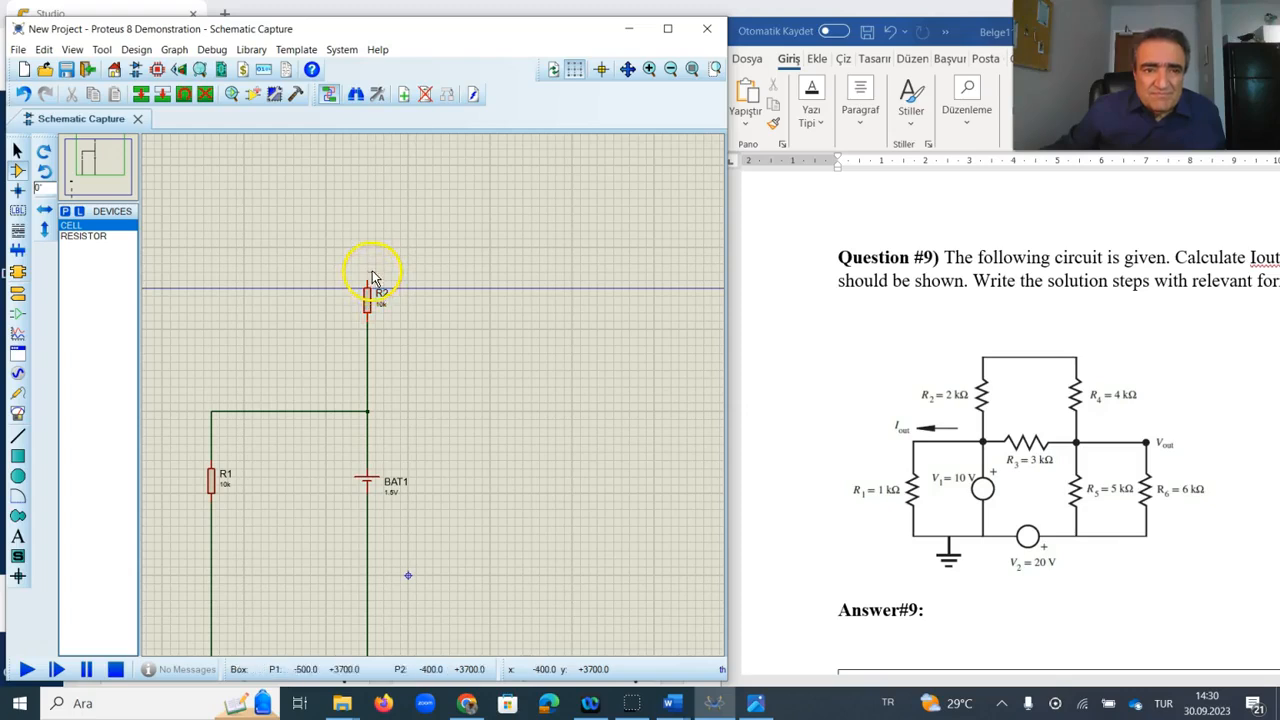
pyautogui.click(367, 282)
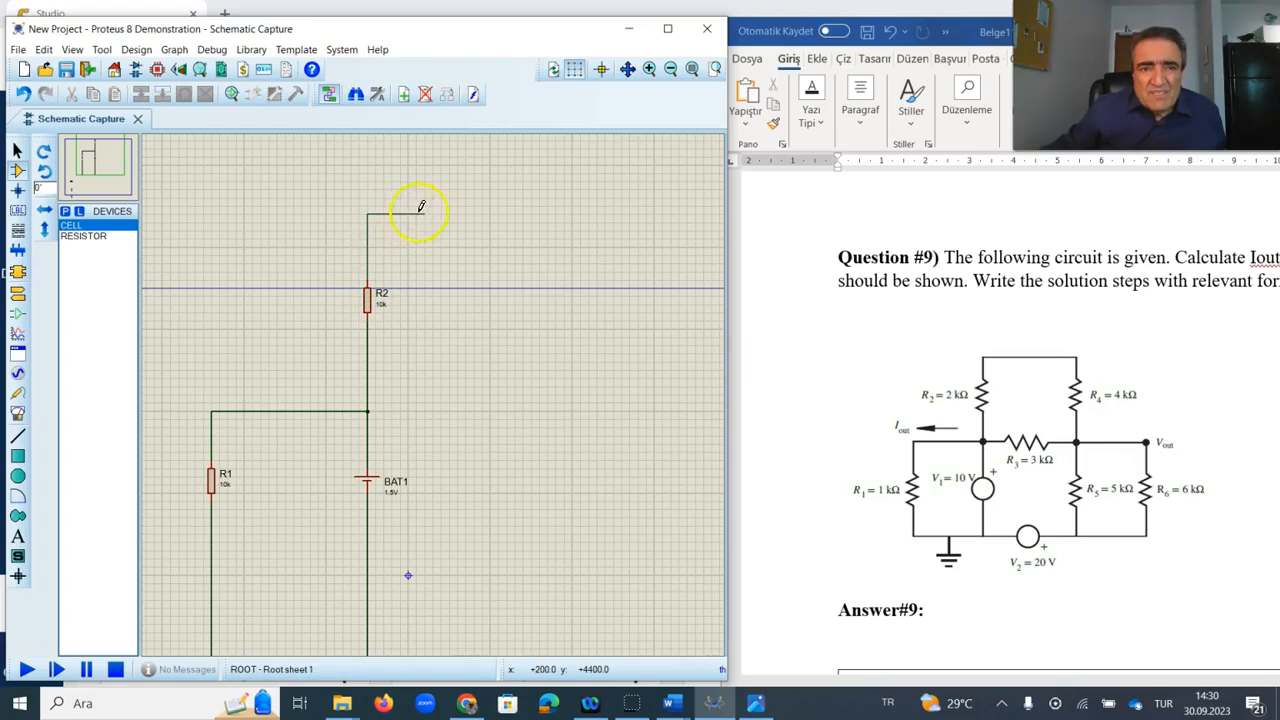
pyautogui.click(571, 224)
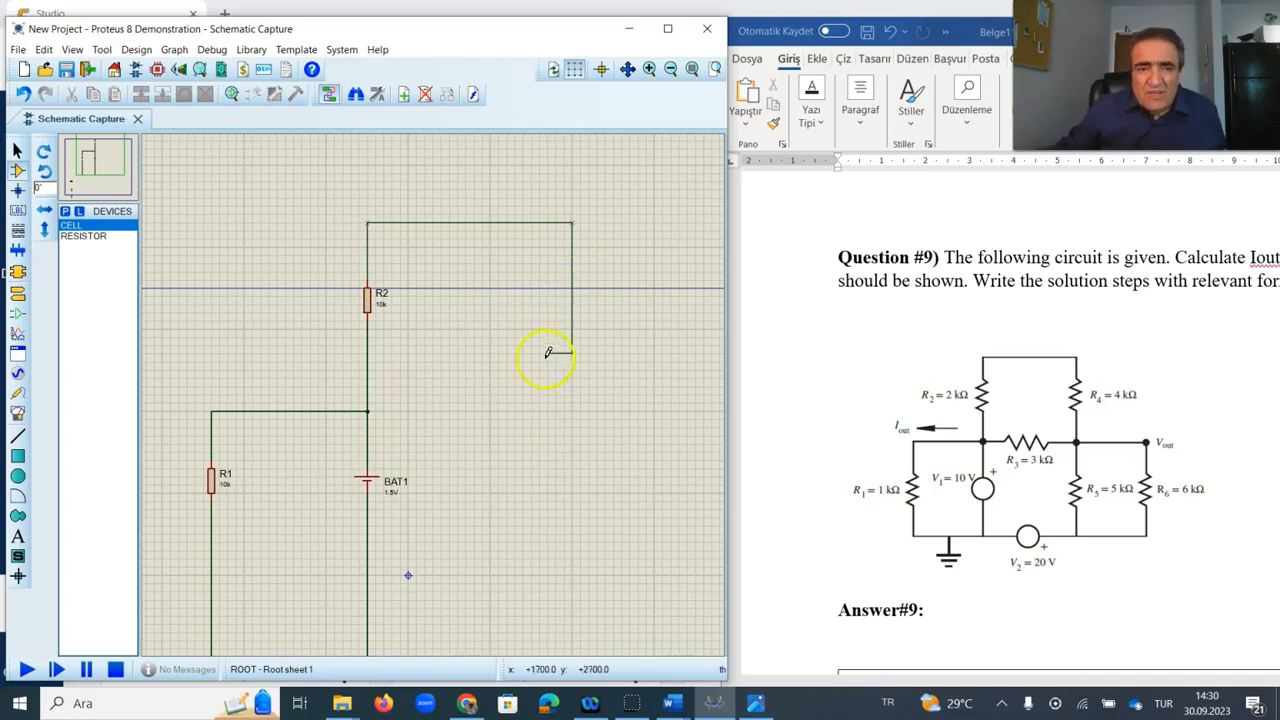
pyautogui.click(571, 285)
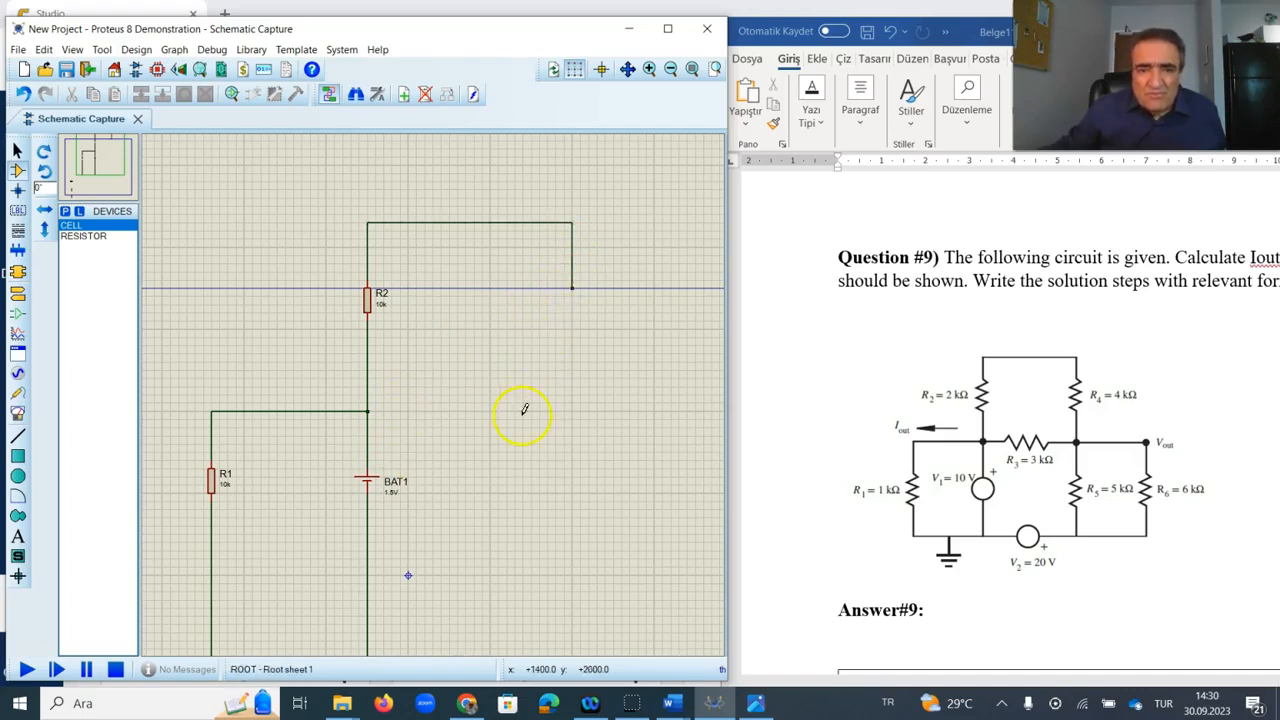
# Step: Move R4 out of the resistor column to the open end of the upper wire, opposite R2
pyautogui.scroll(-2, 404, 448)
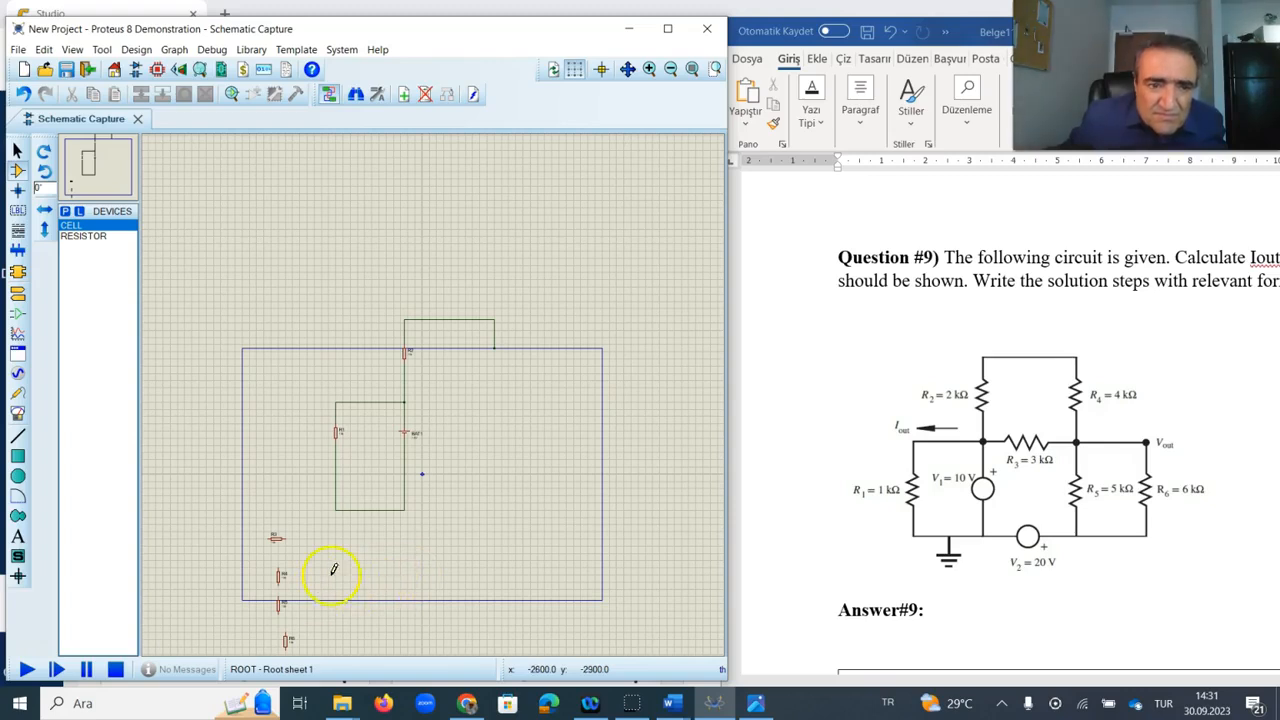
pyautogui.moveTo(82, 158); pyautogui.dragTo(107, 165)
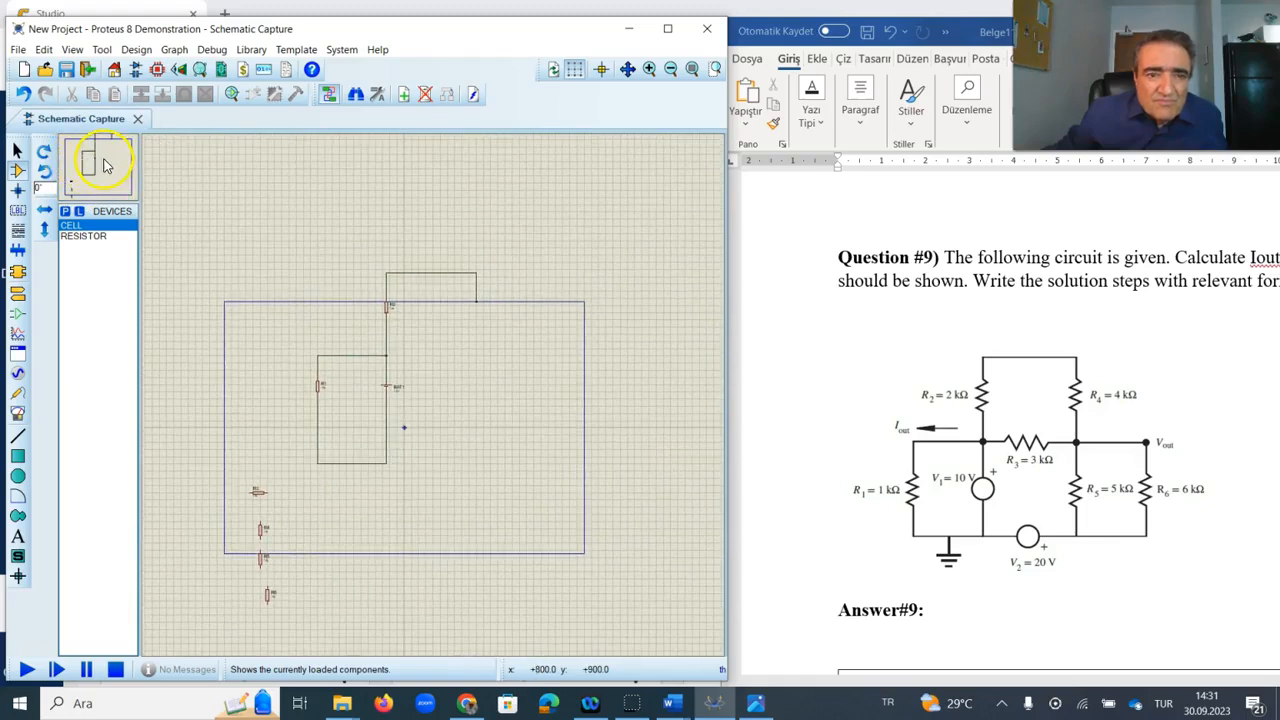
pyautogui.click(262, 533)
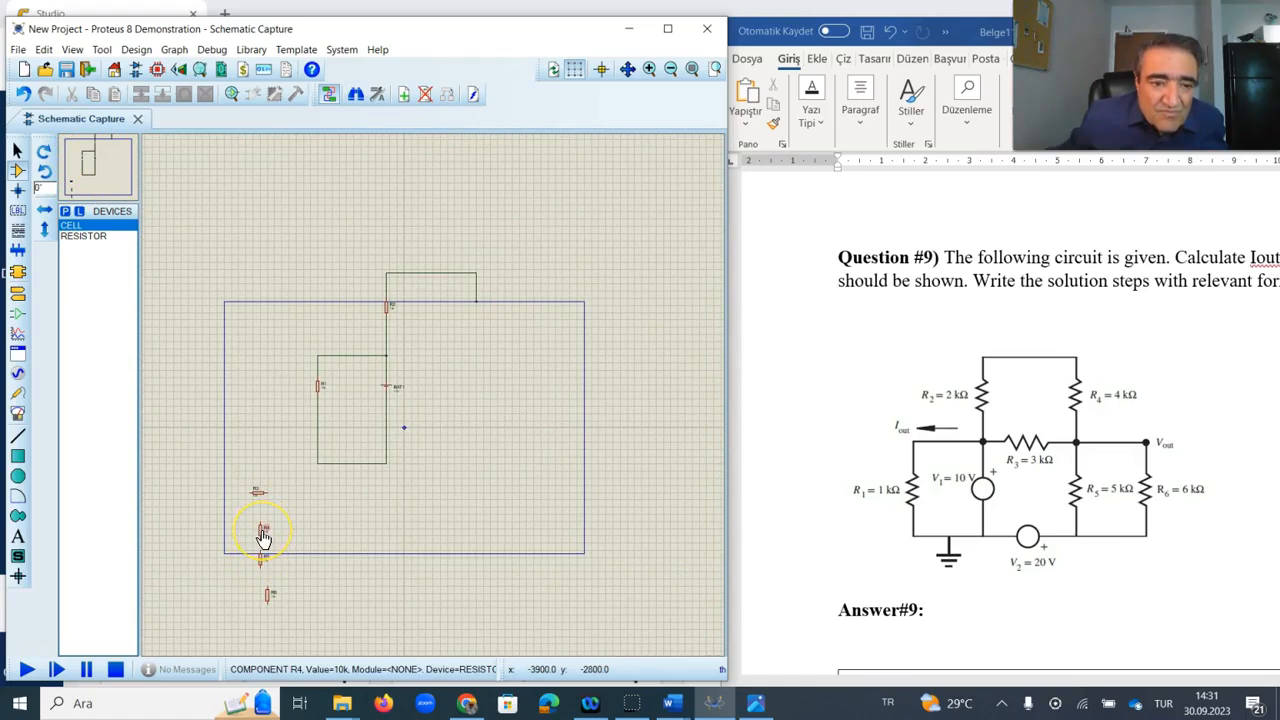
pyautogui.moveTo(262, 533); pyautogui.dragTo(479, 308)
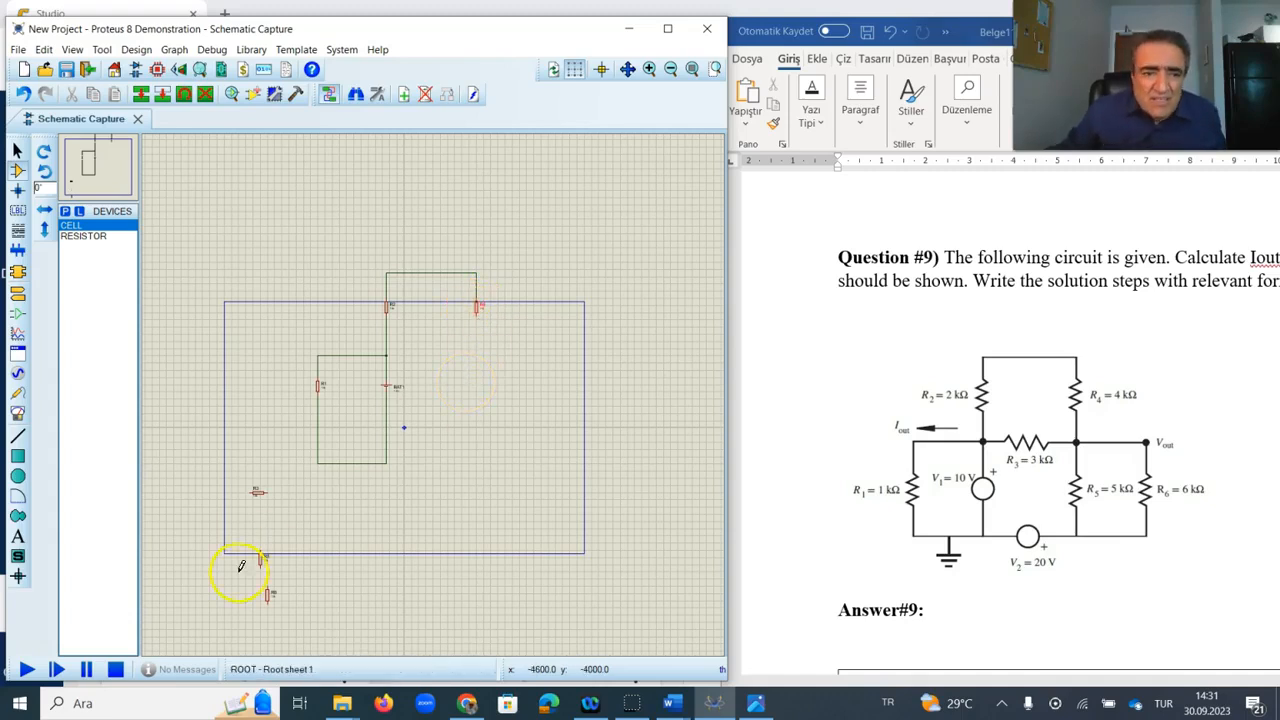
# Step: Try to move horizontal resistor R3 into the area between BAT1 and R4
pyautogui.click(257, 494)
pyautogui.moveTo(259, 491); pyautogui.dragTo(369, 470)
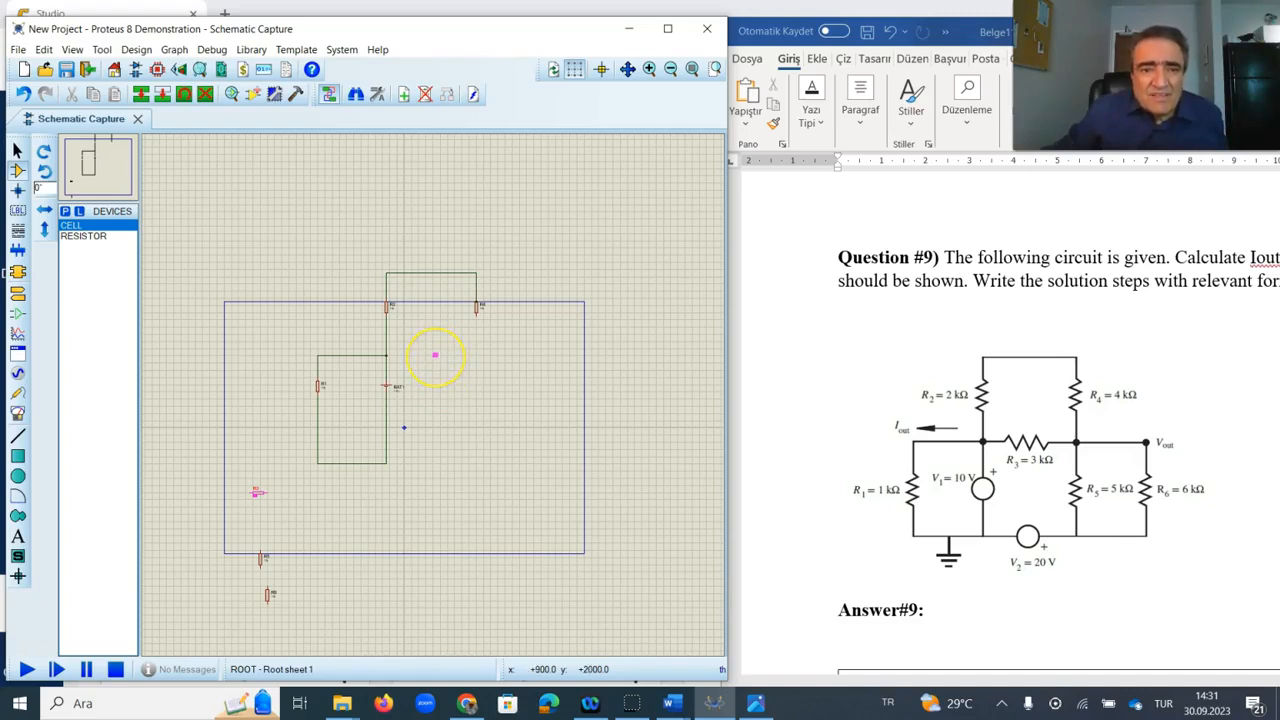
pyautogui.click(435, 357)
pyautogui.click(437, 365)
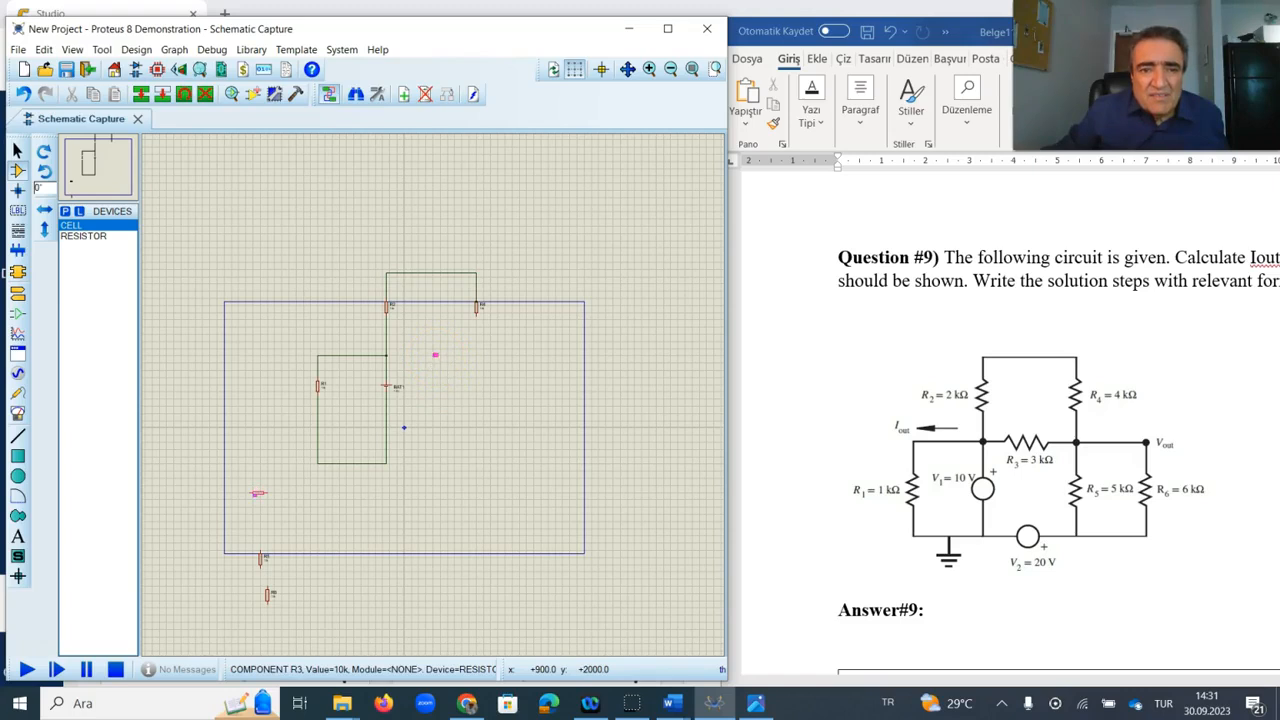
pyautogui.click(437, 521)
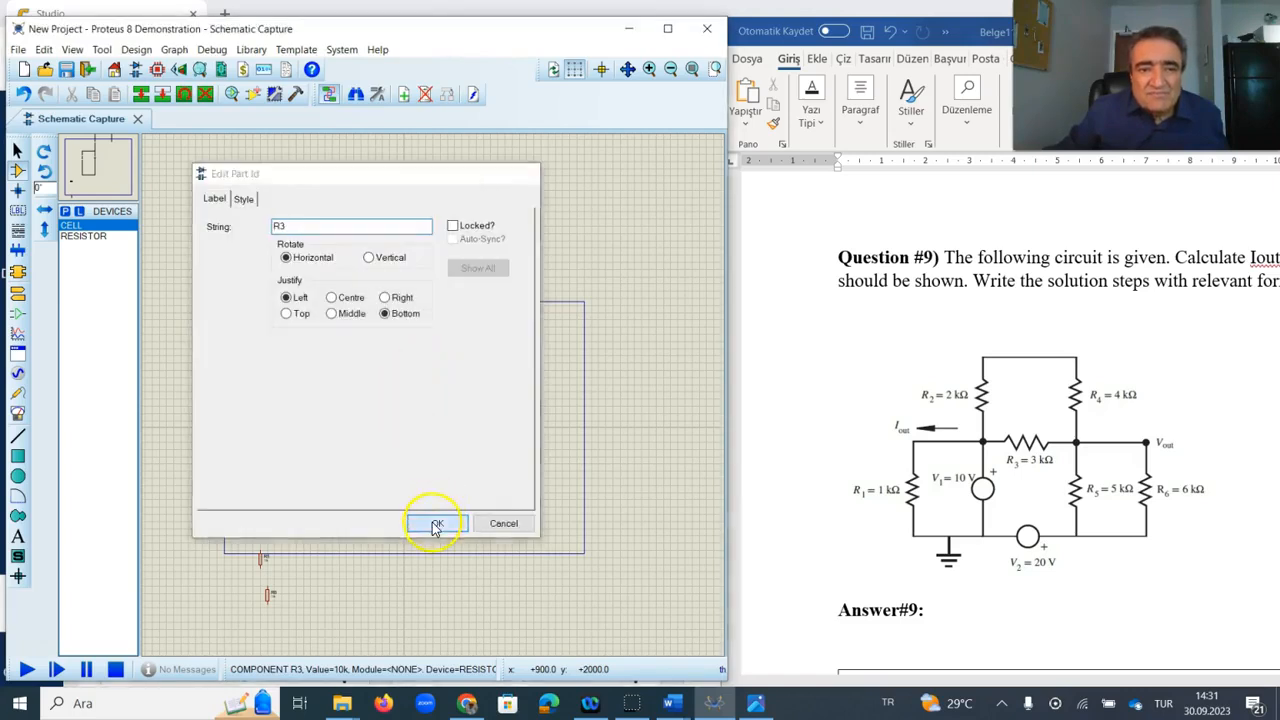
# Step: Draw a horizontal wire from the junction between R2 and BAT1 to the right, ending open at the displaced R3 label
pyautogui.scroll(1, 333, 448)
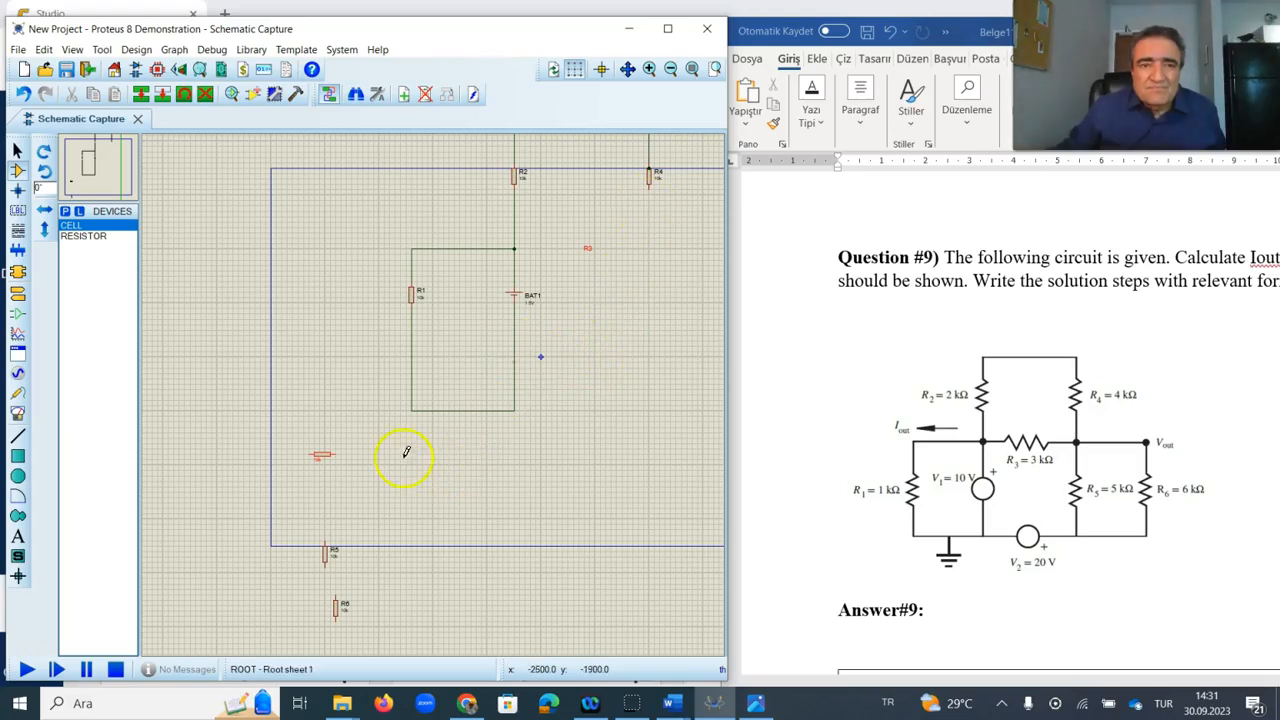
pyautogui.scroll(1, 434, 389)
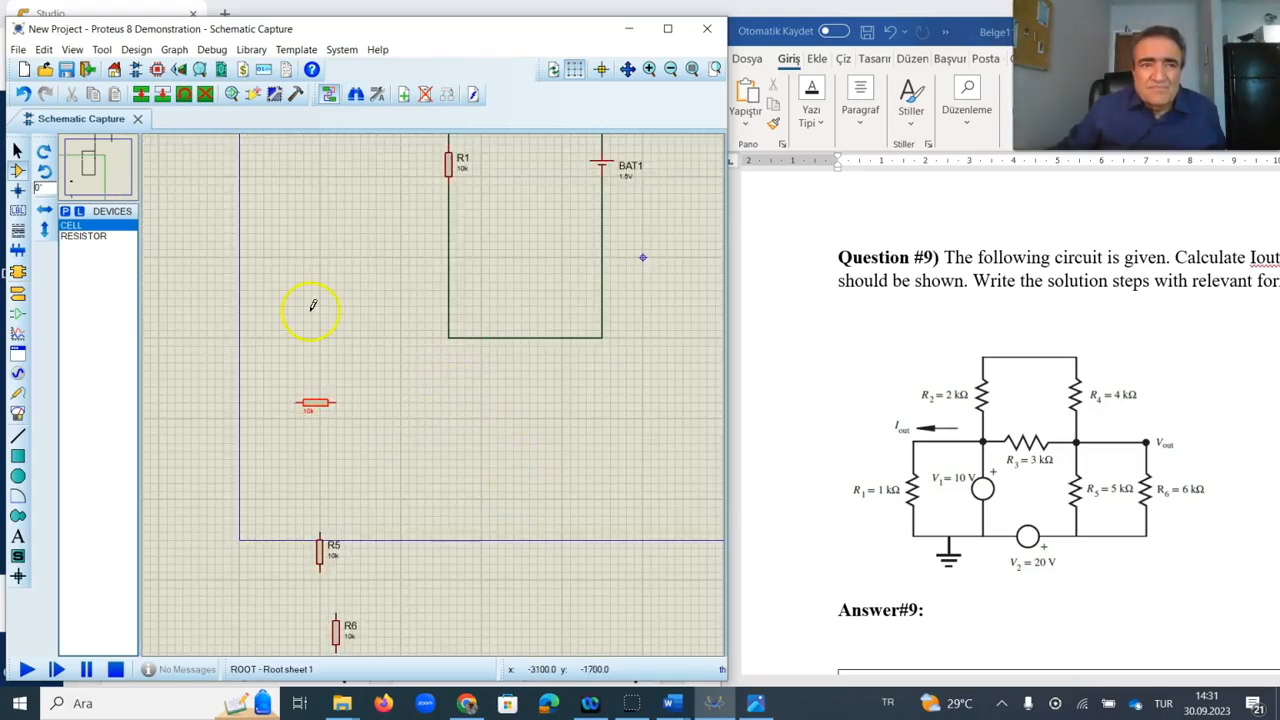
pyautogui.click(88, 169)
pyautogui.moveTo(97, 152); pyautogui.dragTo(98, 155)
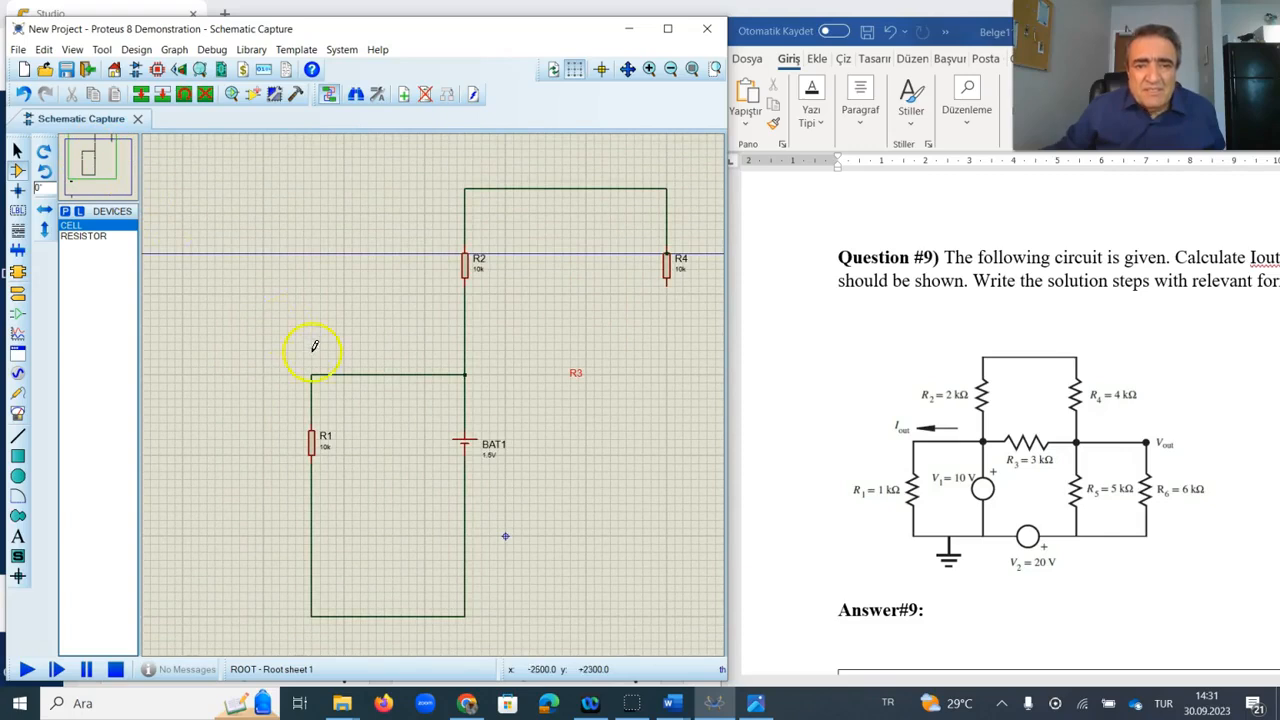
pyautogui.click(466, 374)
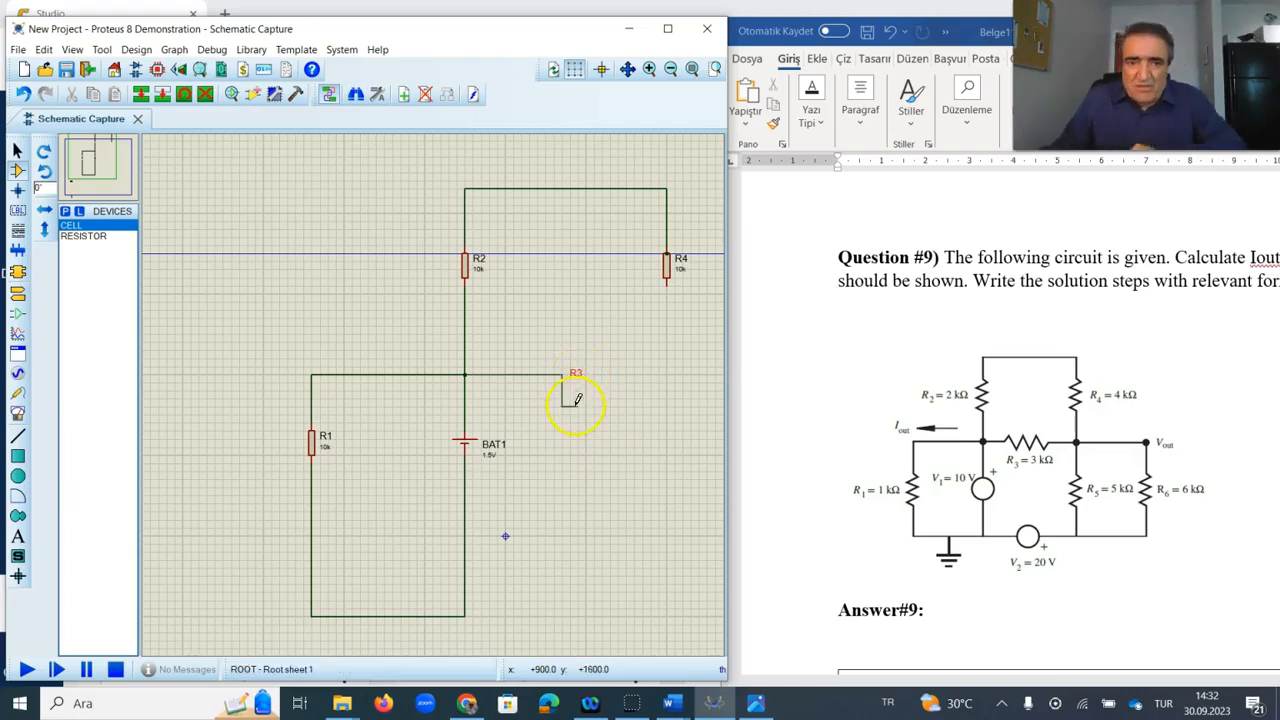
pyautogui.doubleClick(562, 375)
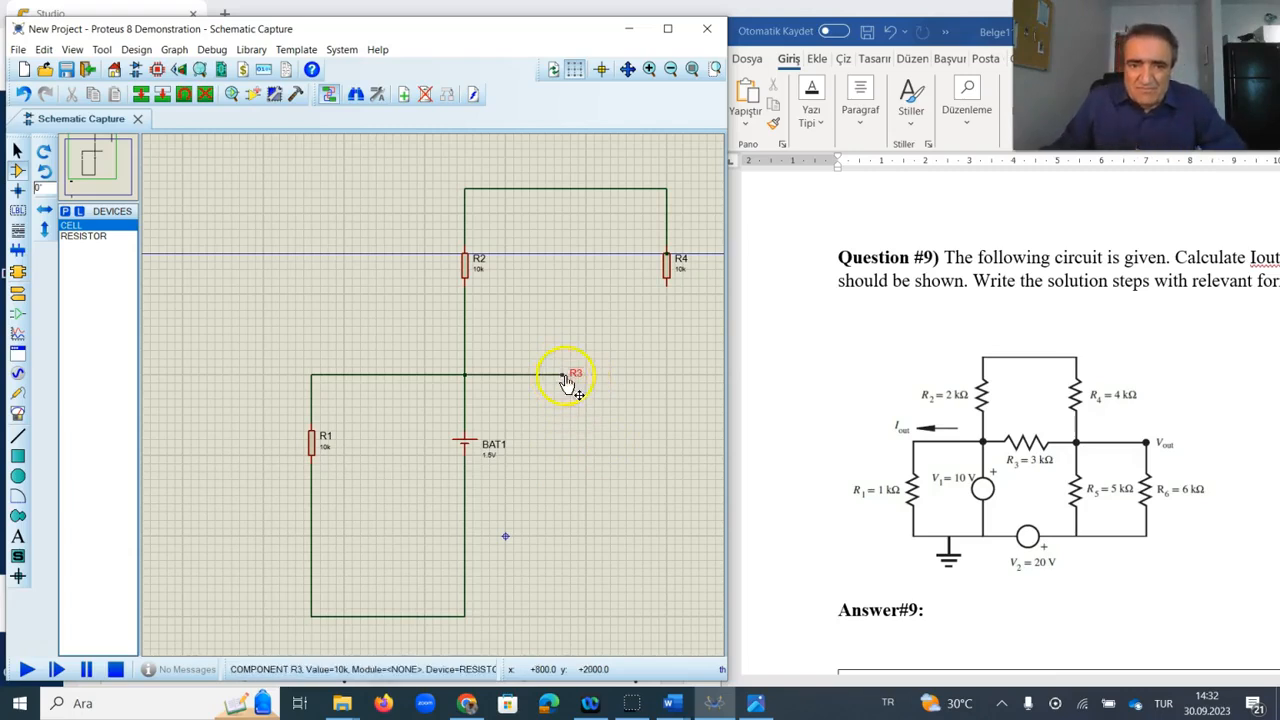
# Step: Clear the text of the displaced R3 part label at the open wire end
pyautogui.doubleClick(577, 374)
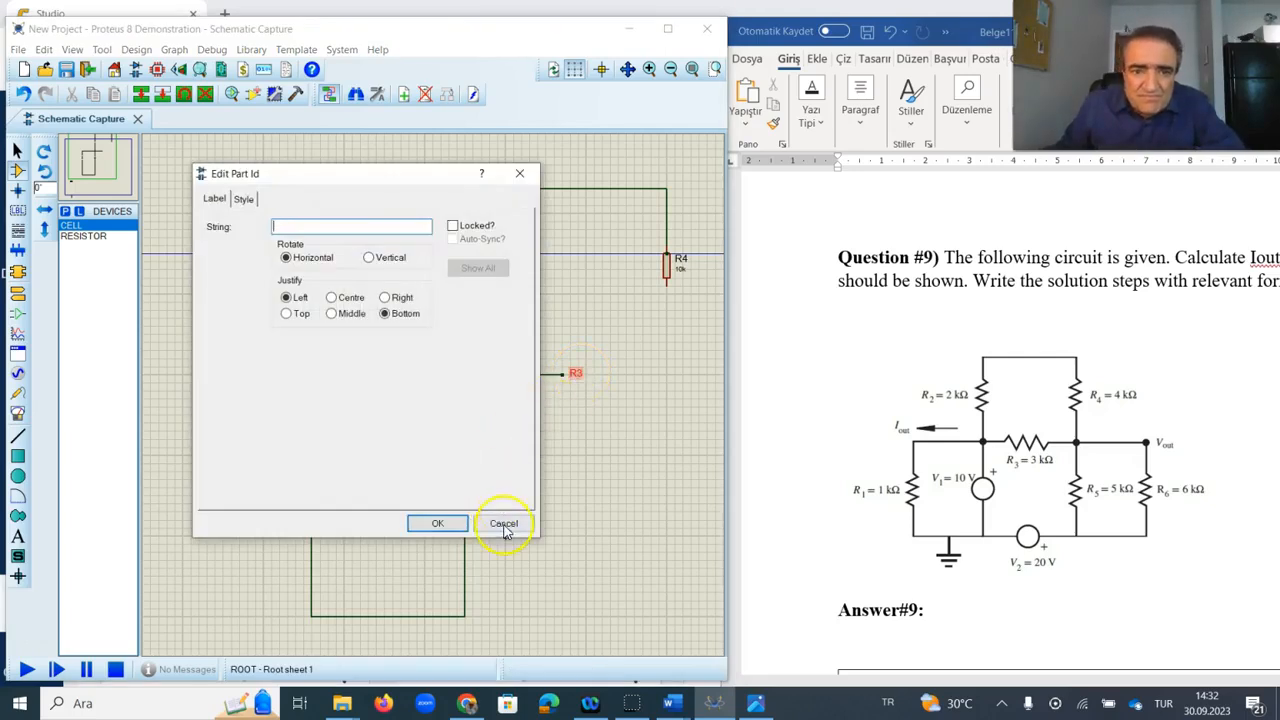
pyautogui.click(503, 522)
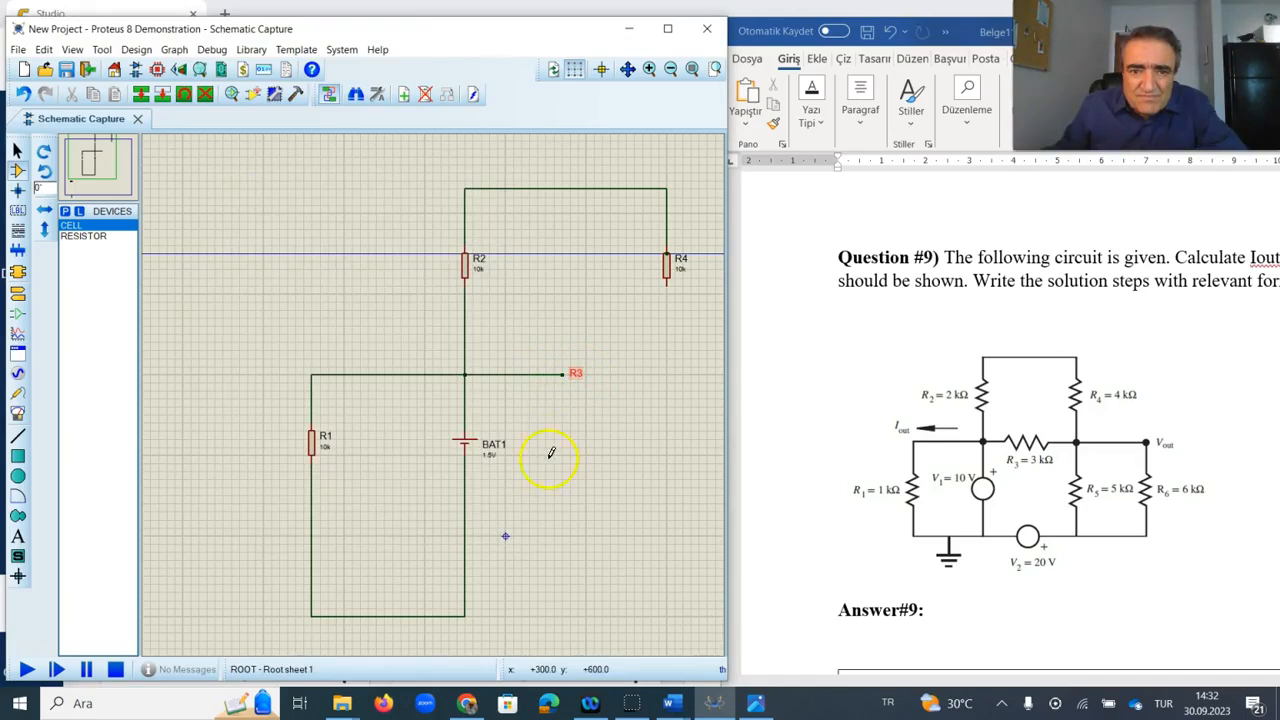
pyautogui.doubleClick(576, 374)
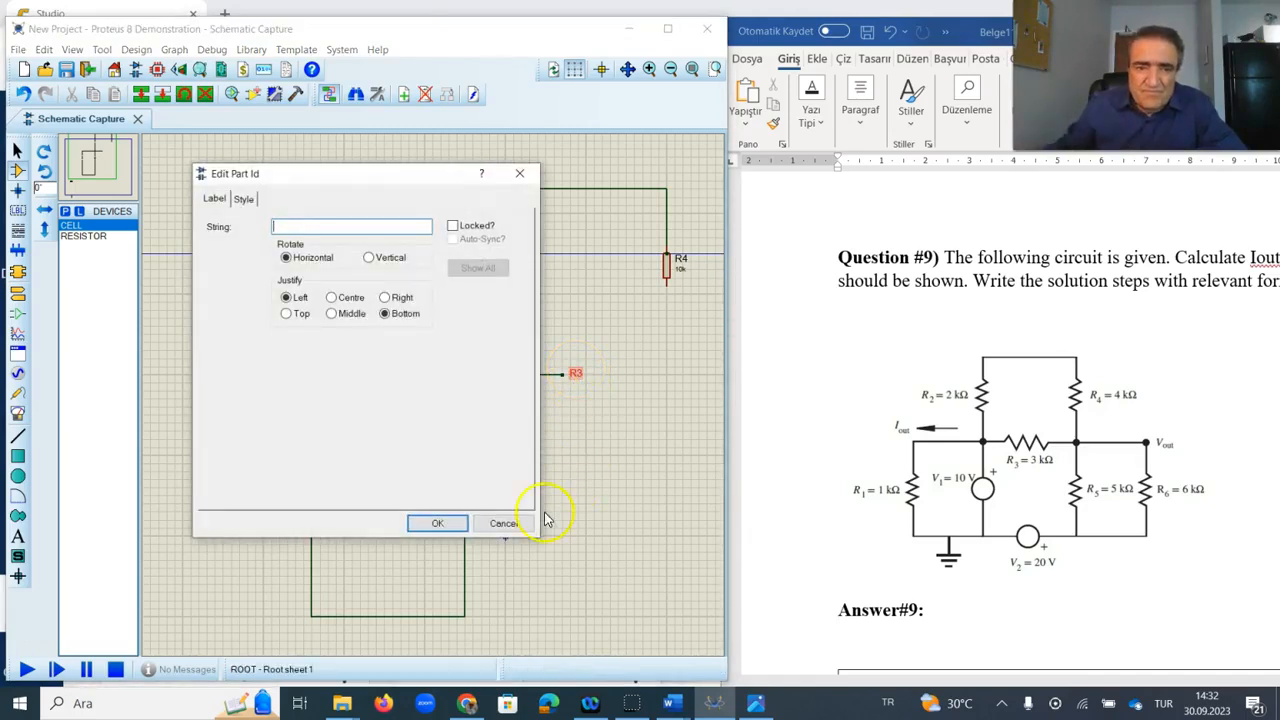
pyautogui.click(437, 522)
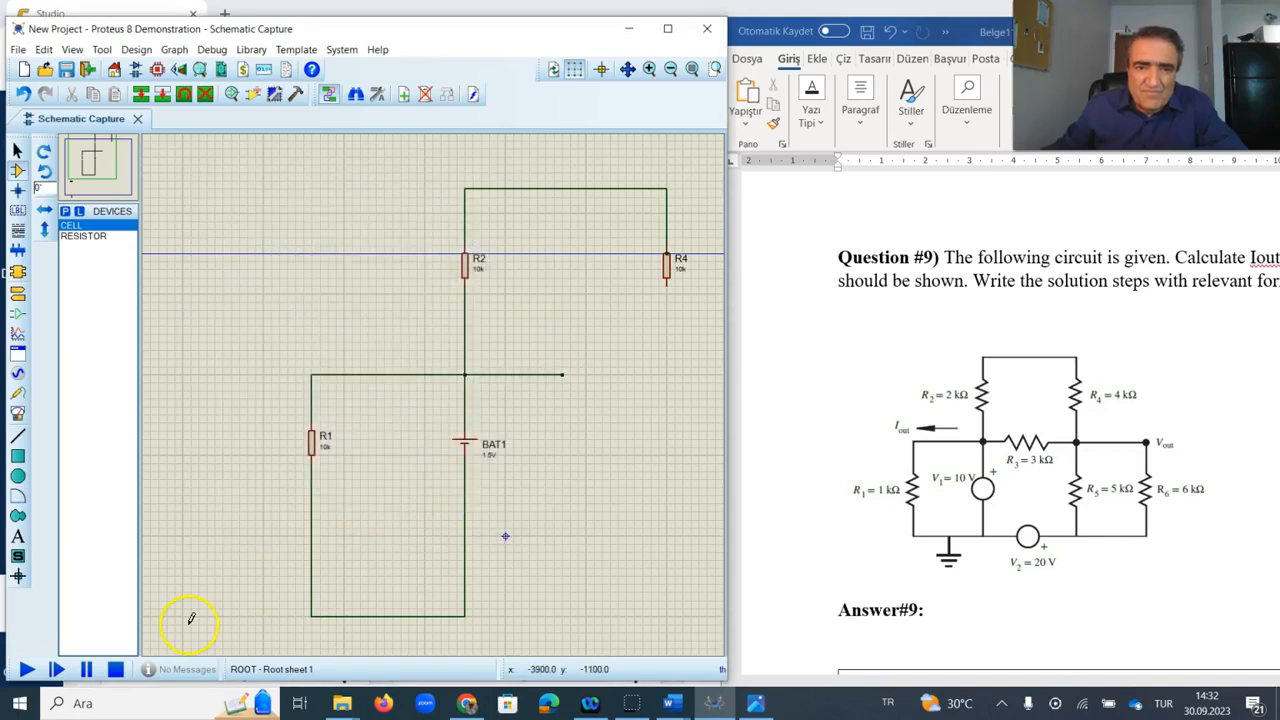
# Step: Move the unlabelled horizontal resistor to the open end of the junction wire and wire R4's lower pin down to its free pin
pyautogui.scroll(-1, 300, 478)
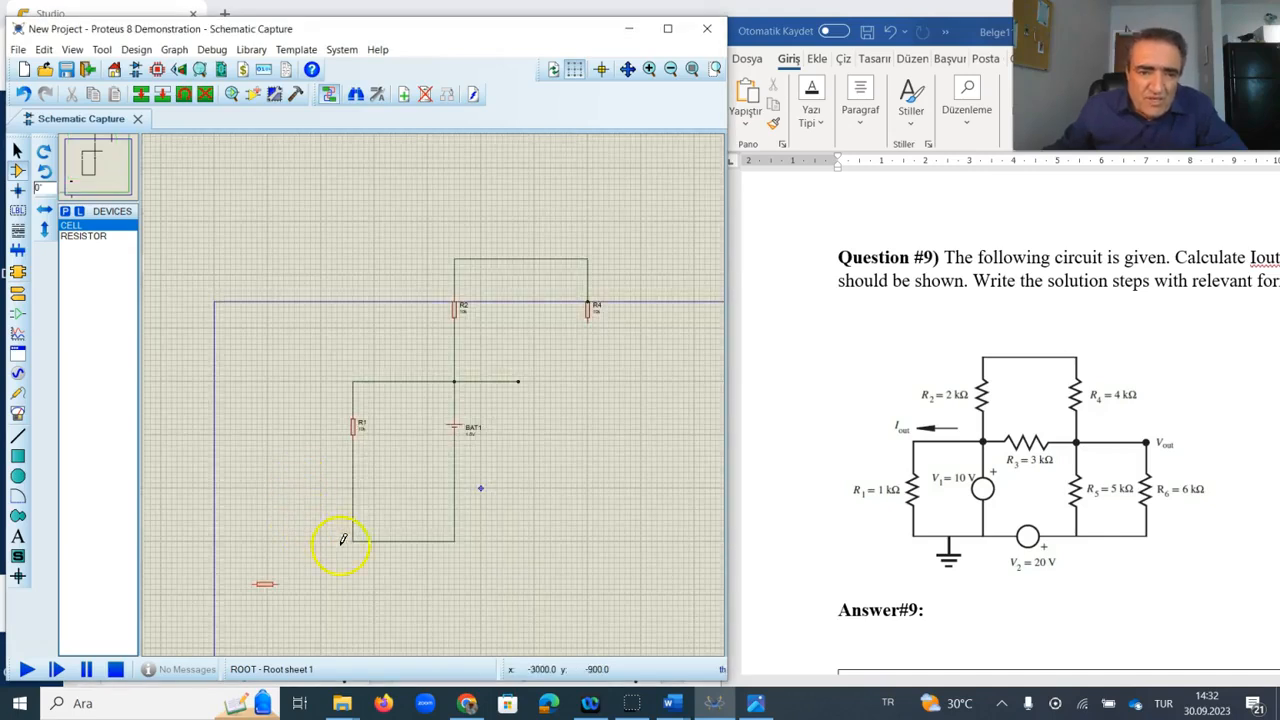
pyautogui.moveTo(266, 592); pyautogui.dragTo(318, 567)
pyautogui.moveTo(472, 486); pyautogui.dragTo(536, 381)
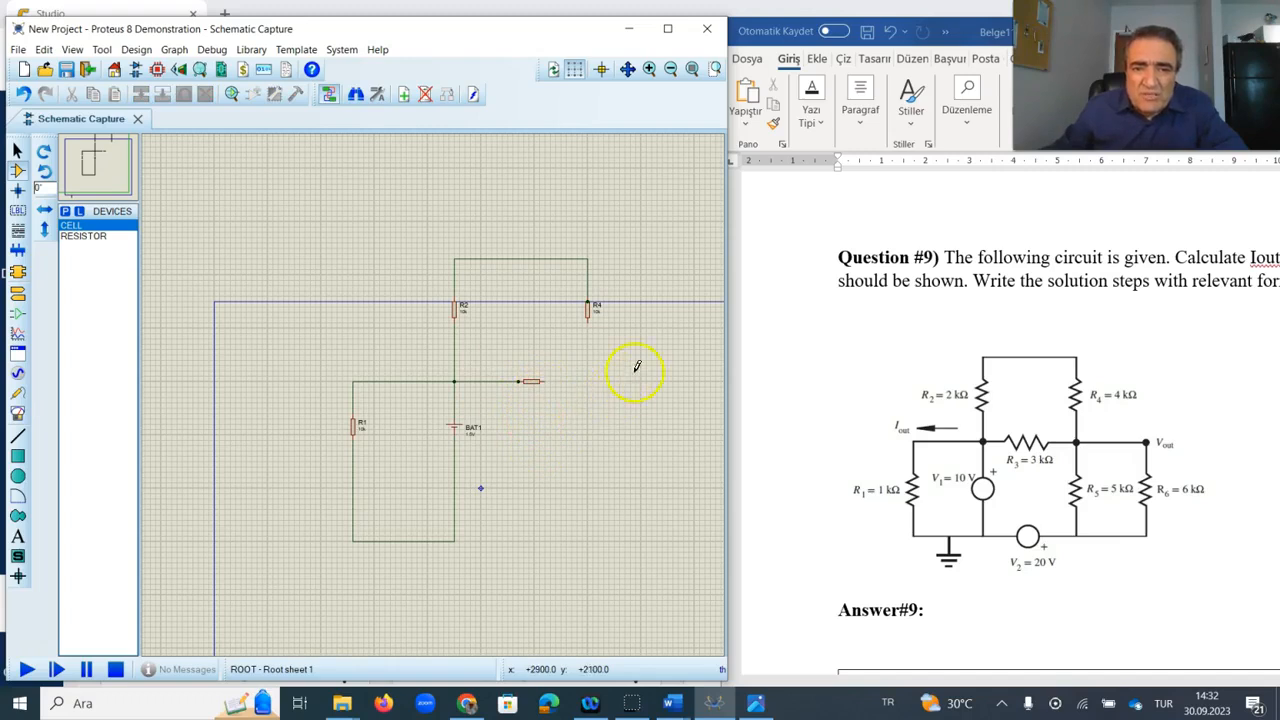
pyautogui.click(589, 318)
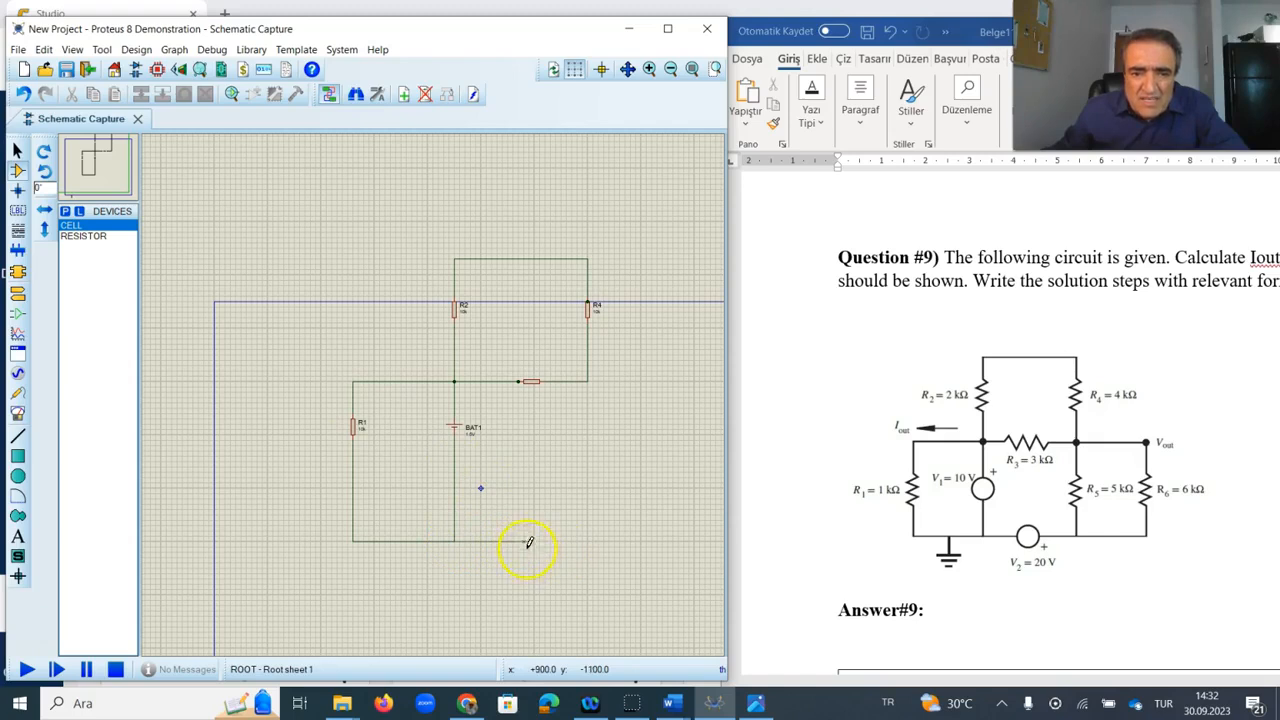
# Step: Extend a wire right from the loop's lower corner below BAT1 and place a second CELL just beyond its open end
pyautogui.doubleClick(522, 541)
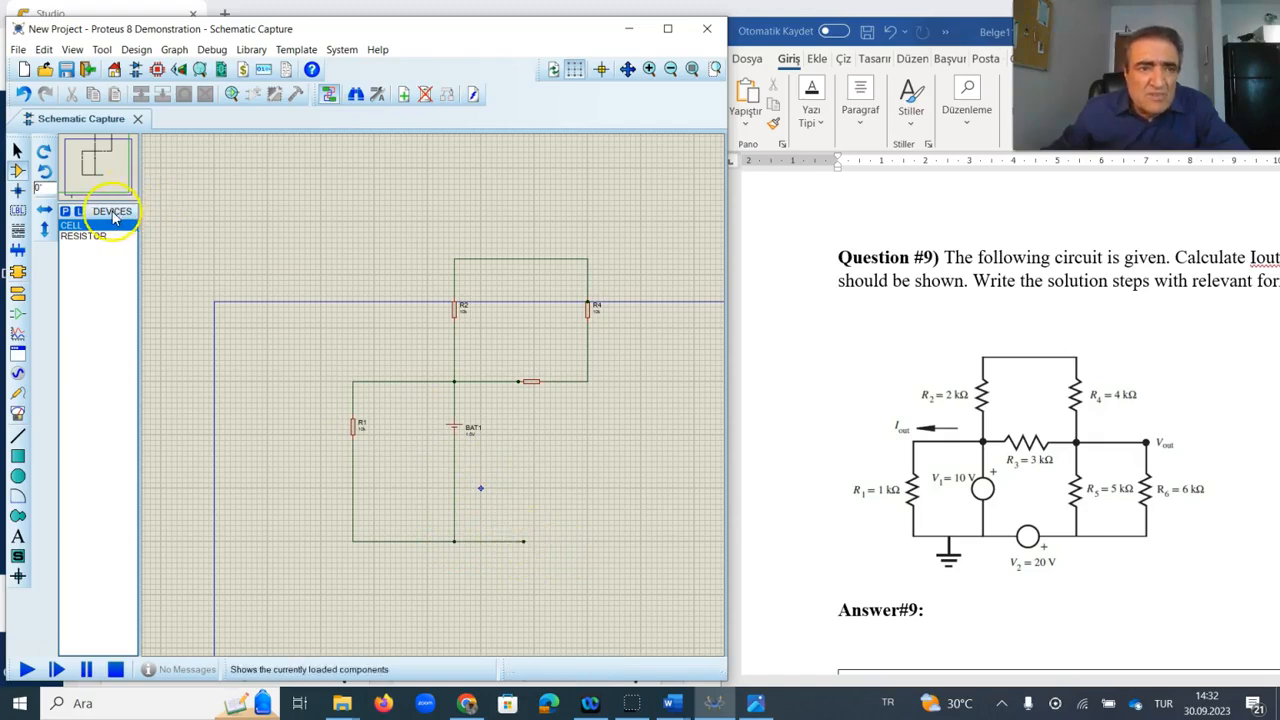
pyautogui.click(80, 226)
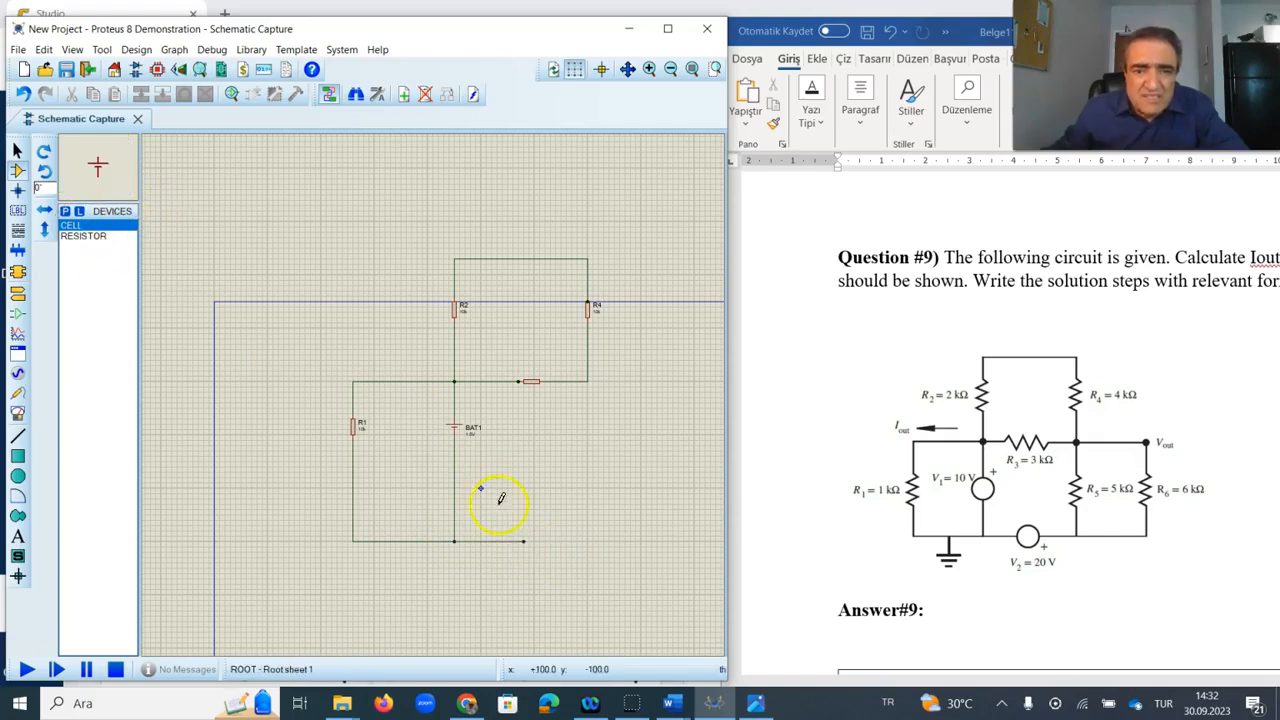
pyautogui.click(541, 537)
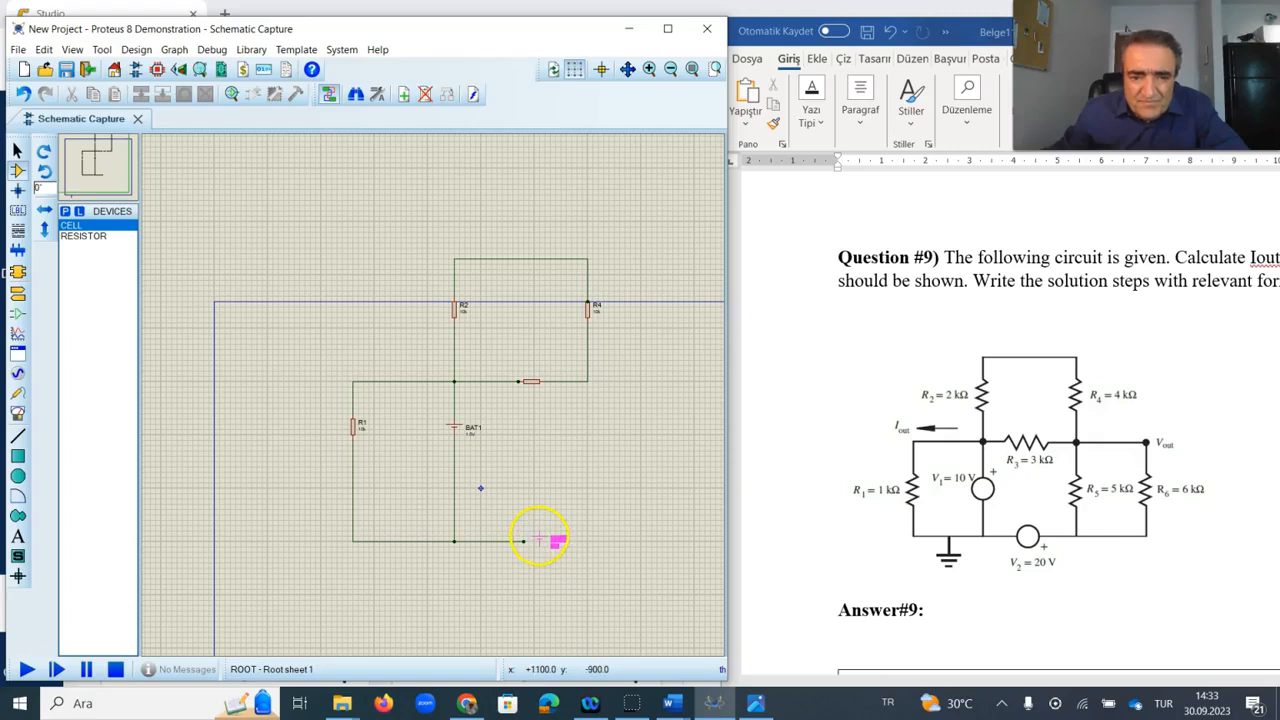
pyautogui.click(542, 543)
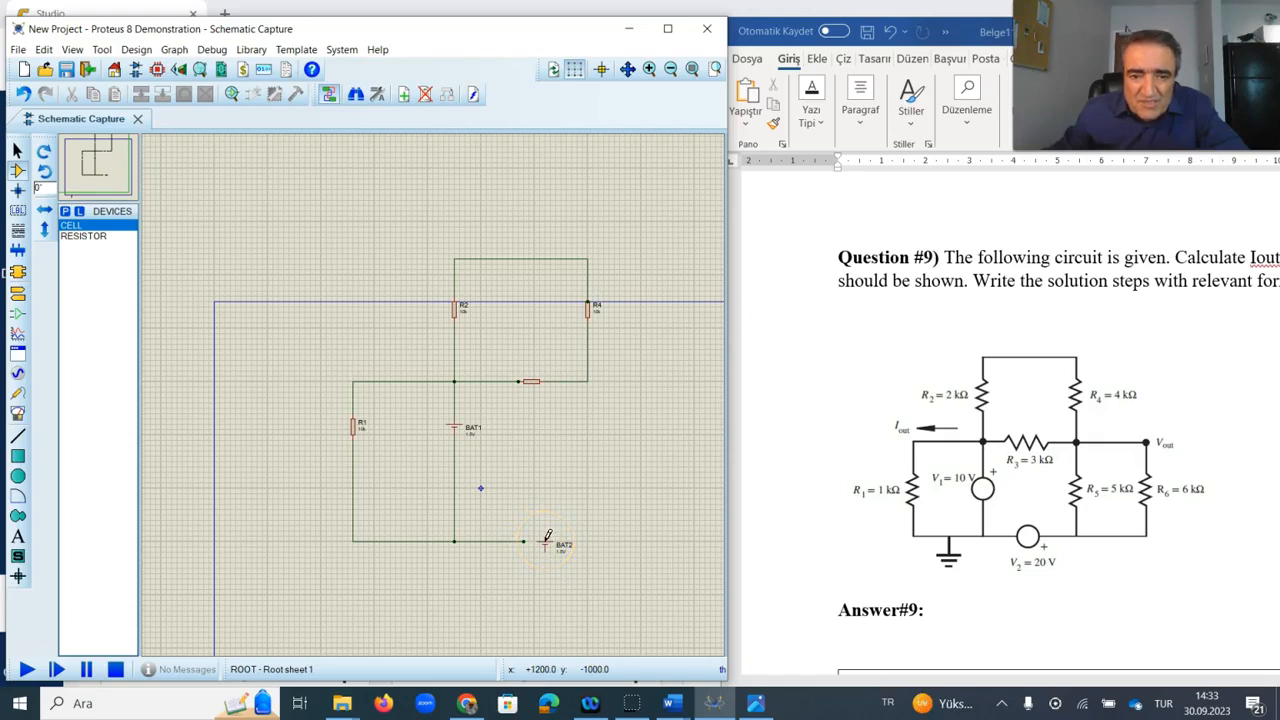
# Step: Rotate BAT2 90° anti-clockwise plus a further 180°, and connect the open end of the lower wire to its nearer terminal
pyautogui.rightClick(547, 538)
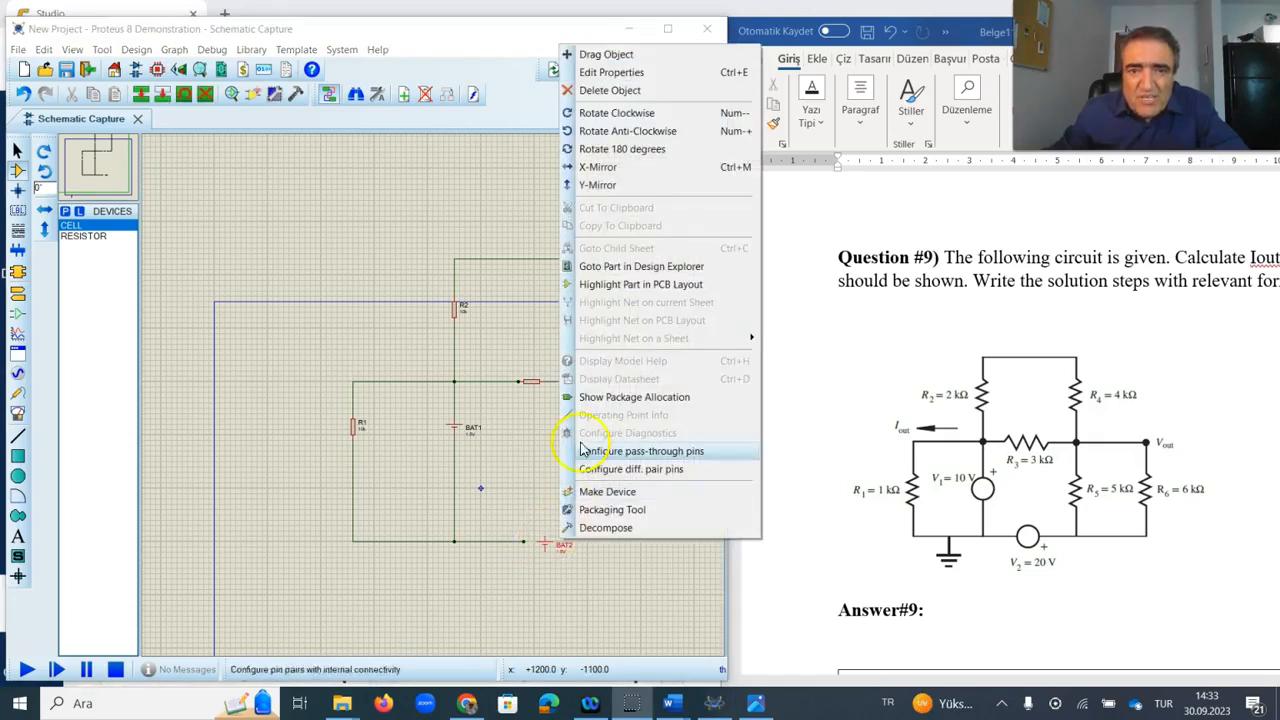
pyautogui.click(620, 134)
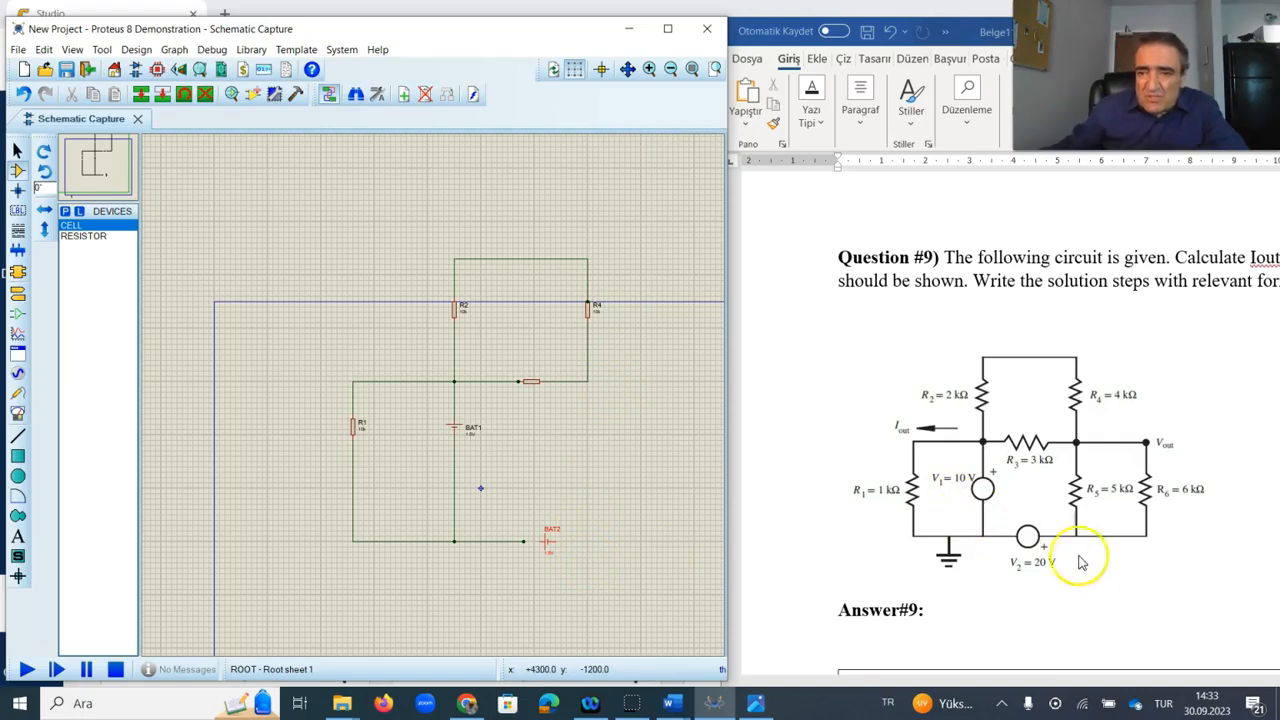
pyautogui.doubleClick(548, 543)
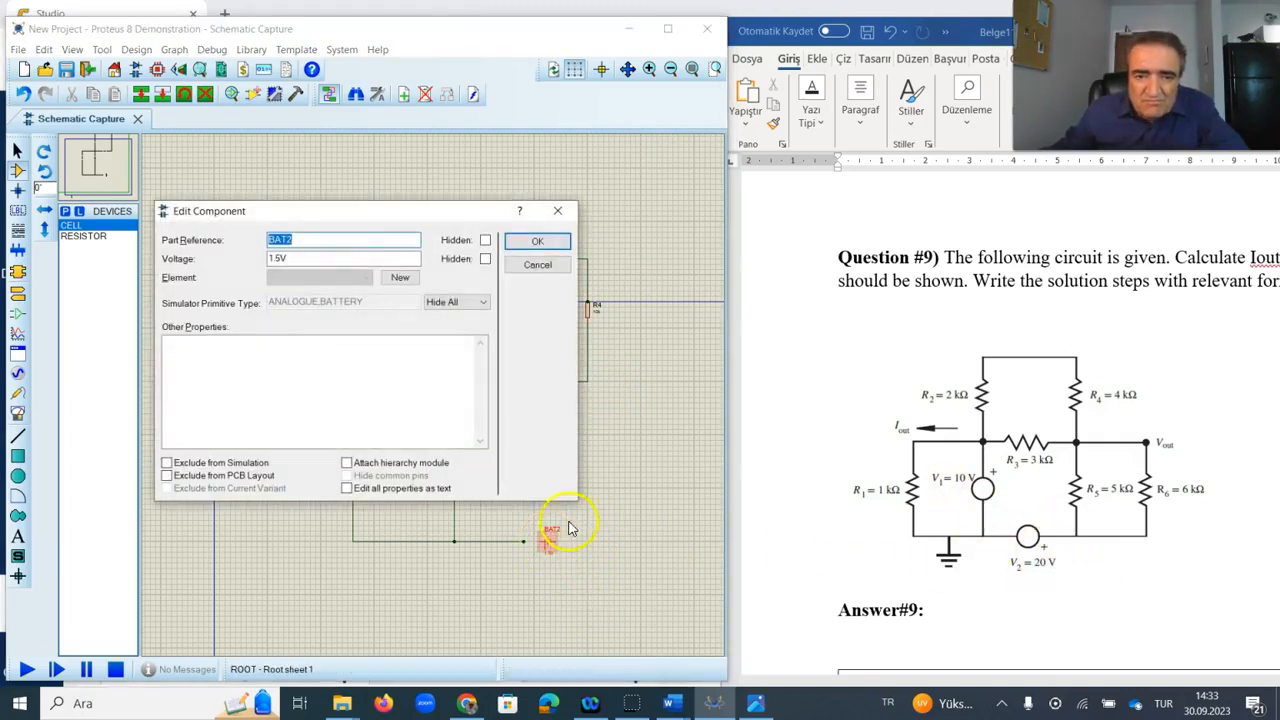
pyautogui.click(561, 212)
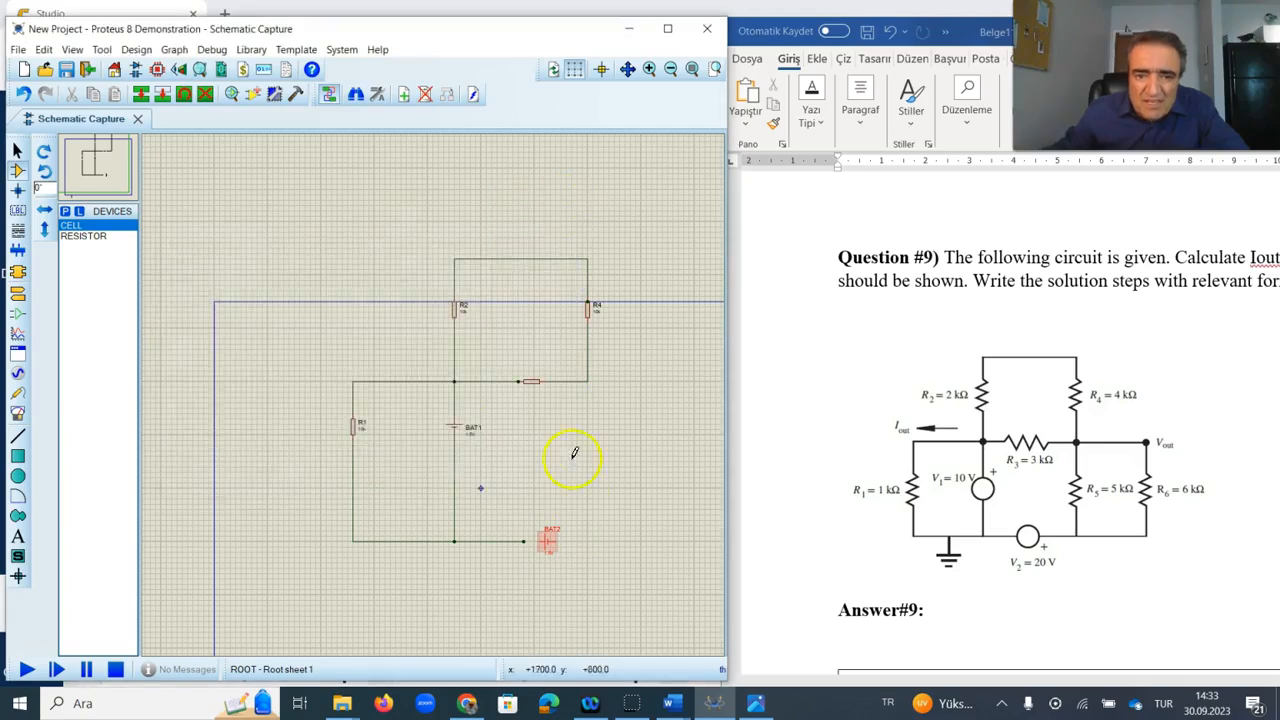
pyautogui.rightClick(548, 538)
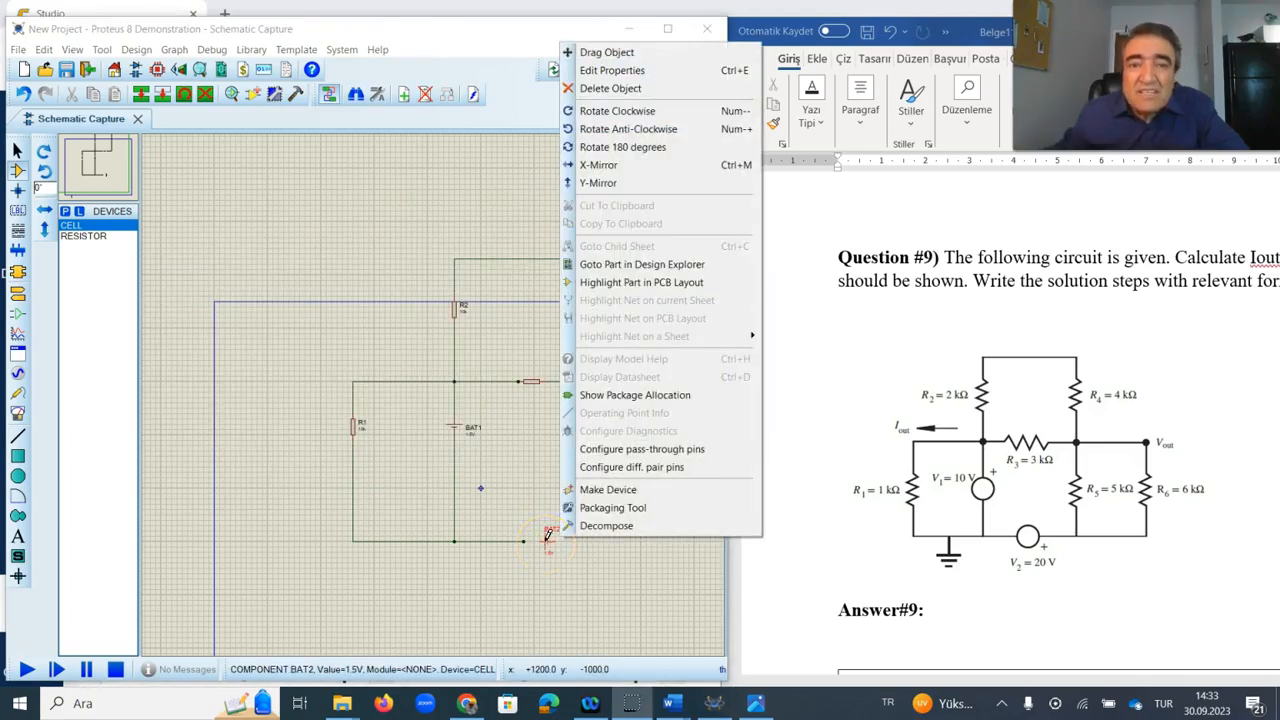
pyautogui.click(614, 147)
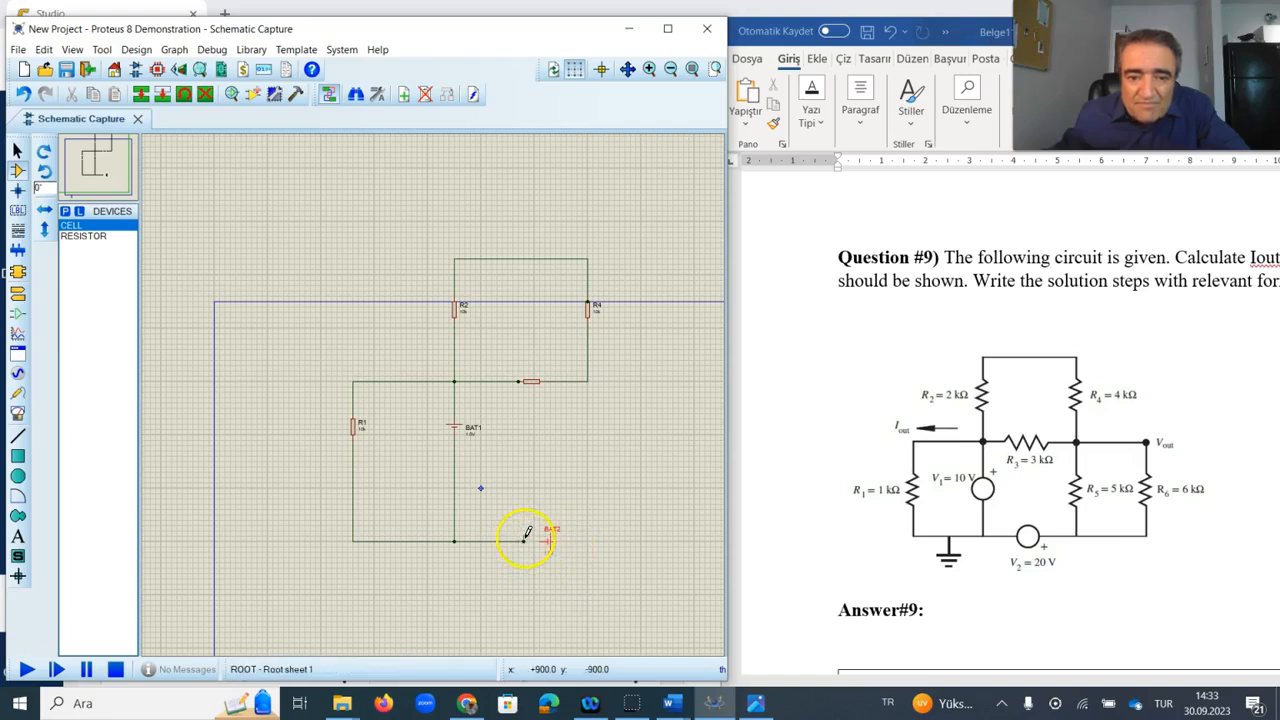
pyautogui.click(541, 536)
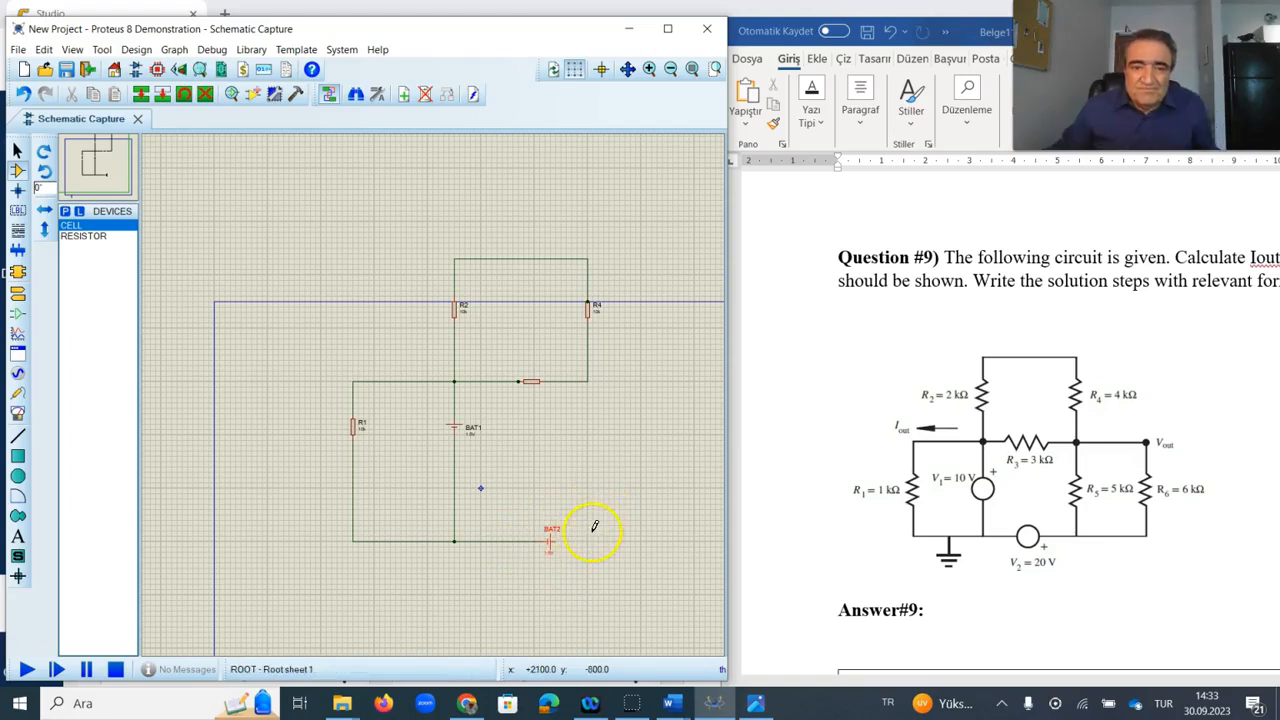
# Step: Wire BAT2's free terminal across to R4's column and up, ending at an open point below the horizontal resistor's corner
pyautogui.scroll(-1, 594, 526)
pyautogui.scroll(2, 432, 389)
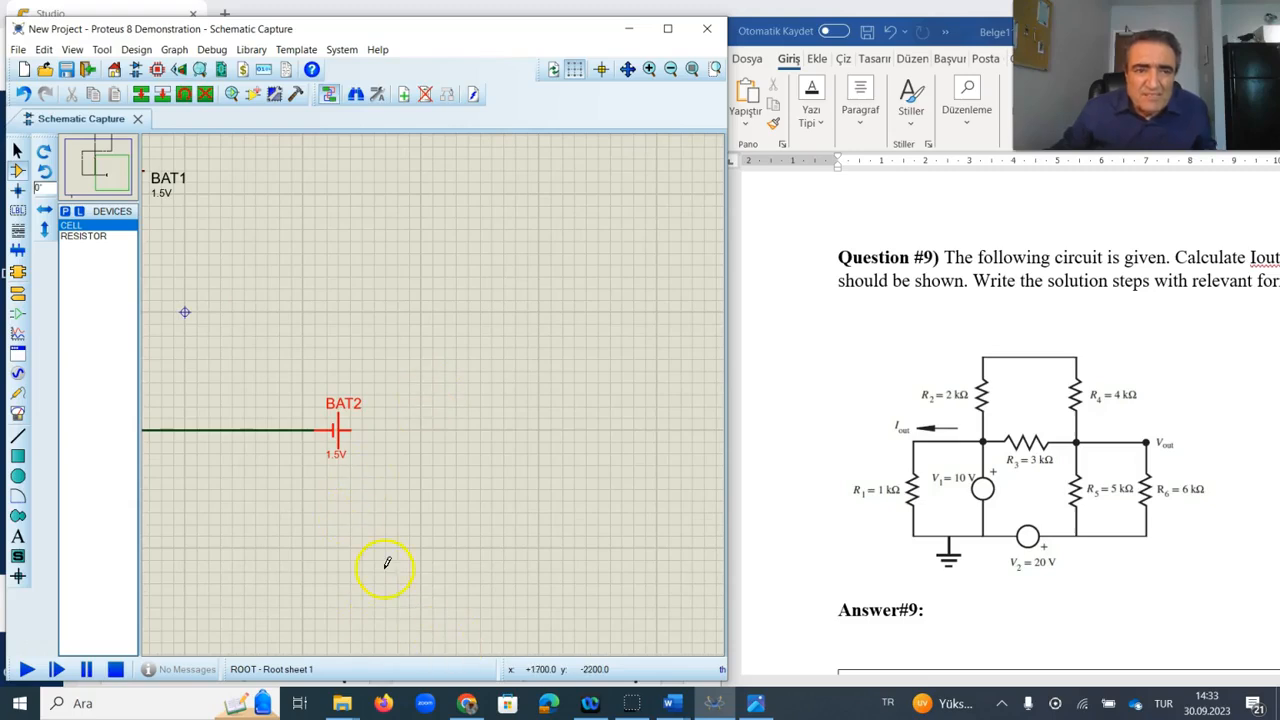
pyautogui.moveTo(113, 185)
pyautogui.mouseDown()
pyautogui.moveTo(98, 166)
pyautogui.moveTo(112, 178)
pyautogui.moveTo(119, 165)
pyautogui.moveTo(91, 158)
pyautogui.moveTo(100, 170)
pyautogui.mouseUp()
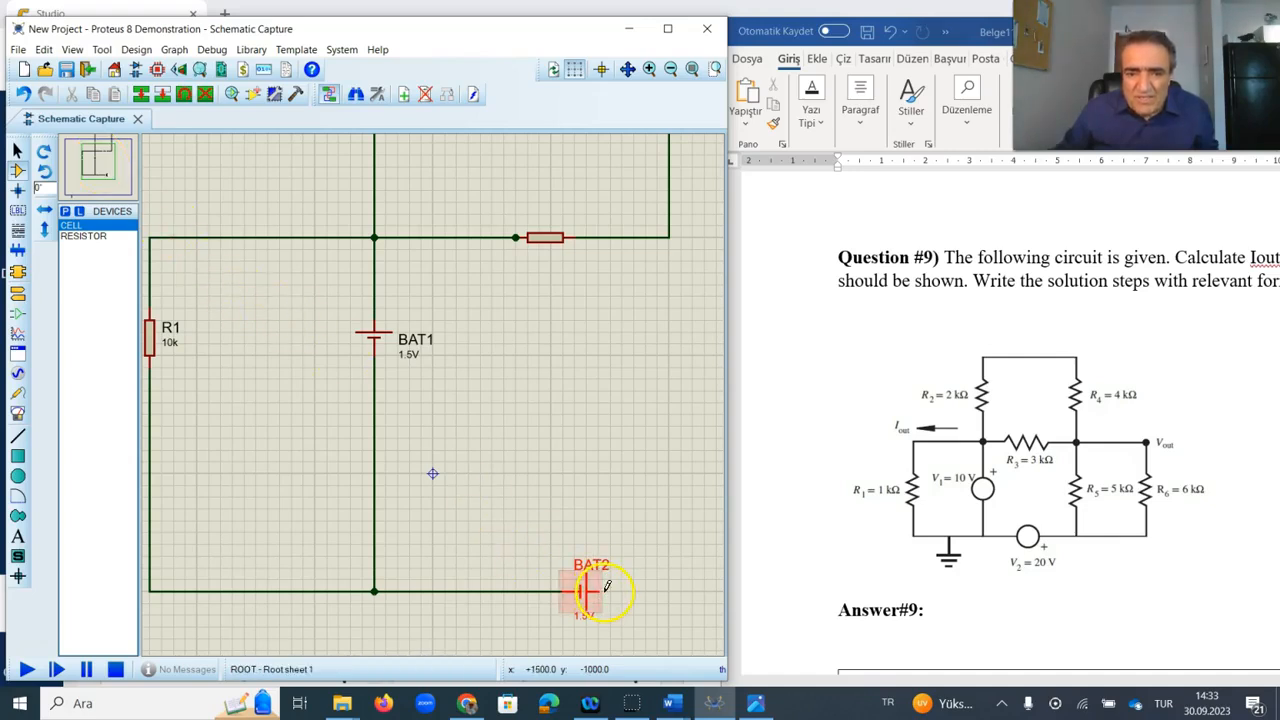
pyautogui.moveTo(600, 591)
pyautogui.mouseDown()
pyautogui.moveTo(645, 597)
pyautogui.moveTo(647, 585)
pyautogui.mouseUp()
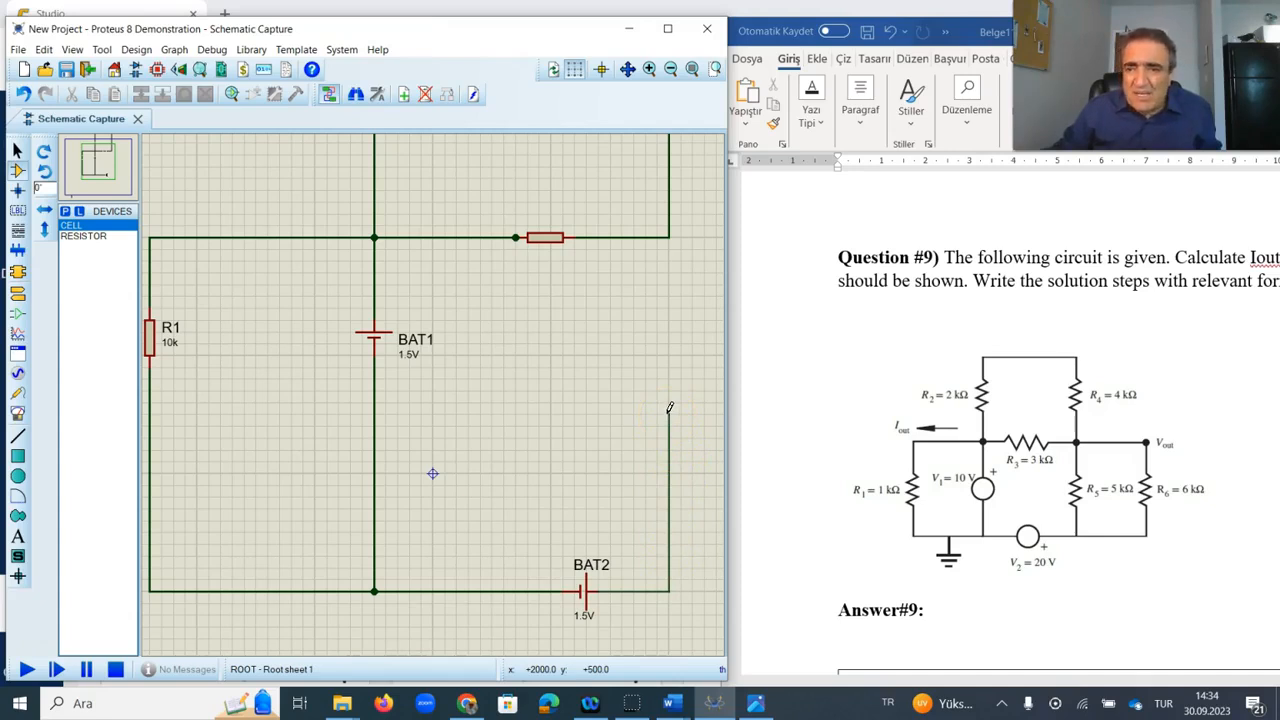
pyautogui.click(671, 382)
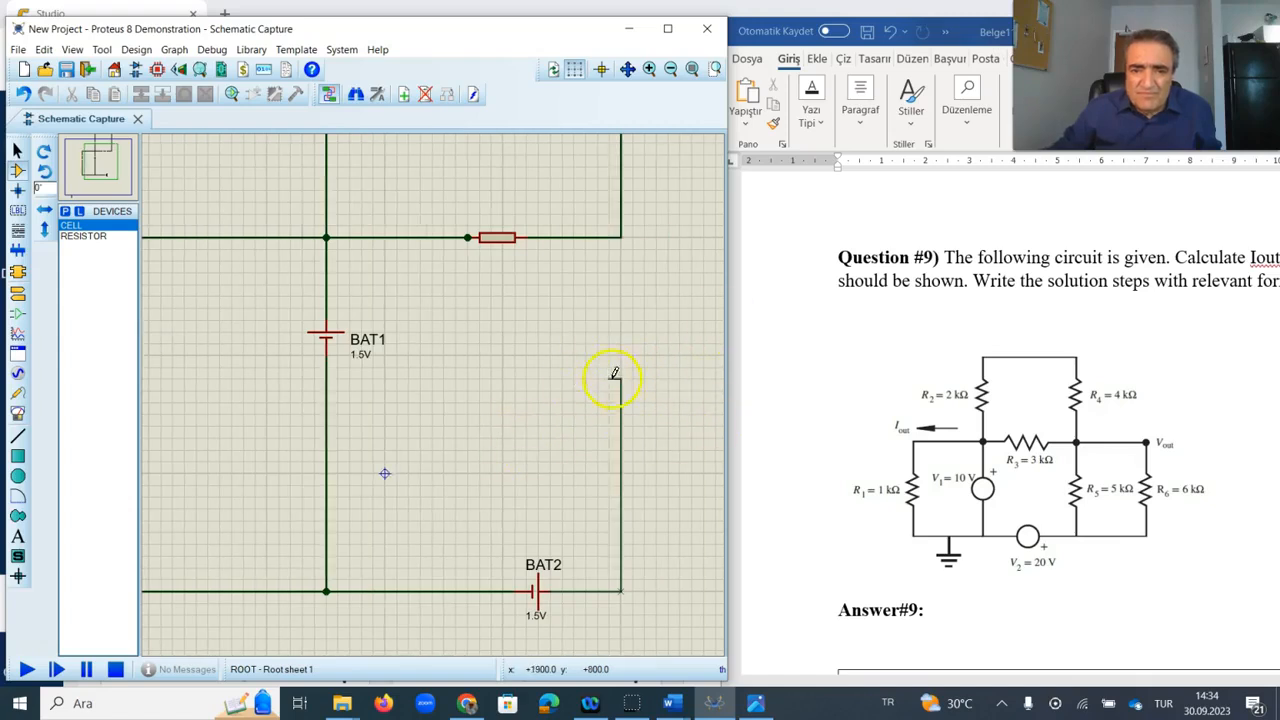
pyautogui.doubleClick(621, 367)
# Step: Try to move the spare resistor R5 from below the sheet to the open wire end
pyautogui.scroll(-2, 280, 515)
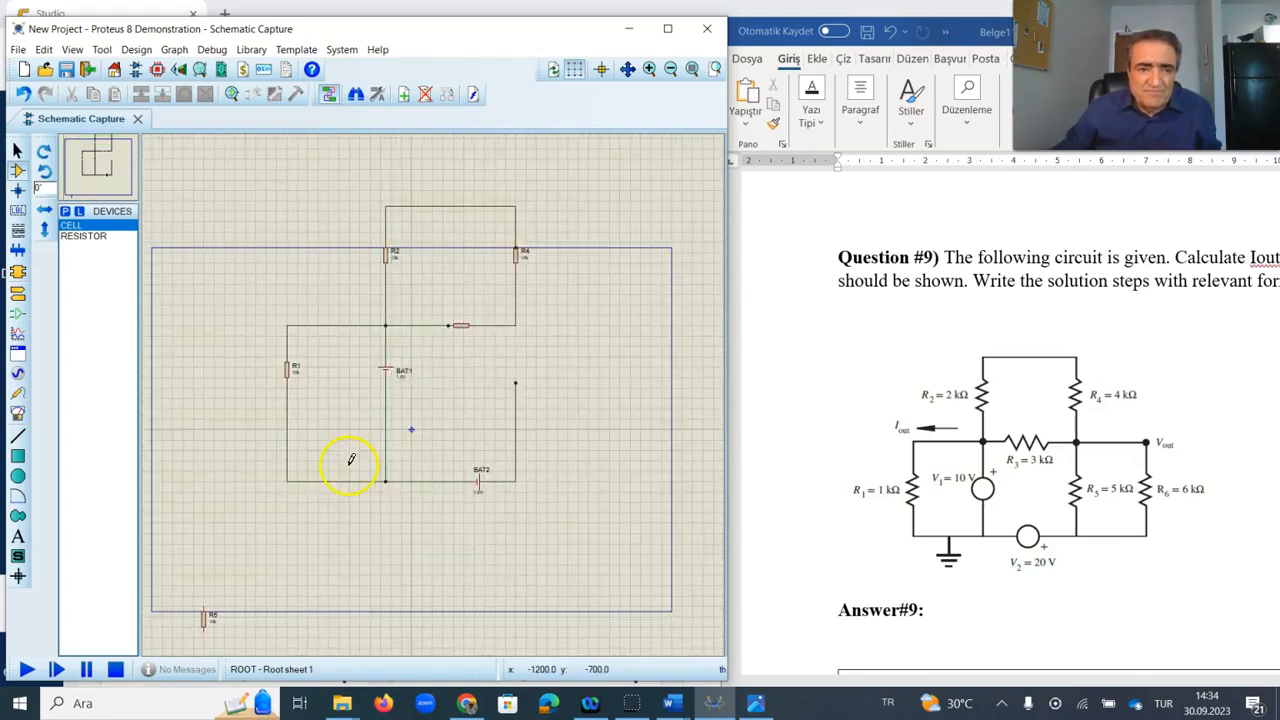
pyautogui.scroll(-1, 365, 450)
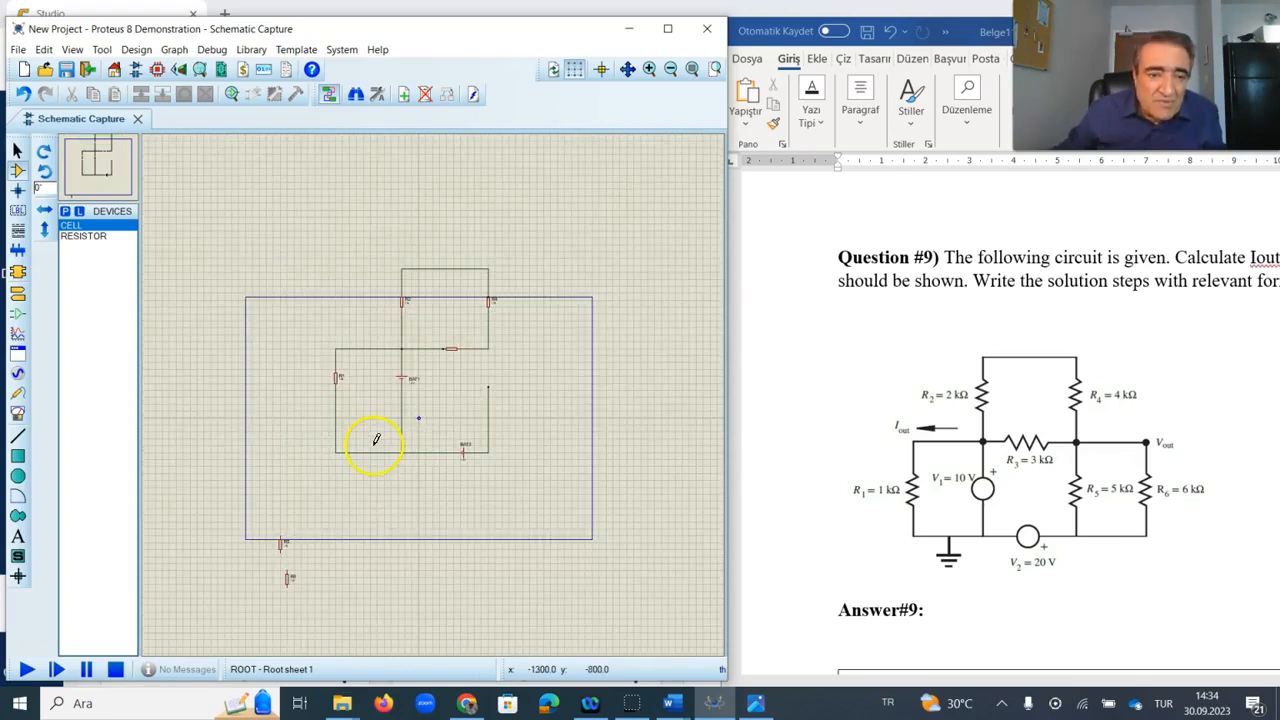
pyautogui.click(283, 548)
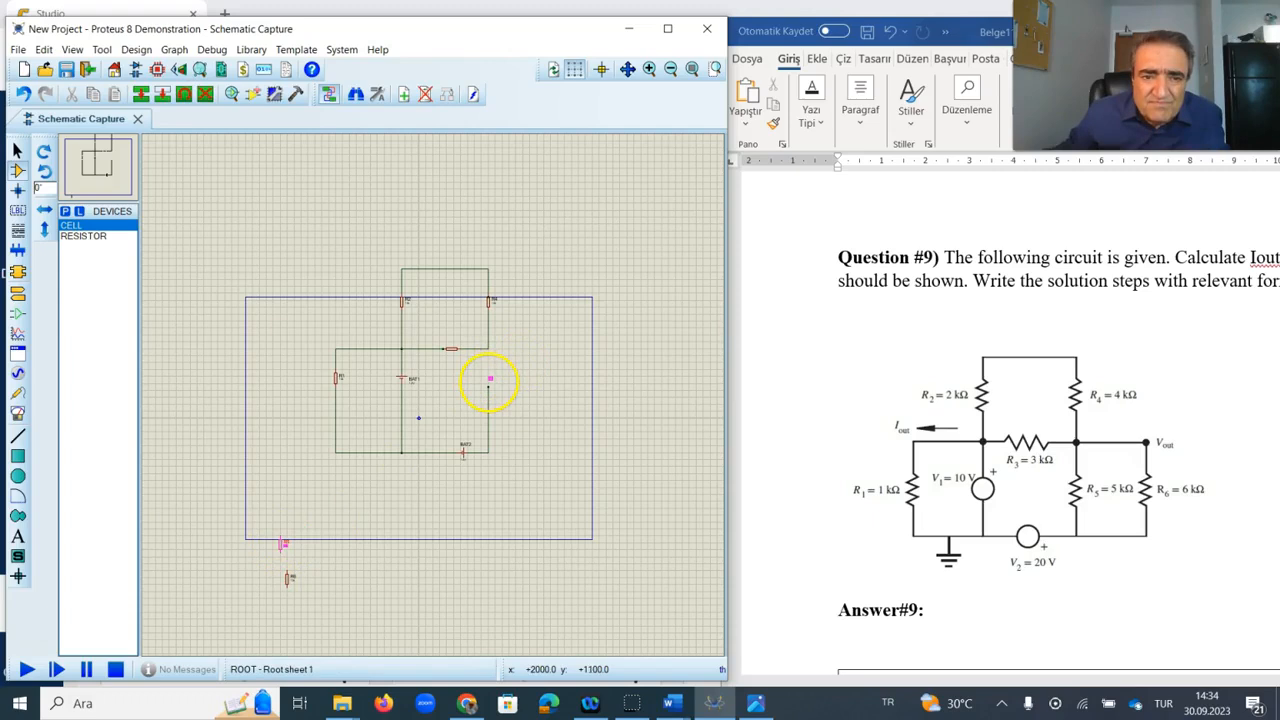
pyautogui.moveTo(488, 382); pyautogui.dragTo(489, 384)
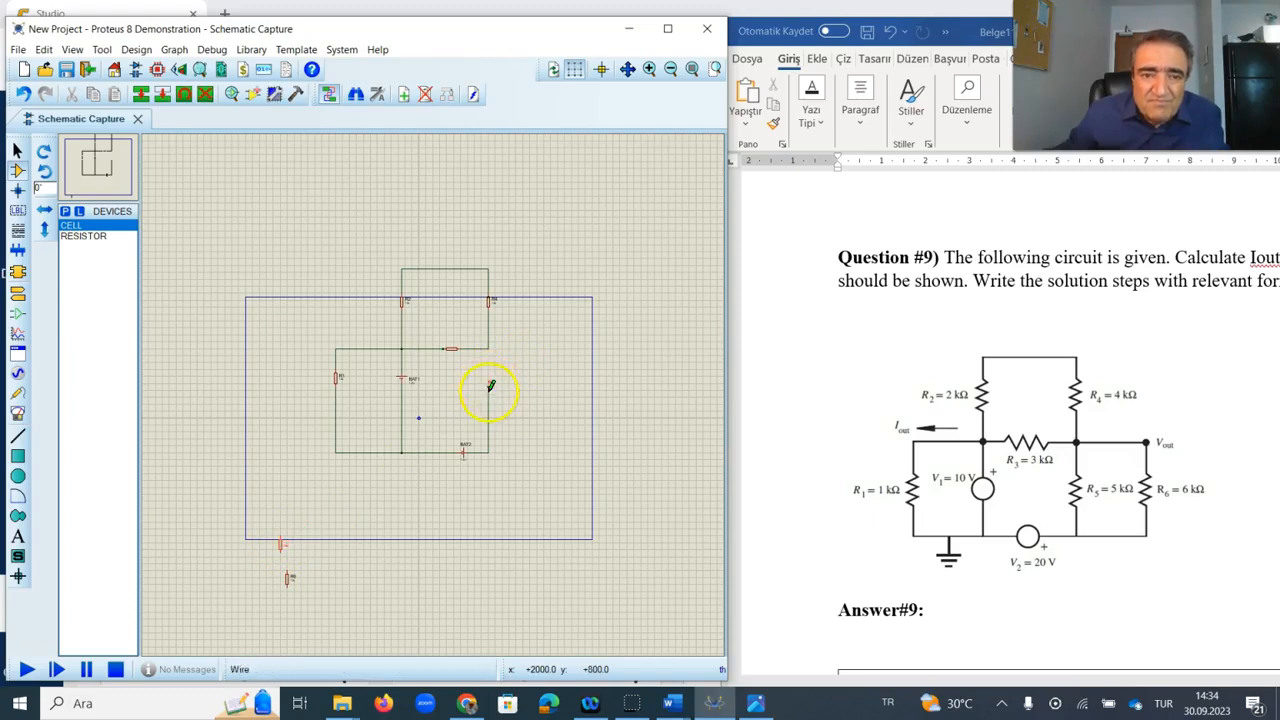
pyautogui.scroll(3, 520, 376)
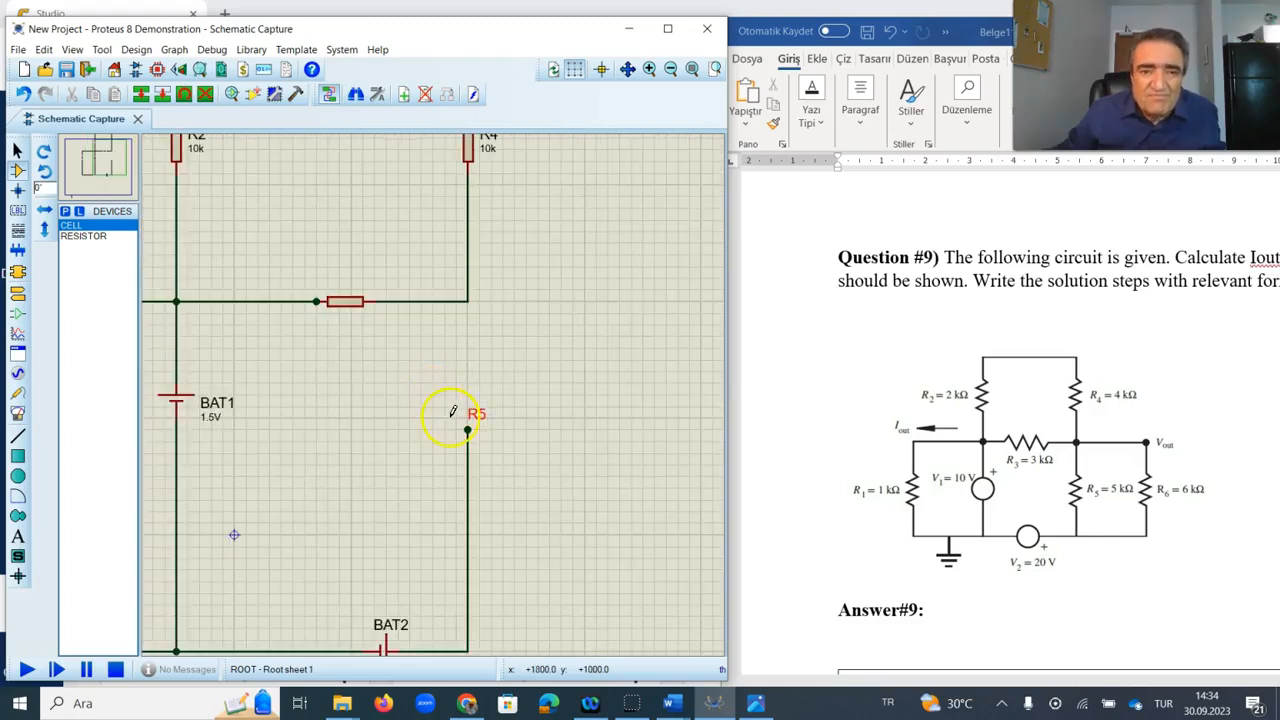
pyautogui.scroll(-1, 452, 412)
pyautogui.scroll(-1, 450, 410)
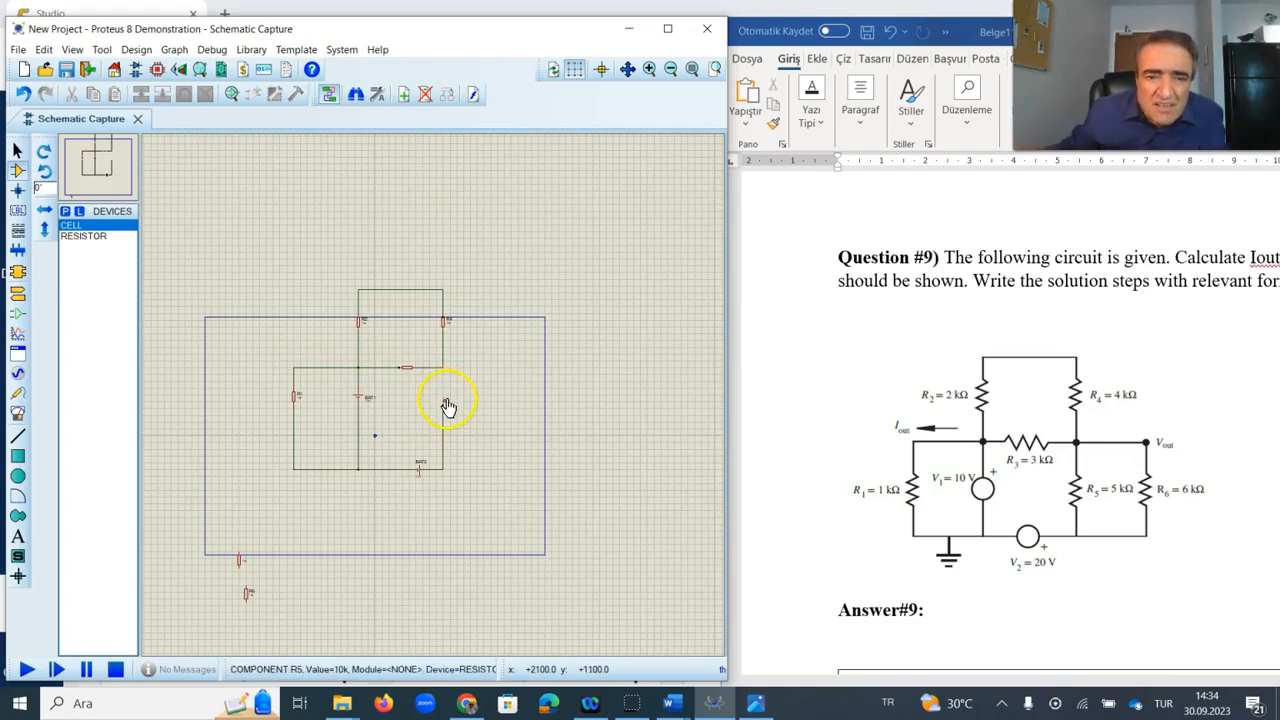
# Step: Delete R5 and place a new RESISTOR at the open wire end below R4, rotated clockwise to stand vertically
pyautogui.click(448, 407)
pyautogui.press('Delete')
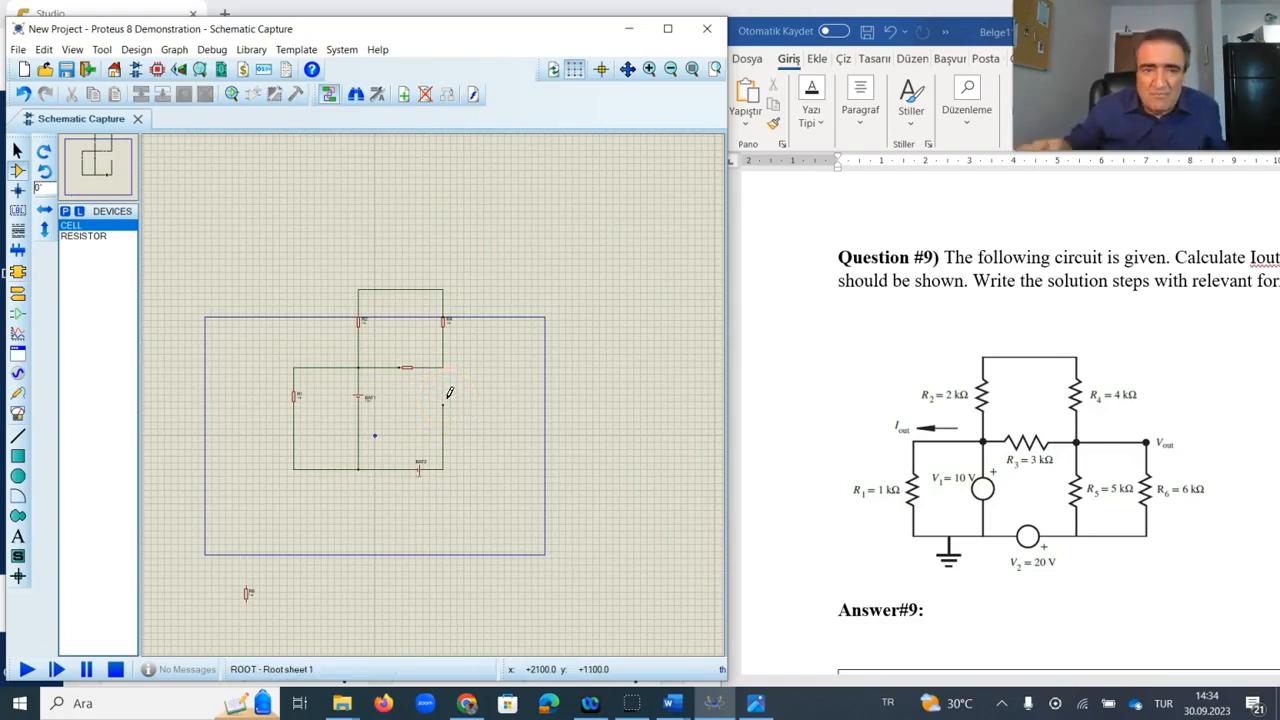
pyautogui.click(82, 236)
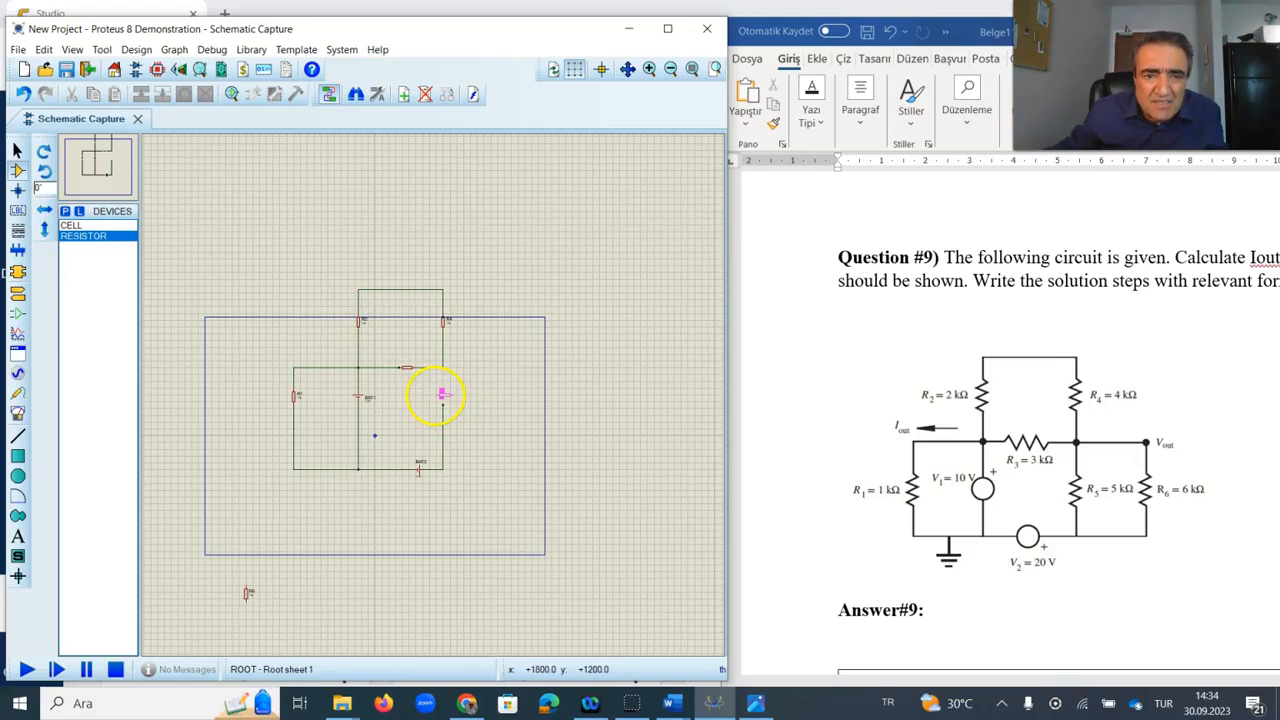
pyautogui.rightClick(440, 396)
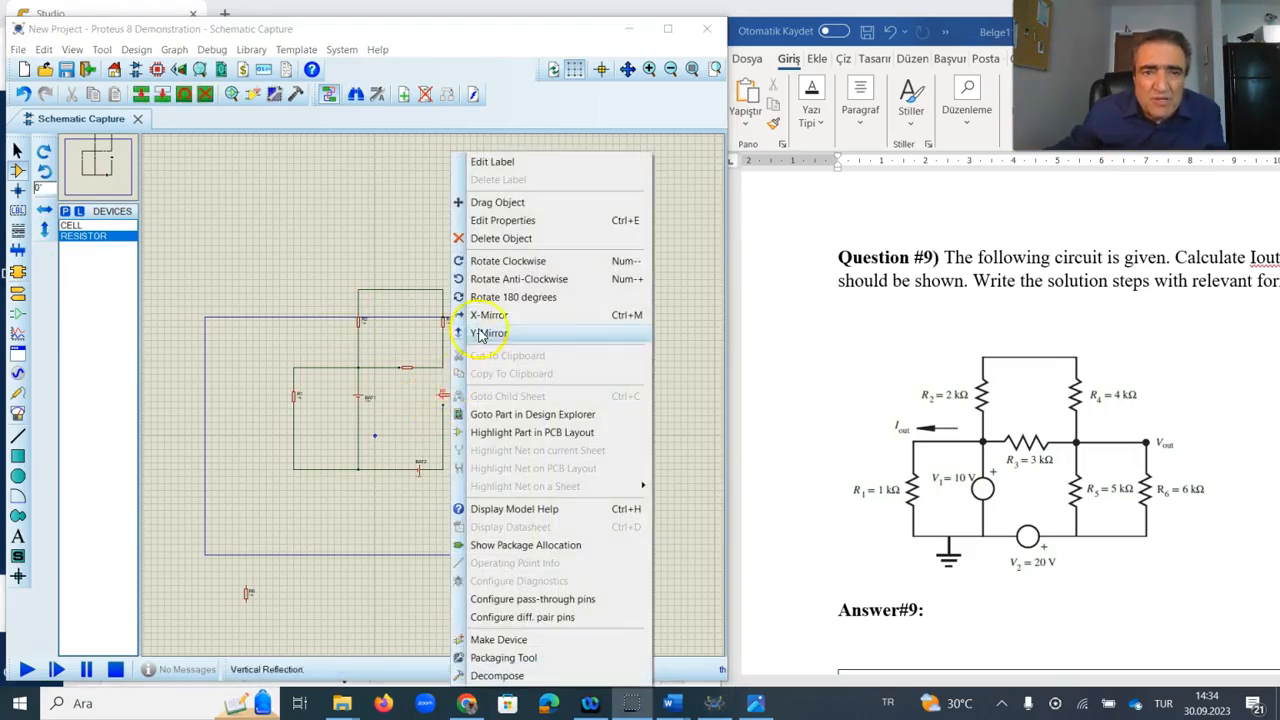
pyautogui.click(508, 261)
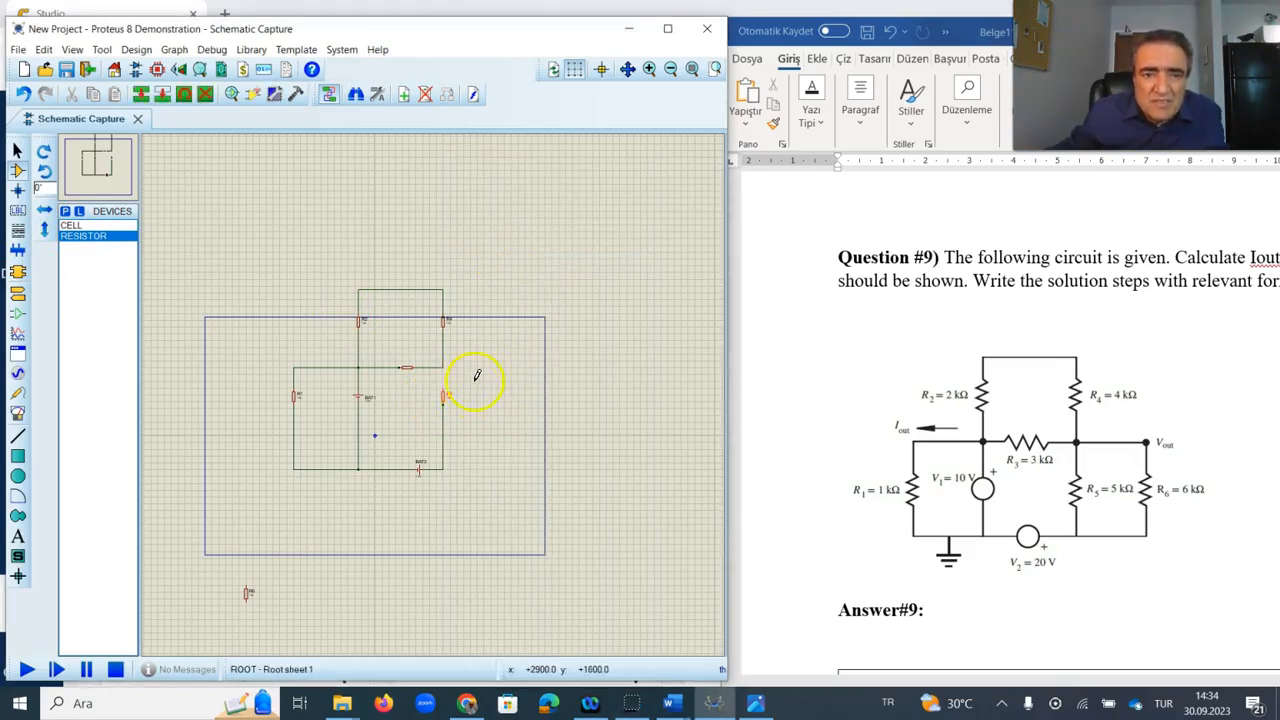
# Step: Rename the new vertical resistor R5 and wire its upper pin to the corner below R4
pyautogui.scroll(1, 480, 418)
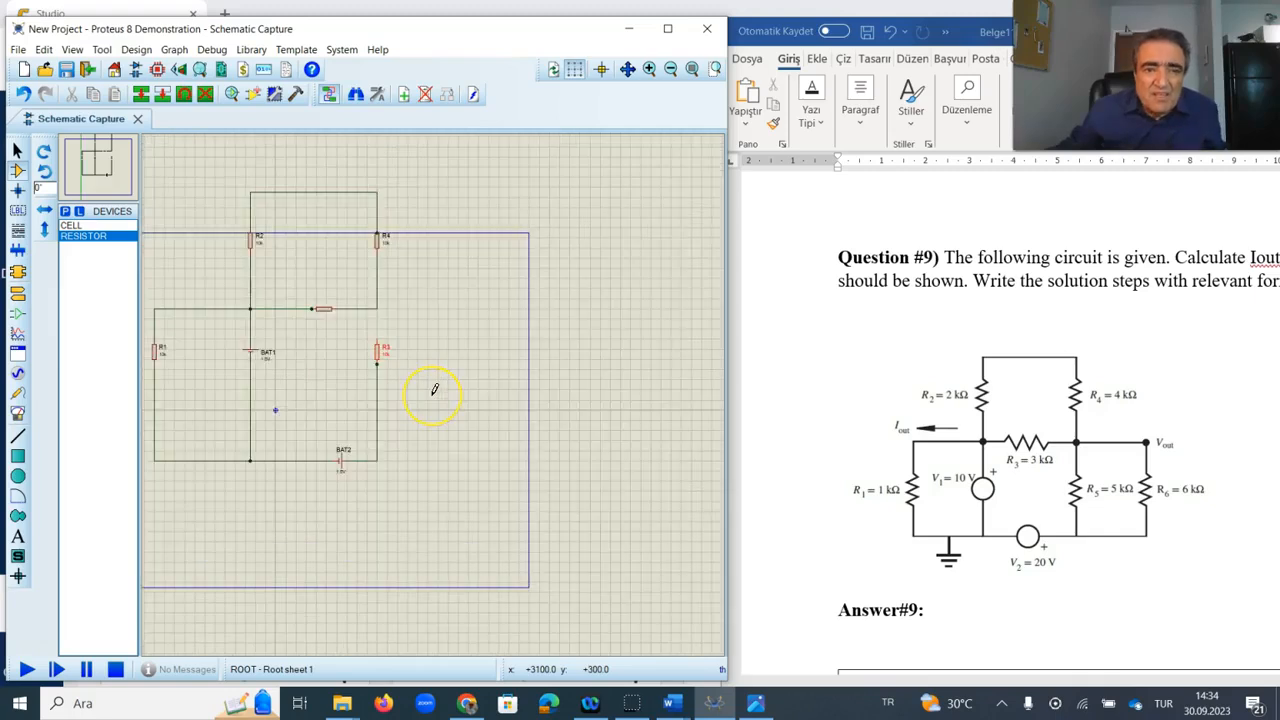
pyautogui.scroll(1, 434, 390)
pyautogui.doubleClick(363, 329)
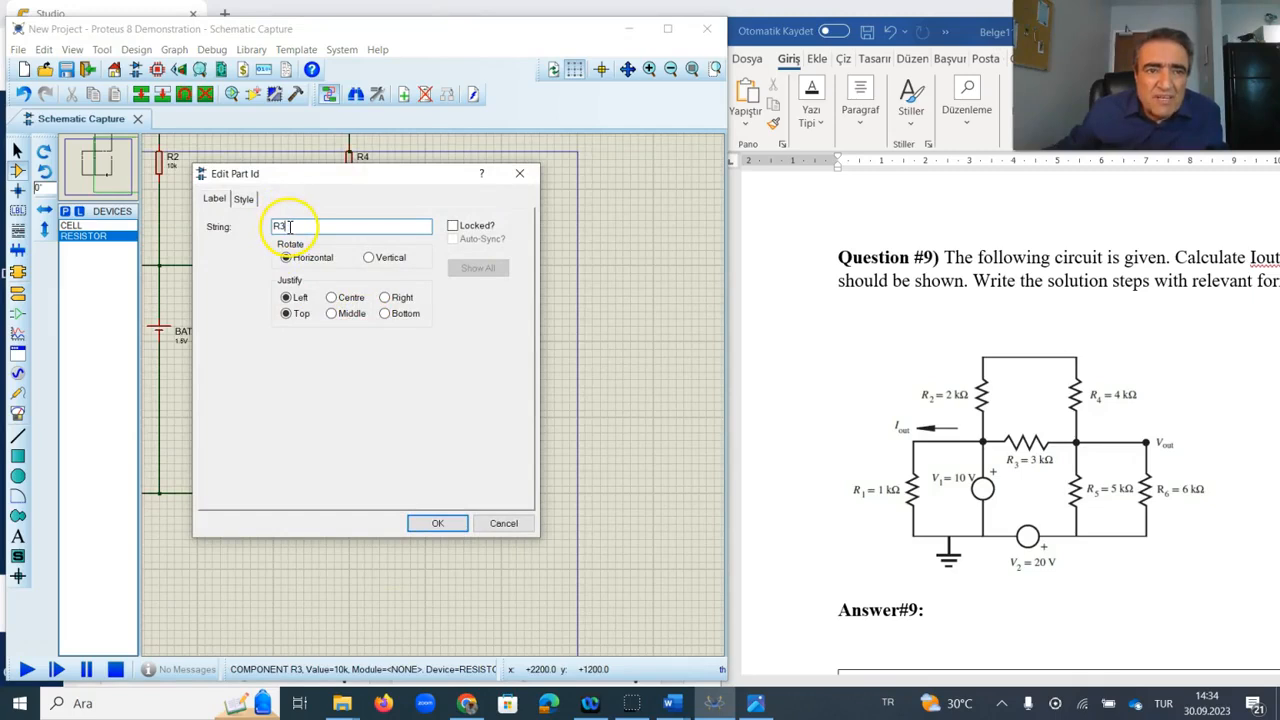
pyautogui.press('BackSpace')
pyautogui.write('5')
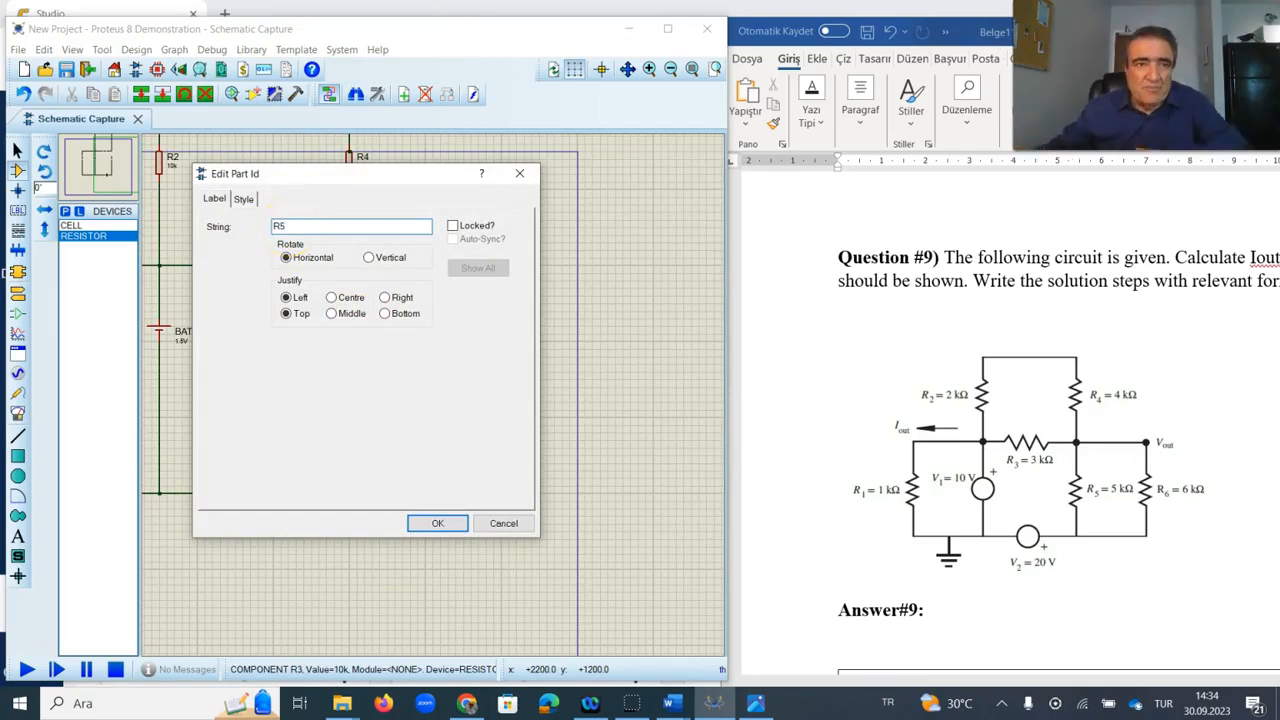
pyautogui.click(438, 524)
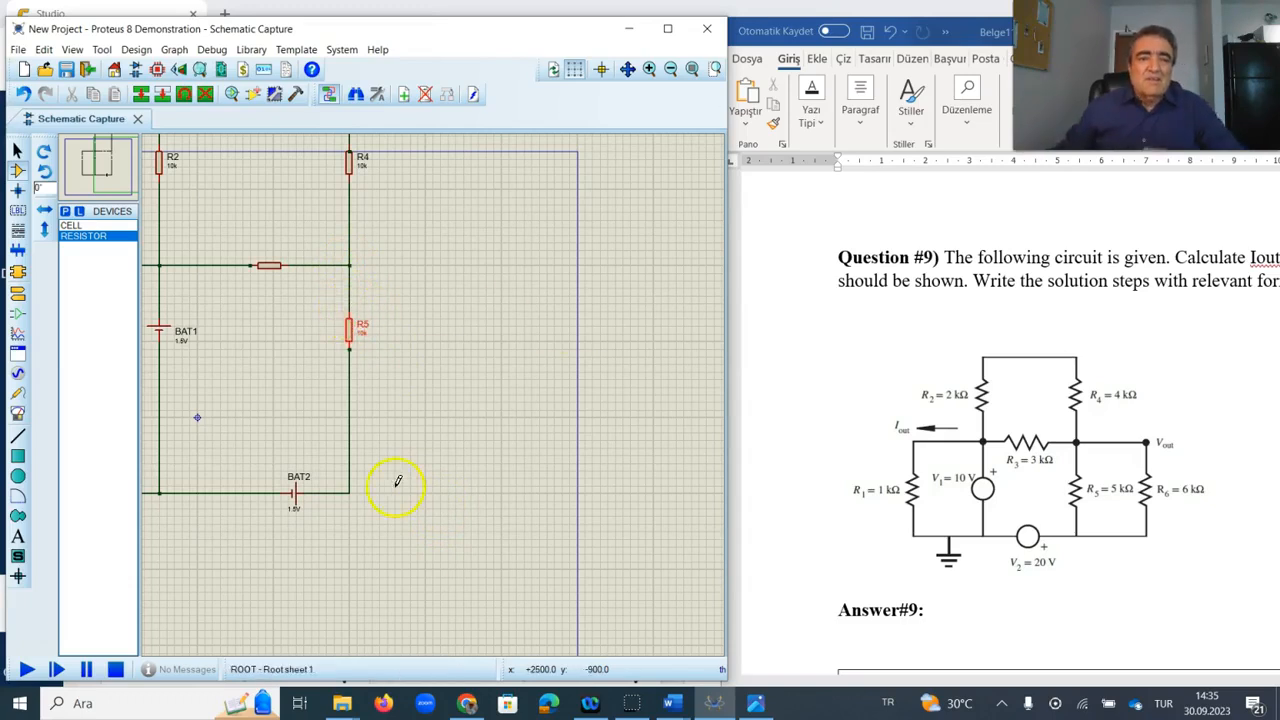
# Step: Set the unlabelled horizontal resistor's part reference to R3 and its resistance to 3k
pyautogui.click(99, 164)
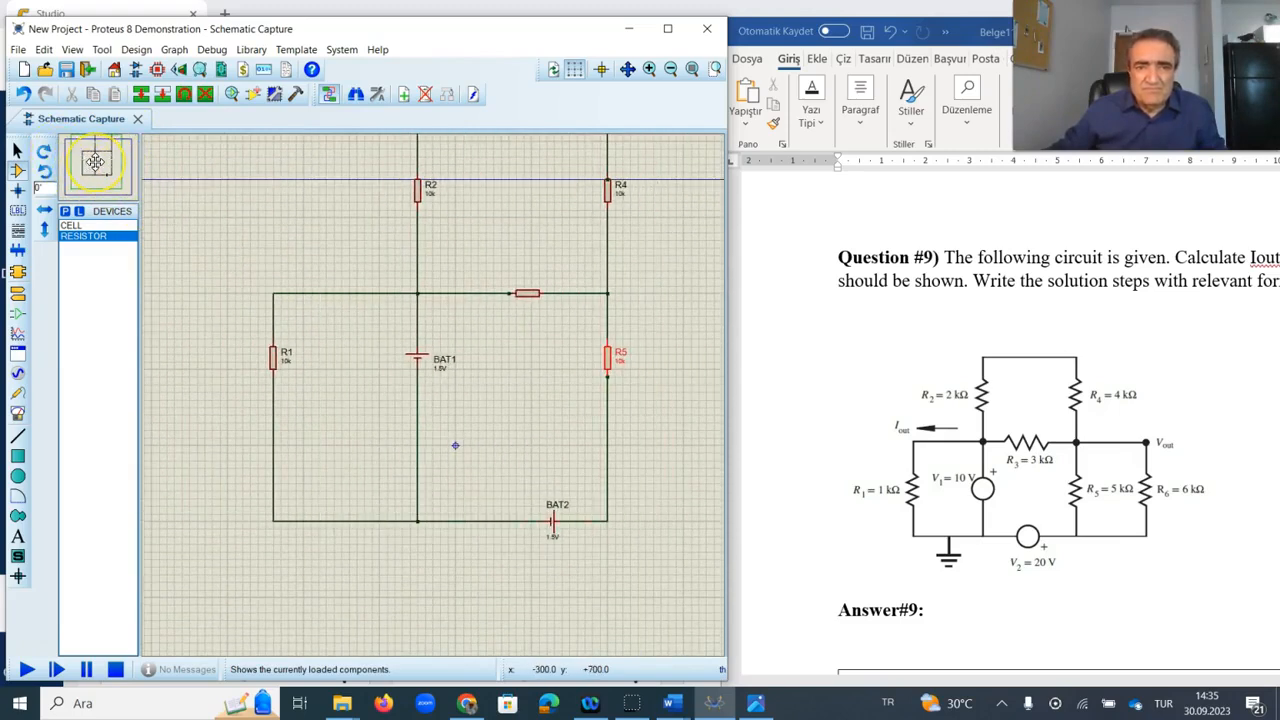
pyautogui.click(303, 219)
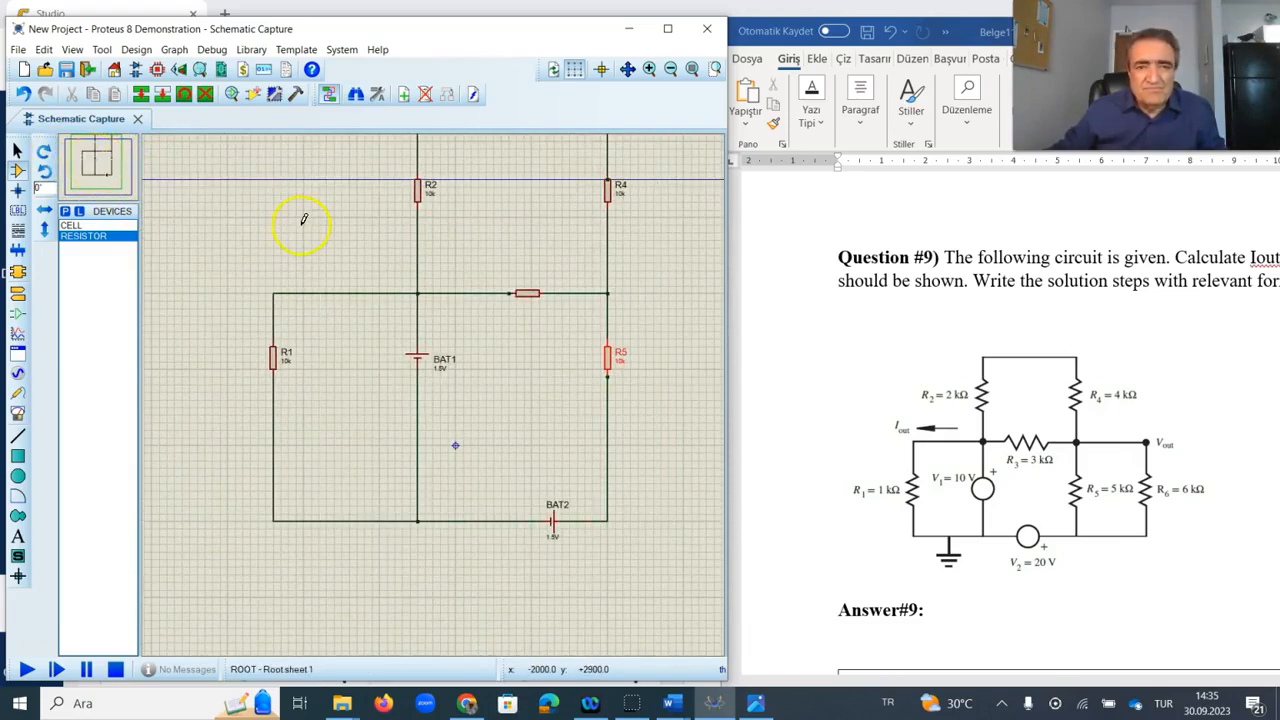
pyautogui.doubleClick(527, 294)
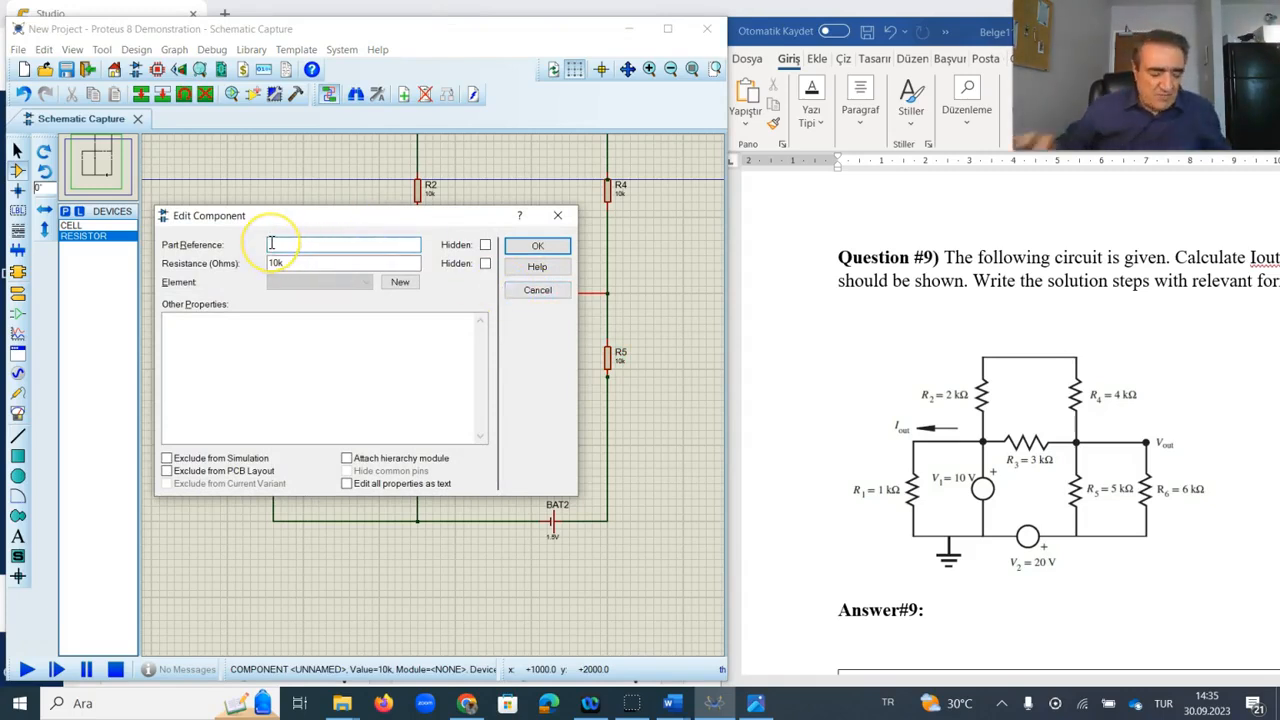
pyautogui.write('R3')
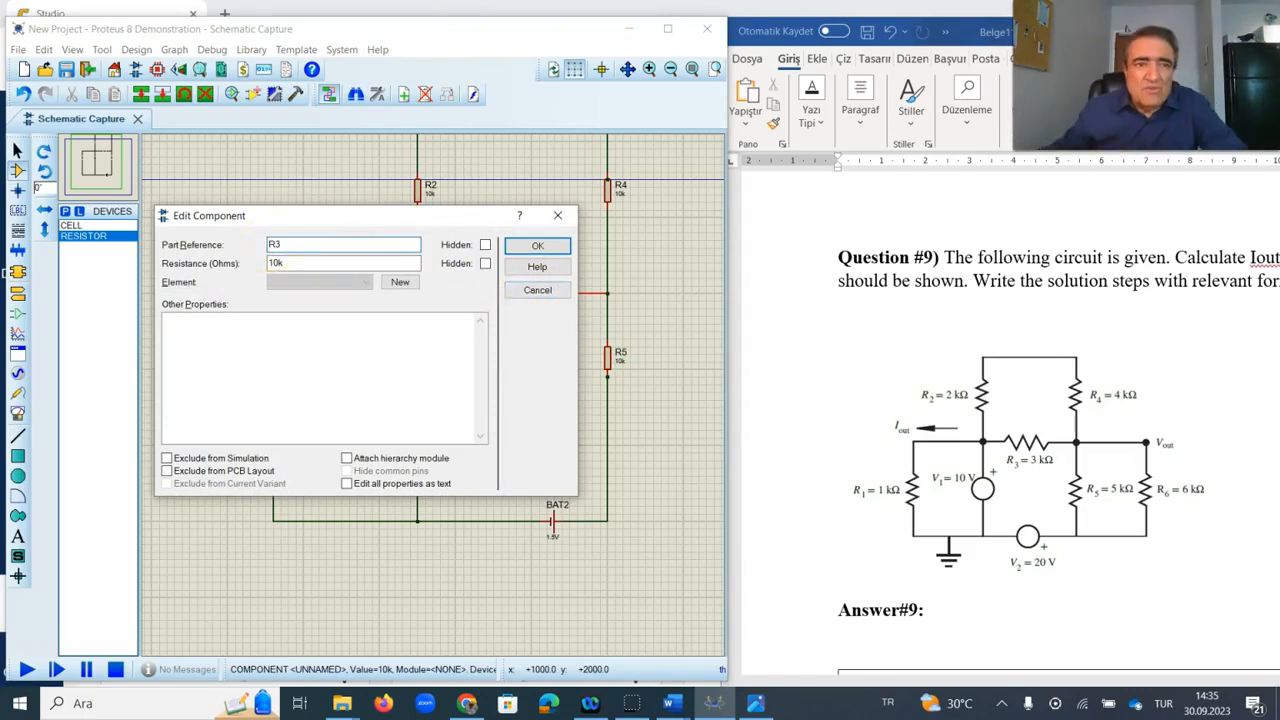
pyautogui.doubleClick(279, 263)
pyautogui.write('1k')
pyautogui.write('3k')
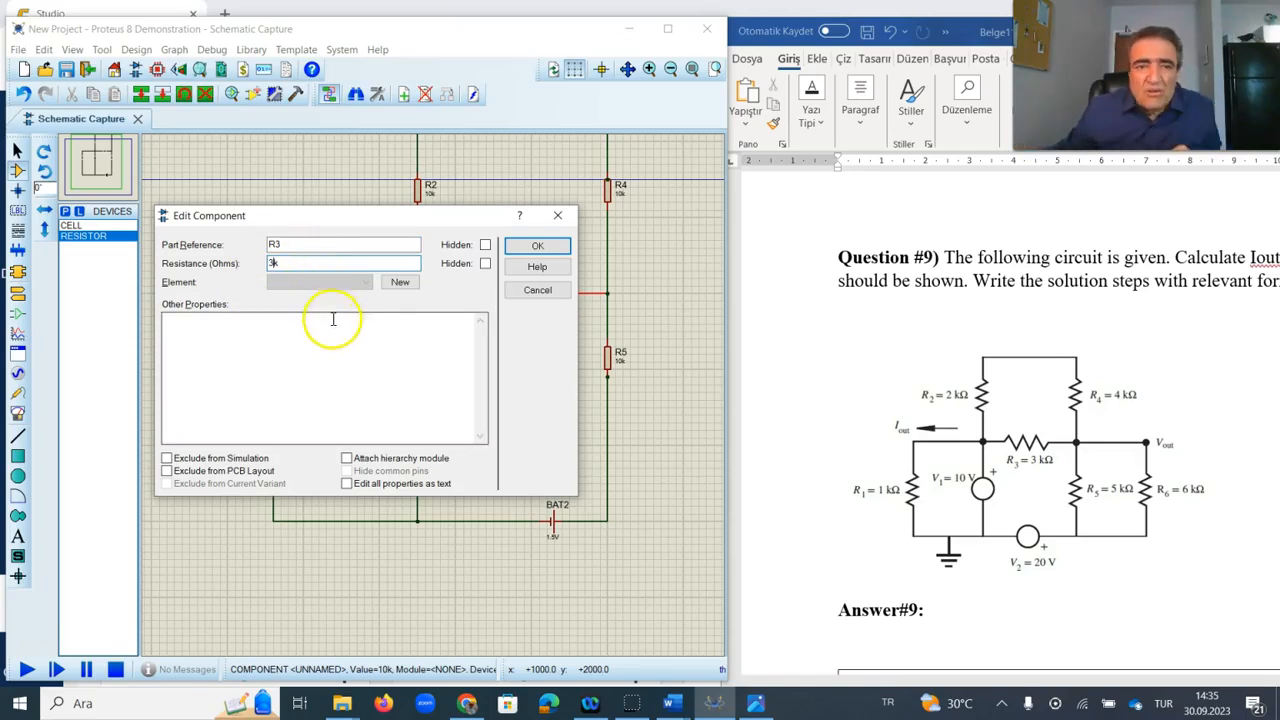
pyautogui.click(533, 247)
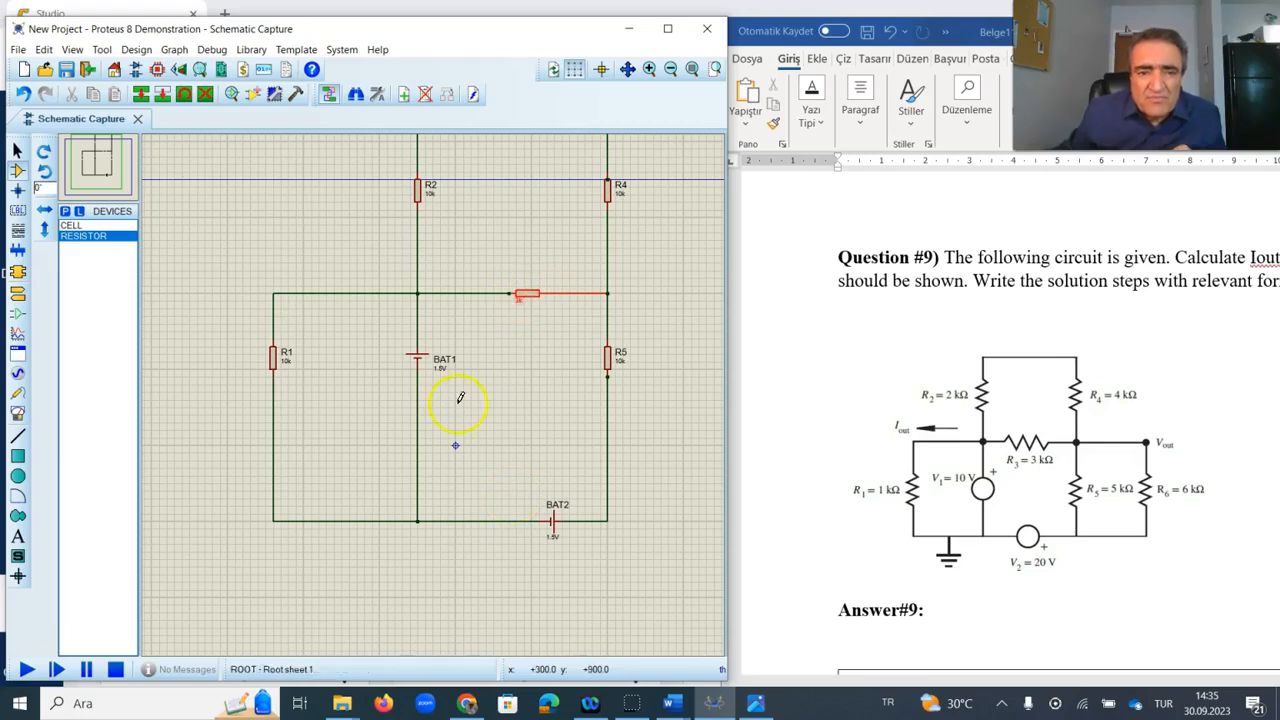
pyautogui.click(527, 292)
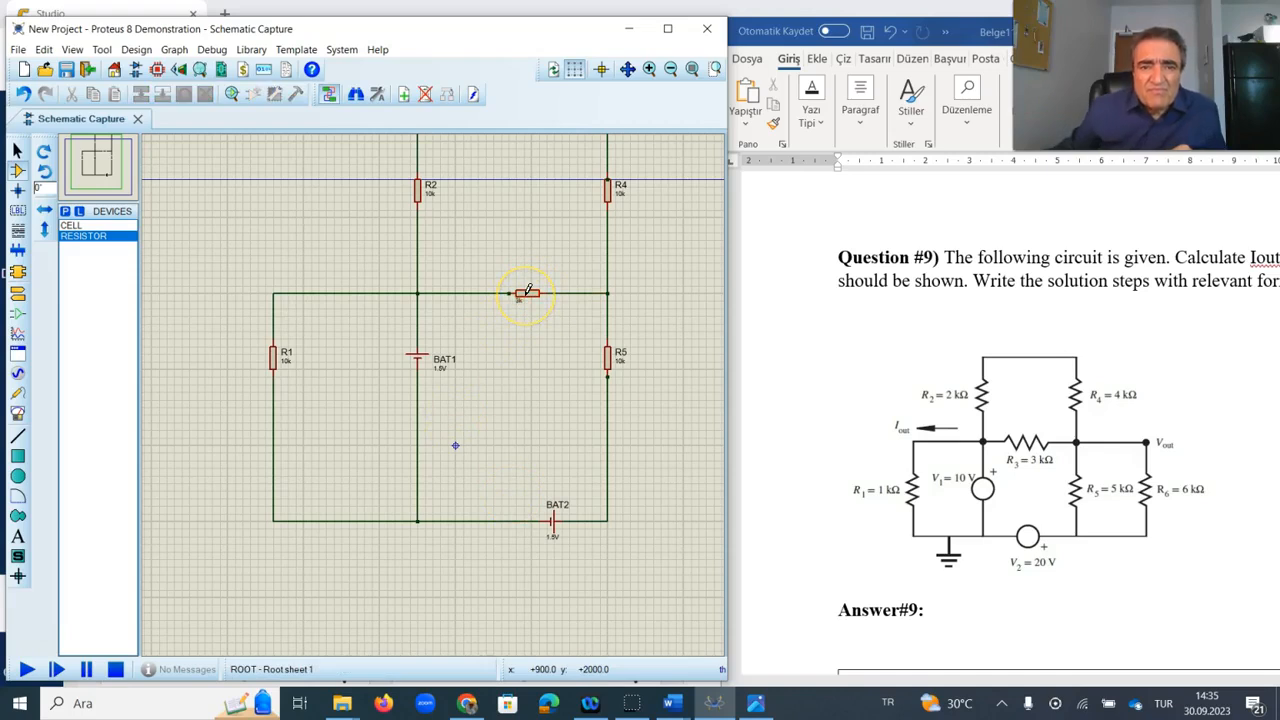
pyautogui.click(527, 292)
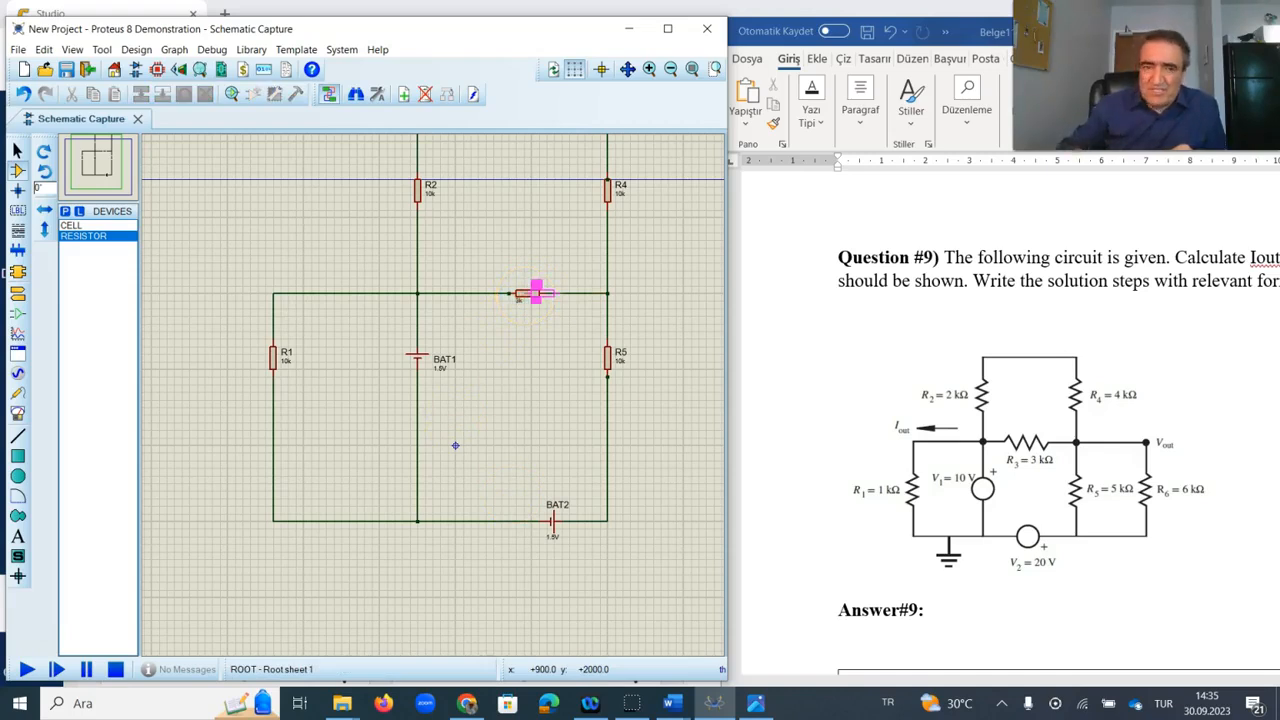
pyautogui.click(474, 163)
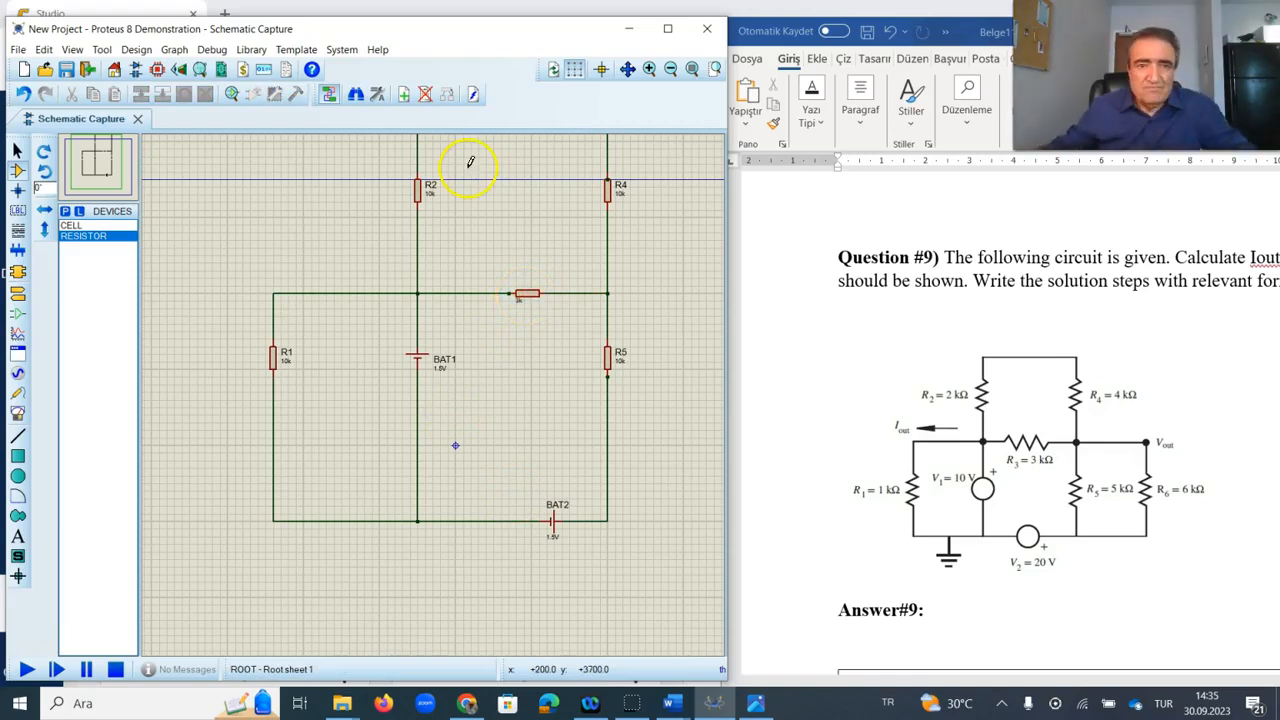
# Step: Delete the horizontal resistor and place a new RESISTOR at the open end of the junction wire
pyautogui.click(522, 296)
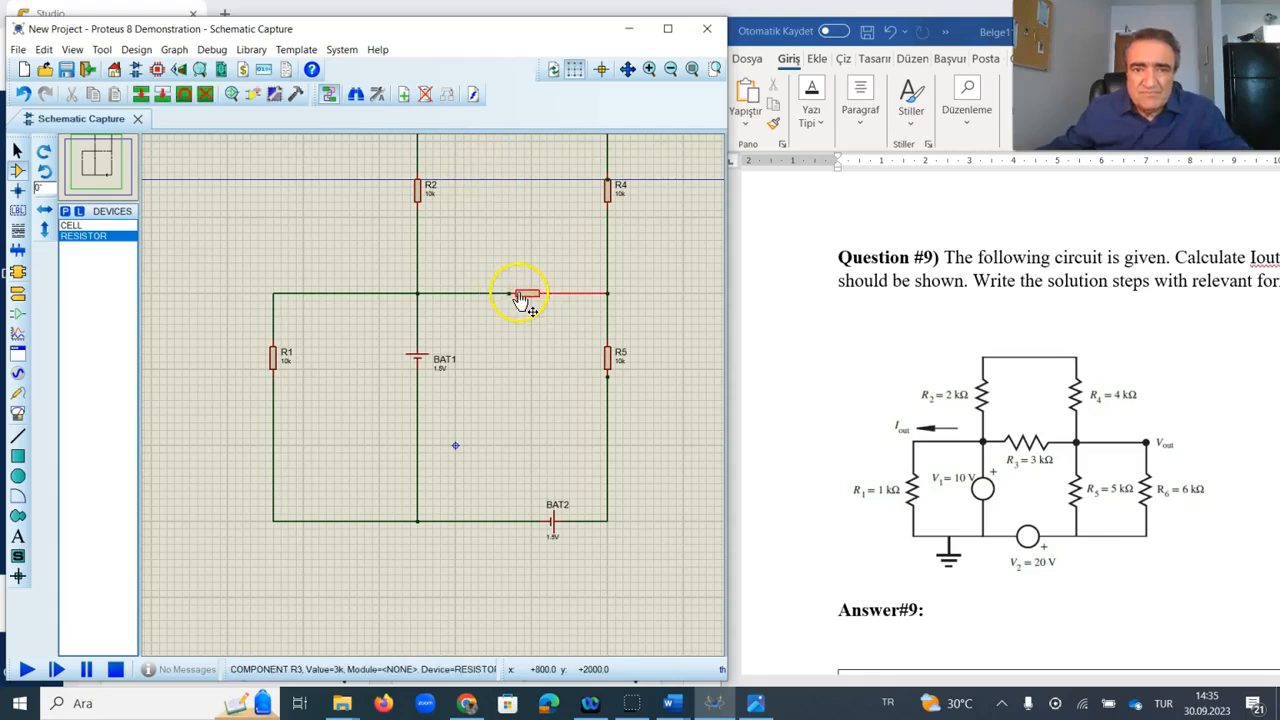
pyautogui.press('Delete')
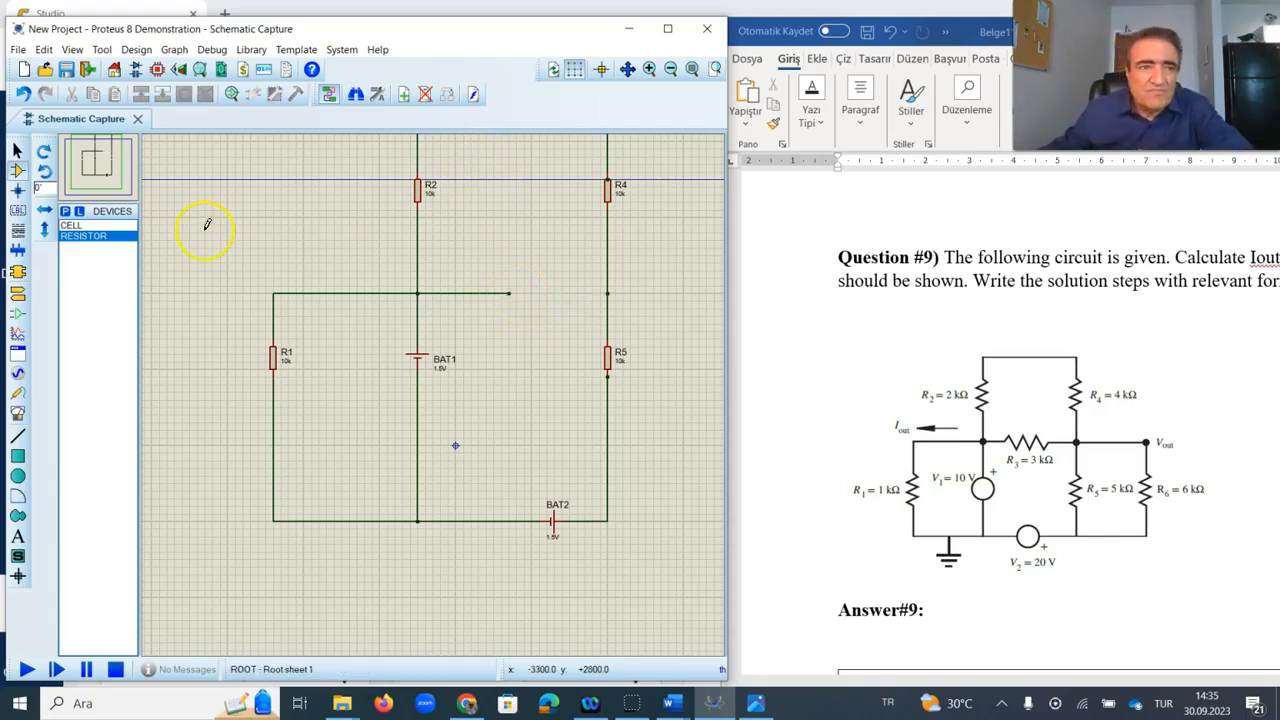
pyautogui.click(85, 237)
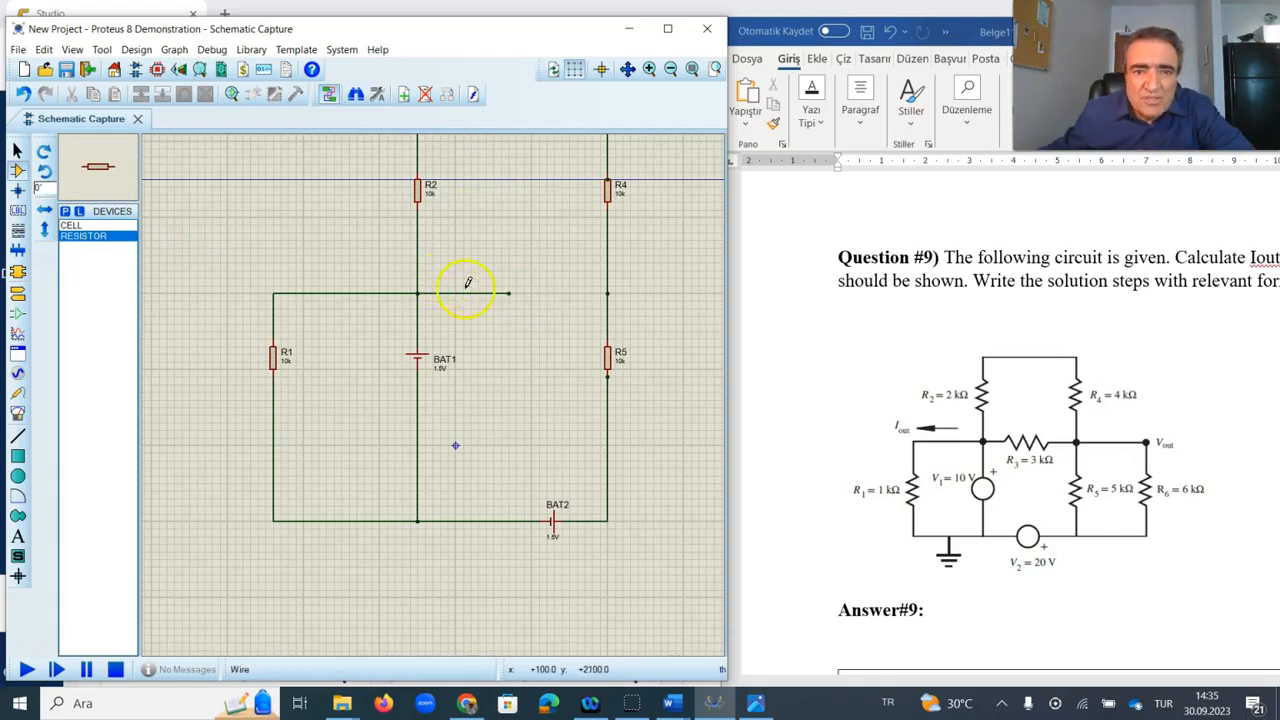
pyautogui.click(526, 288)
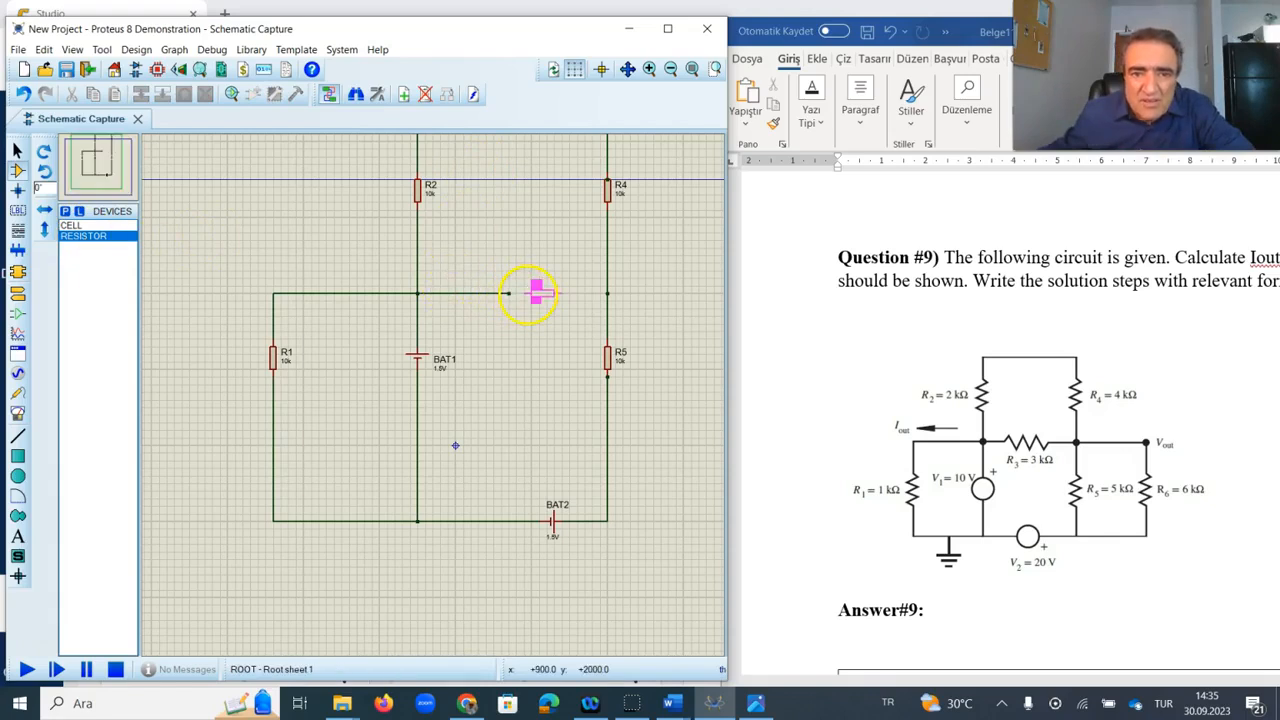
pyautogui.click(521, 291)
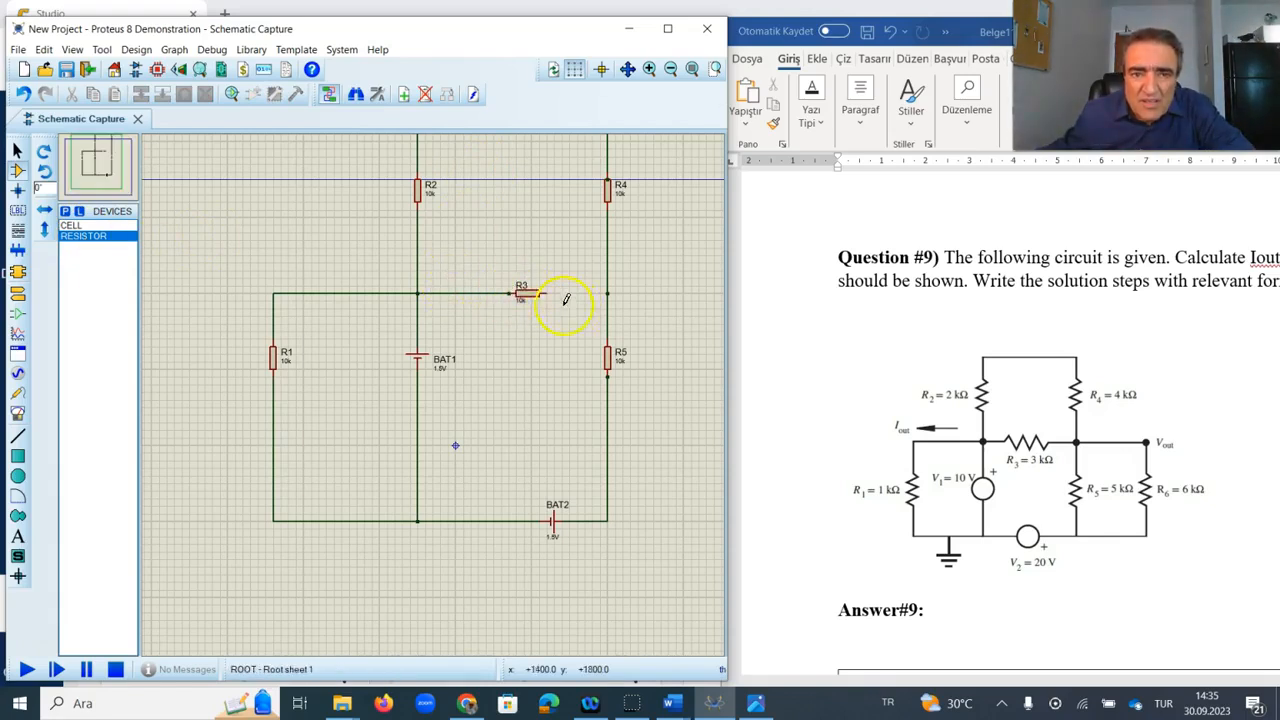
# Step: Check the part label of the newly placed horizontal resistor
pyautogui.click(522, 291)
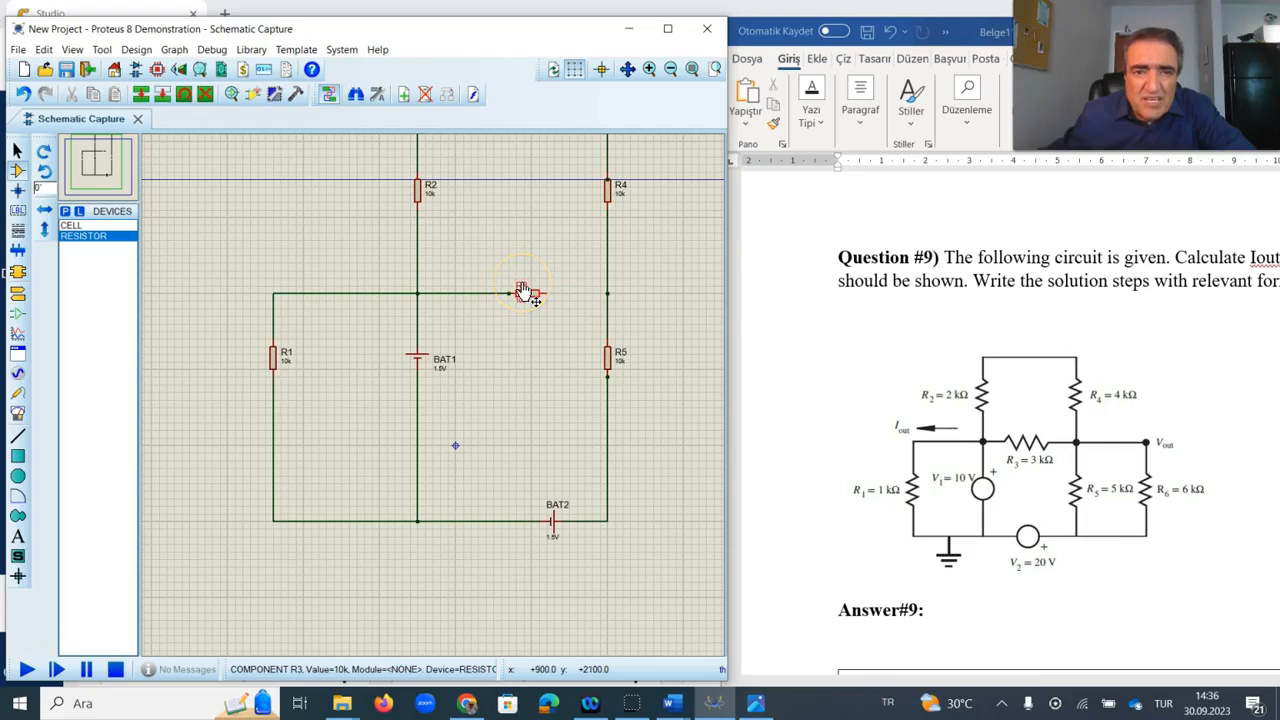
pyautogui.click(521, 290)
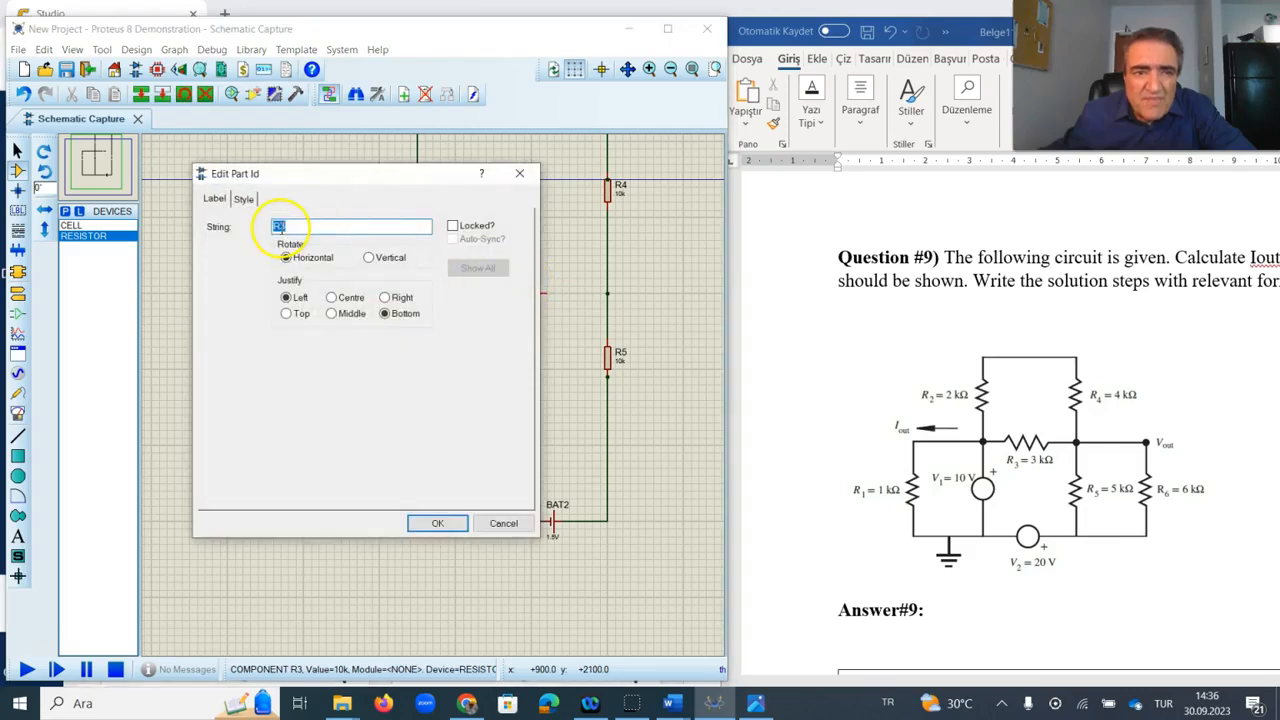
pyautogui.click(437, 523)
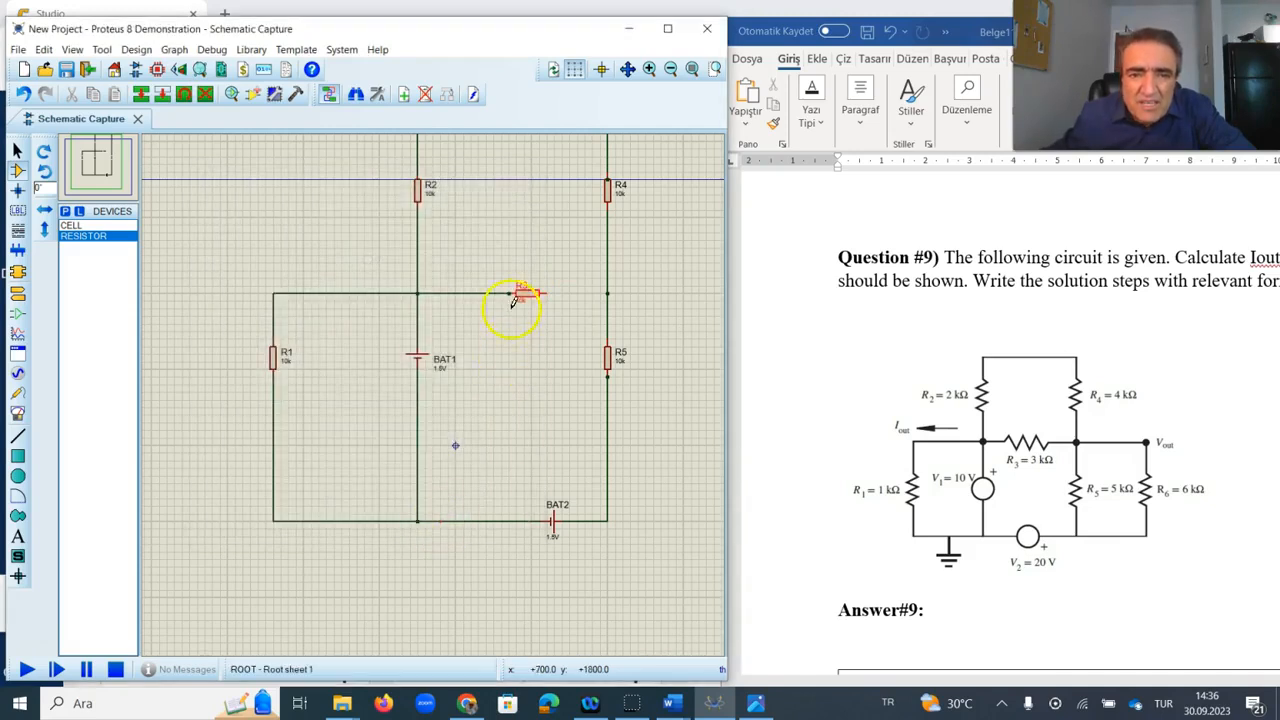
# Step: Set the resistance of horizontal resistor R3 to 3k
pyautogui.doubleClick(522, 308)
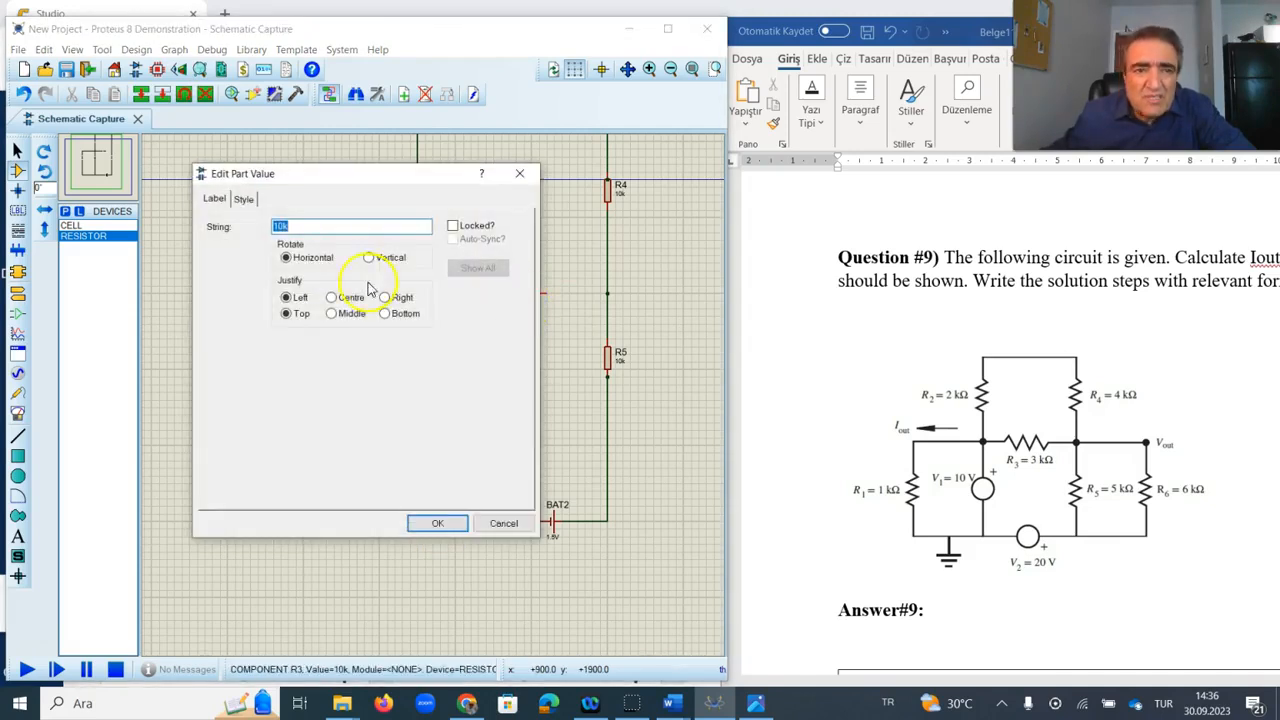
pyautogui.click(281, 228)
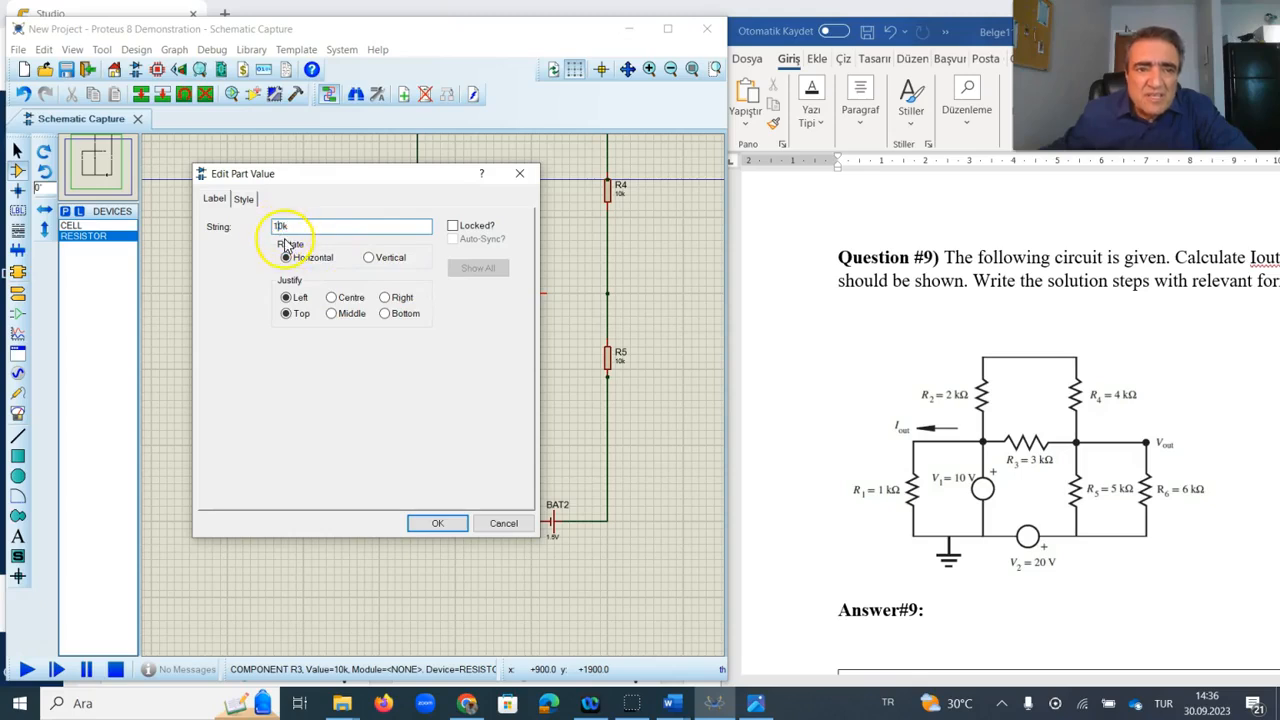
pyautogui.press('BackSpace')
pyautogui.press('BackSpace')
pyautogui.write('3k')
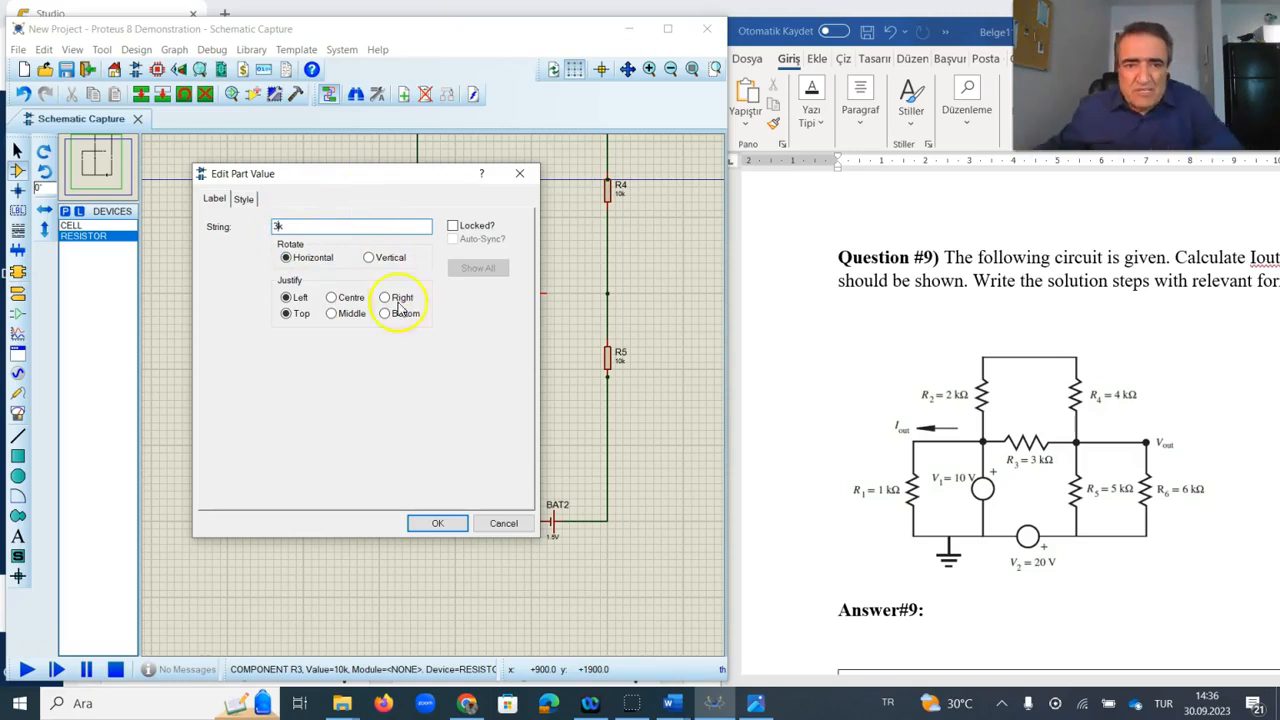
pyautogui.click(426, 522)
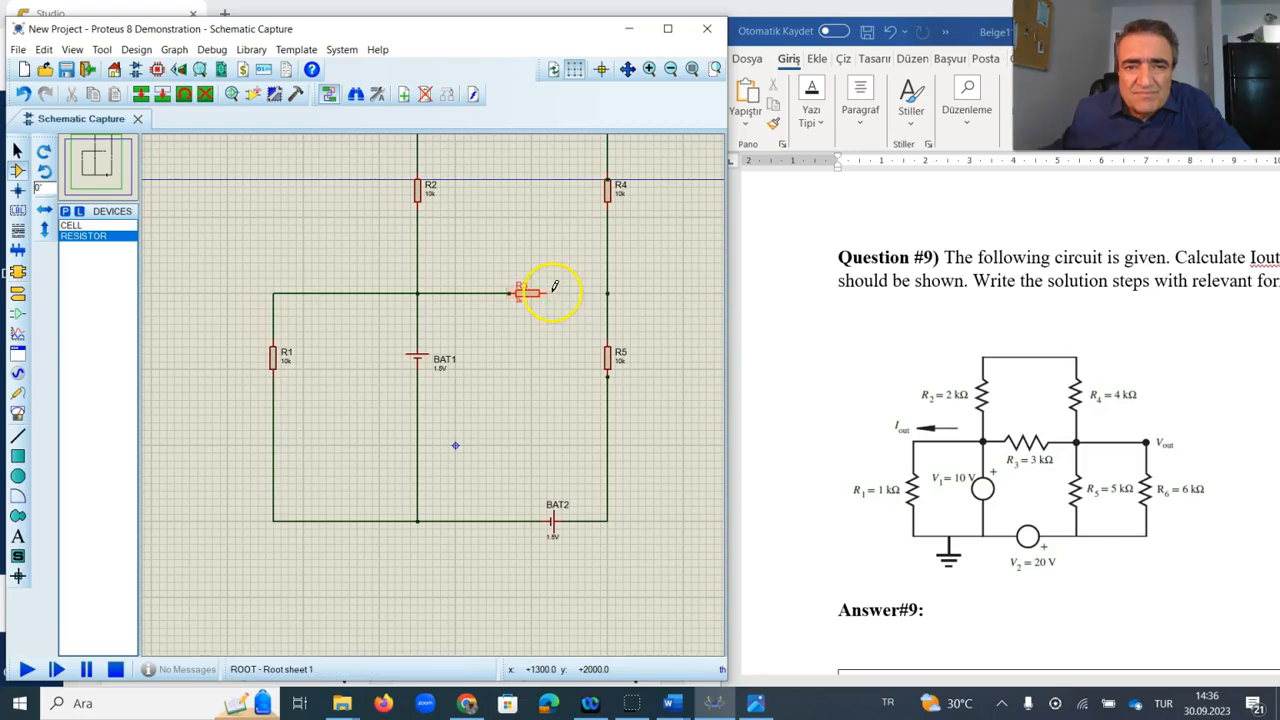
# Step: Delete the misplaced wire segment beside R3 and wire R3's open pin to the vertical wire between R4 and R5
pyautogui.moveTo(555, 287); pyautogui.dragTo(607, 294)
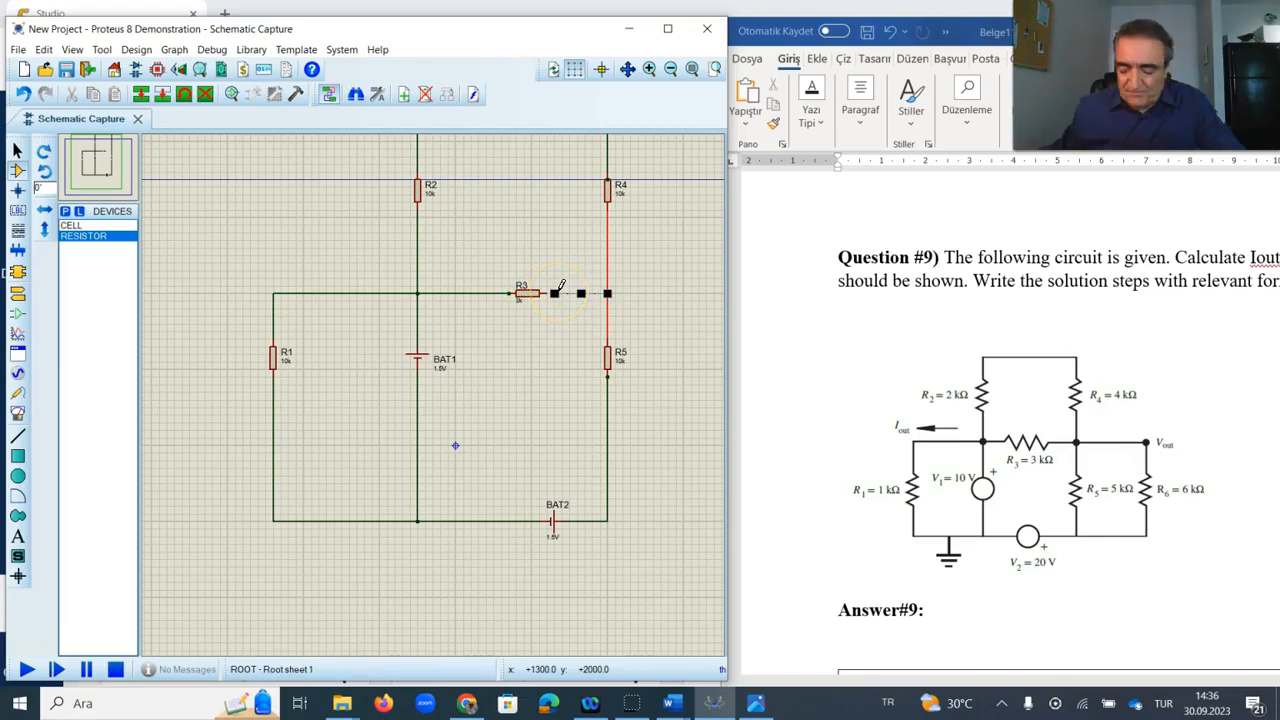
pyautogui.press('Delete')
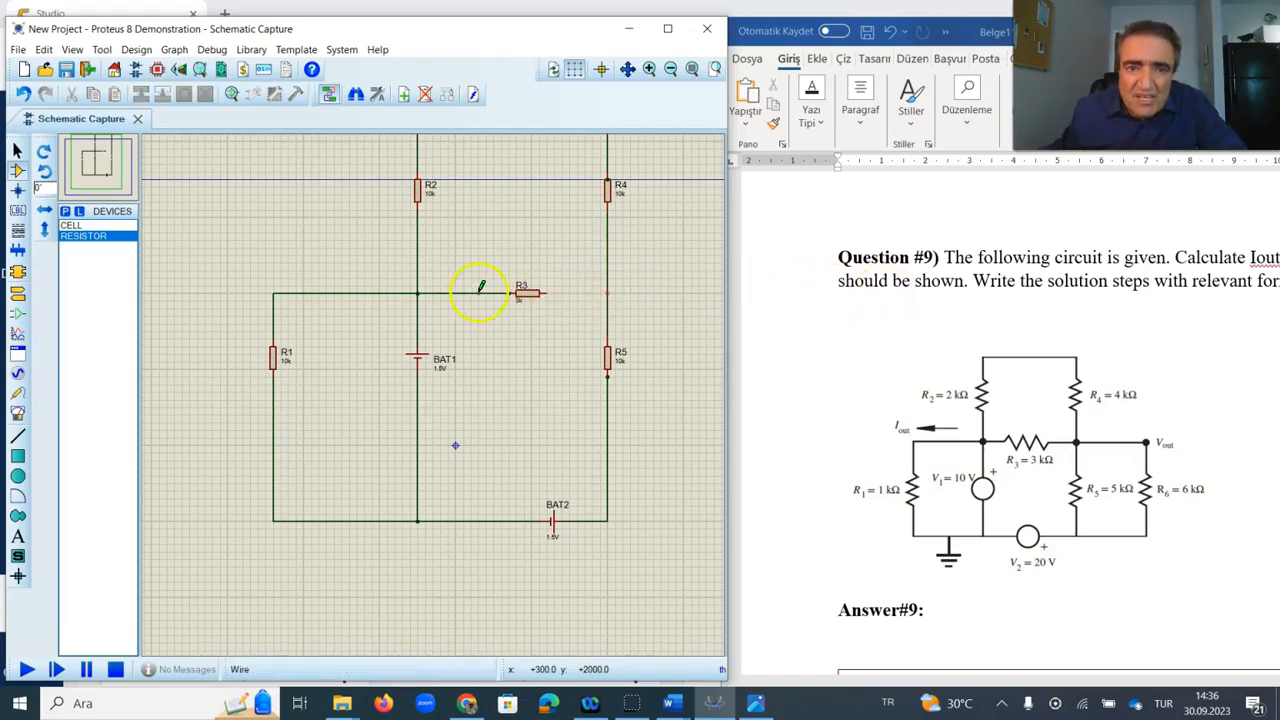
pyautogui.click(607, 292)
pyautogui.click(545, 293)
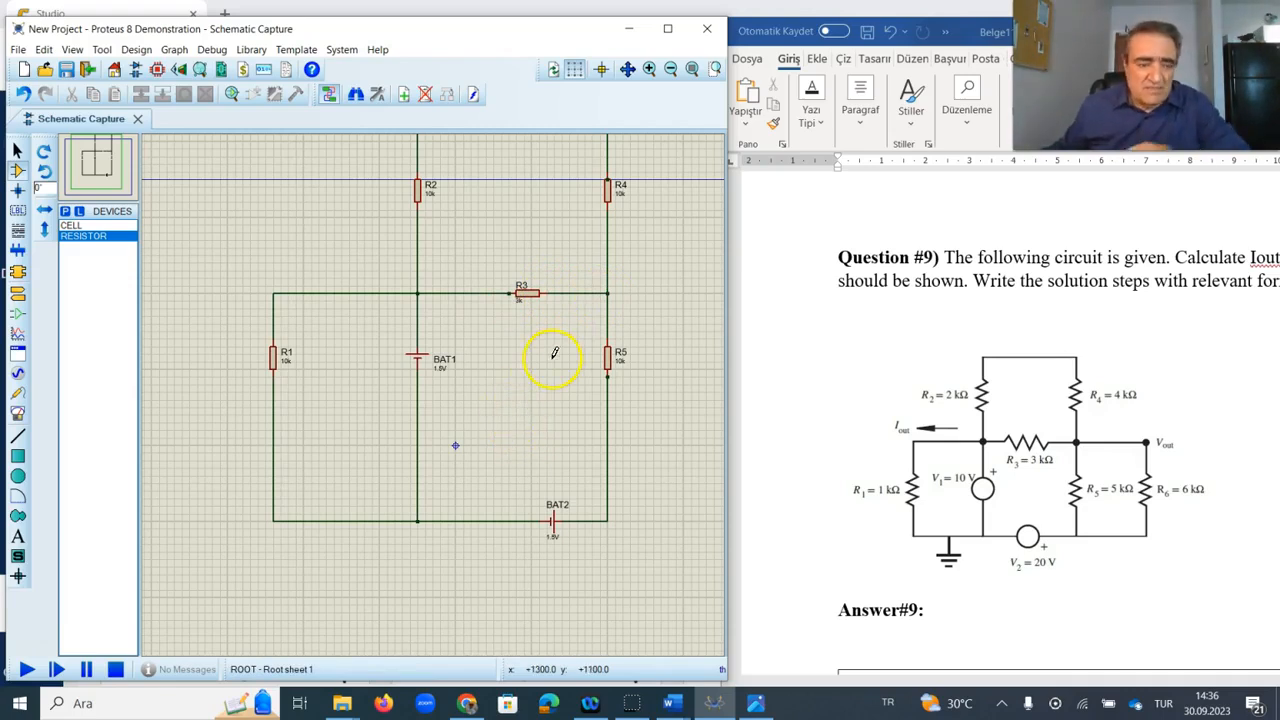
# Step: Set the resistance of R1 in the outer branch to 1k
pyautogui.click(104, 155)
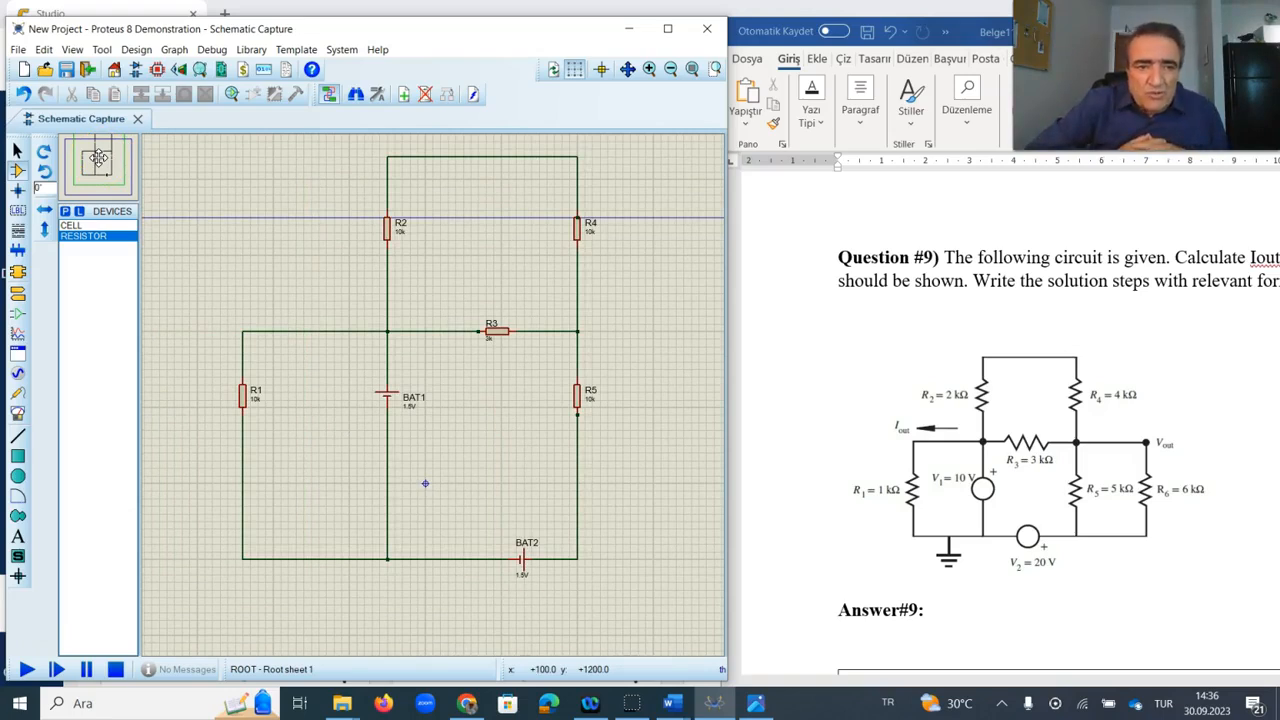
pyautogui.click(128, 133)
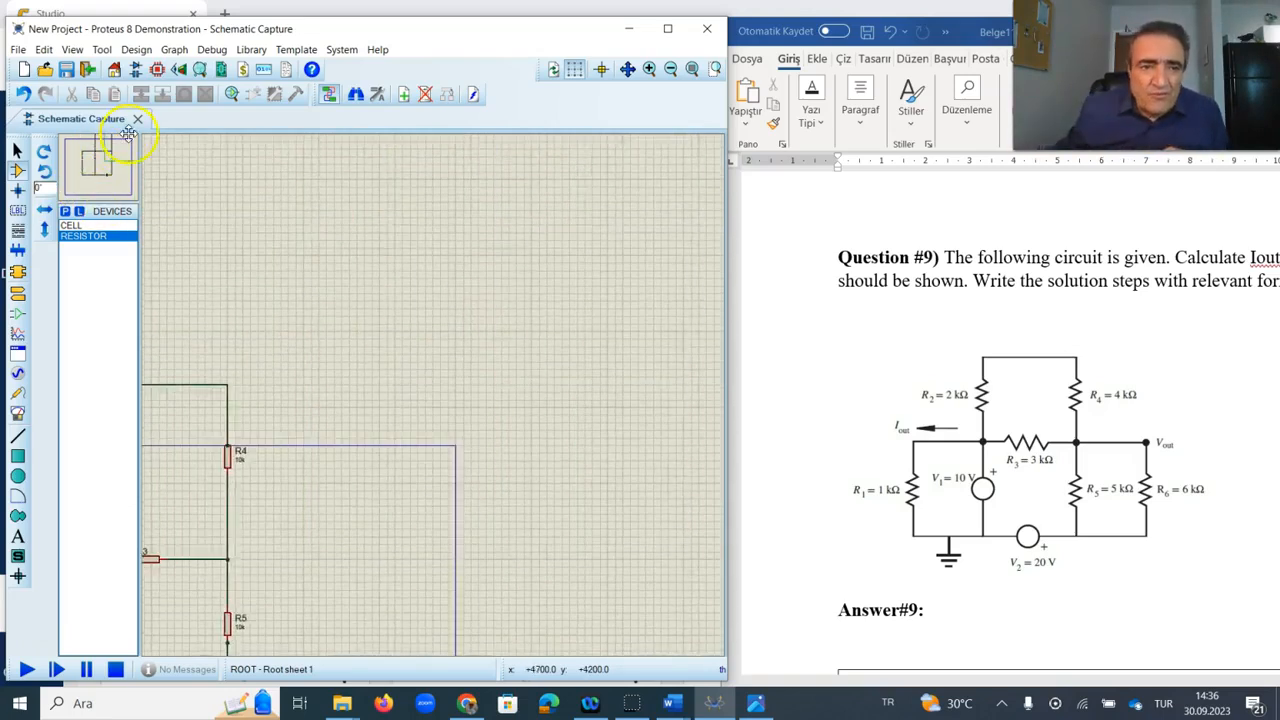
pyautogui.click(88, 163)
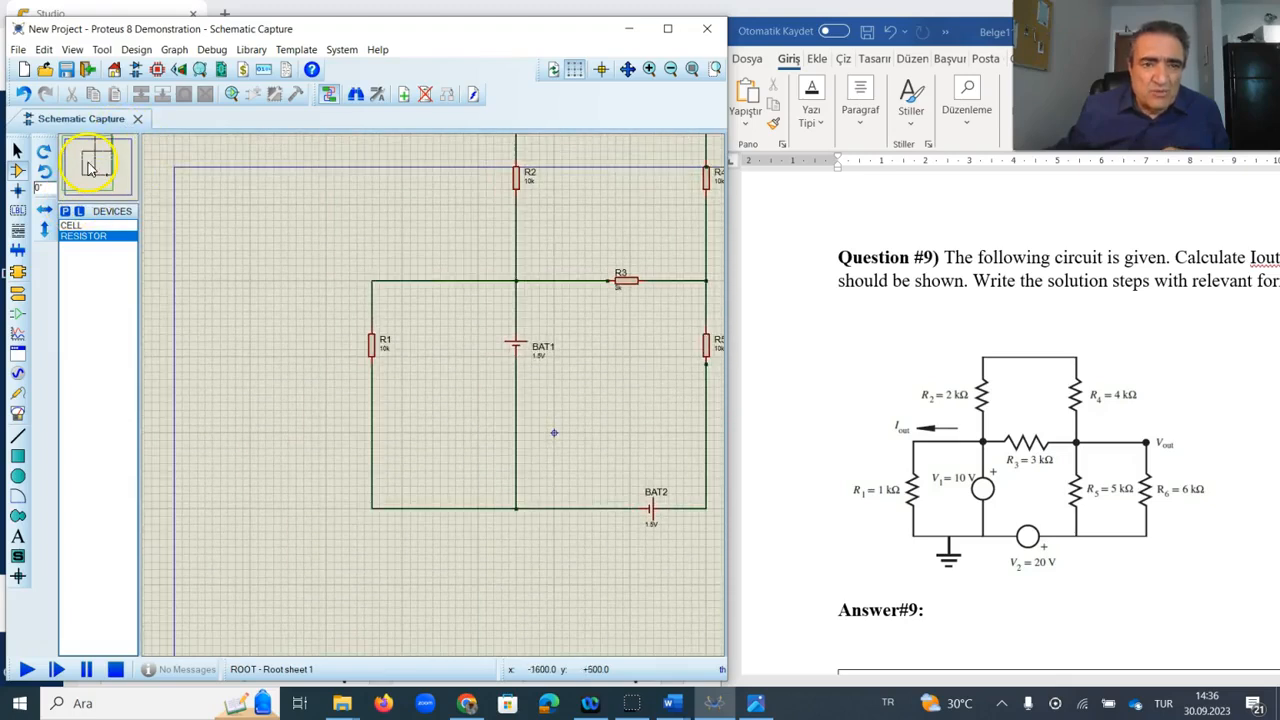
pyautogui.doubleClick(383, 349)
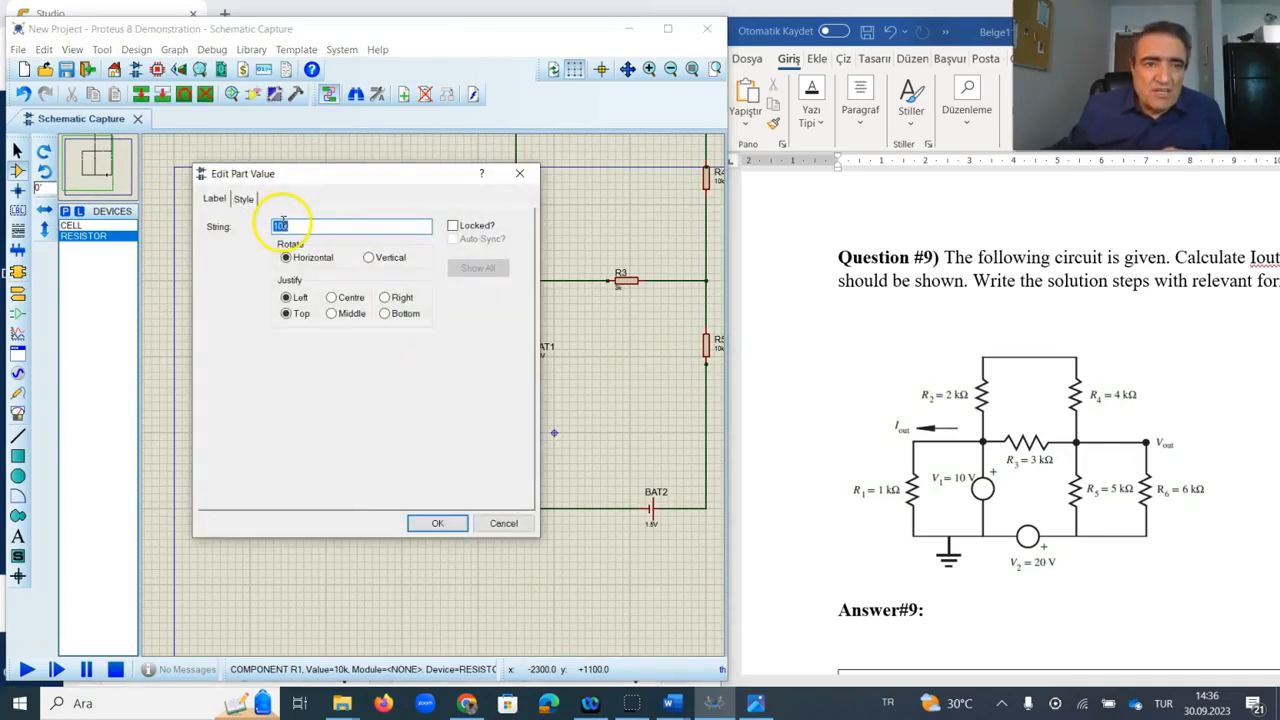
pyautogui.write('1k')
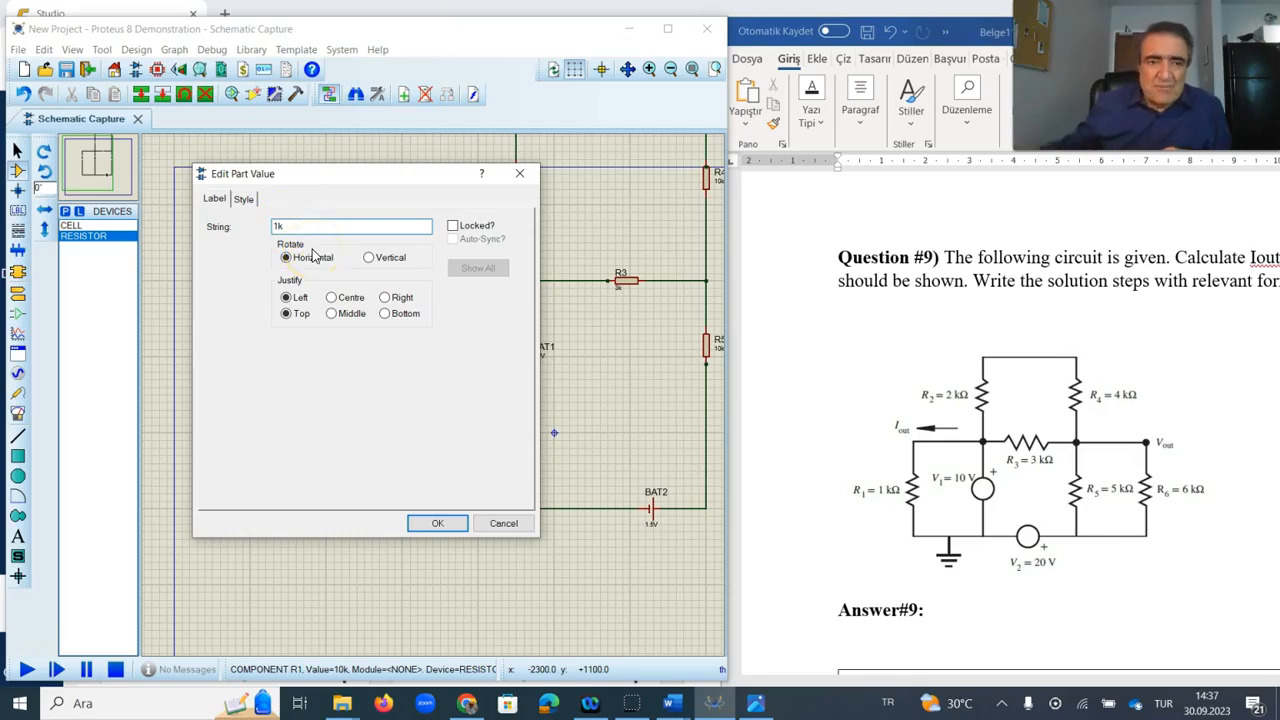
pyautogui.click(432, 525)
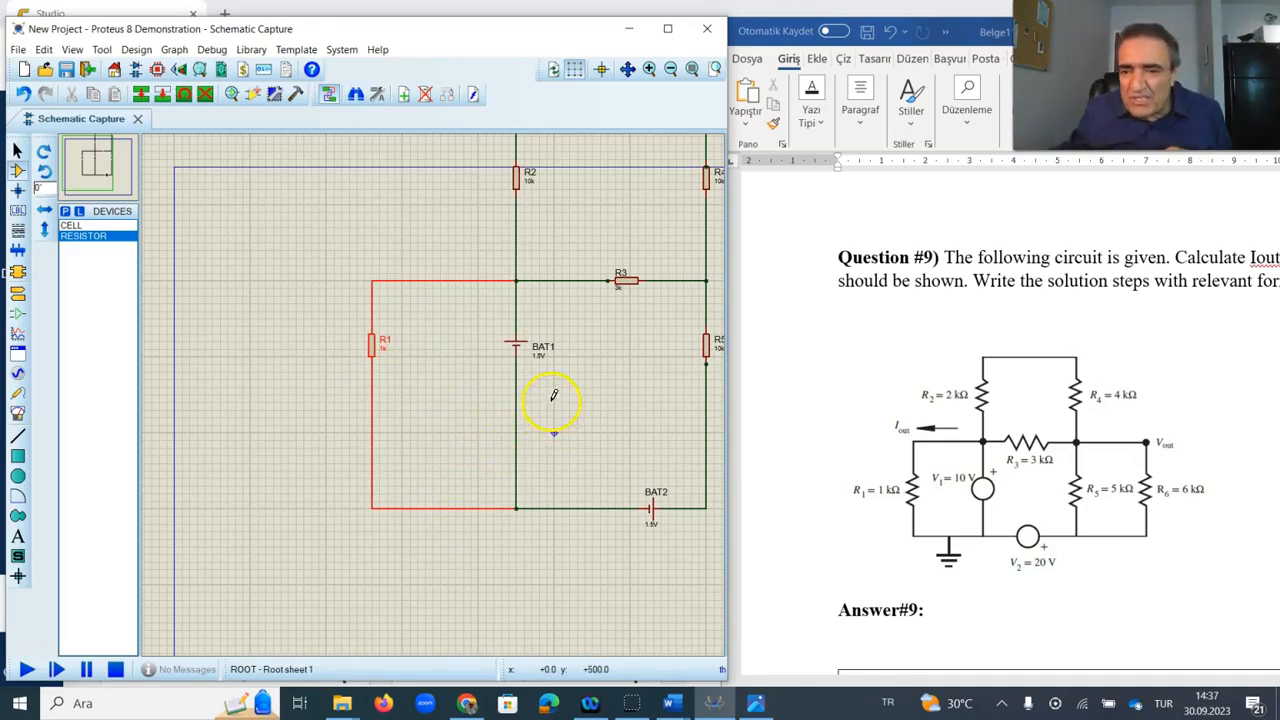
# Step: Set the voltage of source BAT1 to 10V
pyautogui.click(540, 364)
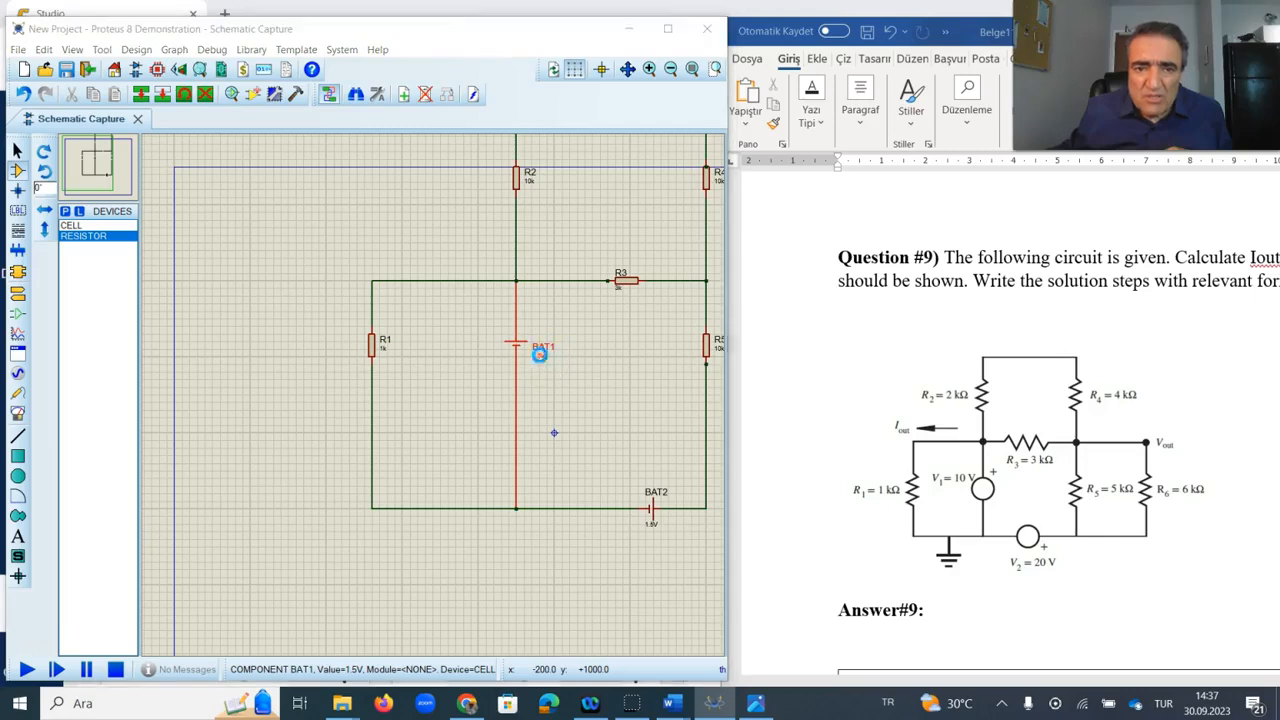
pyautogui.doubleClick(540, 360)
pyautogui.write('1V')
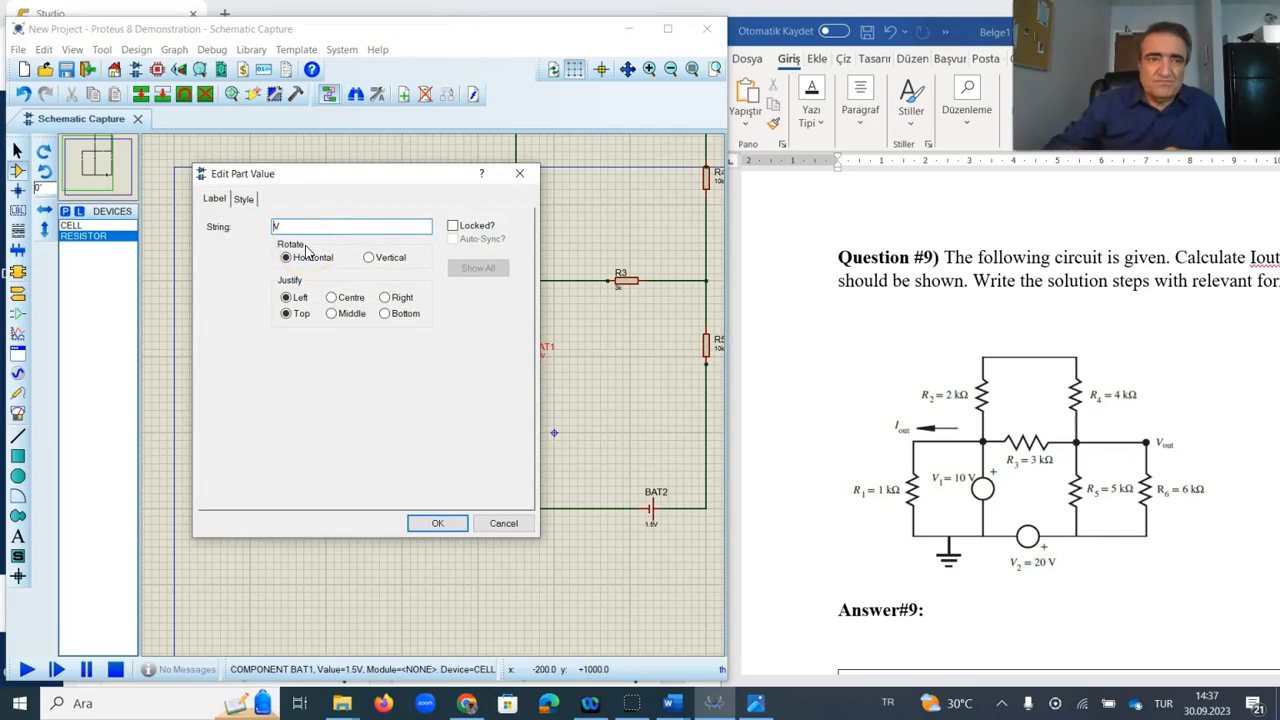
pyautogui.write('1*')
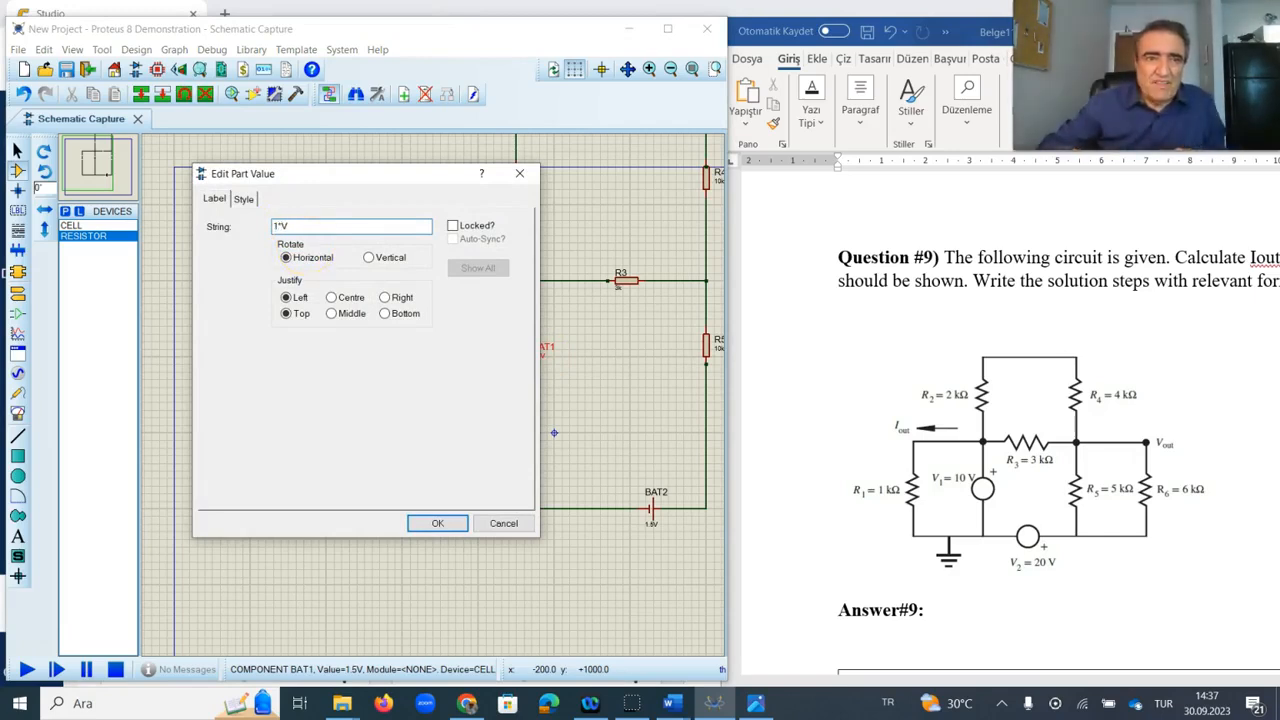
pyautogui.write('0')
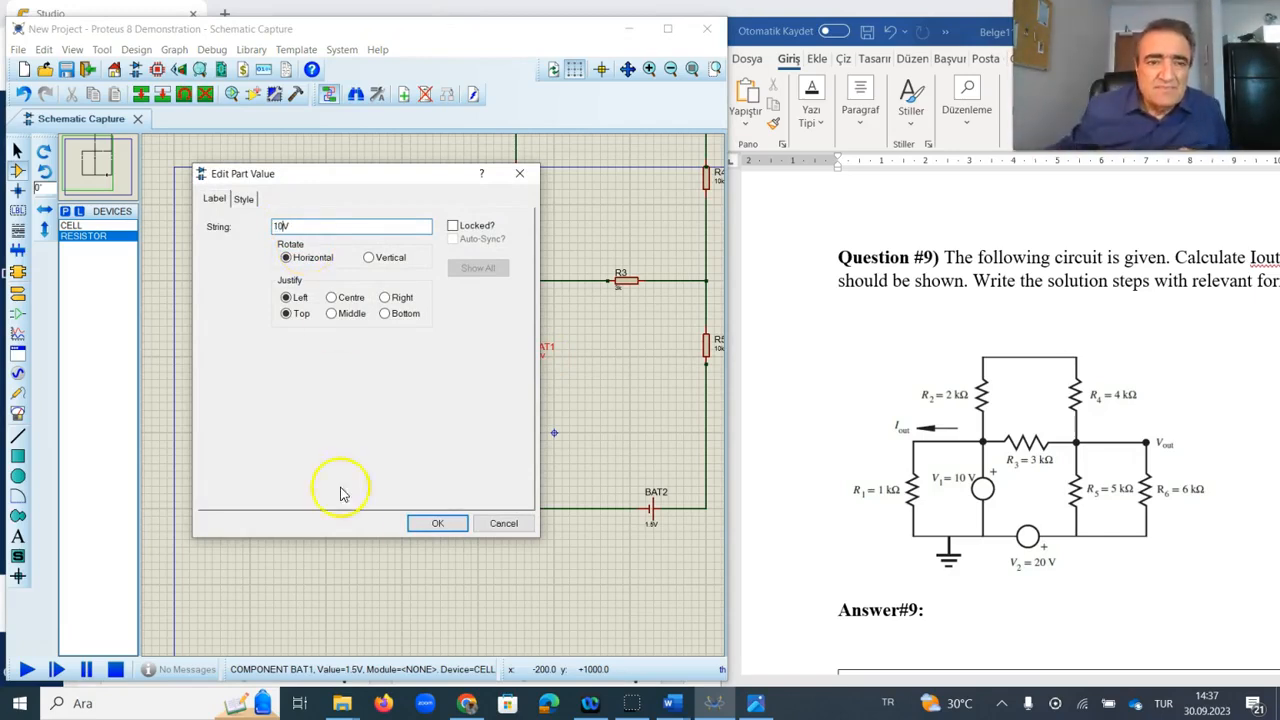
pyautogui.click(424, 524)
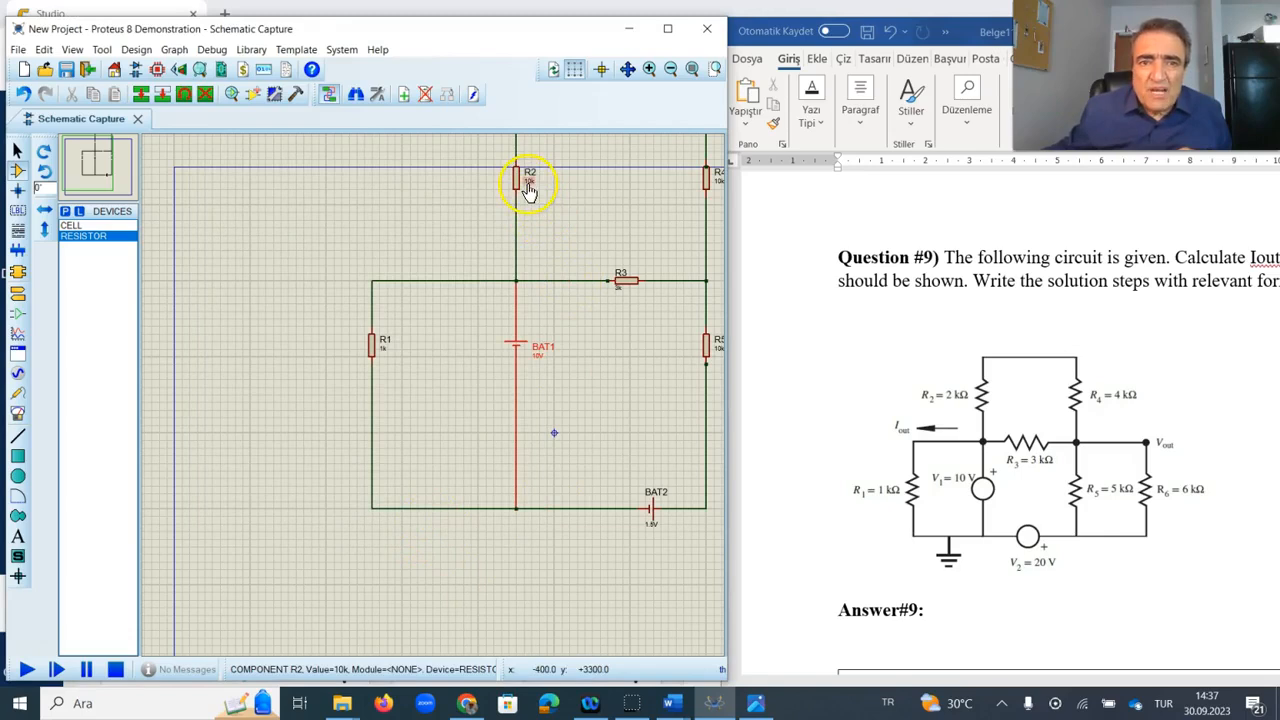
# Step: Set the resistance of R2 above BAT1 to 2k
pyautogui.doubleClick(528, 190)
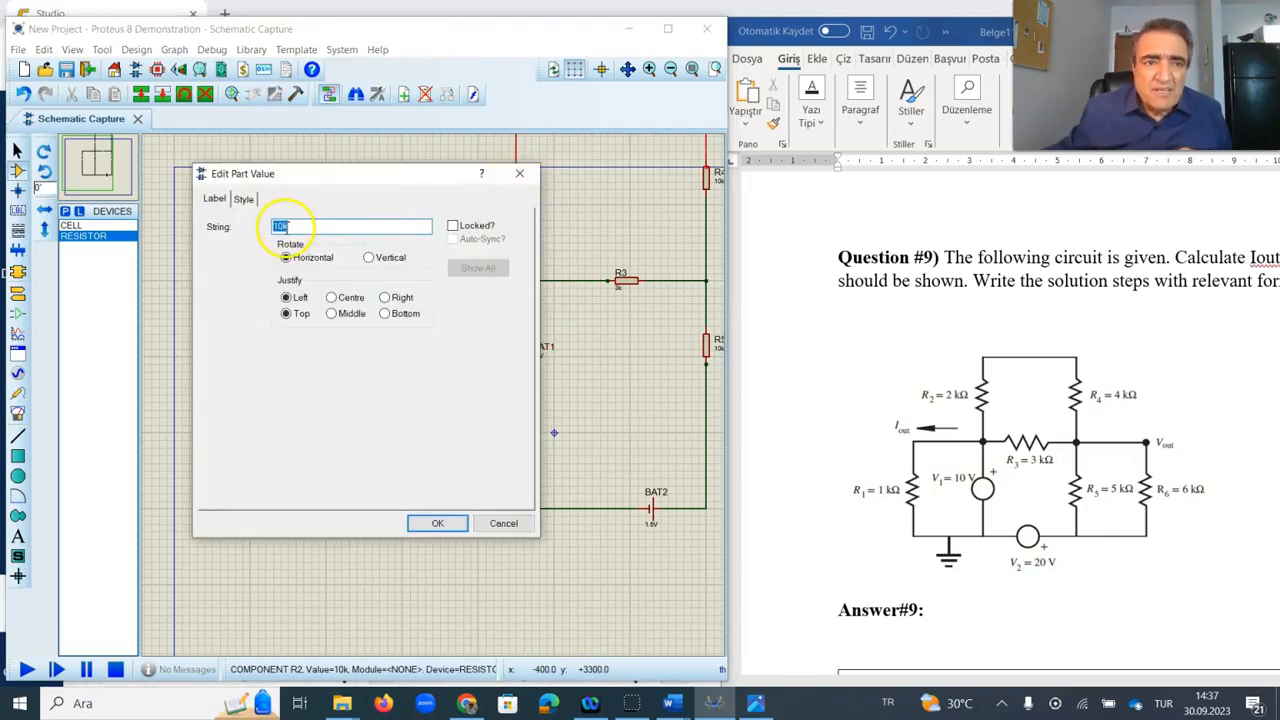
pyautogui.write('2k')
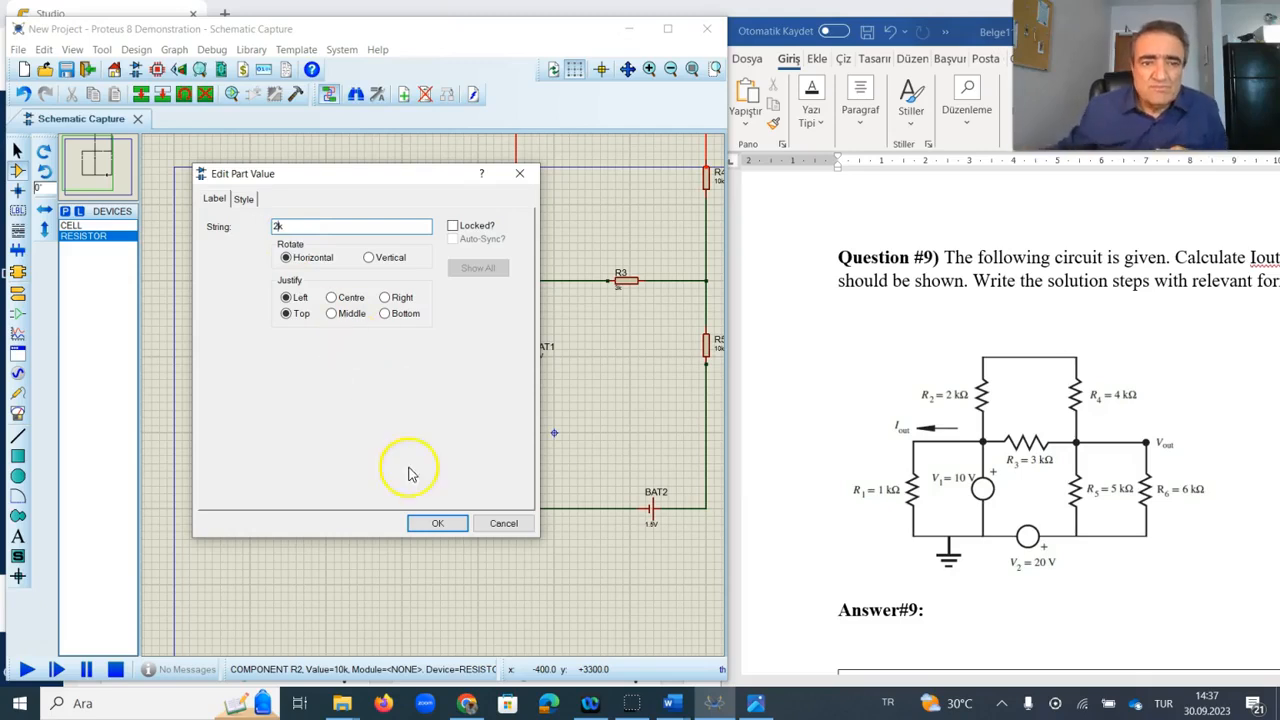
pyautogui.click(423, 522)
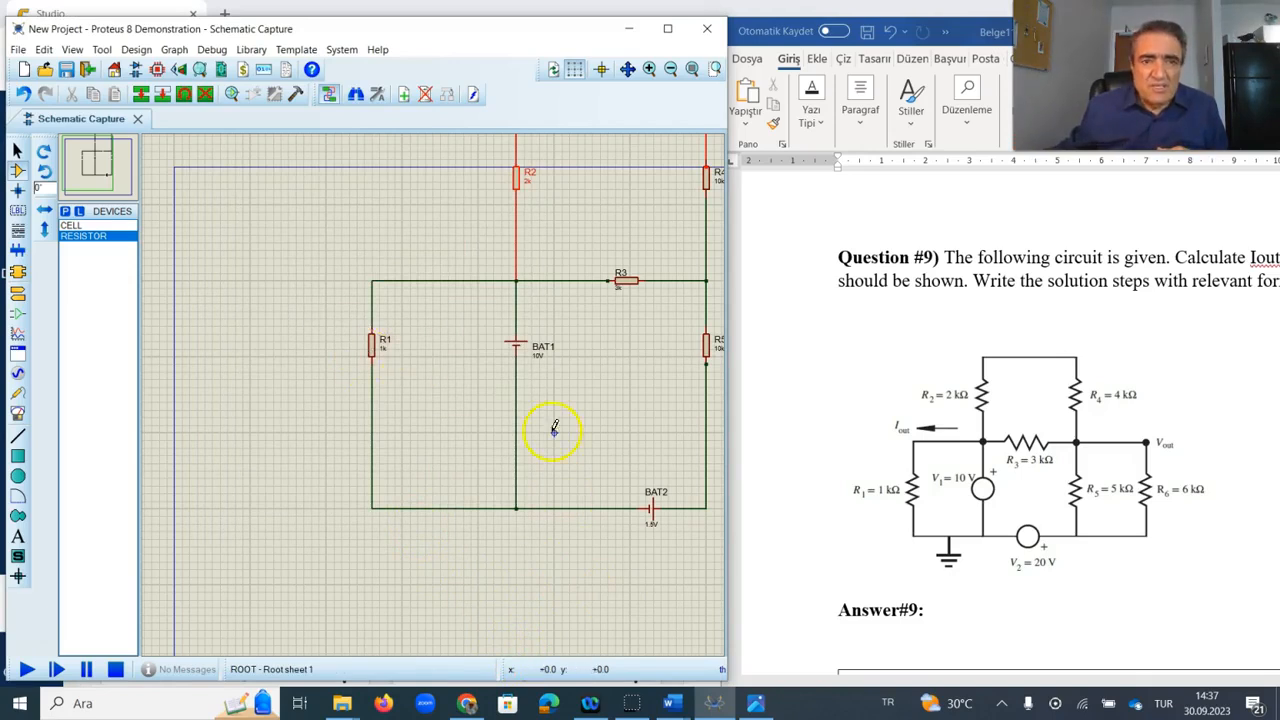
# Step: Set the resistance of R4 in the upper loop to 4k
pyautogui.moveTo(97, 162)
pyautogui.mouseDown()
pyautogui.moveTo(108, 168)
pyautogui.moveTo(108, 153)
pyautogui.mouseUp()
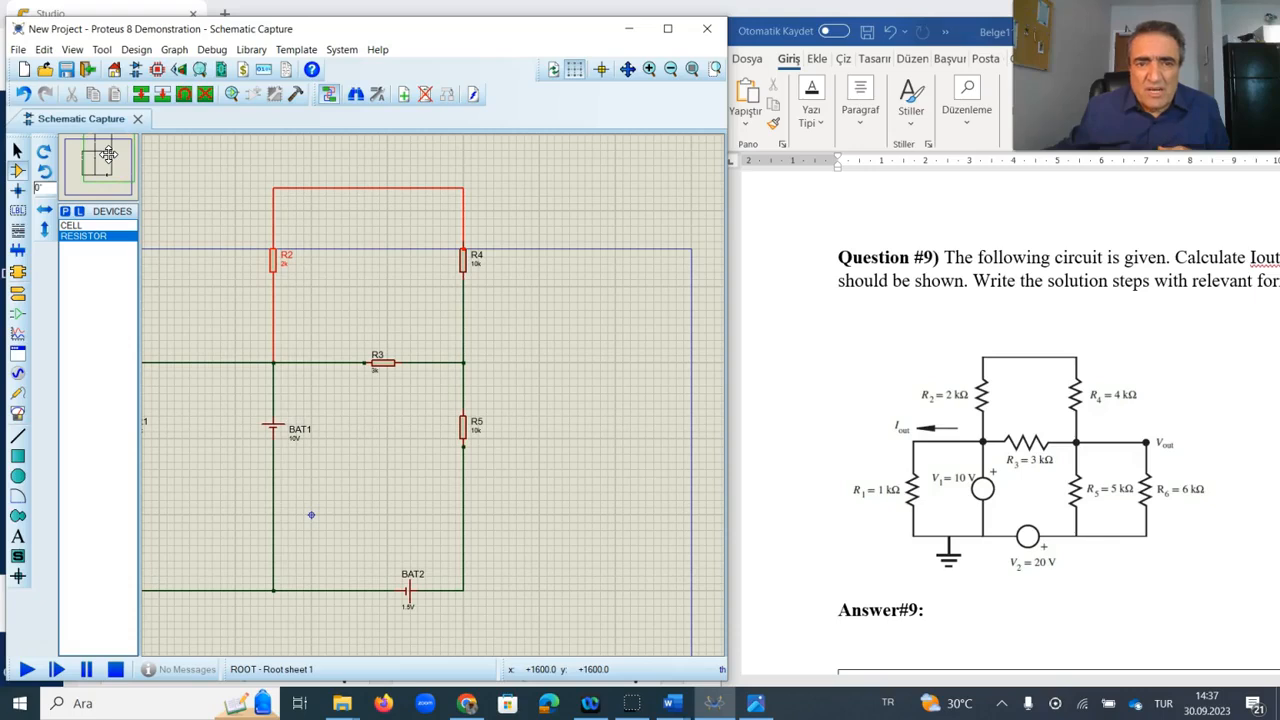
pyautogui.moveTo(108, 153)
pyautogui.mouseDown()
pyautogui.moveTo(150, 140)
pyautogui.moveTo(60, 160)
pyautogui.moveTo(100, 168)
pyautogui.moveTo(104, 156)
pyautogui.mouseUp()
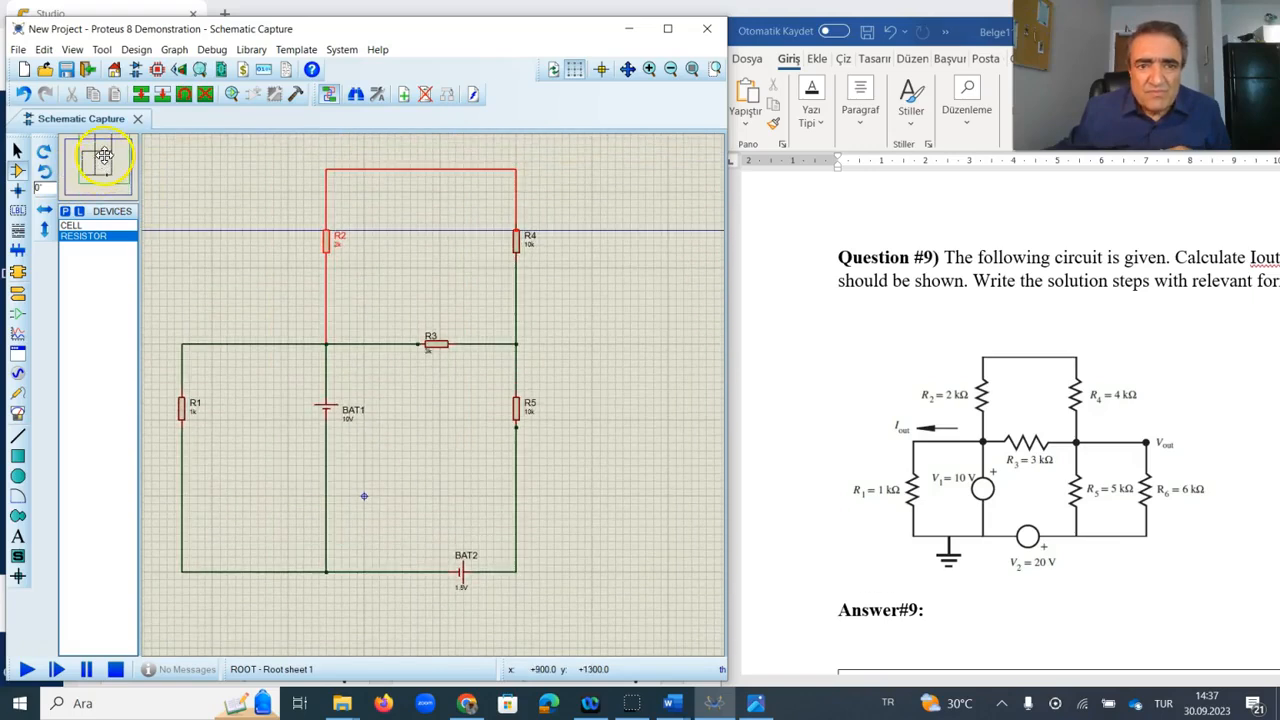
pyautogui.doubleClick(528, 244)
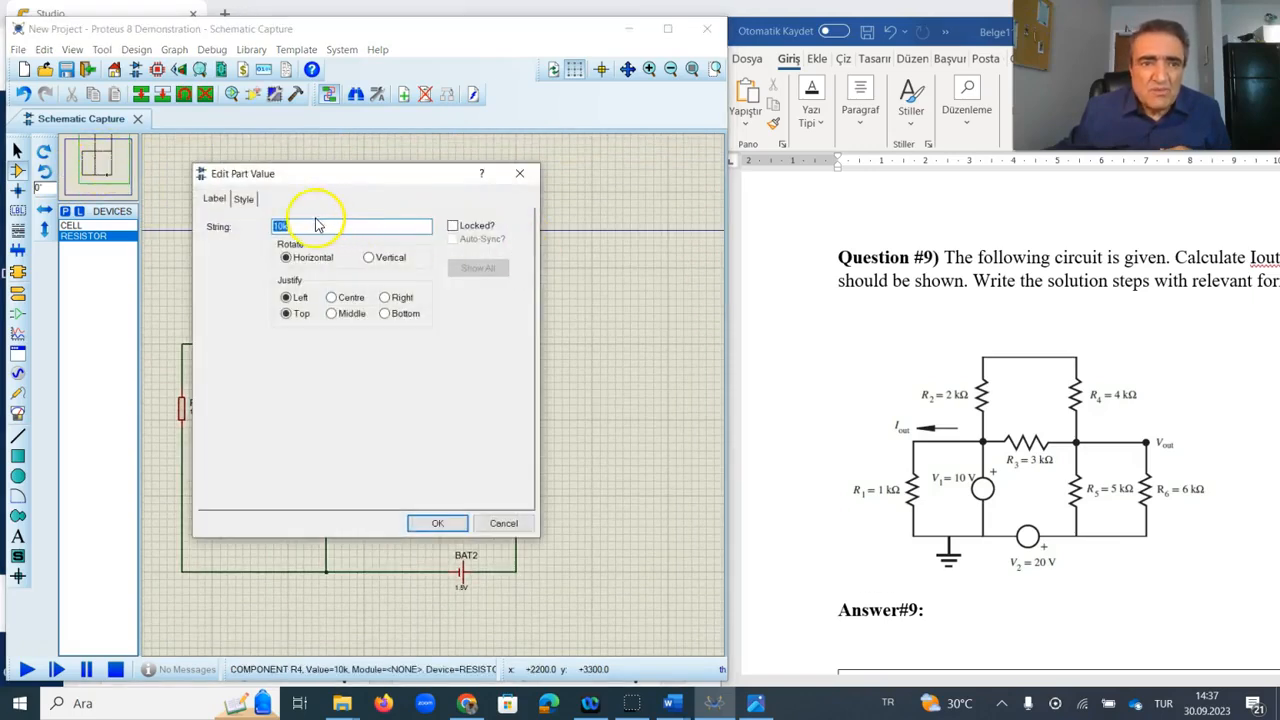
pyautogui.click(284, 225)
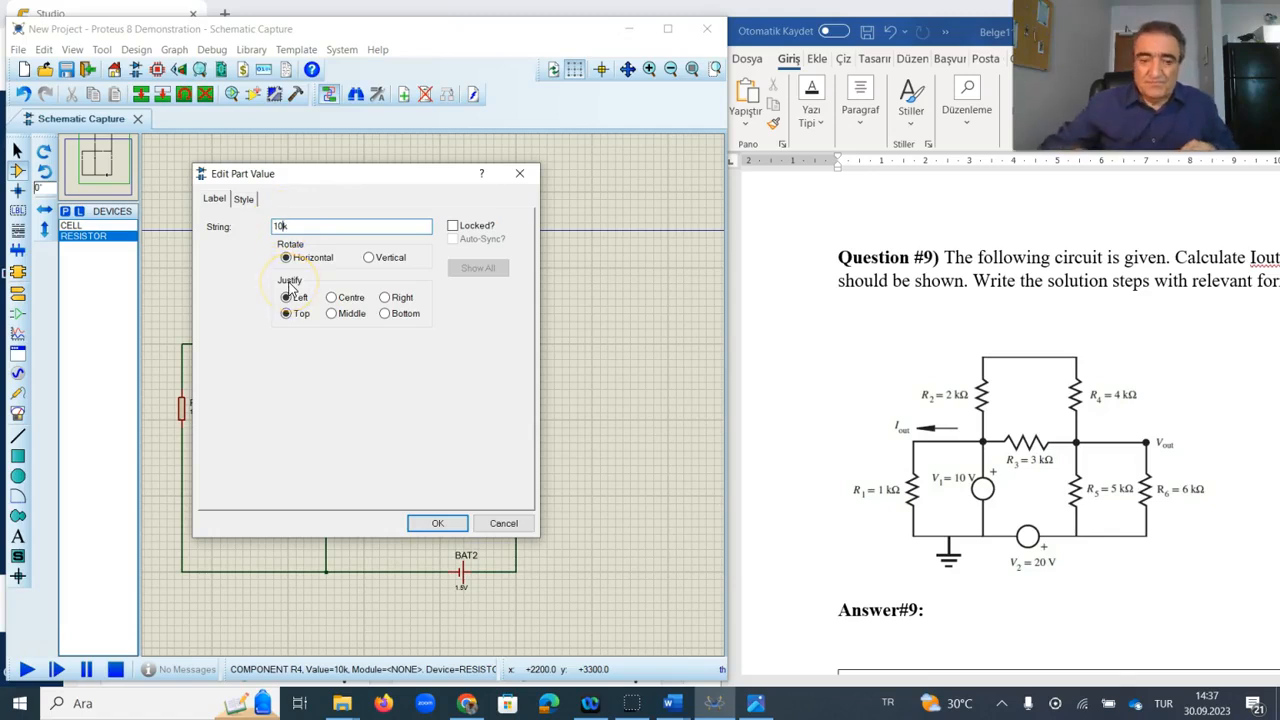
pyautogui.write('4k')
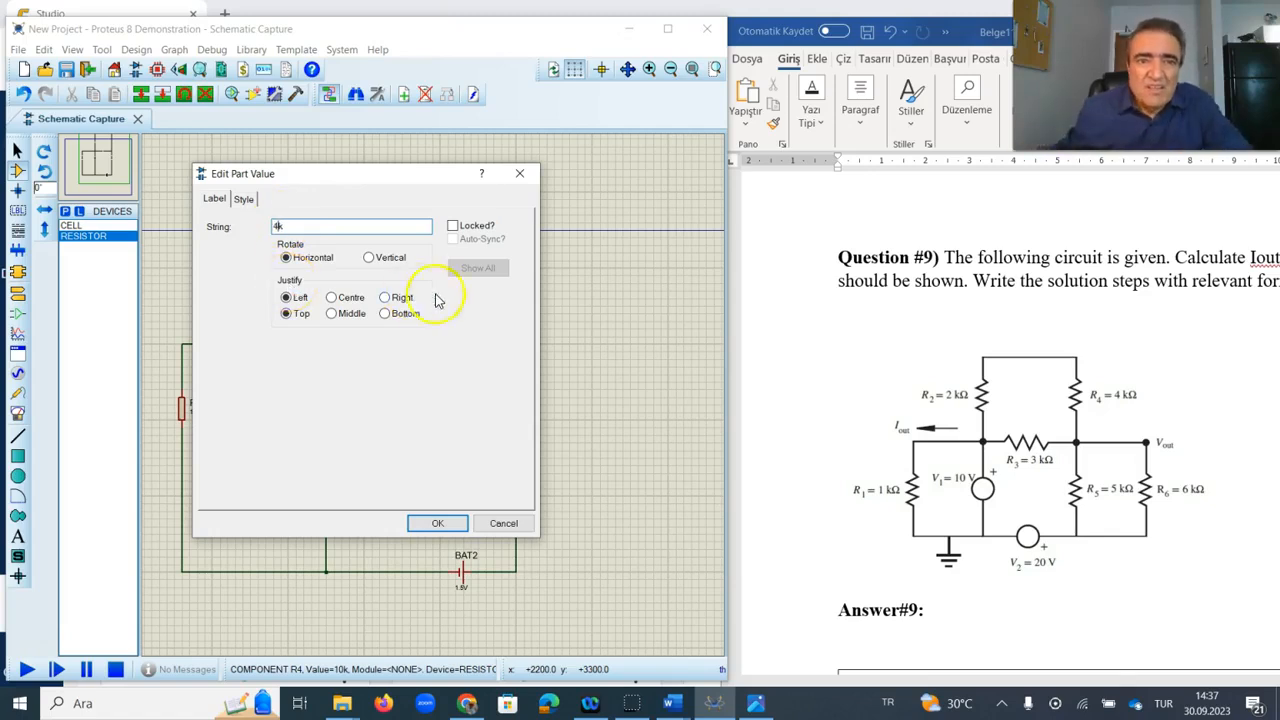
pyautogui.click(440, 524)
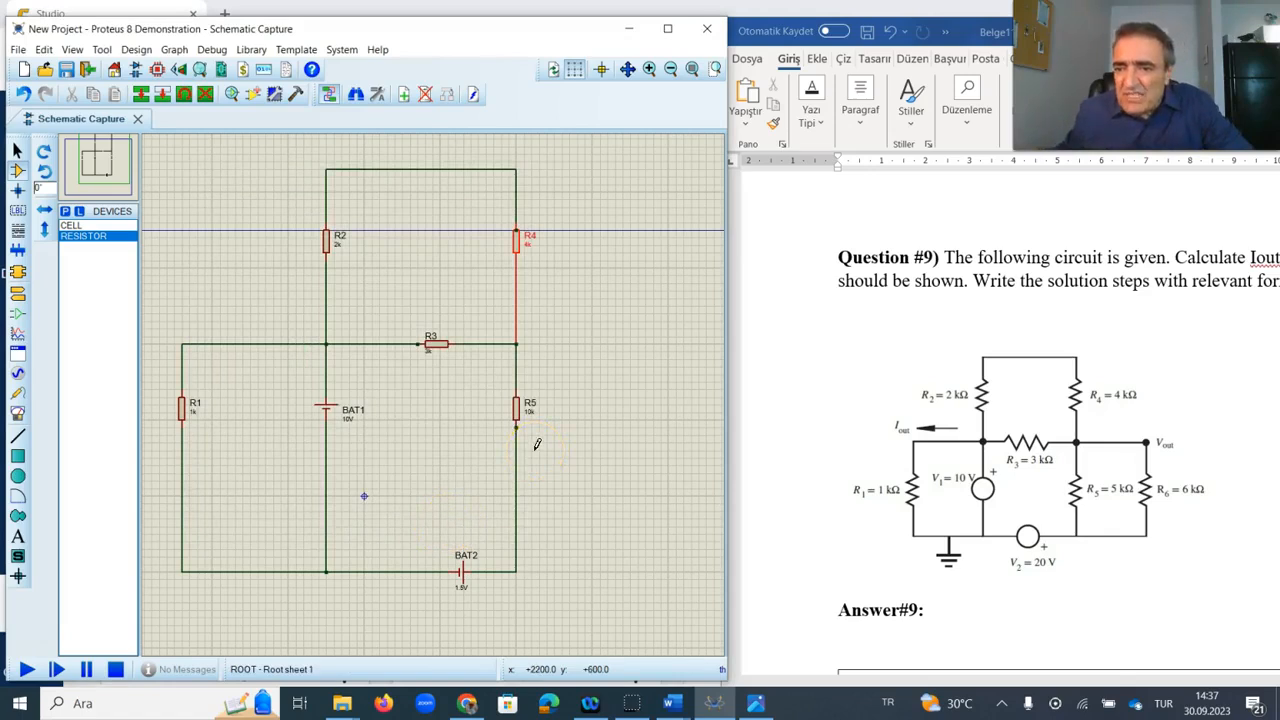
# Step: Set the resistance of R5 below the R3–R4 junction to 5k
pyautogui.click(525, 415)
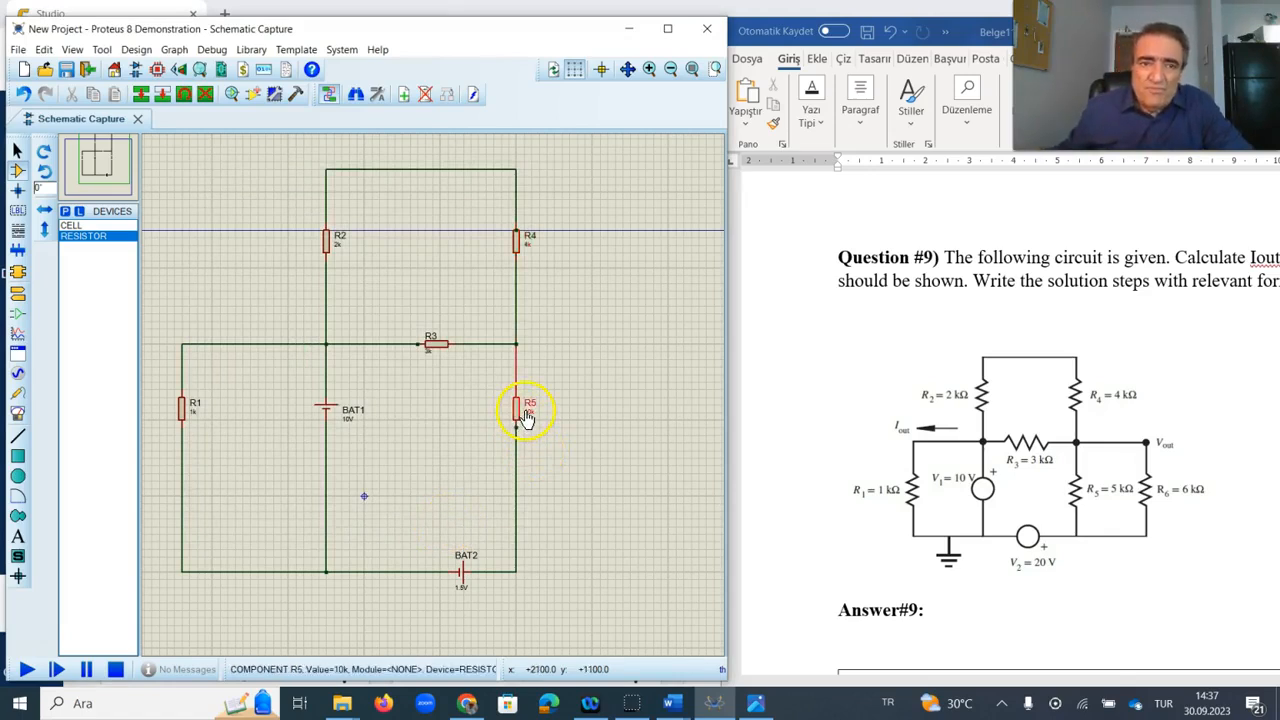
pyautogui.doubleClick(526, 413)
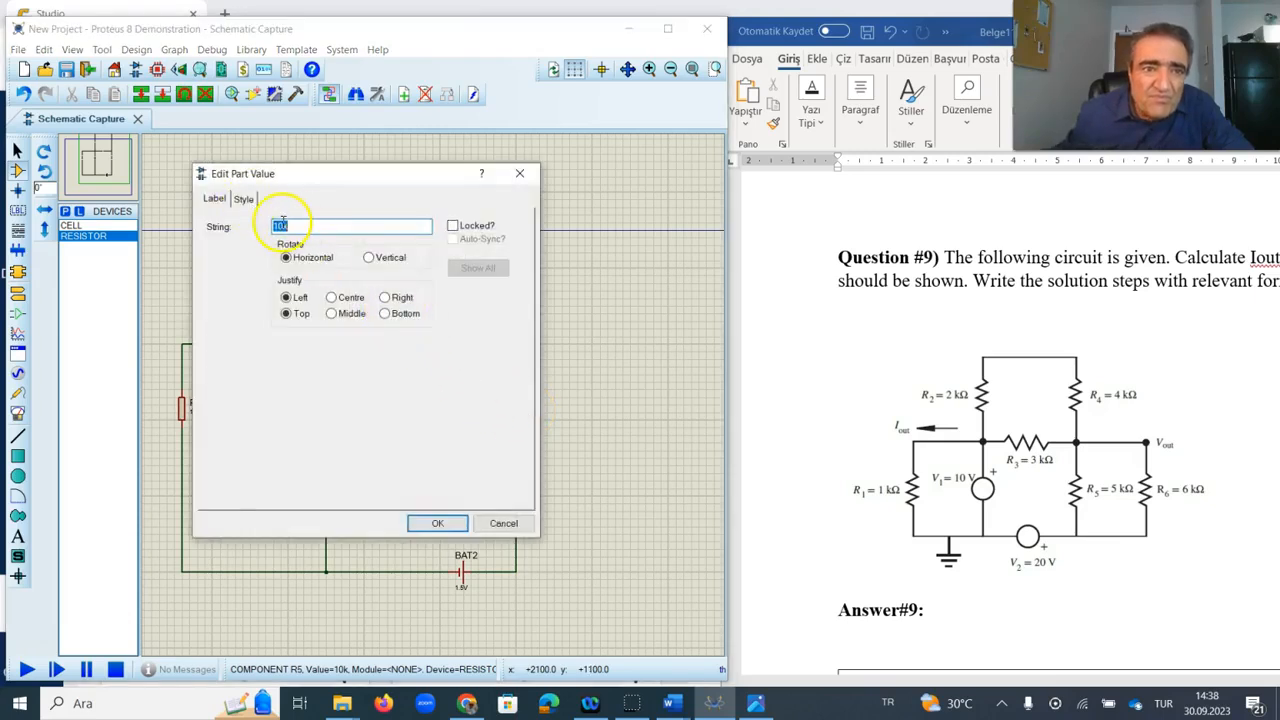
pyautogui.write('5k')
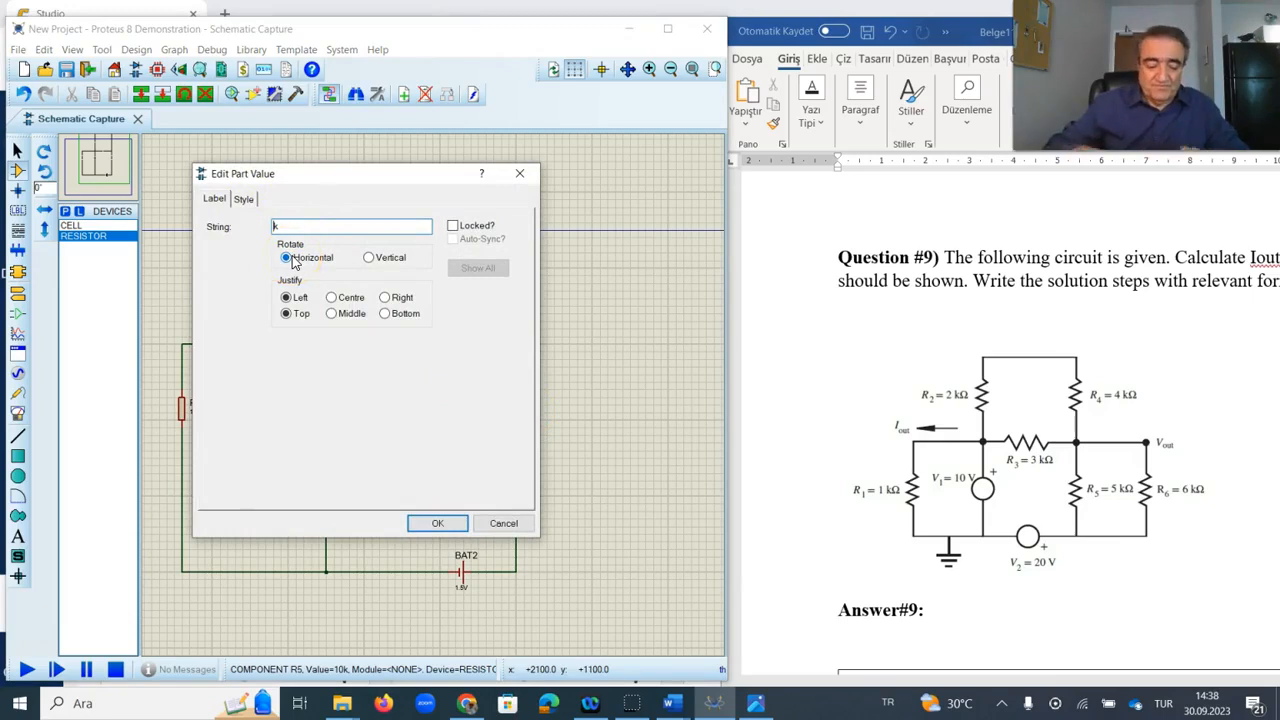
pyautogui.click(427, 523)
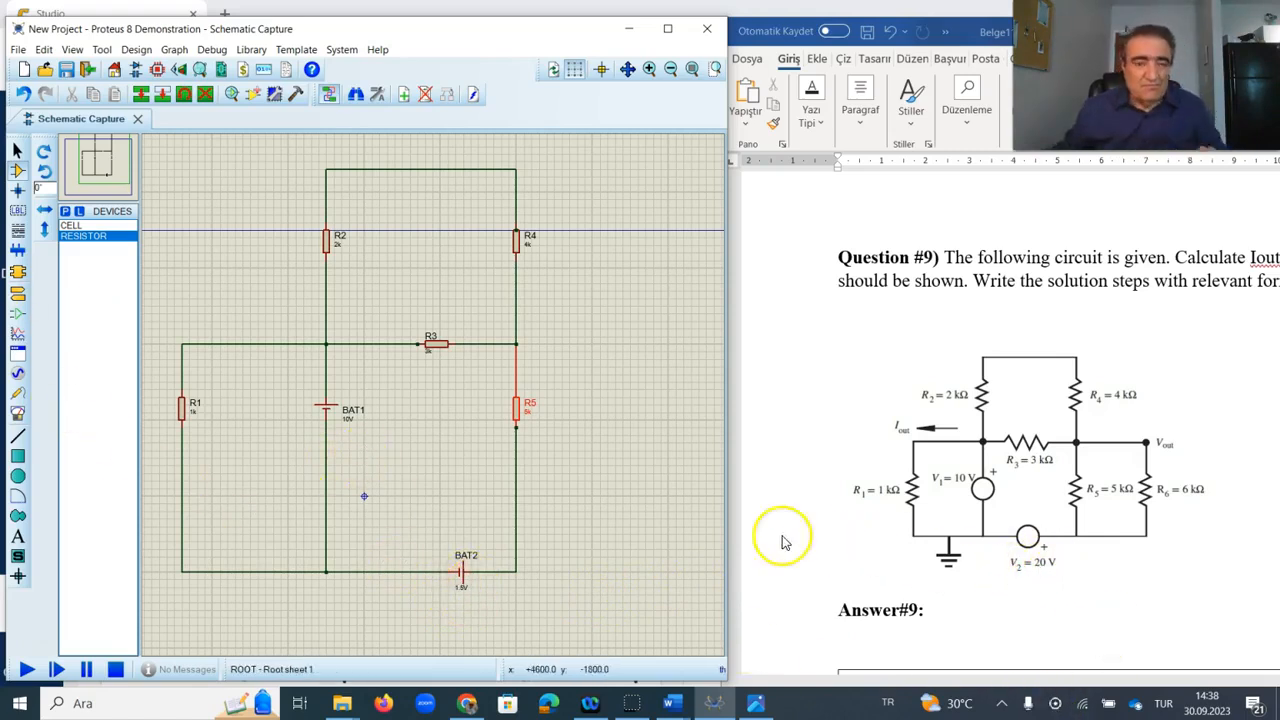
# Step: Set the voltage of source BAT2 in the lower wire to 20V
pyautogui.click(98, 183)
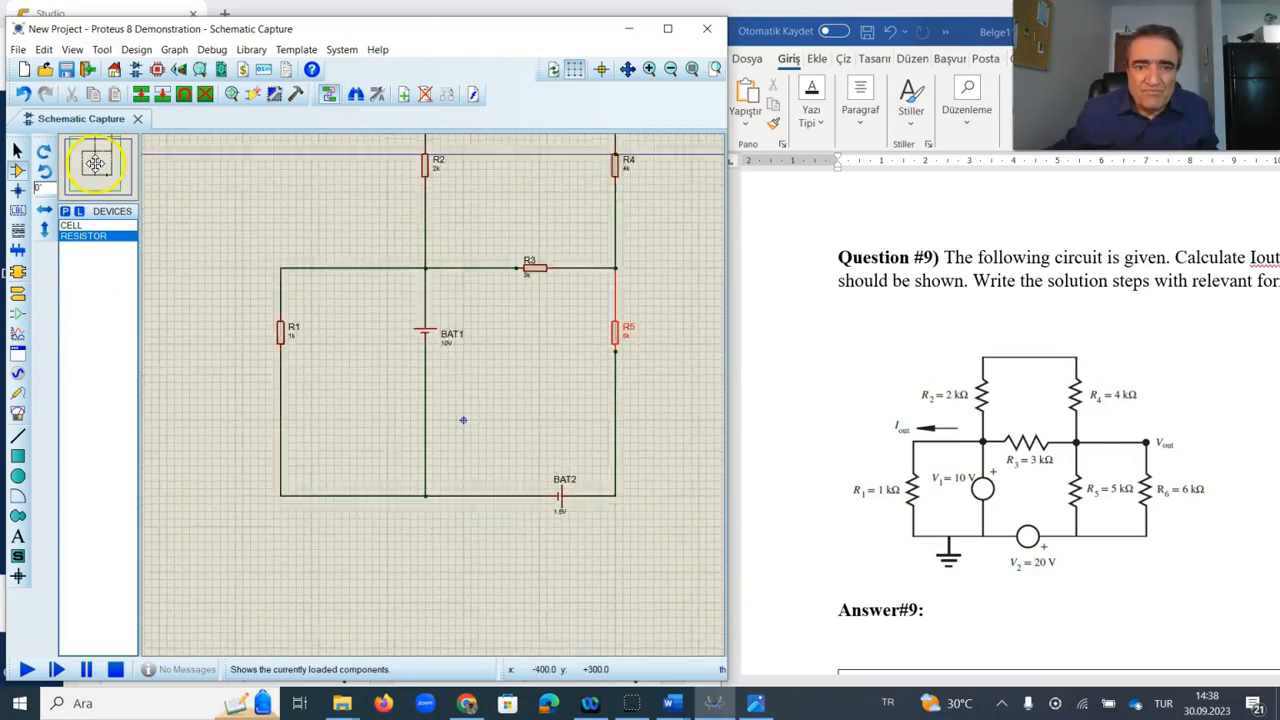
pyautogui.click(98, 173)
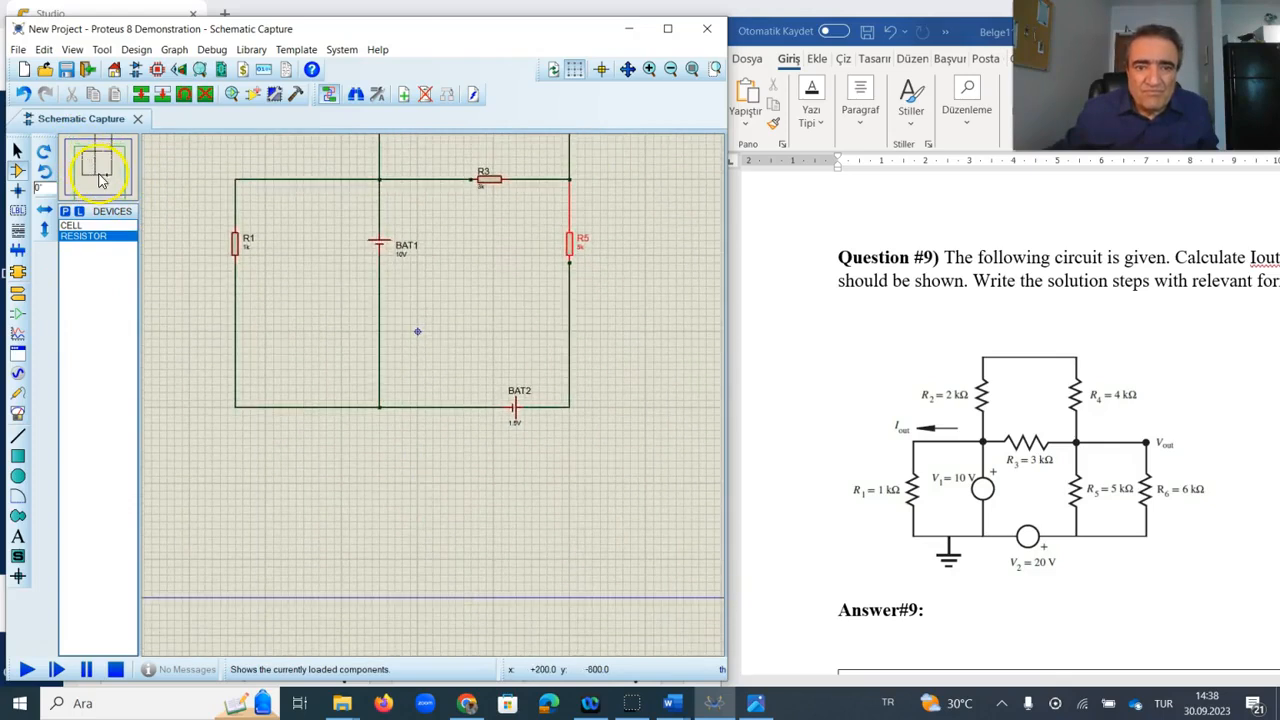
pyautogui.doubleClick(514, 426)
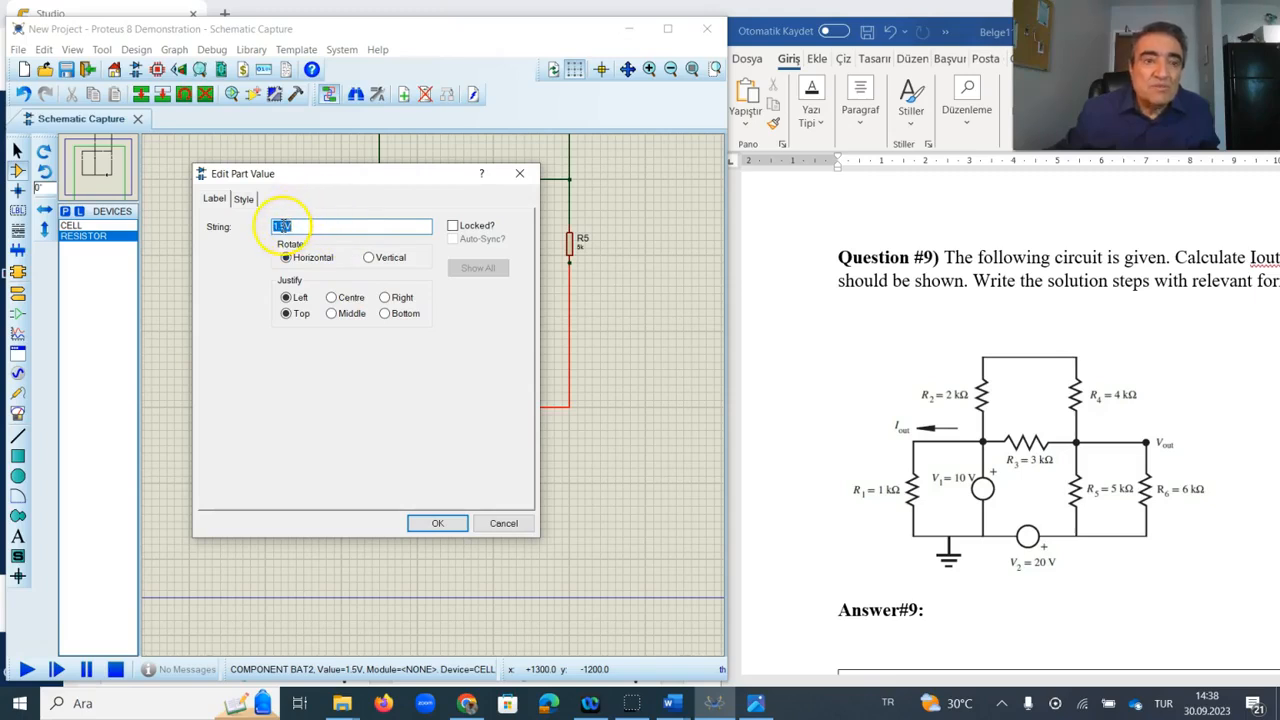
pyautogui.click(286, 222)
pyautogui.press('BackSpace')
pyautogui.press('BackSpace')
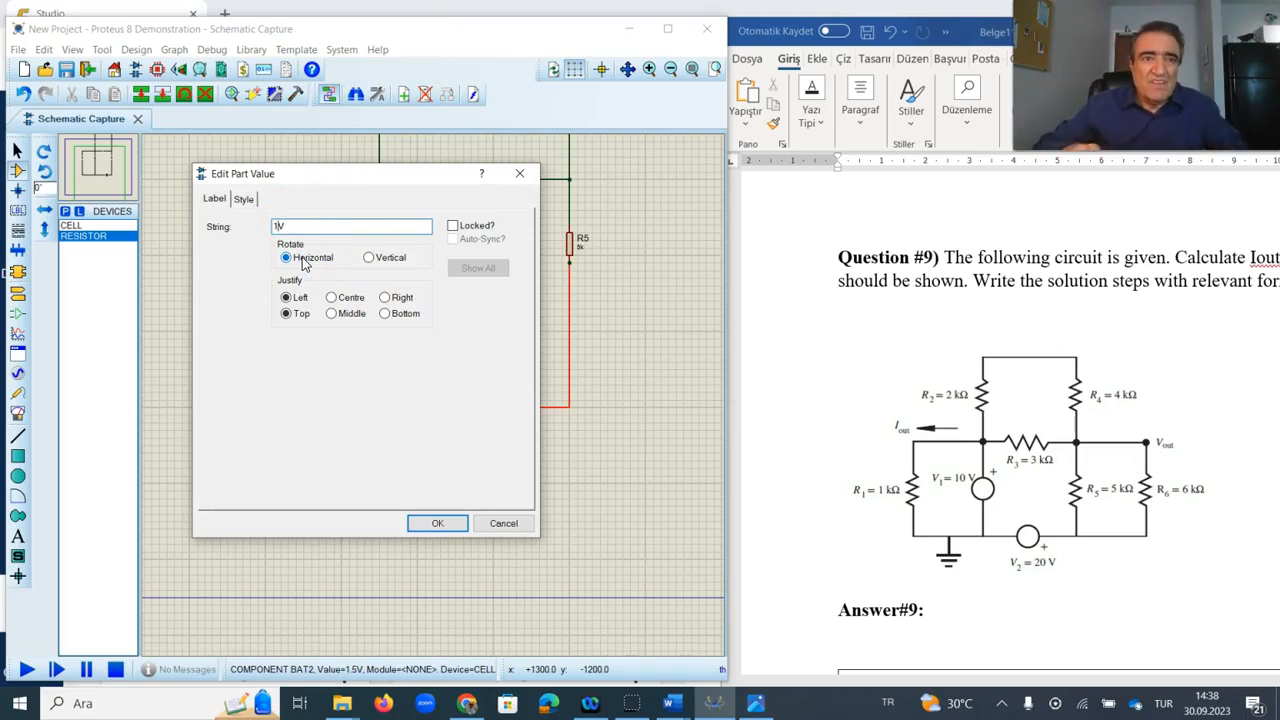
pyautogui.write('20')
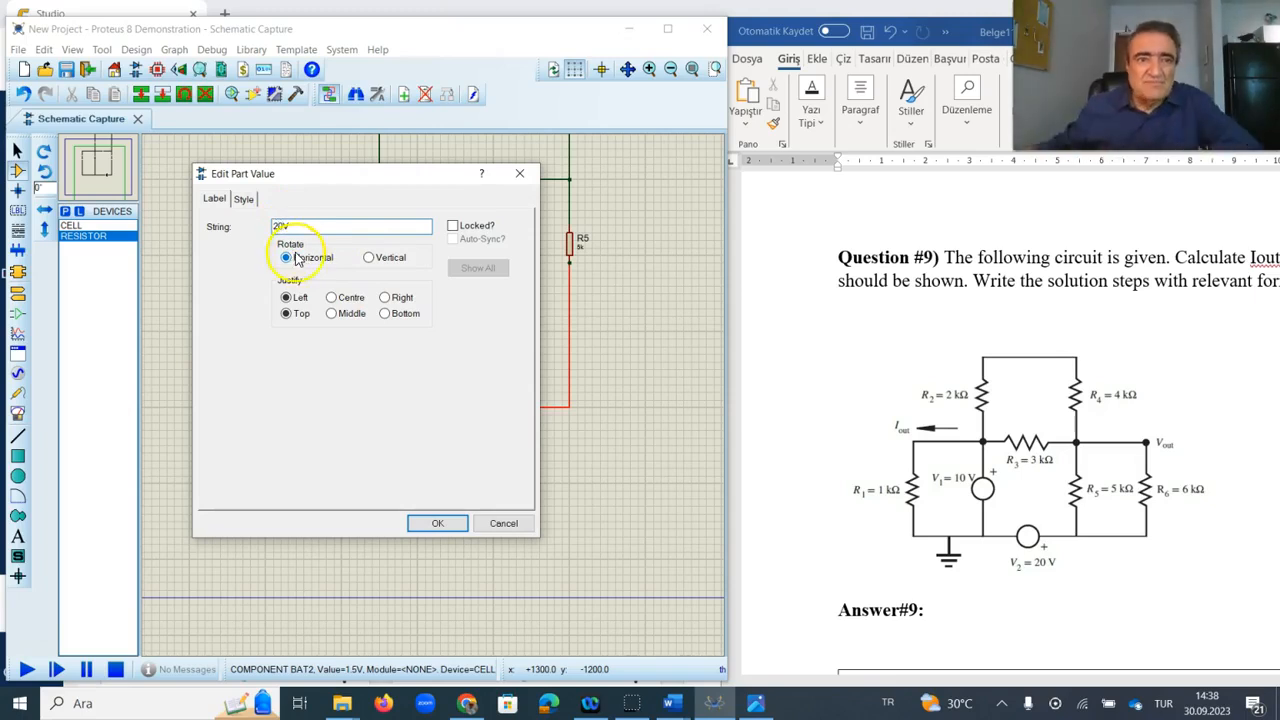
pyautogui.click(425, 523)
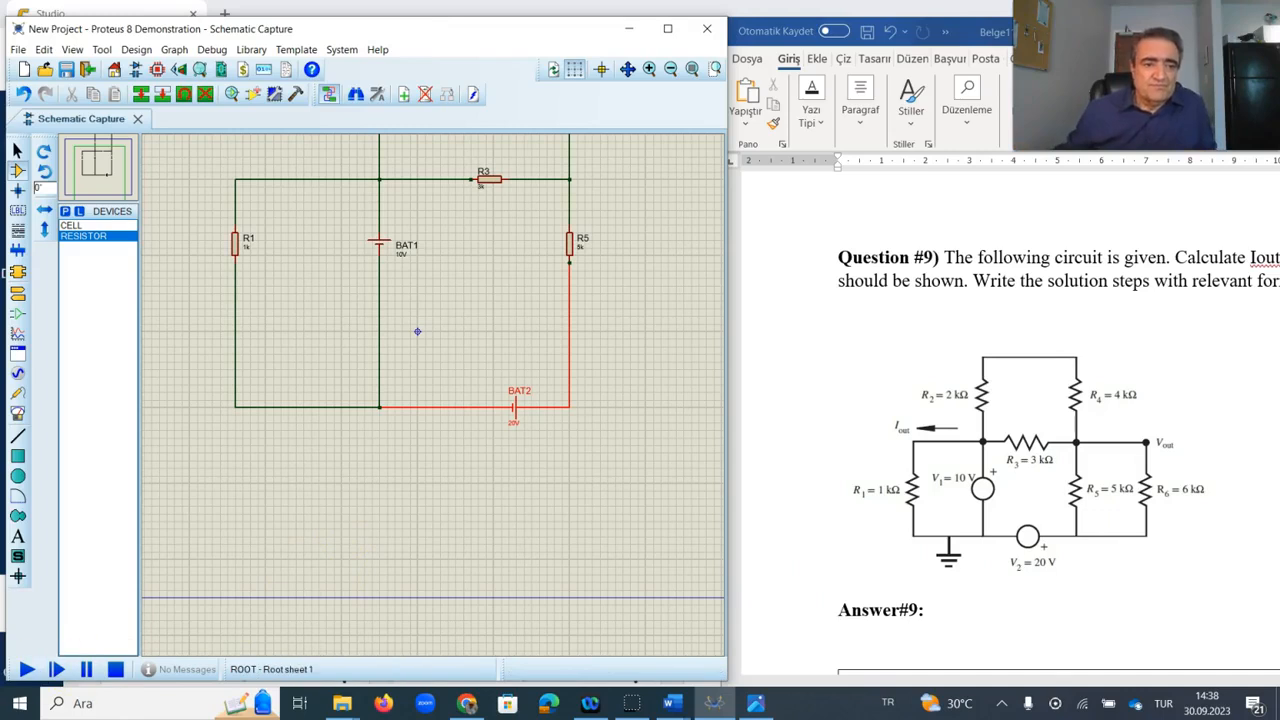
# Step: Move resistor R6 from outside the sheet border into the circuit area beside R5, on the side away from BAT1
pyautogui.scroll(-5, 408, 463)
pyautogui.scroll(3, 434, 389)
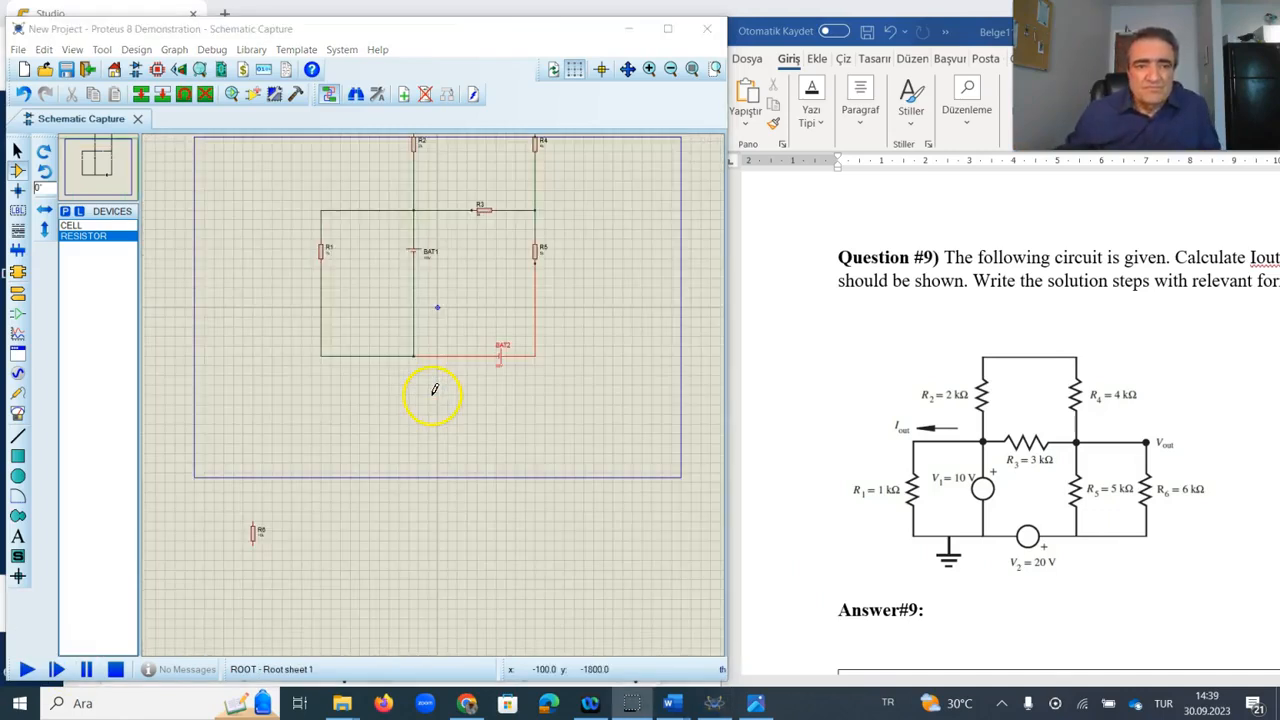
pyautogui.click(256, 535)
pyautogui.click(257, 531)
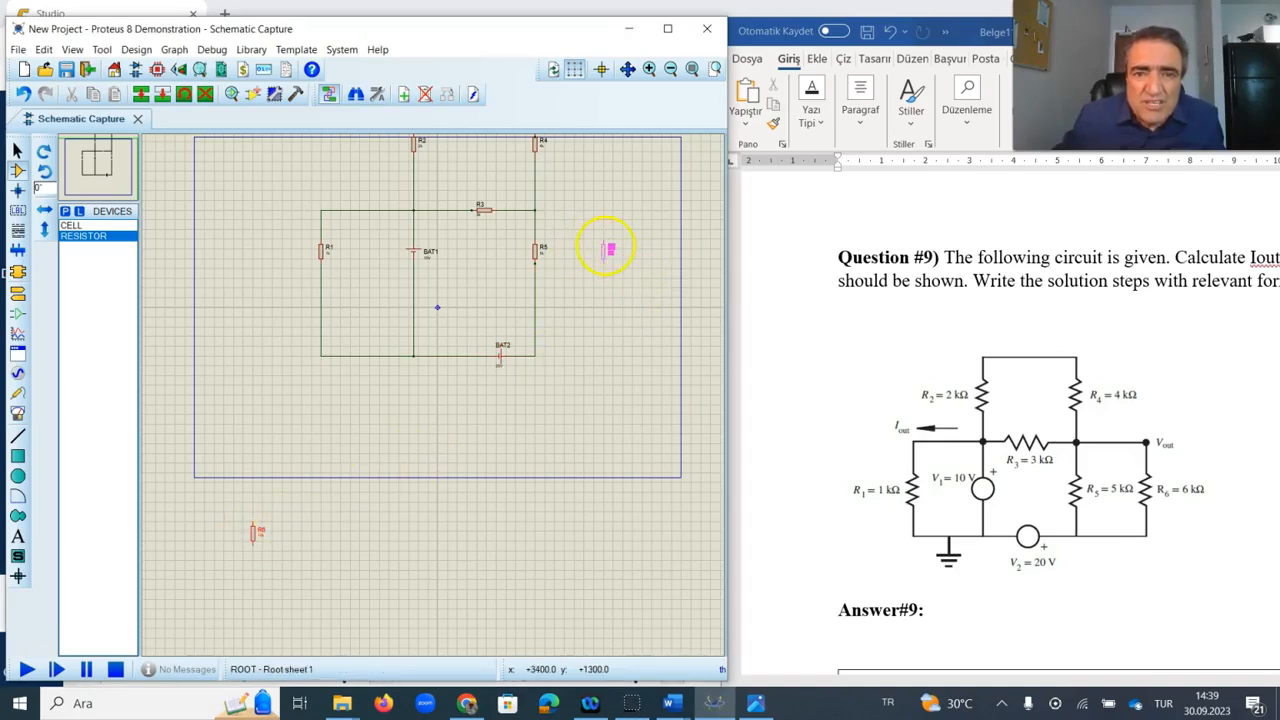
pyautogui.click(619, 253)
pyautogui.click(616, 400)
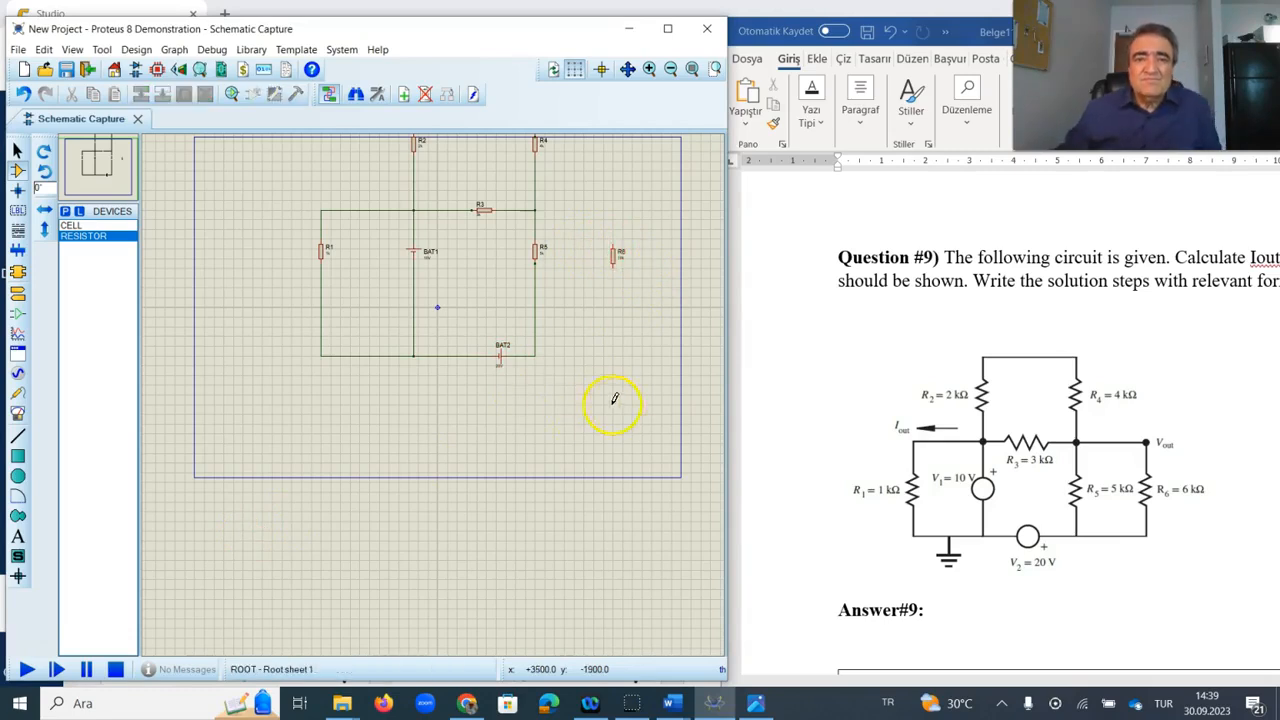
# Step: Wire the junction of R3, R4 and R5 to the upper terminal of R6
pyautogui.scroll(2, 597, 313)
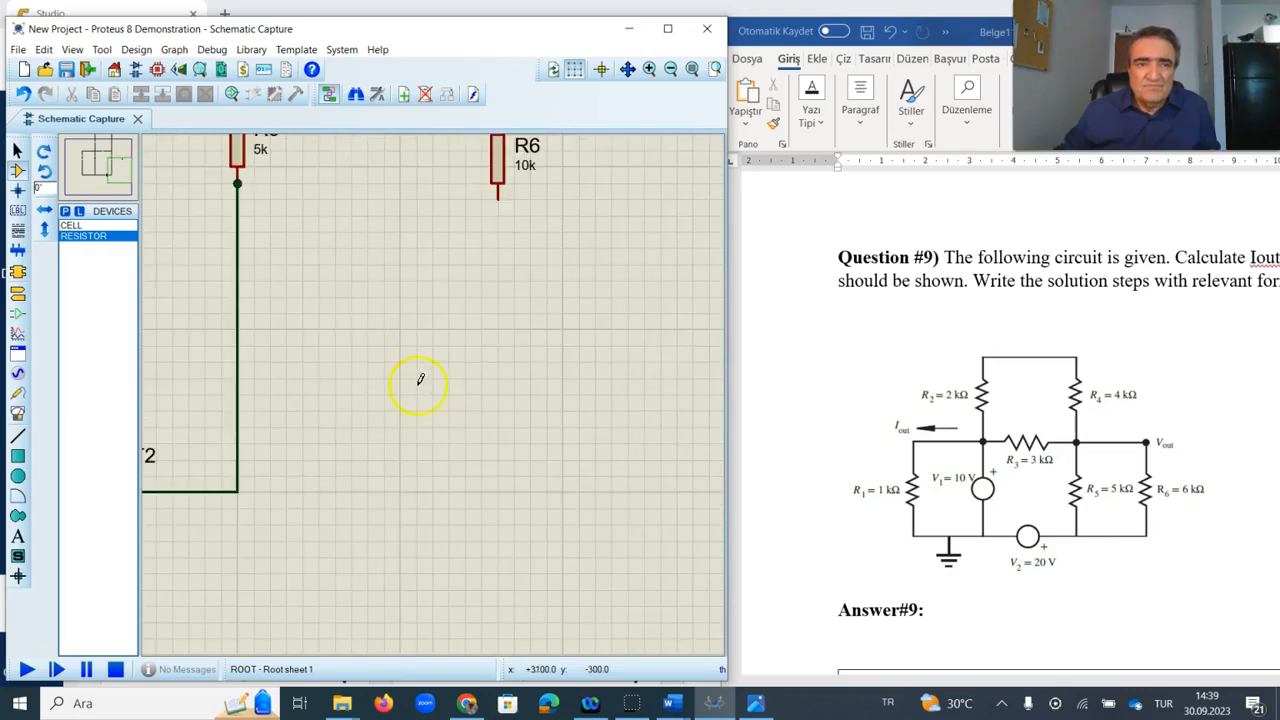
pyautogui.click(114, 170)
pyautogui.moveTo(114, 163)
pyautogui.mouseDown()
pyautogui.moveTo(110, 150)
pyautogui.moveTo(135, 175)
pyautogui.moveTo(110, 152)
pyautogui.moveTo(99, 175)
pyautogui.moveTo(119, 152)
pyautogui.mouseUp()
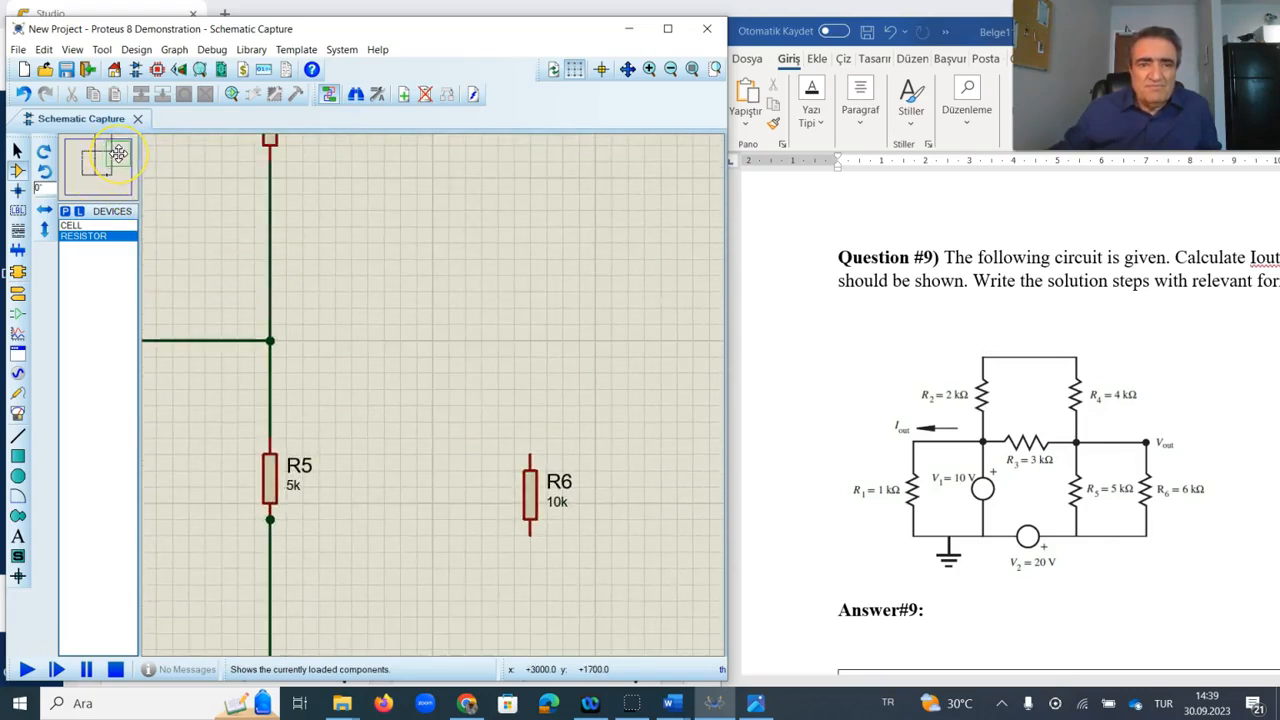
pyautogui.moveTo(270, 341); pyautogui.dragTo(530, 343)
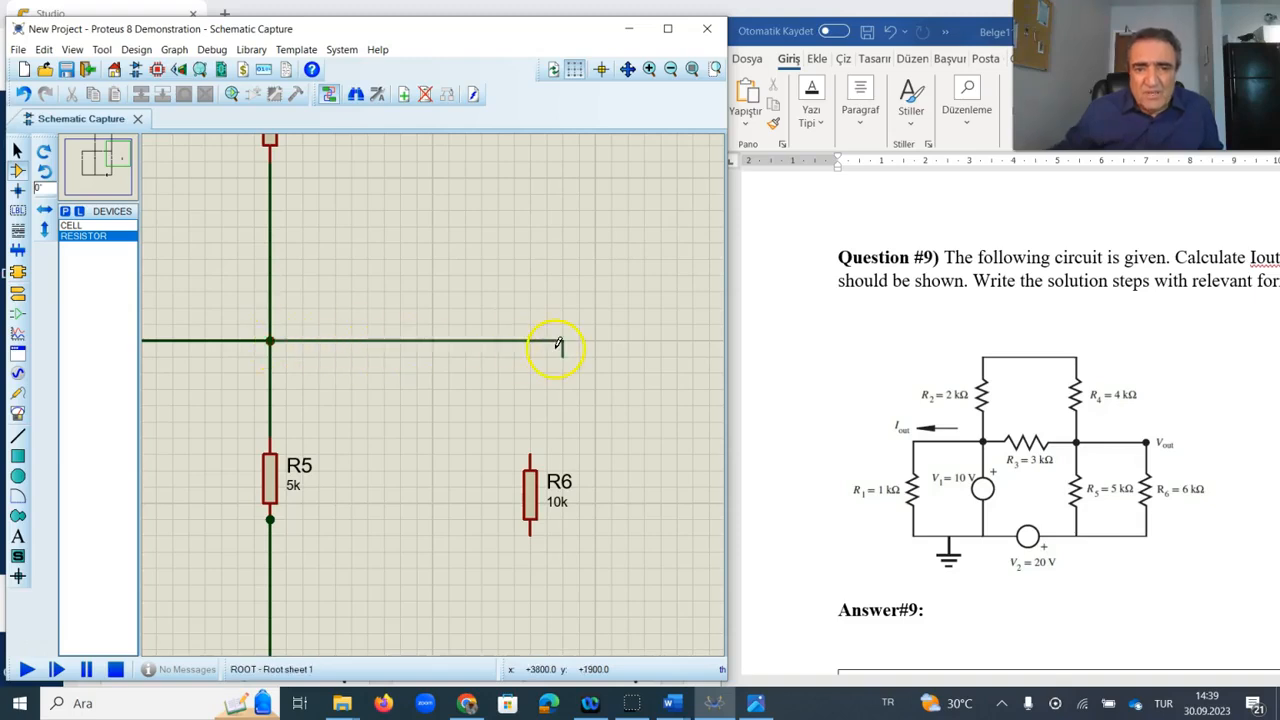
pyautogui.click(530, 452)
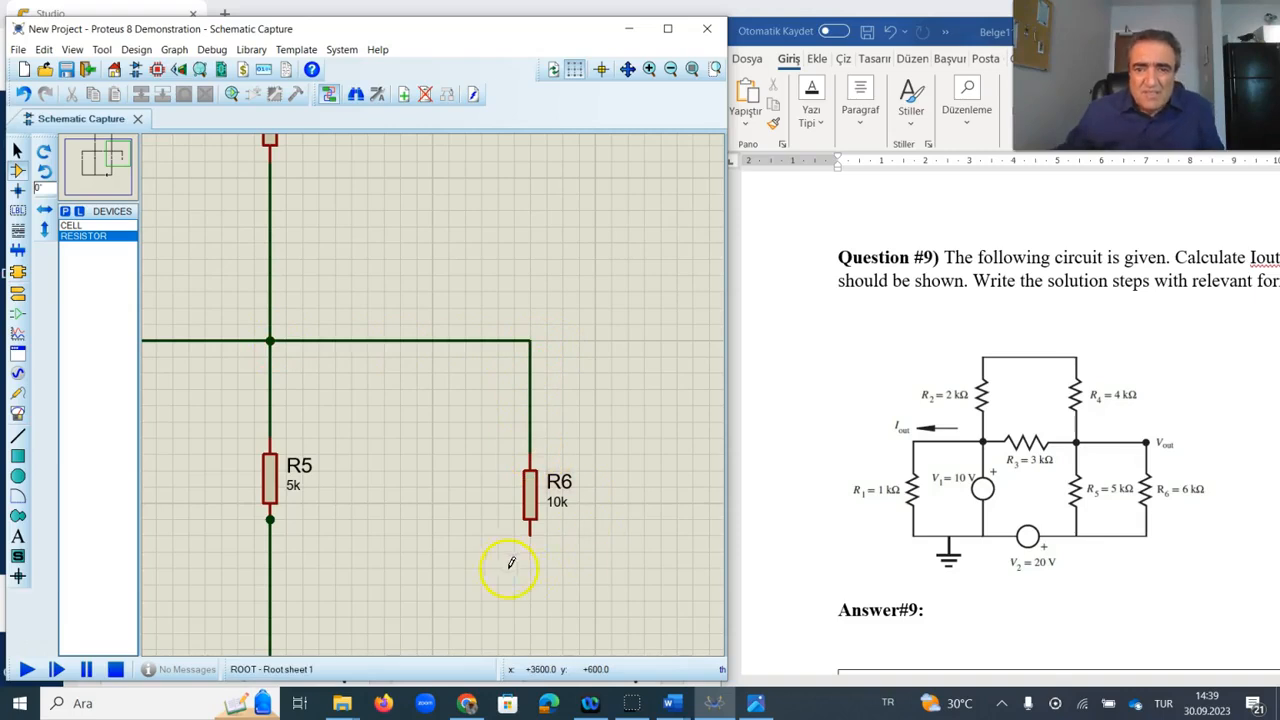
# Step: Wire the lower terminal of R6 to the corner where R5's wire meets BAT2's wire
pyautogui.scroll(-1, 549, 575)
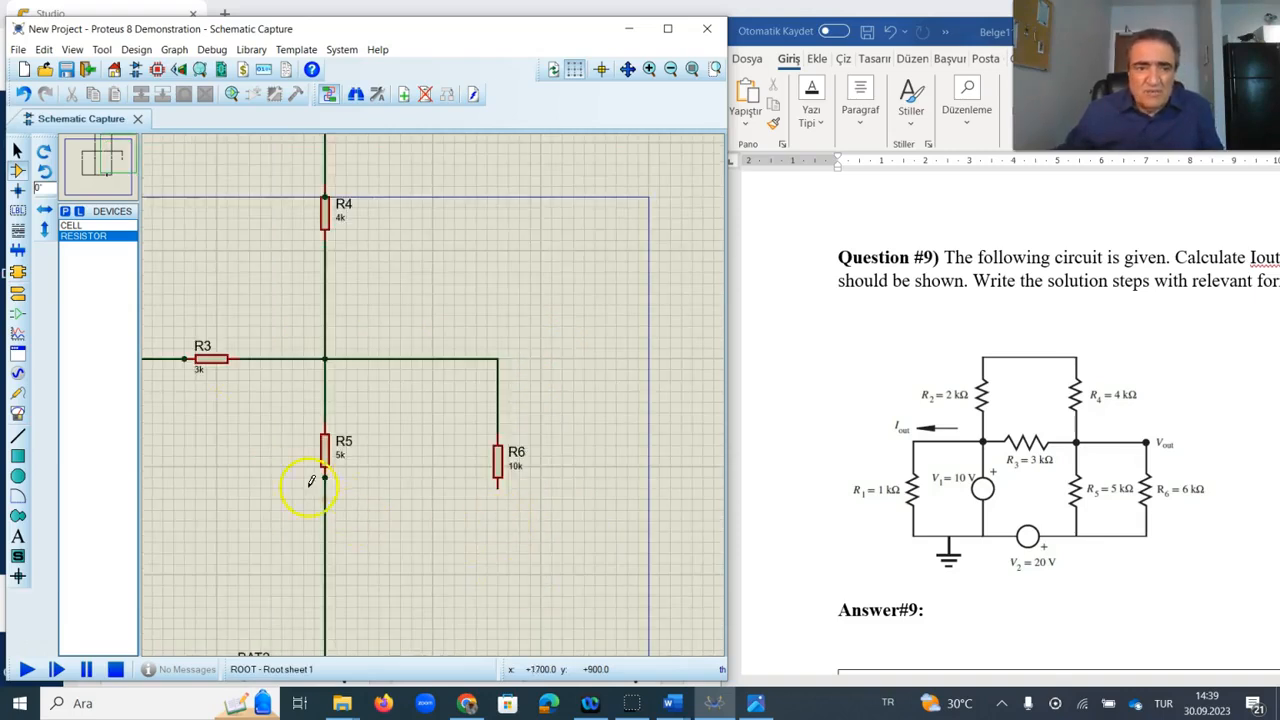
pyautogui.moveTo(116, 172)
pyautogui.mouseDown()
pyautogui.moveTo(106, 161)
pyautogui.moveTo(118, 135)
pyautogui.moveTo(110, 166)
pyautogui.mouseUp()
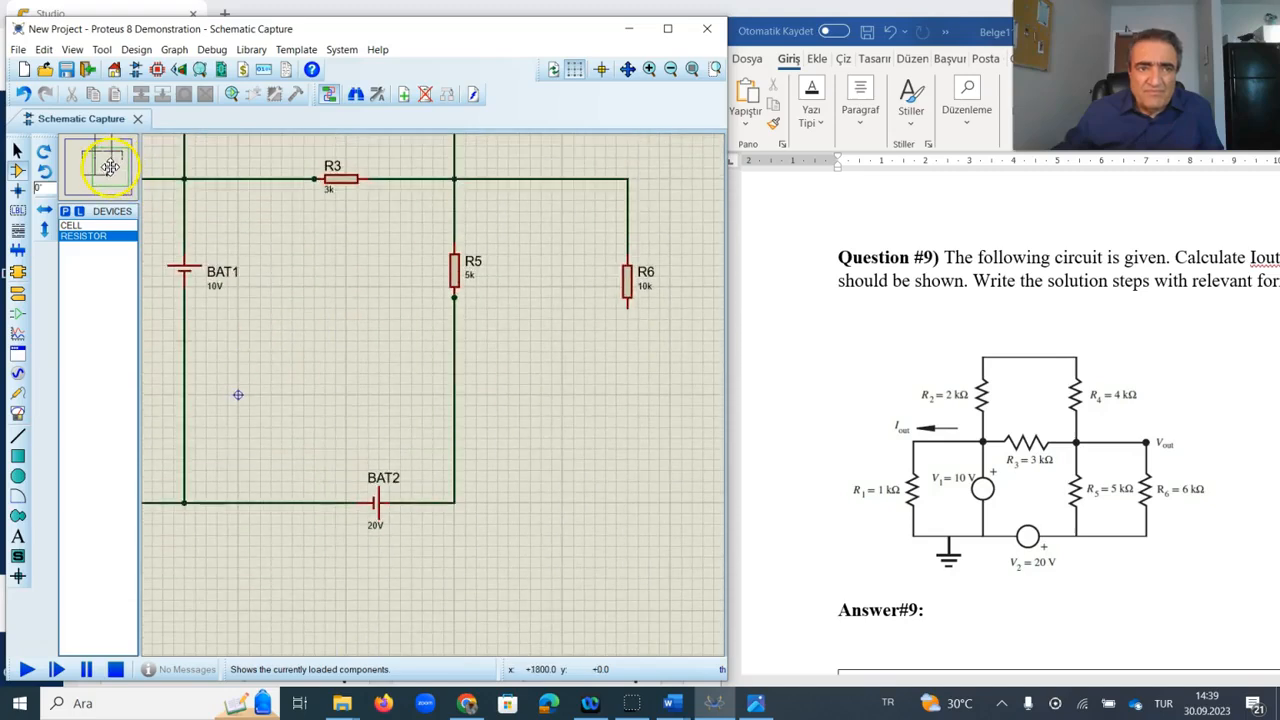
pyautogui.click(629, 313)
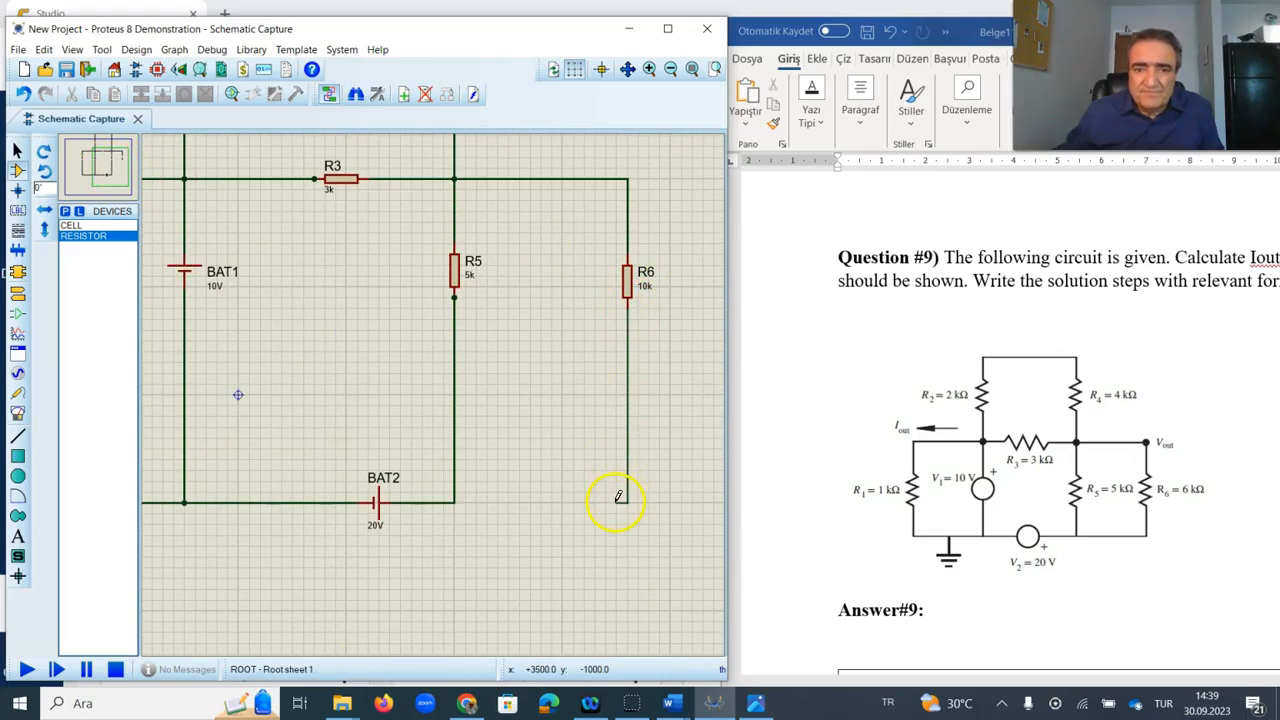
pyautogui.click(455, 501)
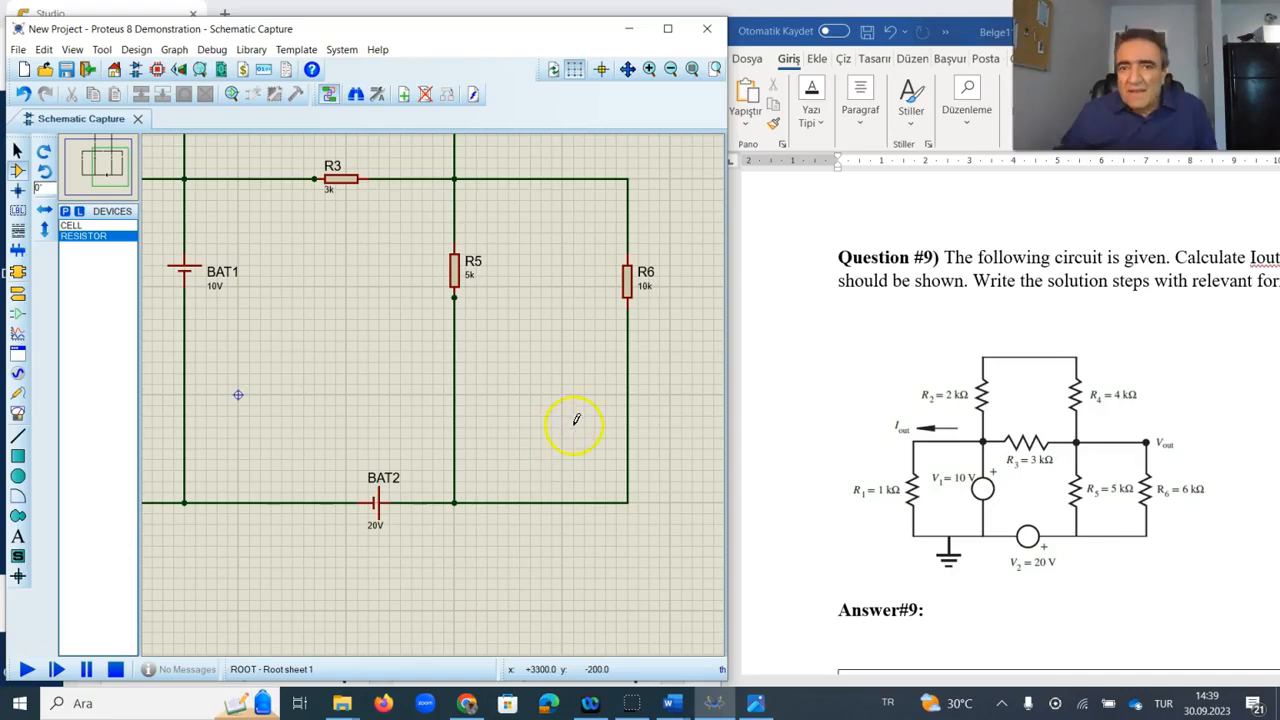
# Step: Set the resistance of R6 to 6k
pyautogui.click(645, 297)
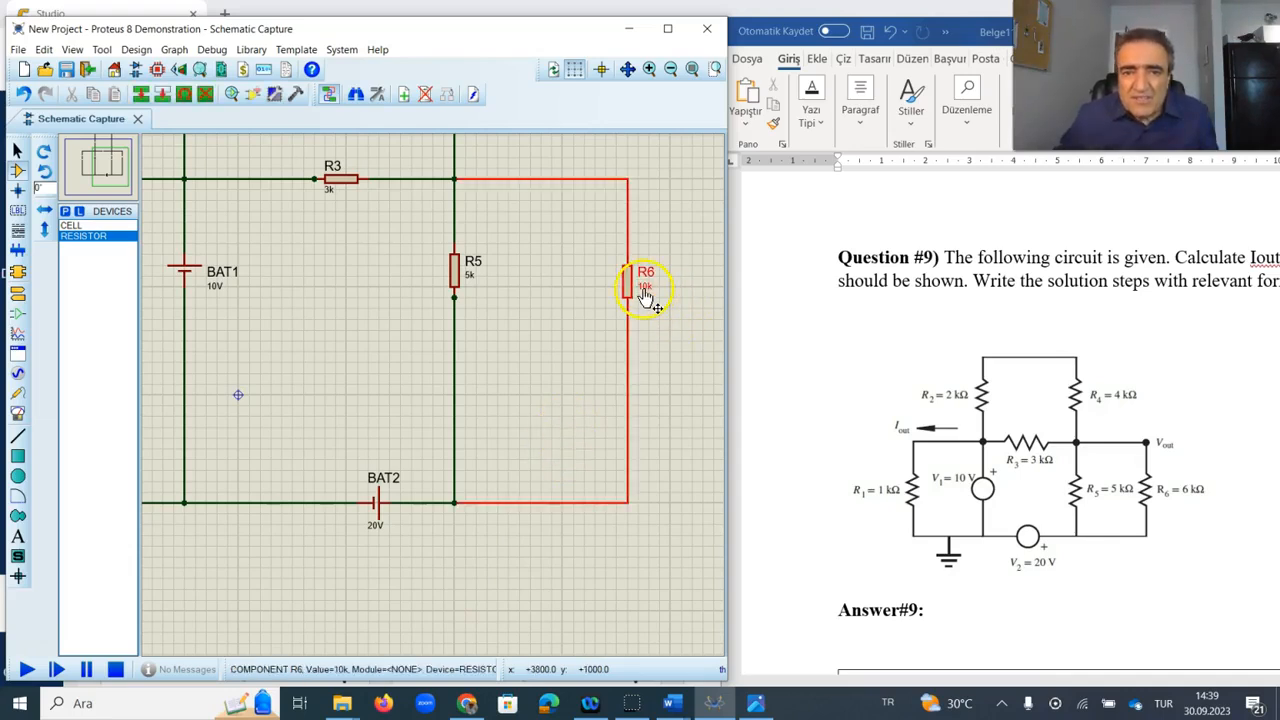
pyautogui.doubleClick(645, 290)
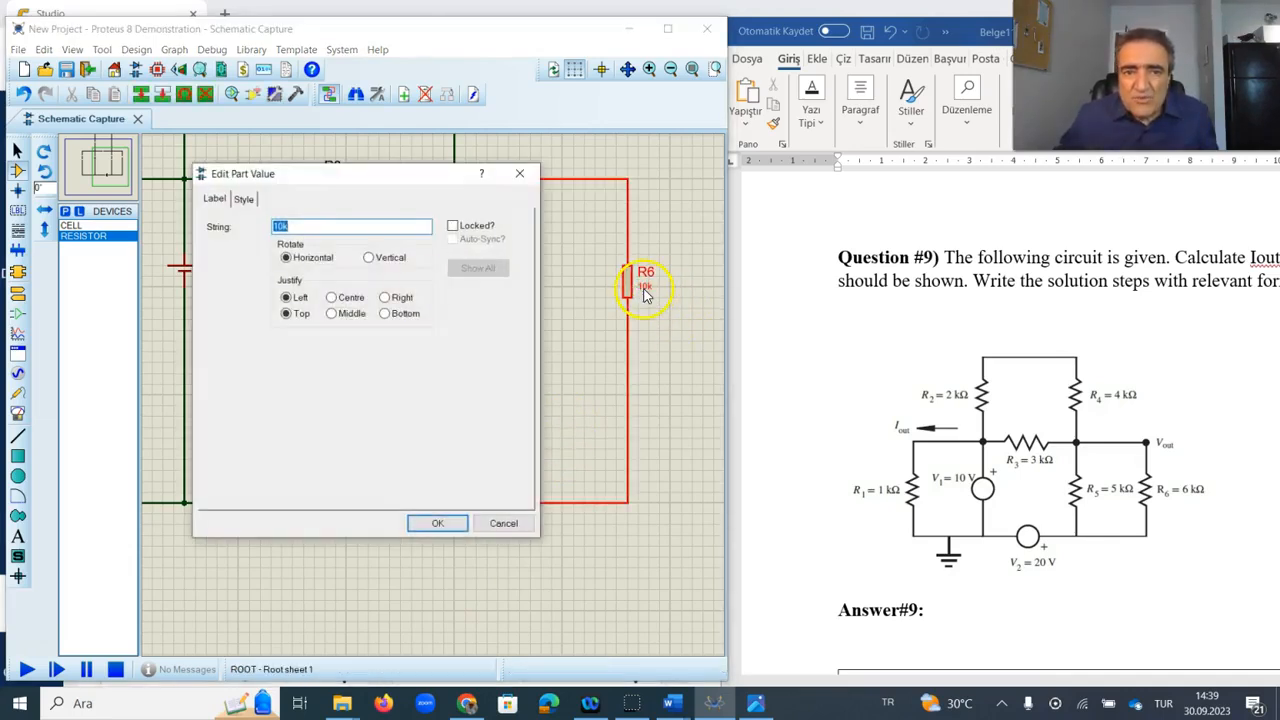
pyautogui.click(280, 226)
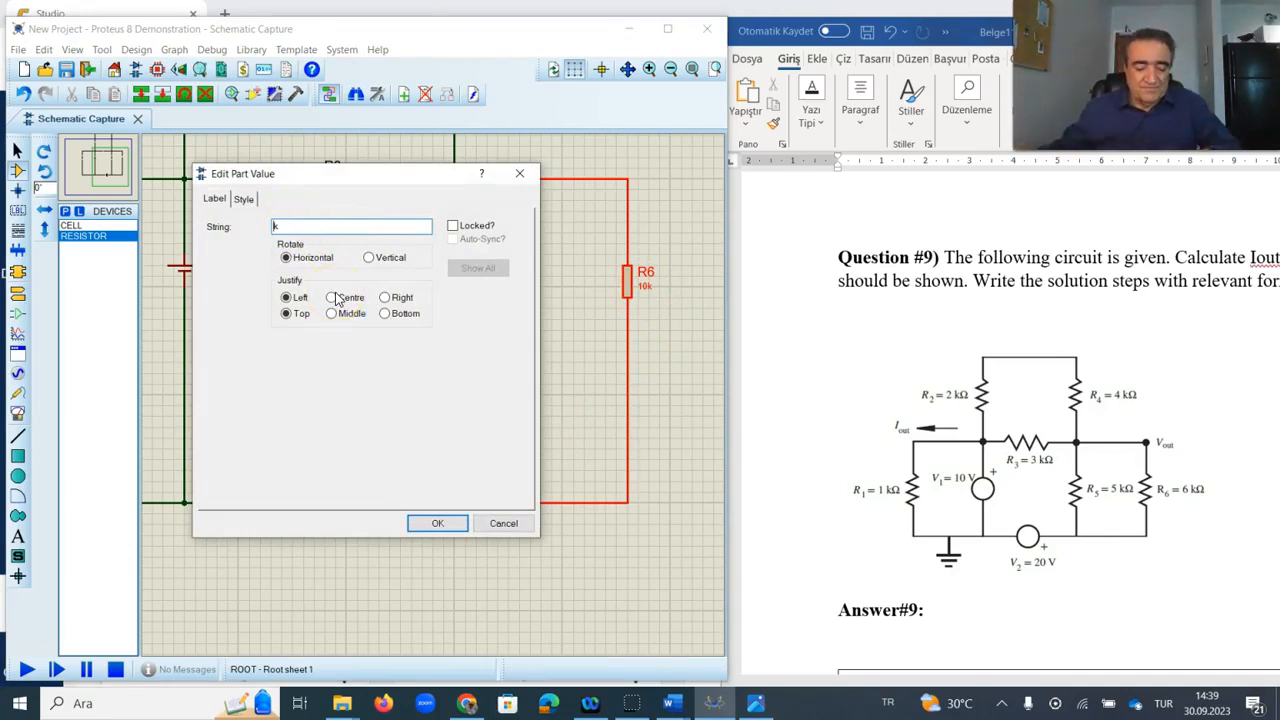
pyautogui.click(435, 525)
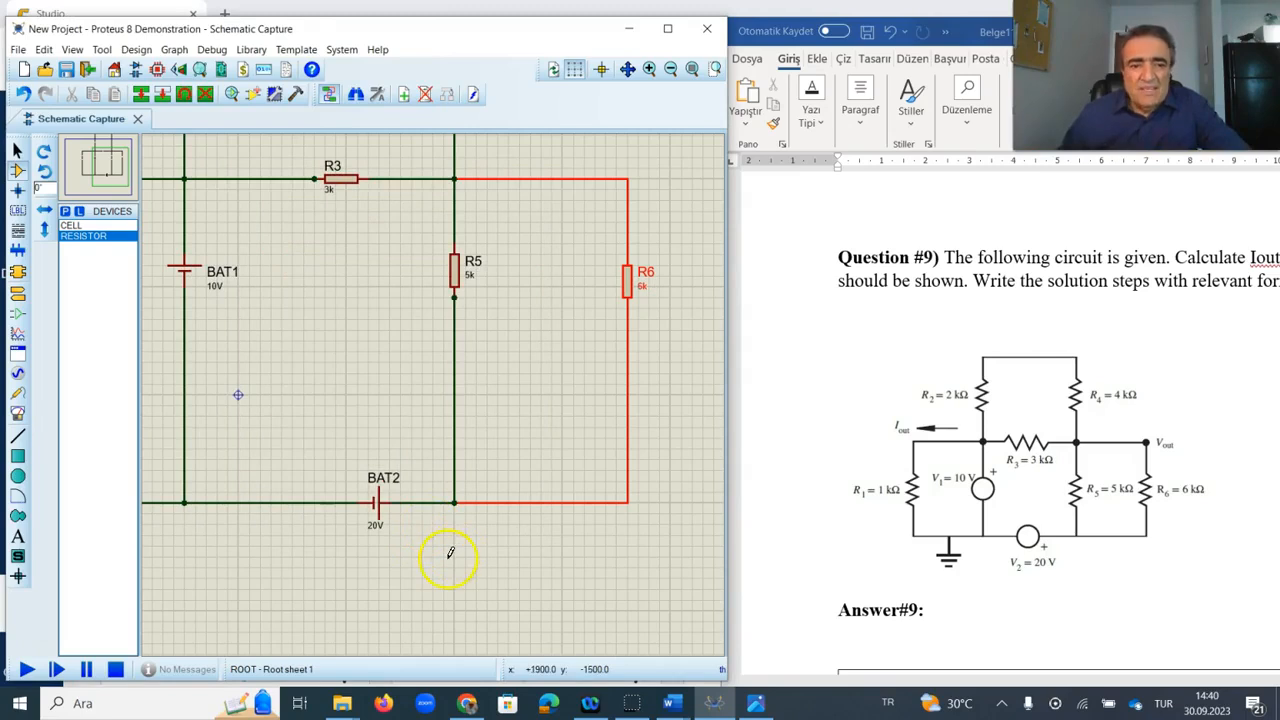
# Step: Maximize the schematic window and fit the complete circuit in view
pyautogui.scroll(1, 390, 485)
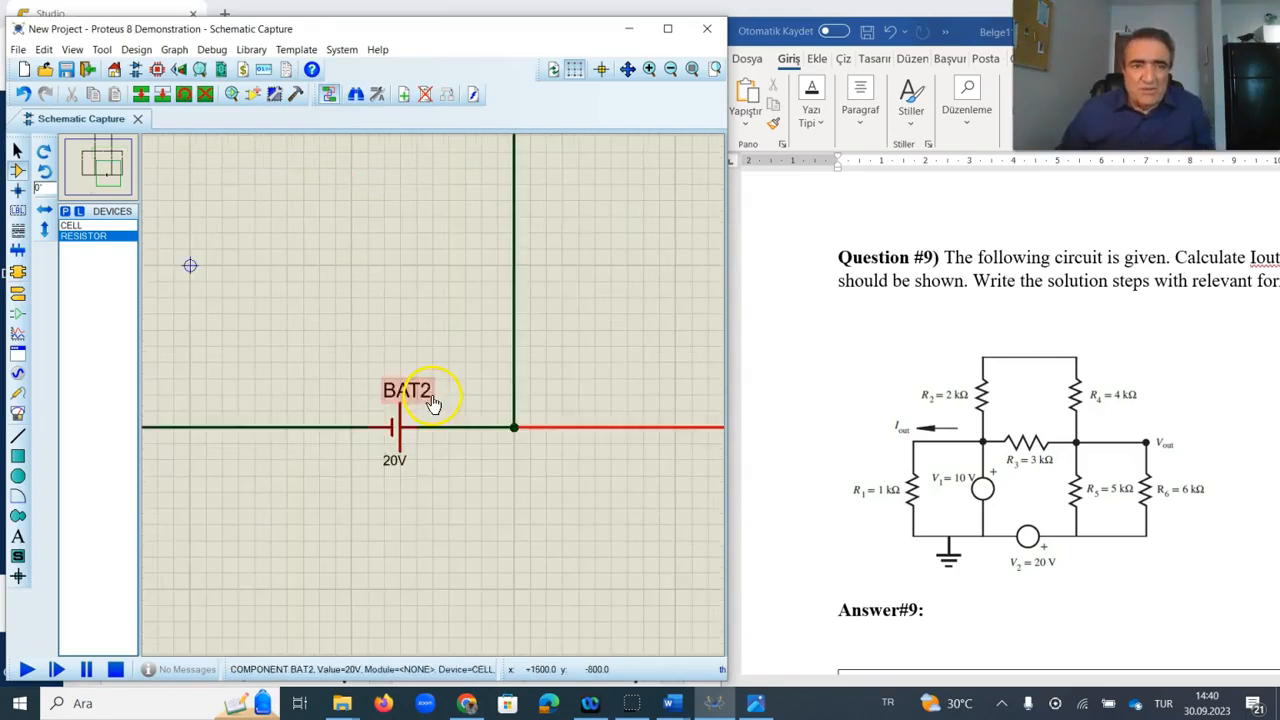
pyautogui.scroll(-3, 432, 402)
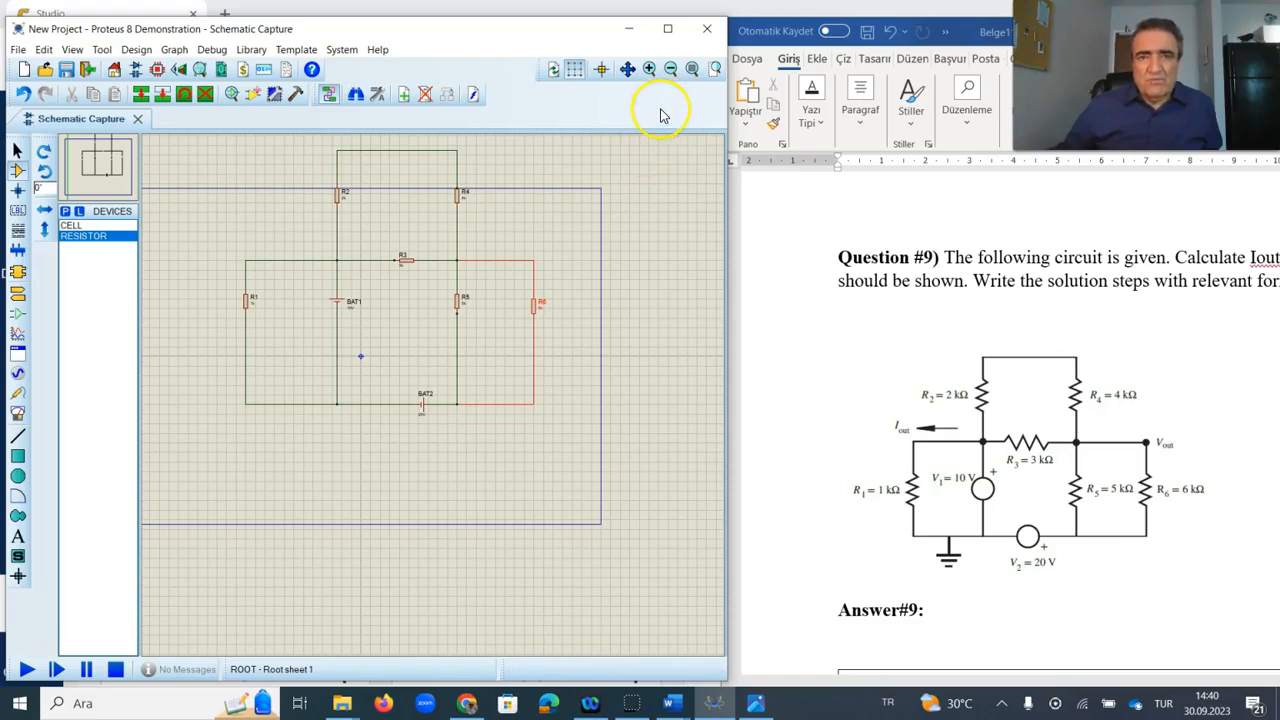
pyautogui.moveTo(386, 28); pyautogui.dragTo(521, 121)
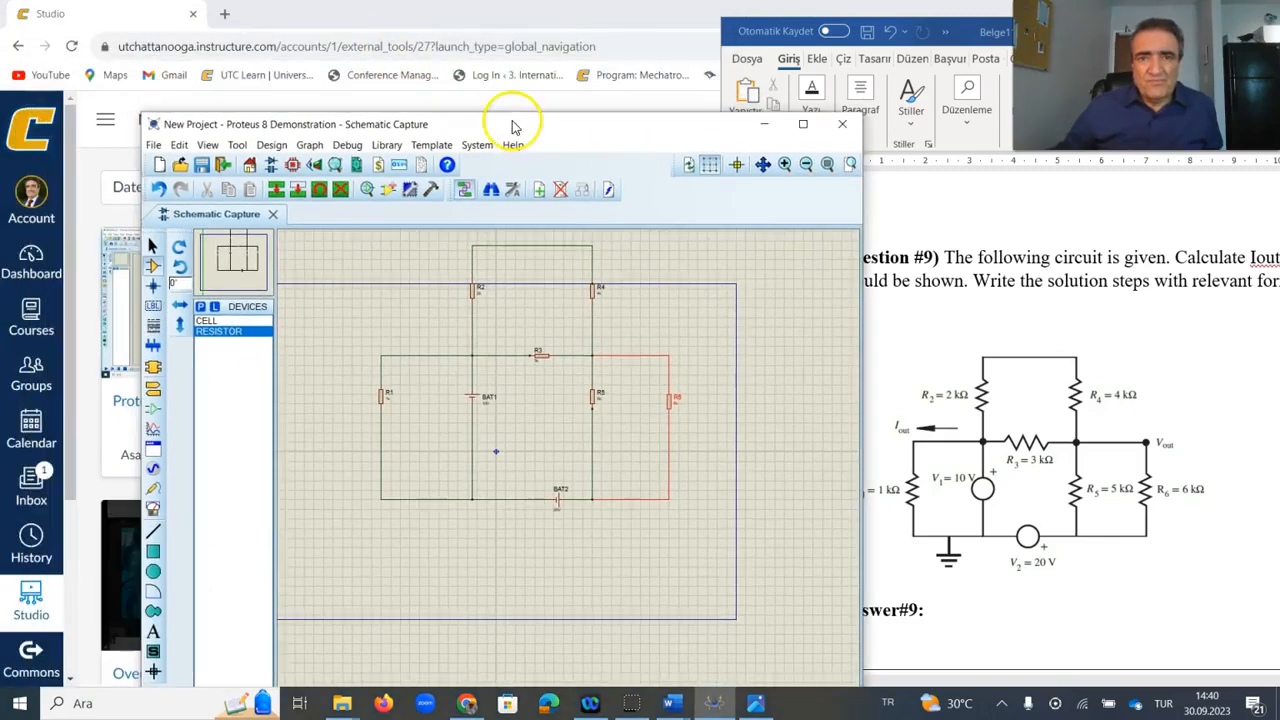
pyautogui.click(805, 122)
pyautogui.scroll(2, 1029, 429)
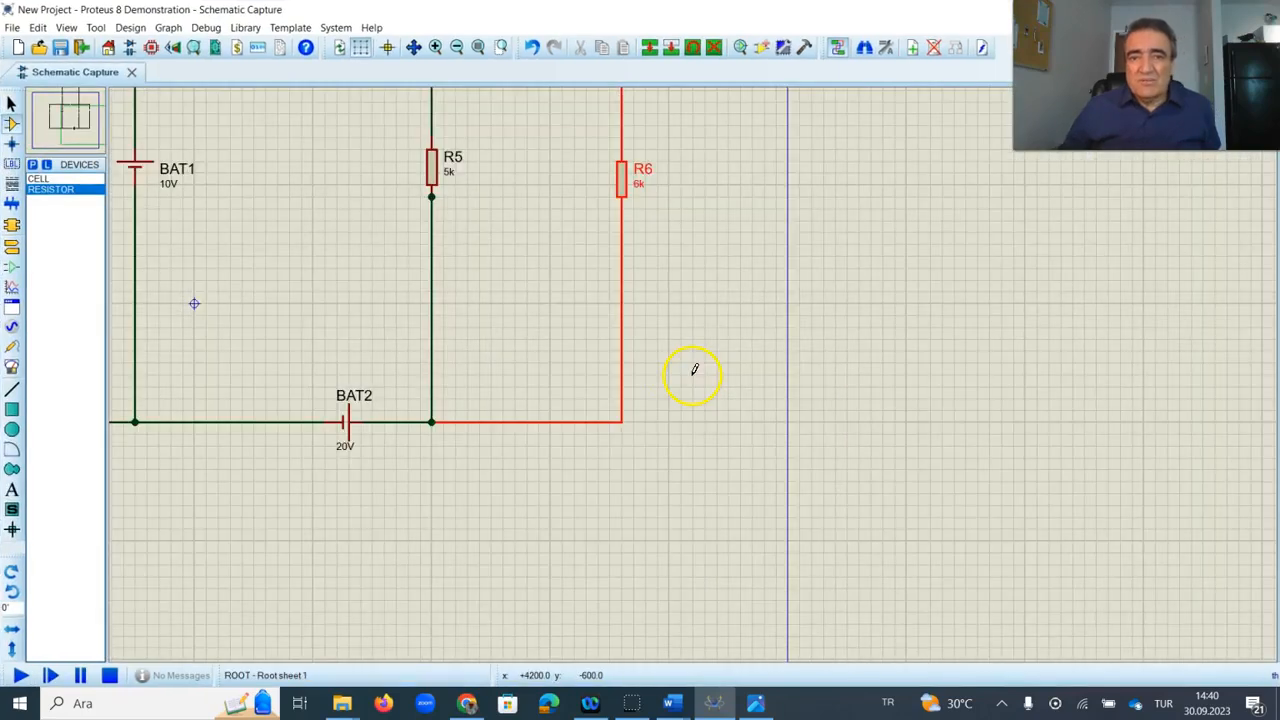
pyautogui.click(69, 113)
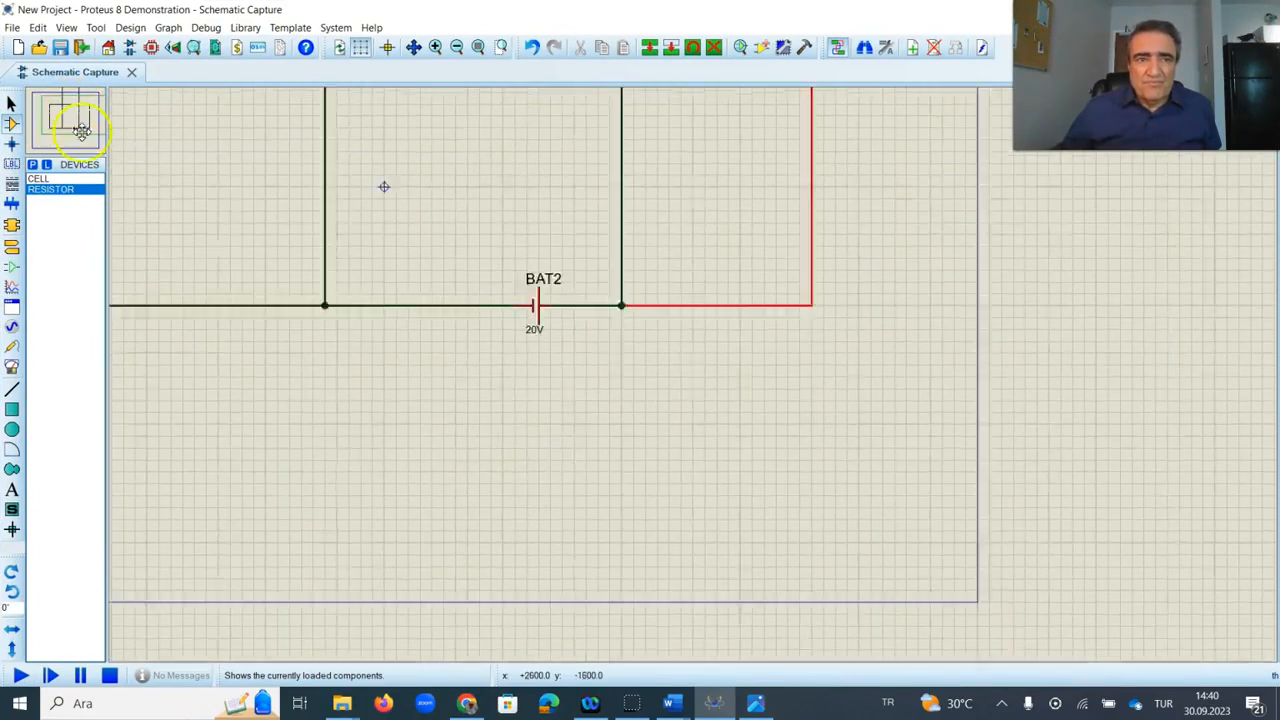
pyautogui.click(72, 112)
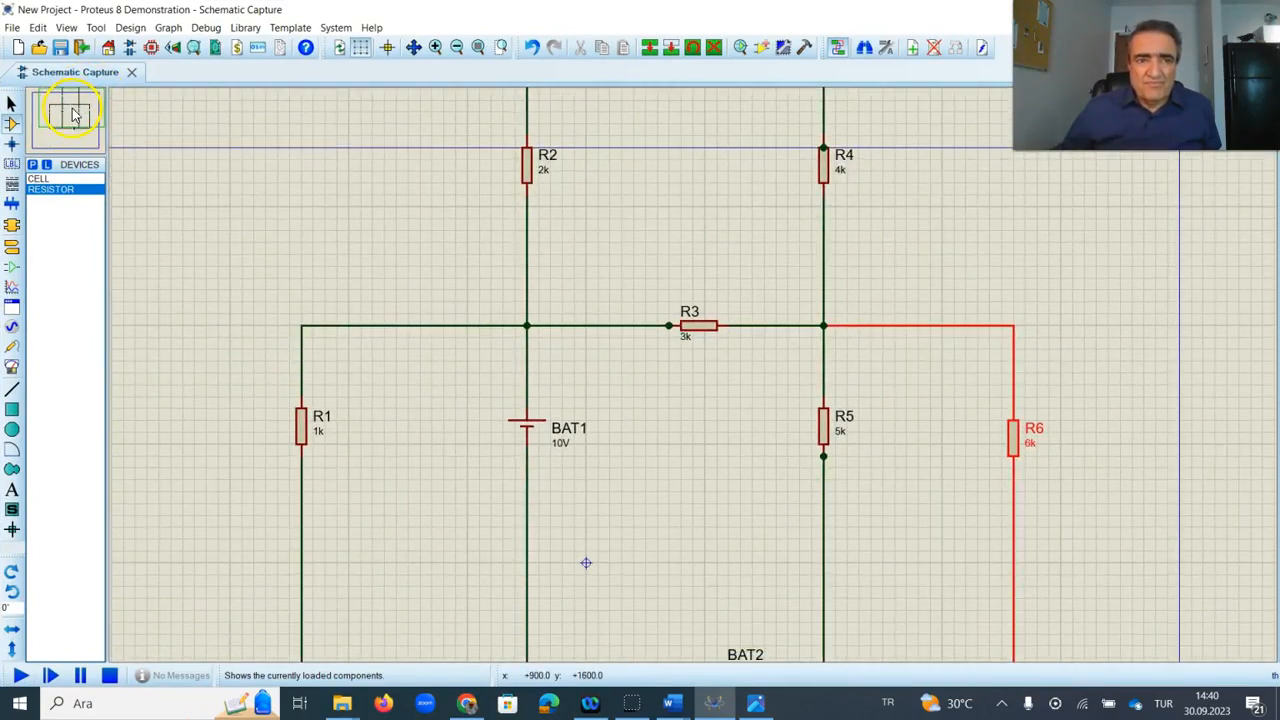
pyautogui.scroll(-1, 340, 245)
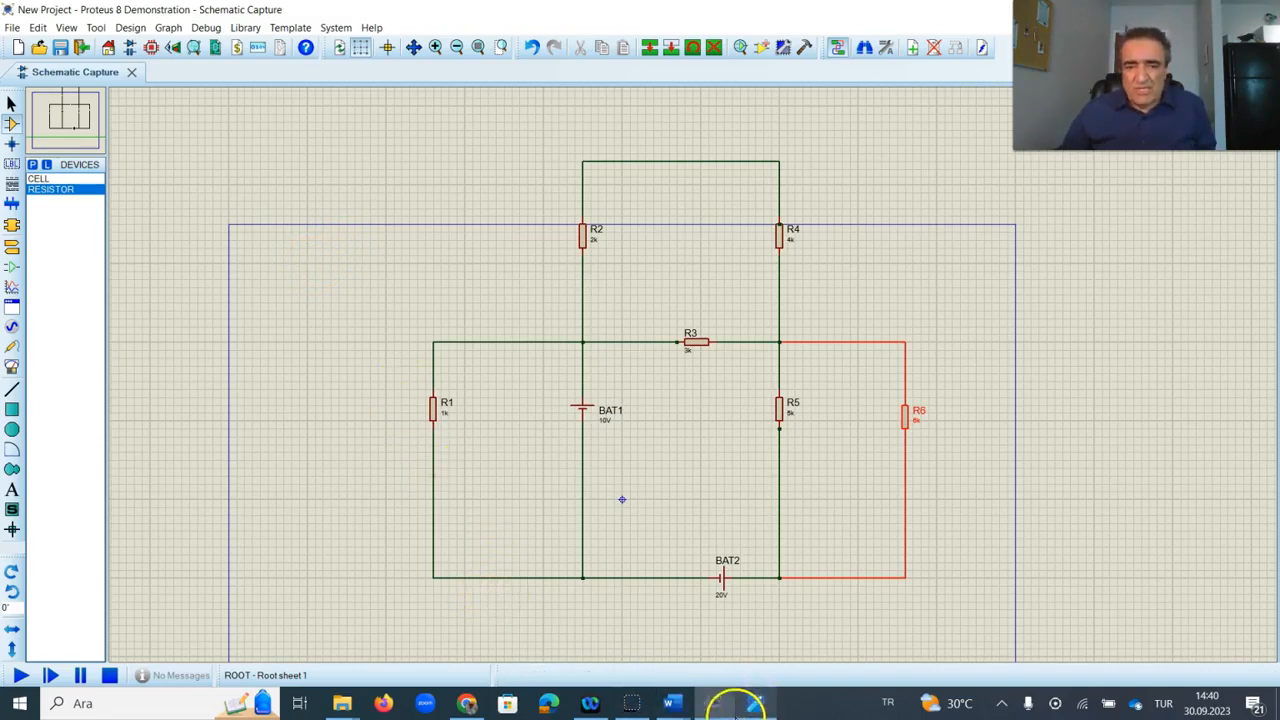
# Step: Check the ground location in the Word diagram and place a GROUND terminal in Proteus below the lower wire between R1 and BAT1
pyautogui.moveTo(674, 707)
pyautogui.moveTo(700, 686)
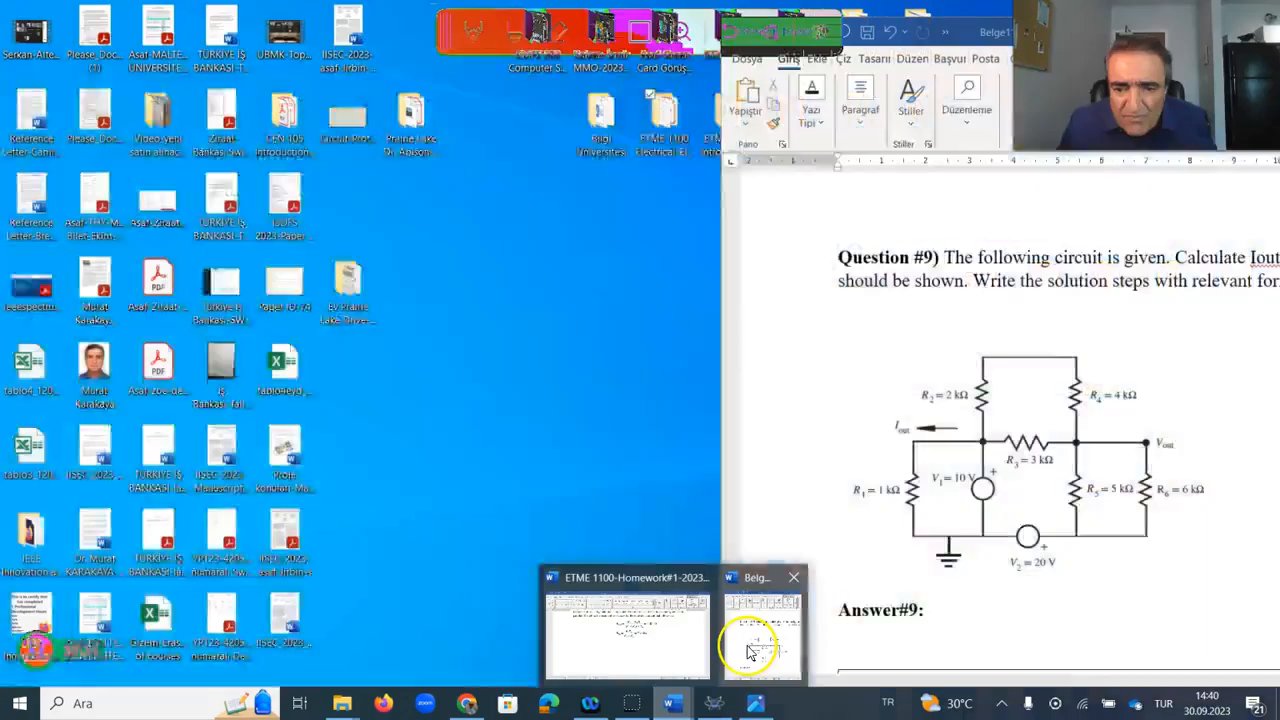
pyautogui.click(745, 645)
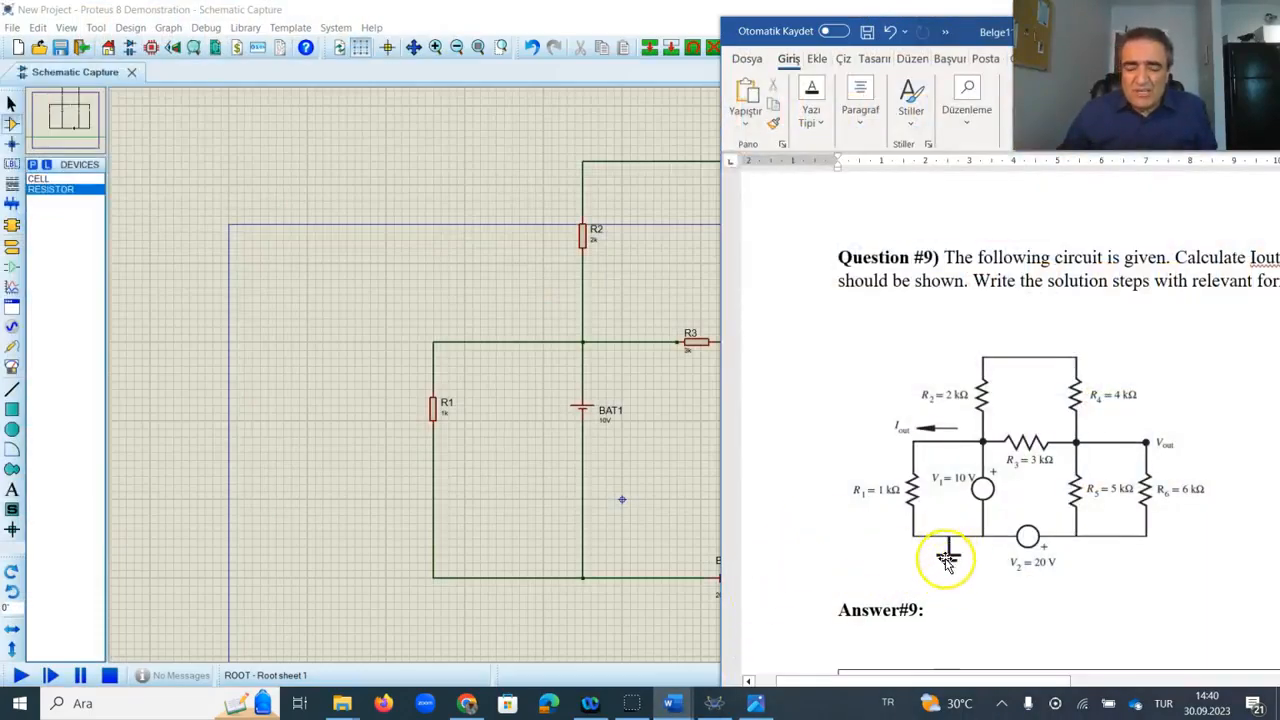
pyautogui.click(712, 706)
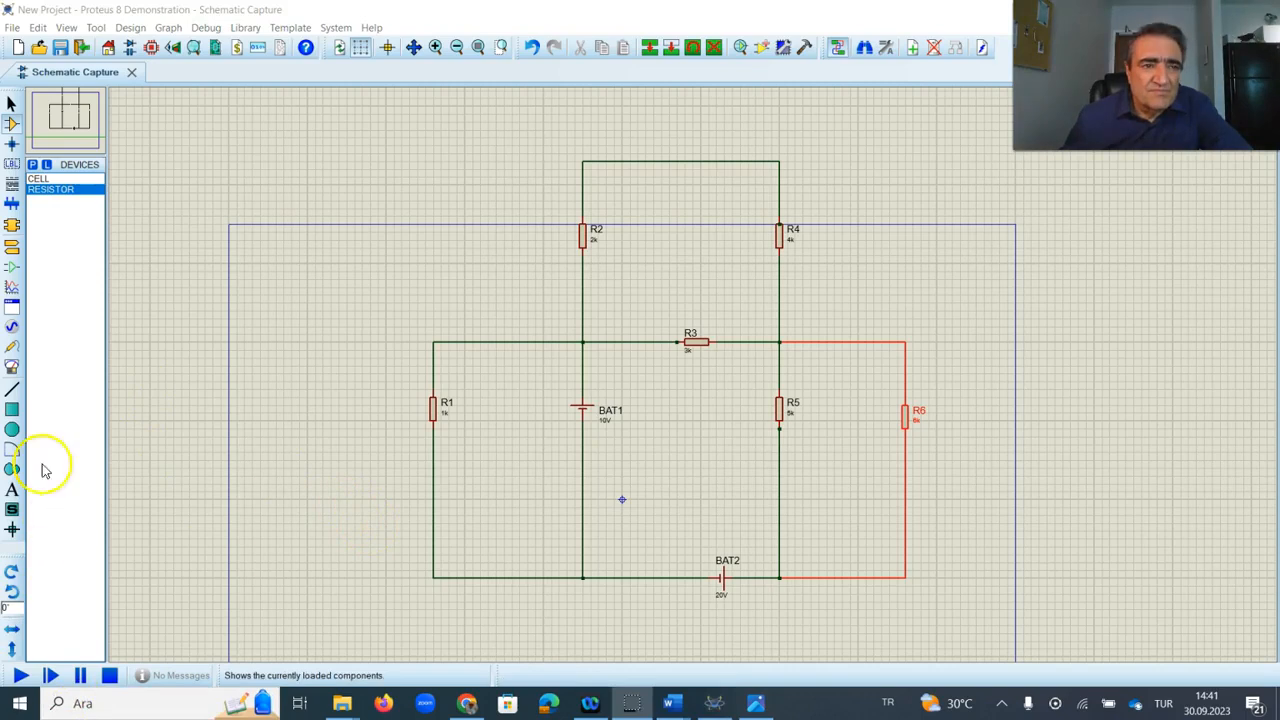
pyautogui.click(12, 248)
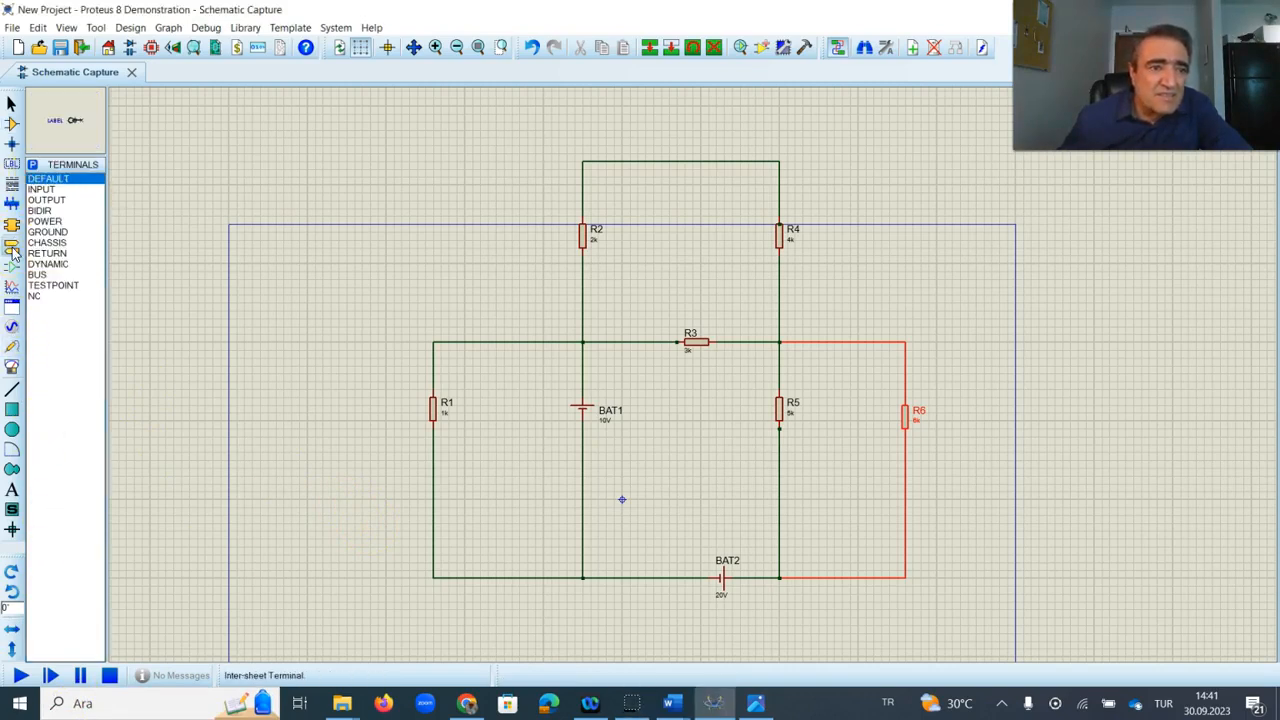
pyautogui.click(48, 232)
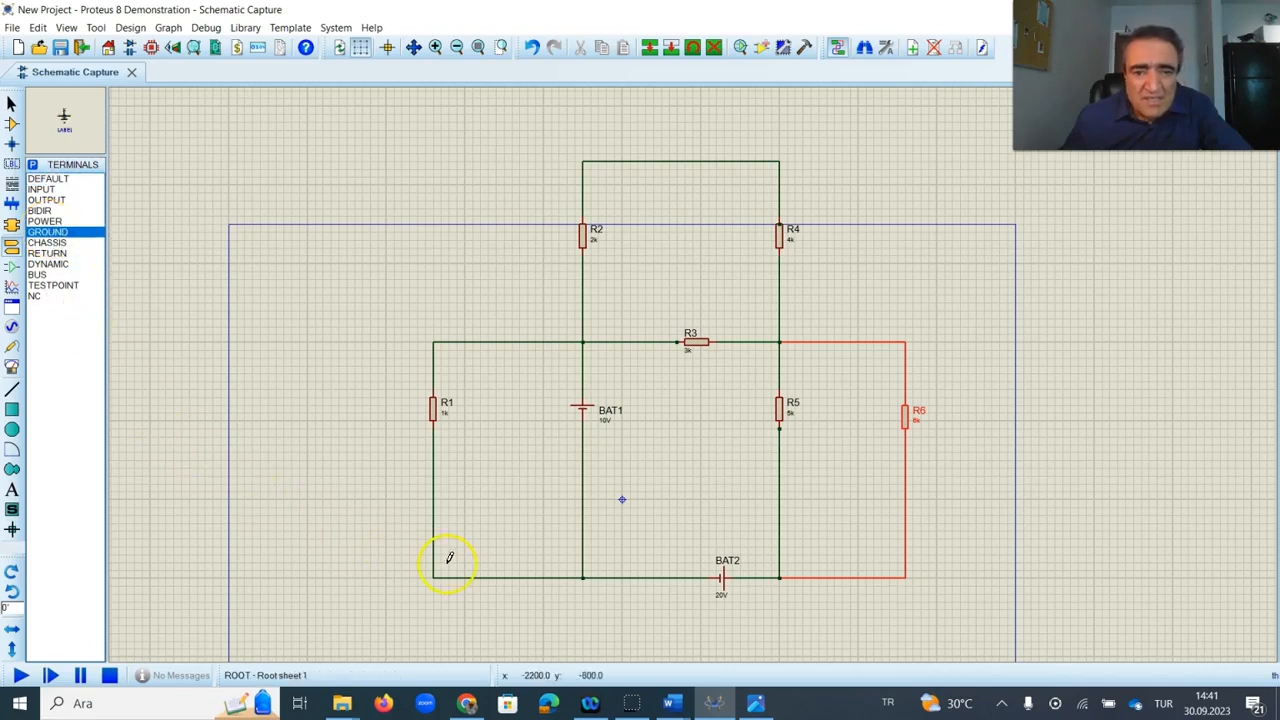
pyautogui.click(498, 602)
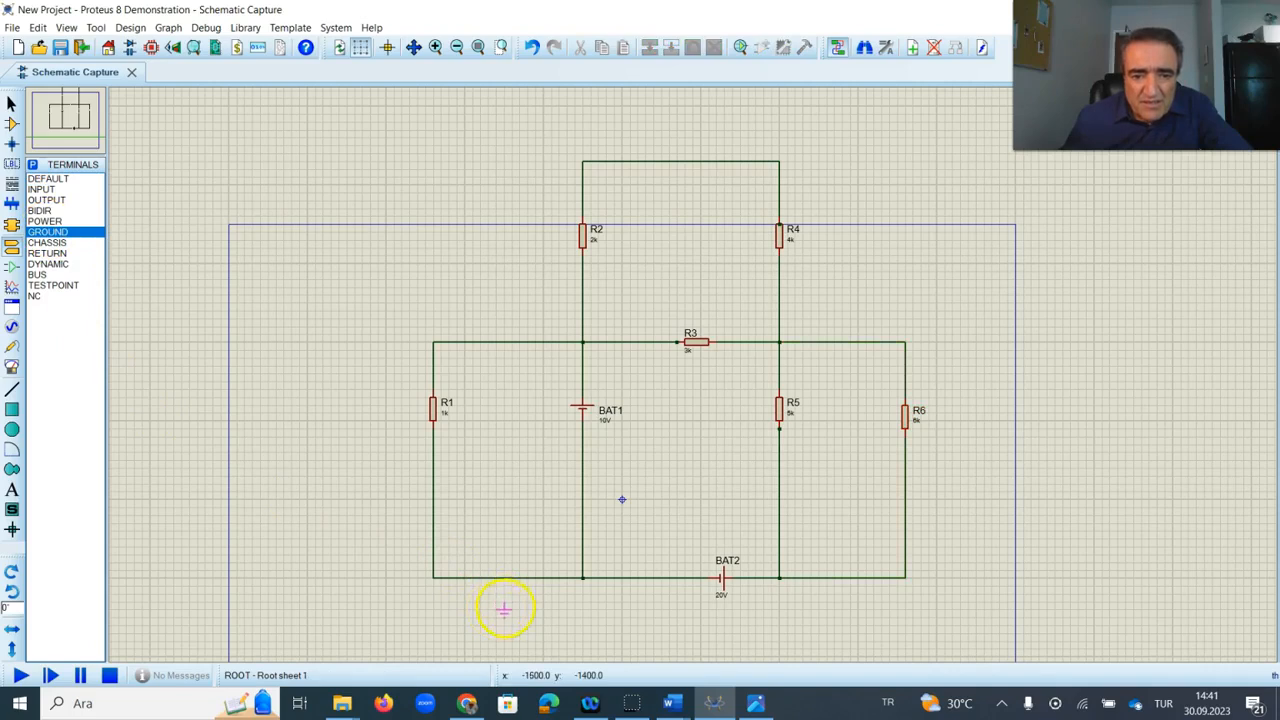
pyautogui.click(496, 610)
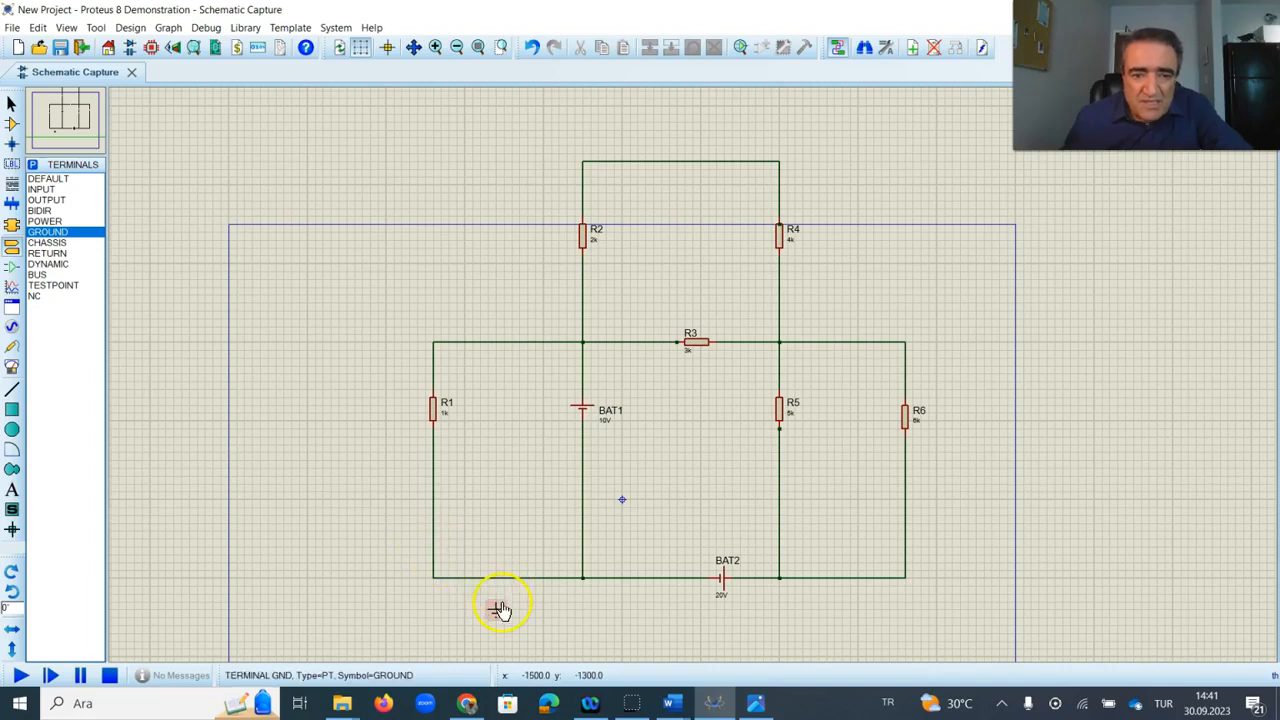
# Step: Wire the ground terminal up to the lower wire between R1 and BAT1
pyautogui.click(496, 600)
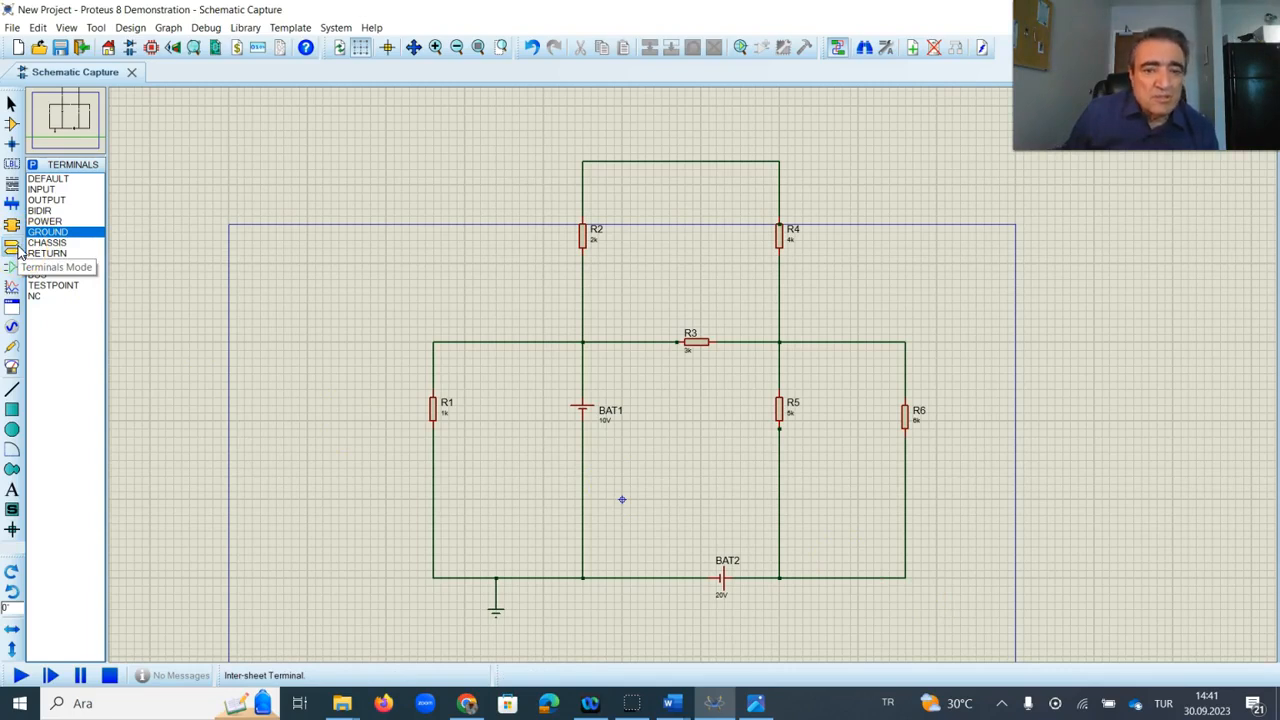
# Step: Switch to the Word document and read the Question #9 solution, including the equivalent circuit and the Iout, V234 and Vout calculations
pyautogui.moveTo(672, 704)
pyautogui.click(757, 650)
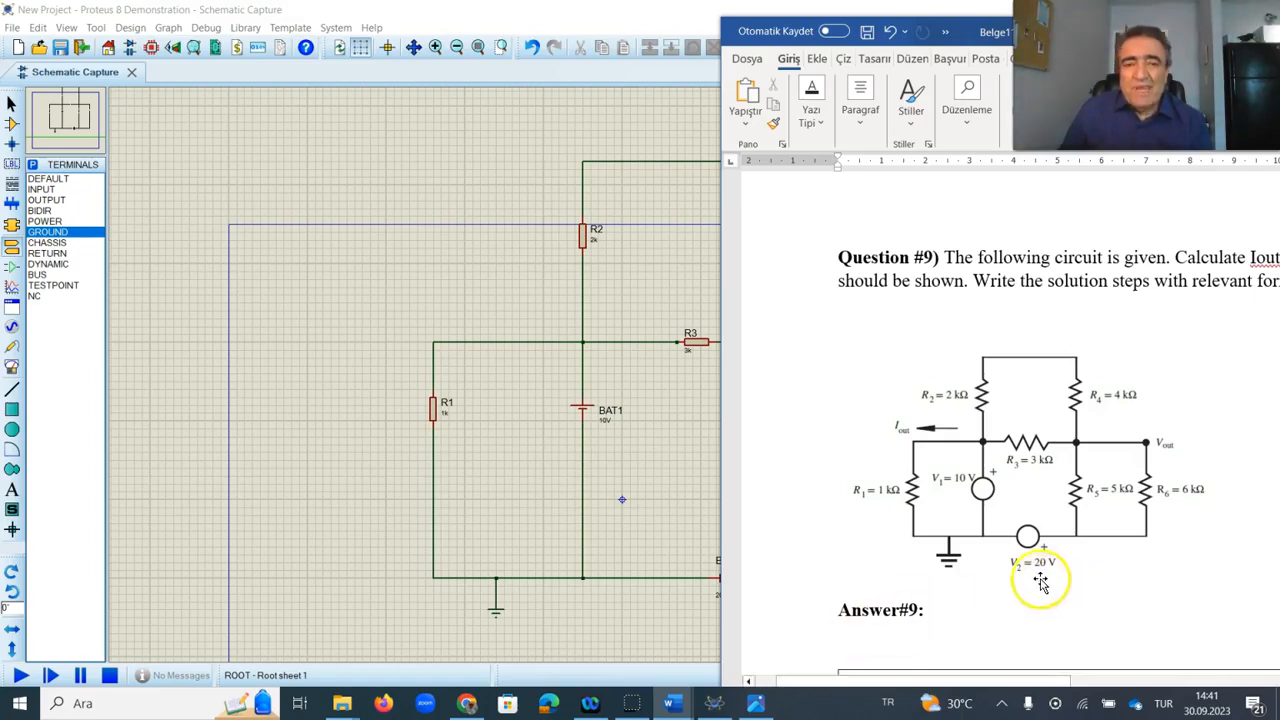
pyautogui.scroll(-7, 940, 471)
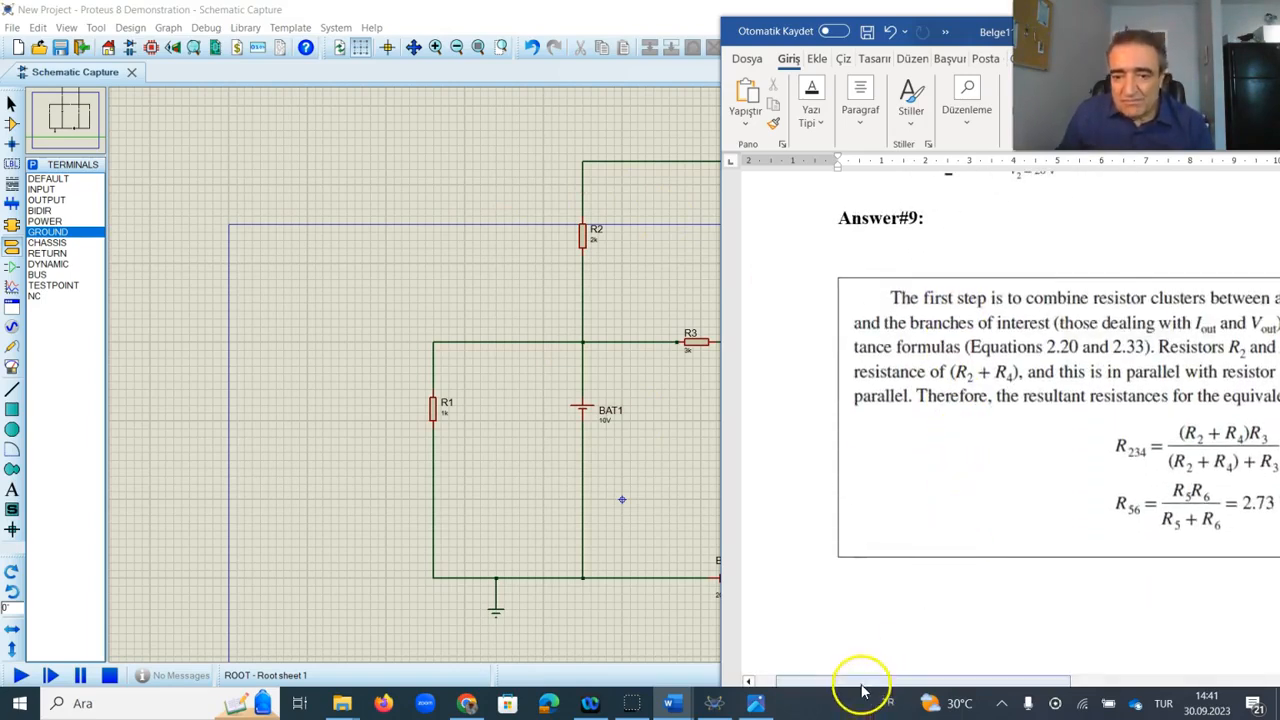
pyautogui.moveTo(857, 683); pyautogui.dragTo(1020, 693)
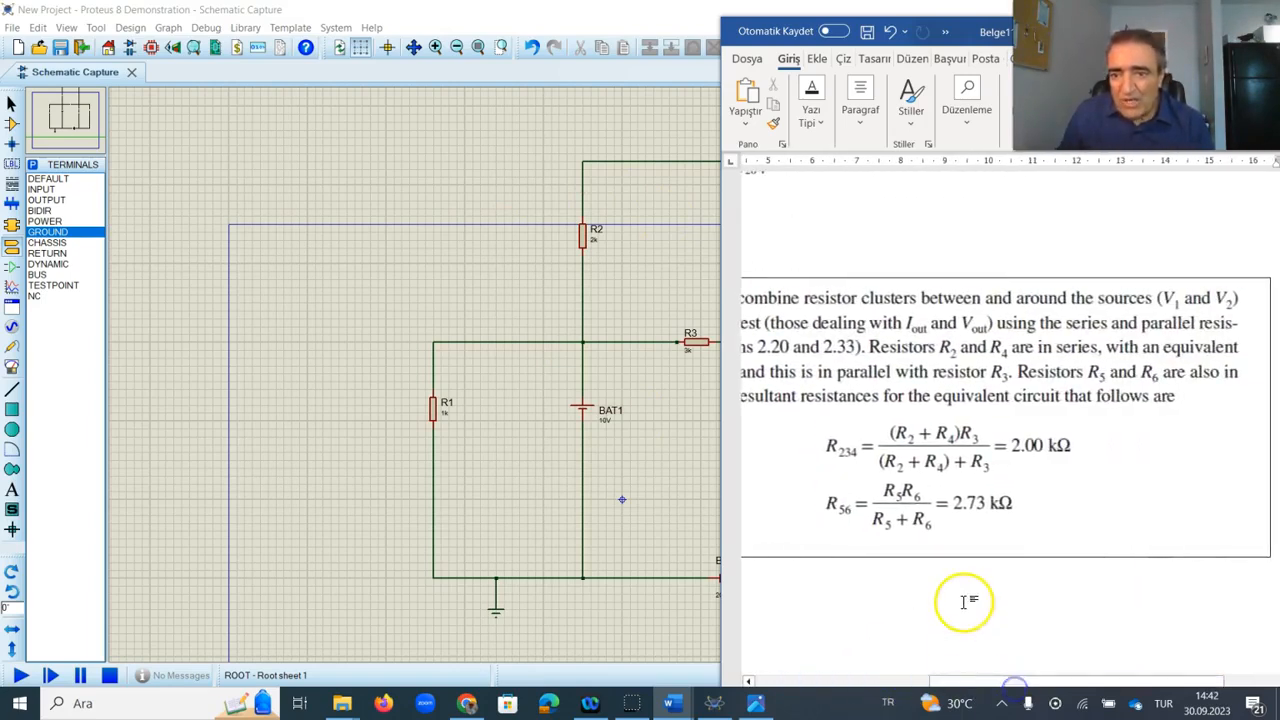
pyautogui.scroll(-4, 966, 590)
pyautogui.scroll(-6, 952, 553)
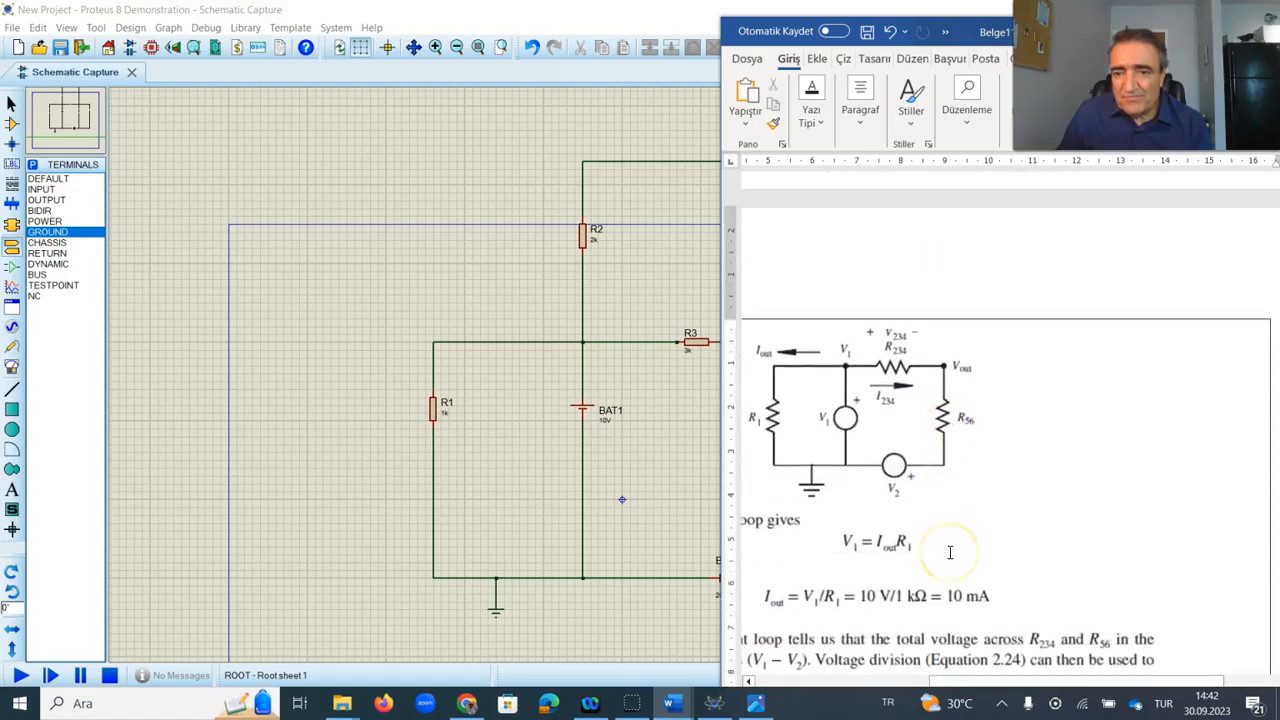
pyautogui.scroll(-3, 950, 553)
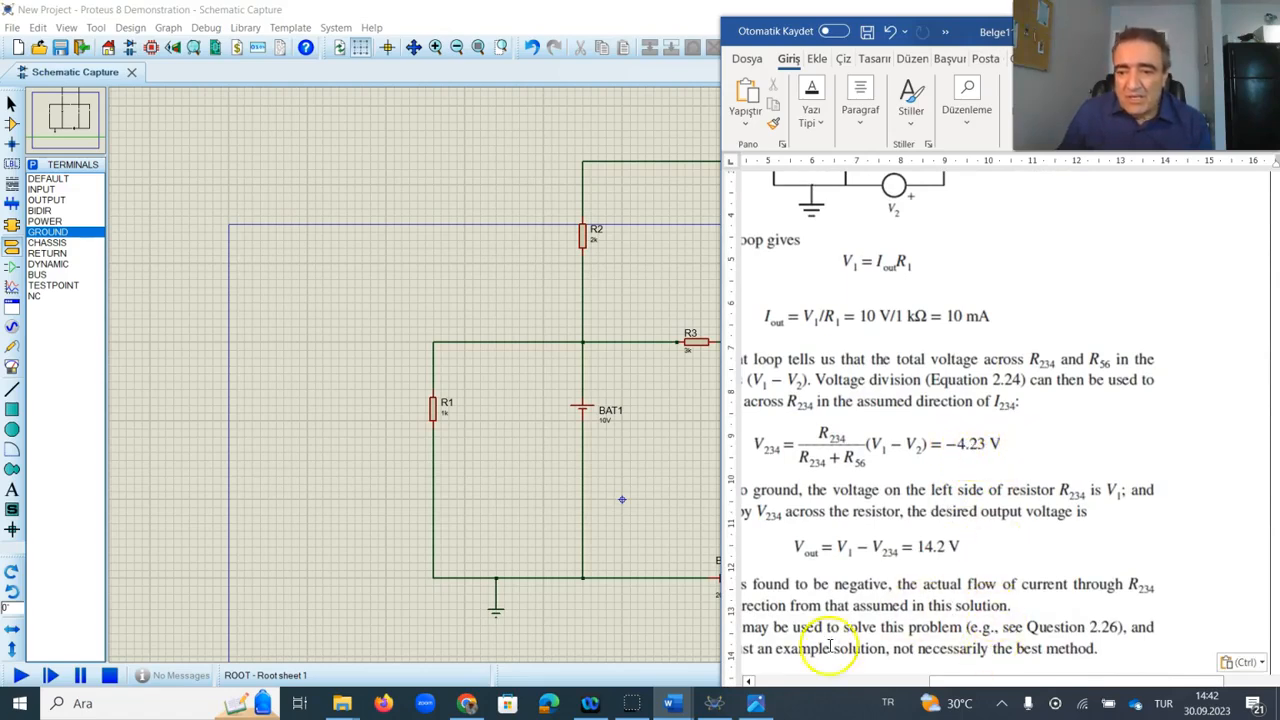
pyautogui.moveTo(986, 680); pyautogui.dragTo(880, 680)
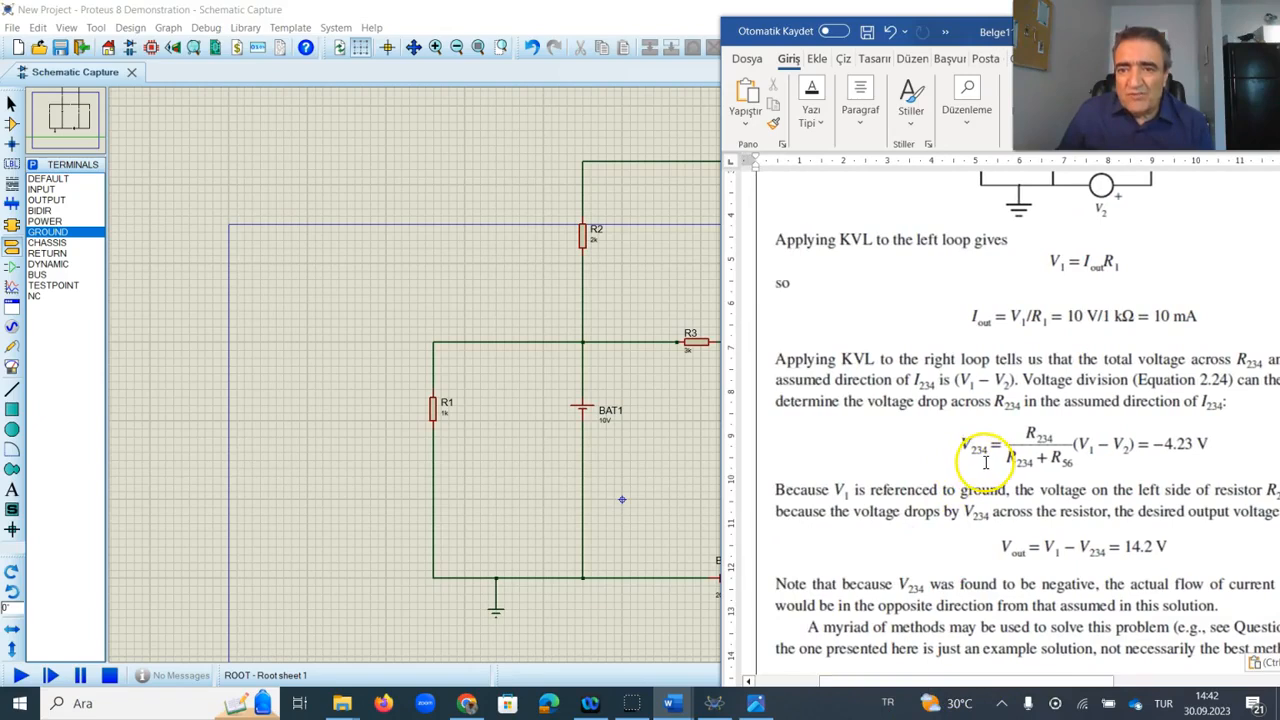
pyautogui.scroll(5, 988, 458)
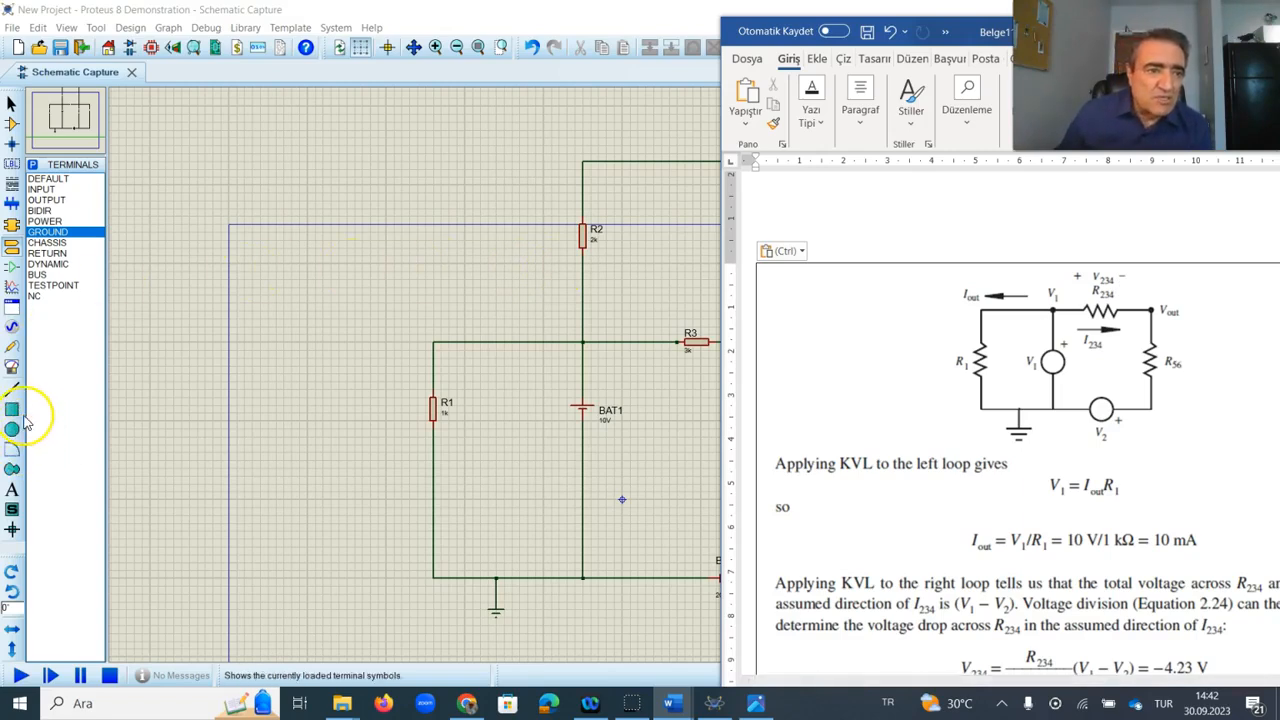
# Step: Place a DC VOLTMETER in Proteus above the wire joining R2 and R4 and rotate it 90 degrees anti-clockwise
pyautogui.click(12, 369)
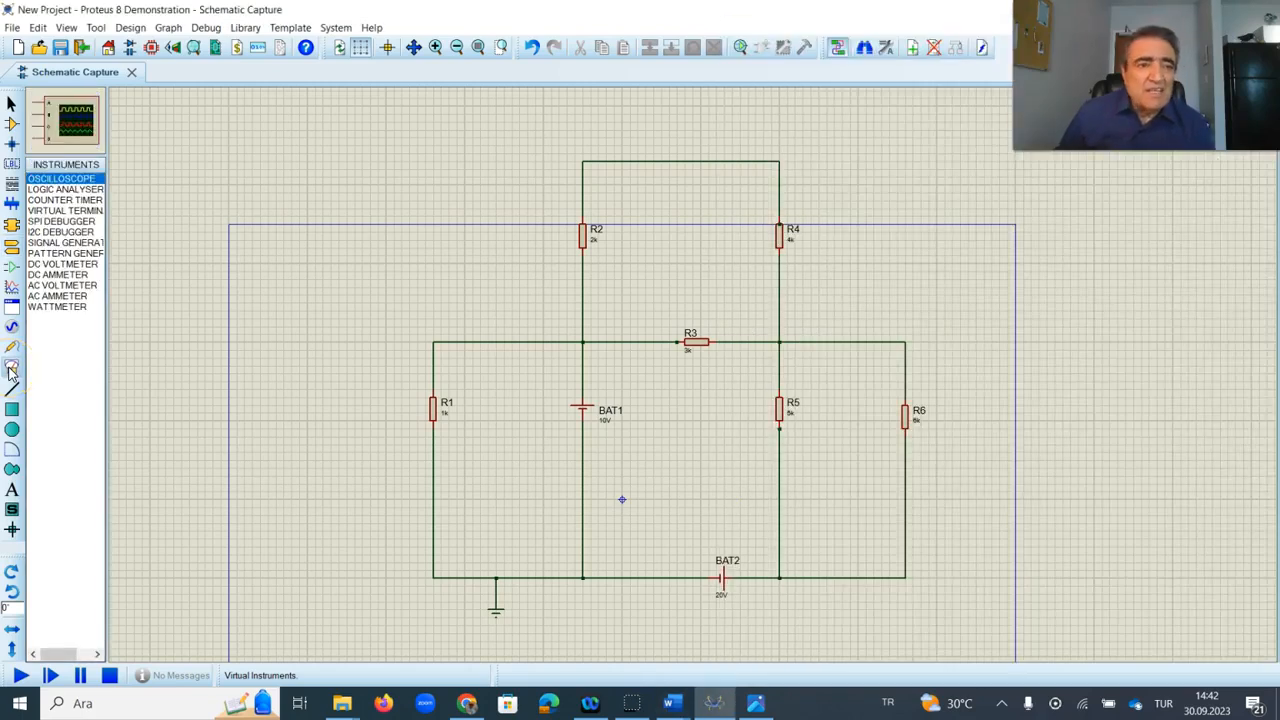
pyautogui.click(57, 265)
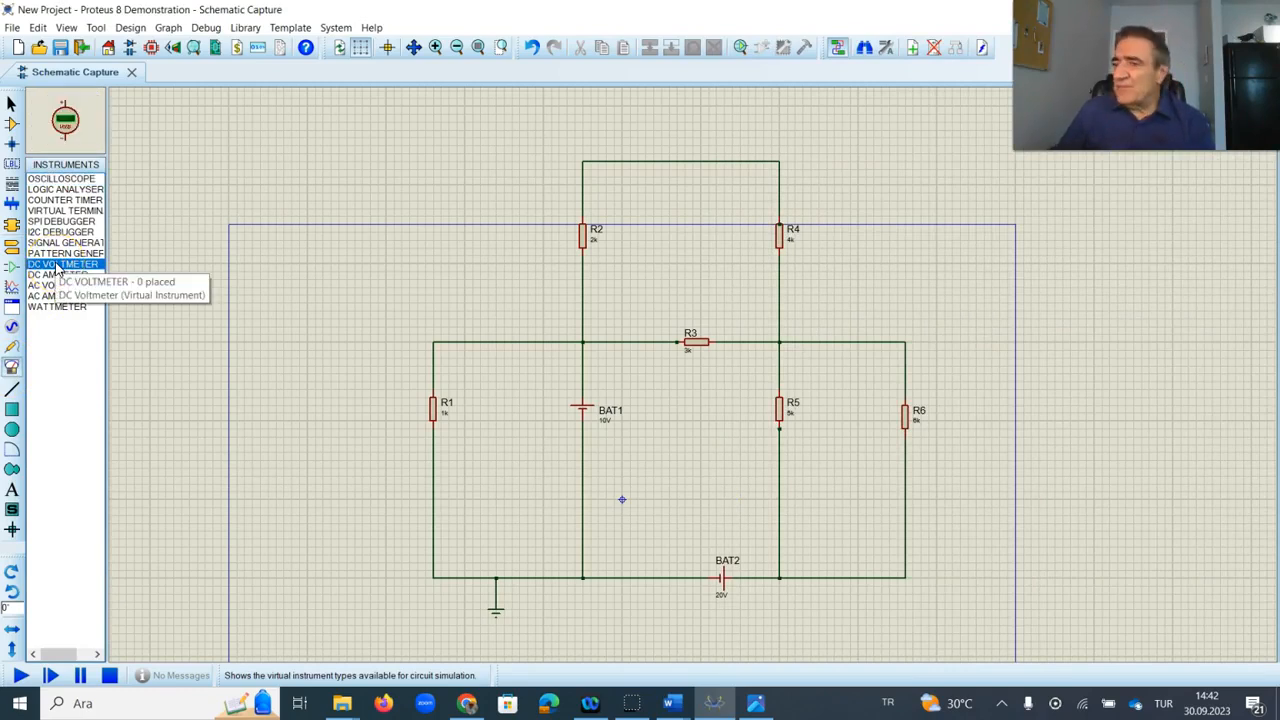
pyautogui.click(694, 107)
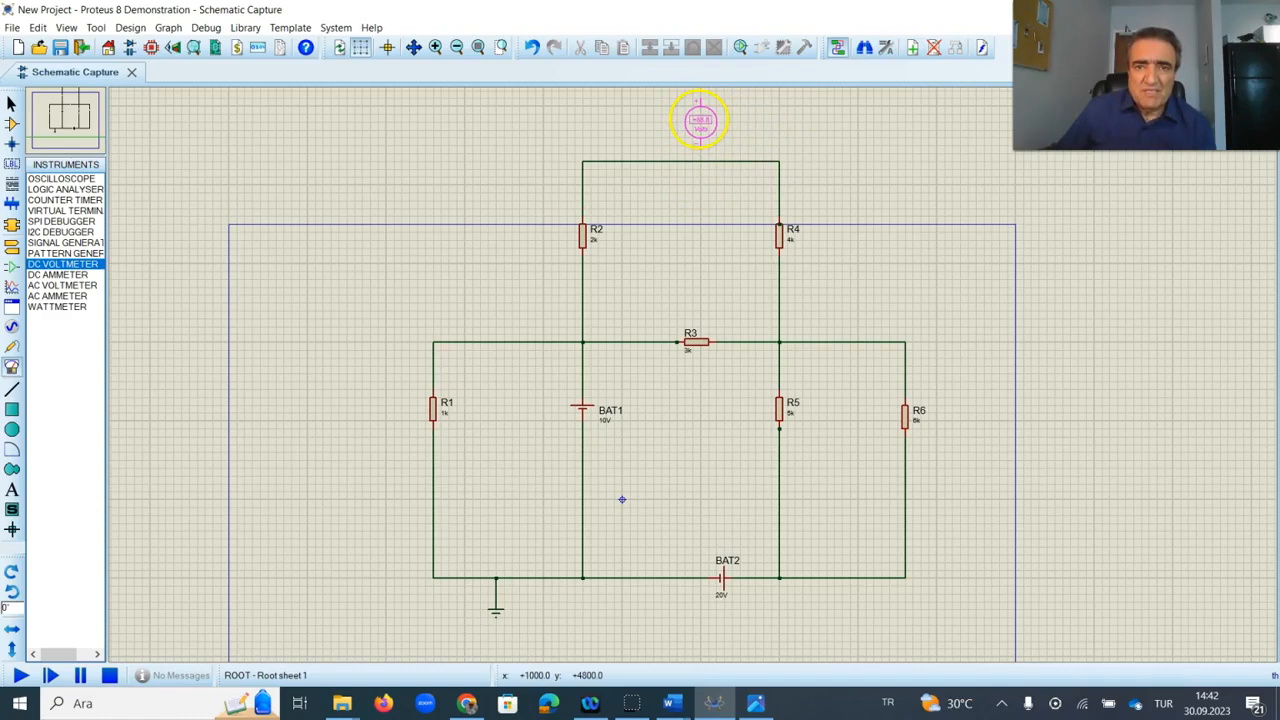
pyautogui.click(700, 120)
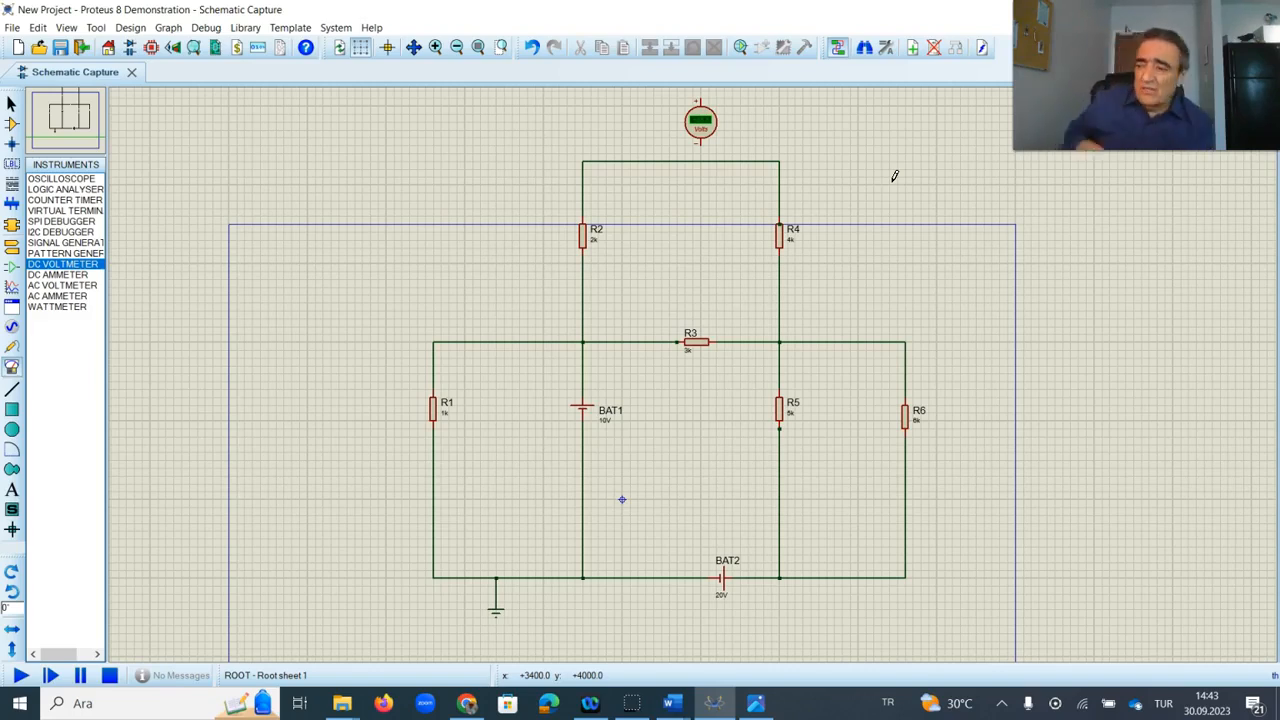
pyautogui.rightClick(700, 120)
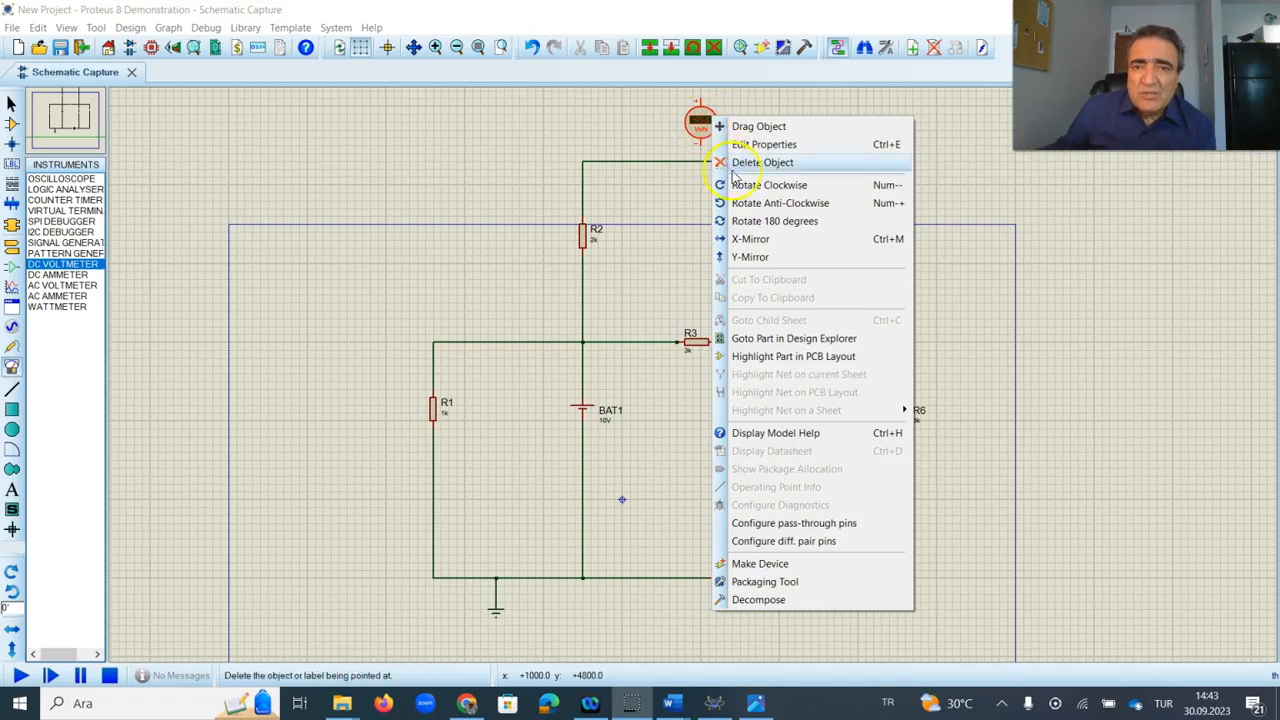
pyautogui.click(762, 204)
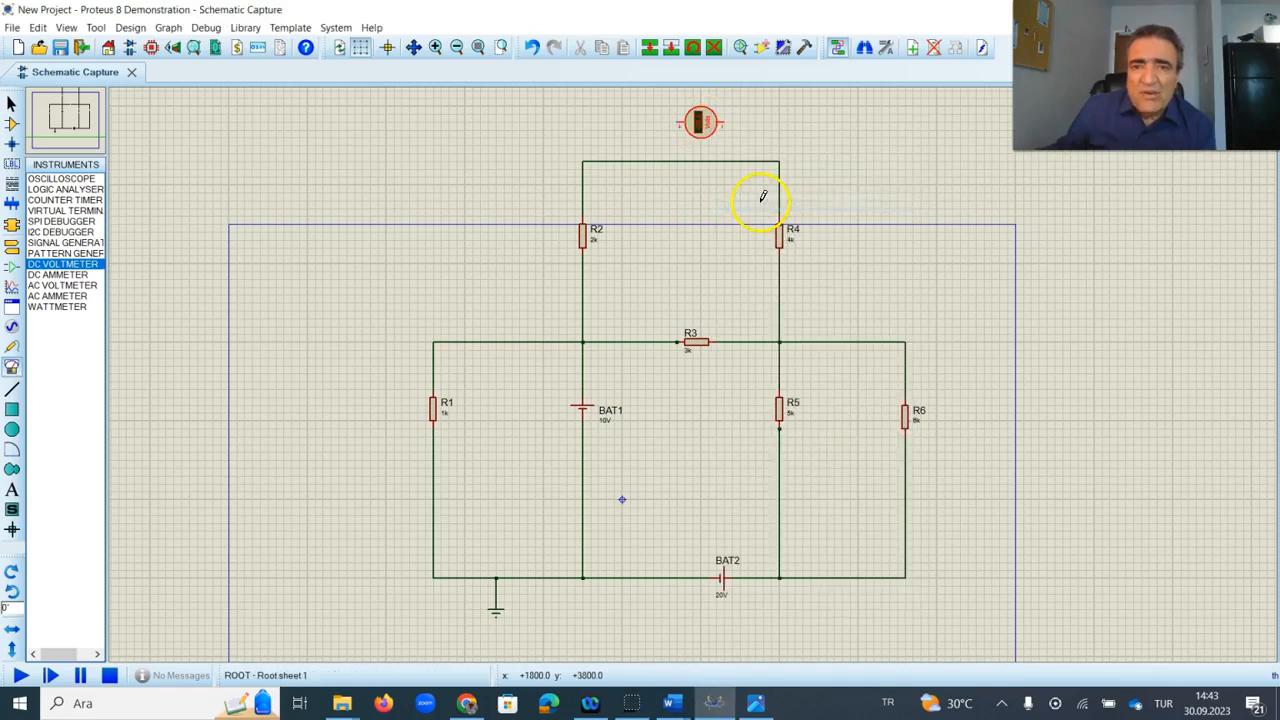
# Step: Wire the voltmeter's negative terminal to the corner above R6 and its positive terminal to the wire between R1 and R2
pyautogui.click(908, 339)
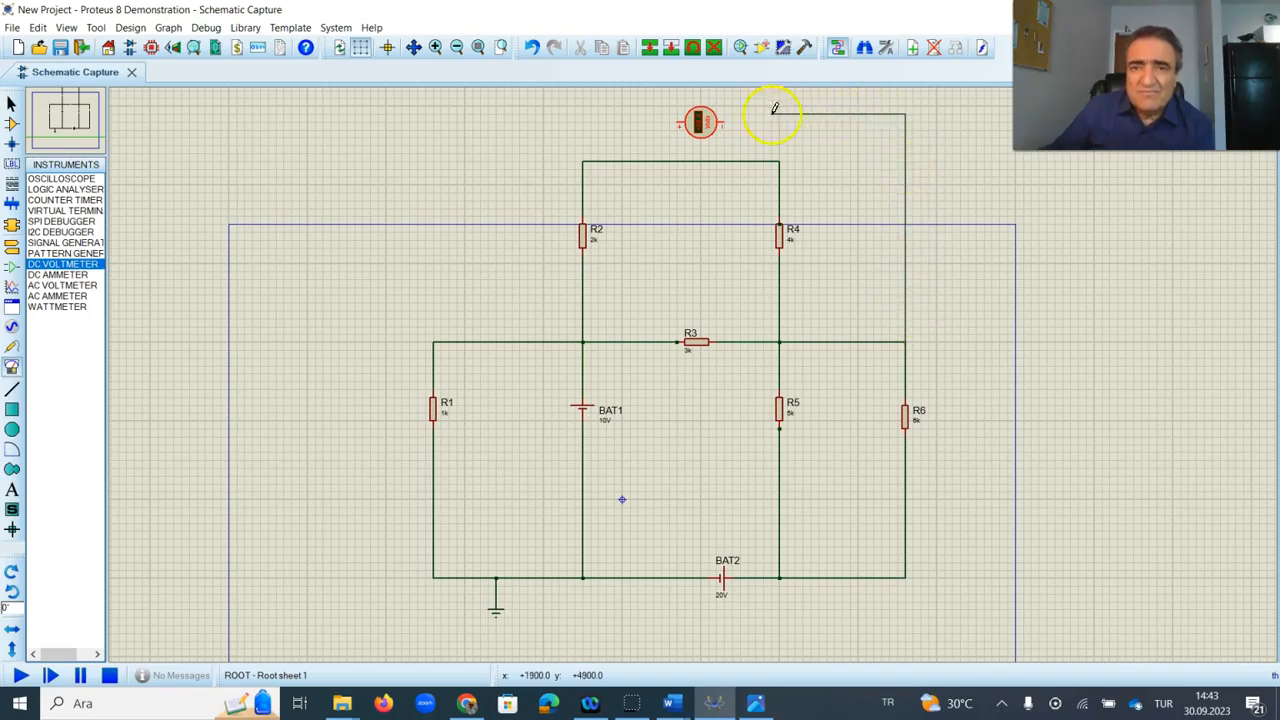
pyautogui.click(725, 118)
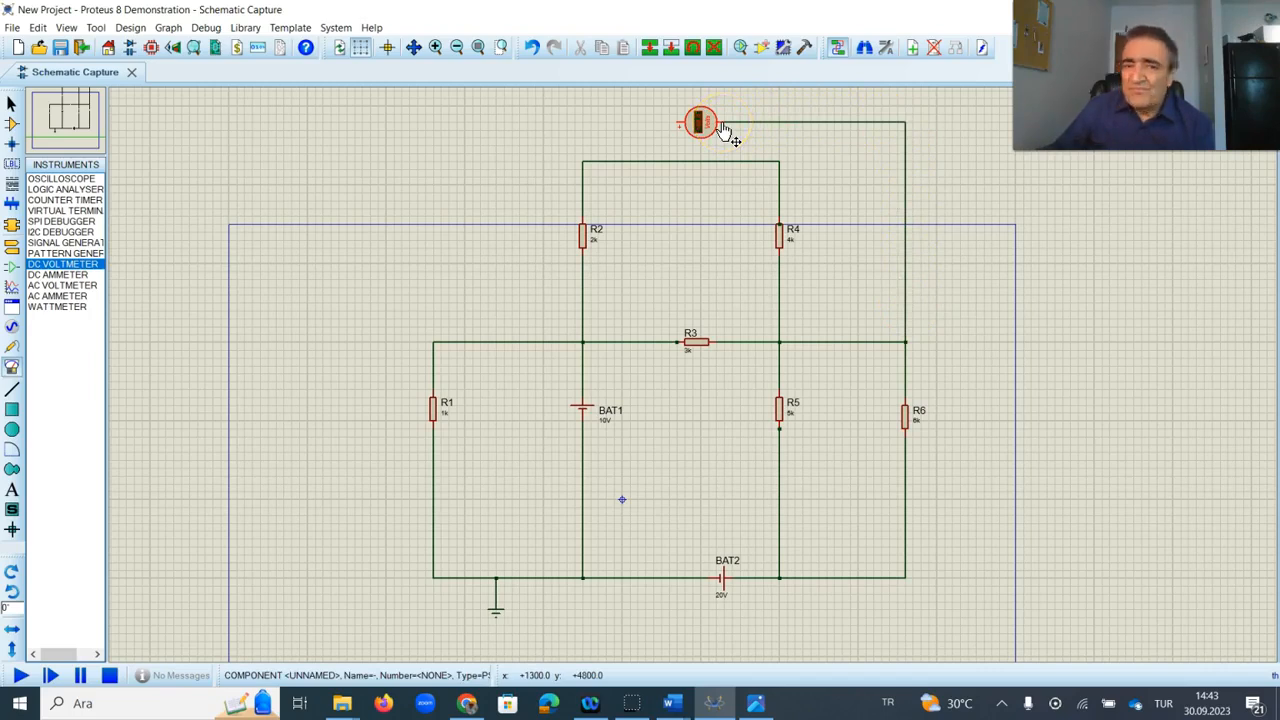
pyautogui.click(558, 342)
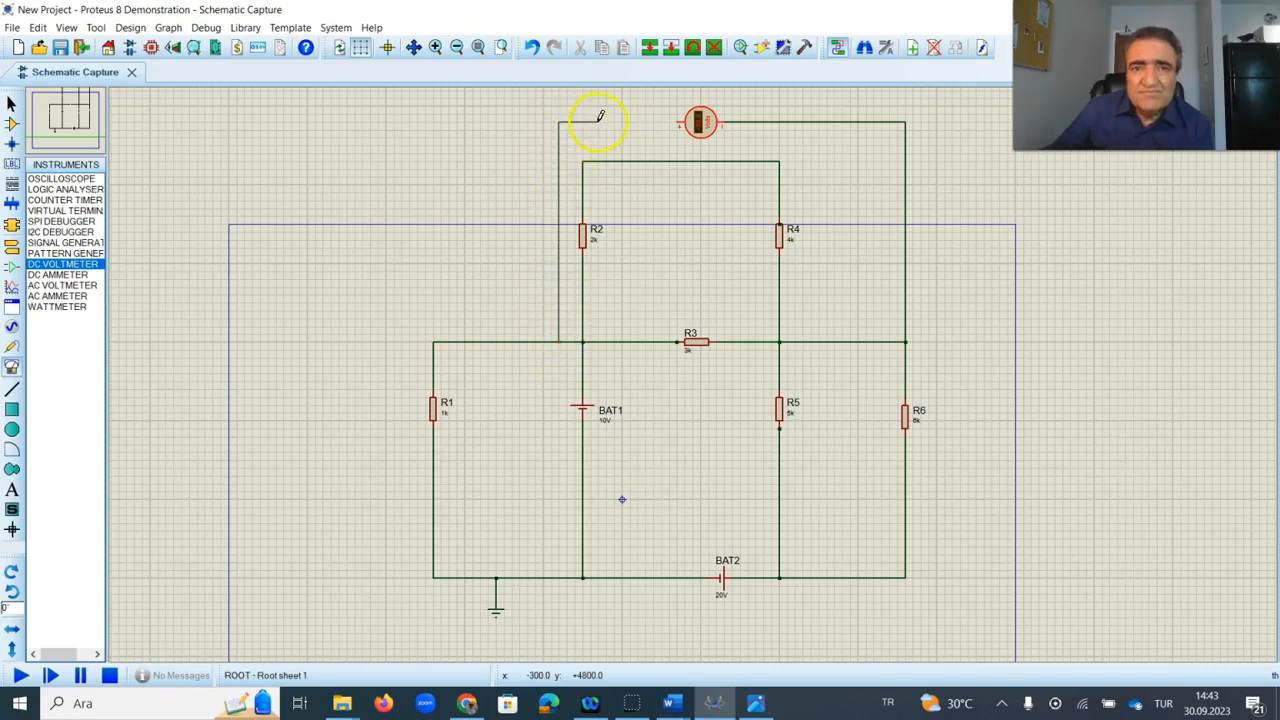
pyautogui.click(679, 117)
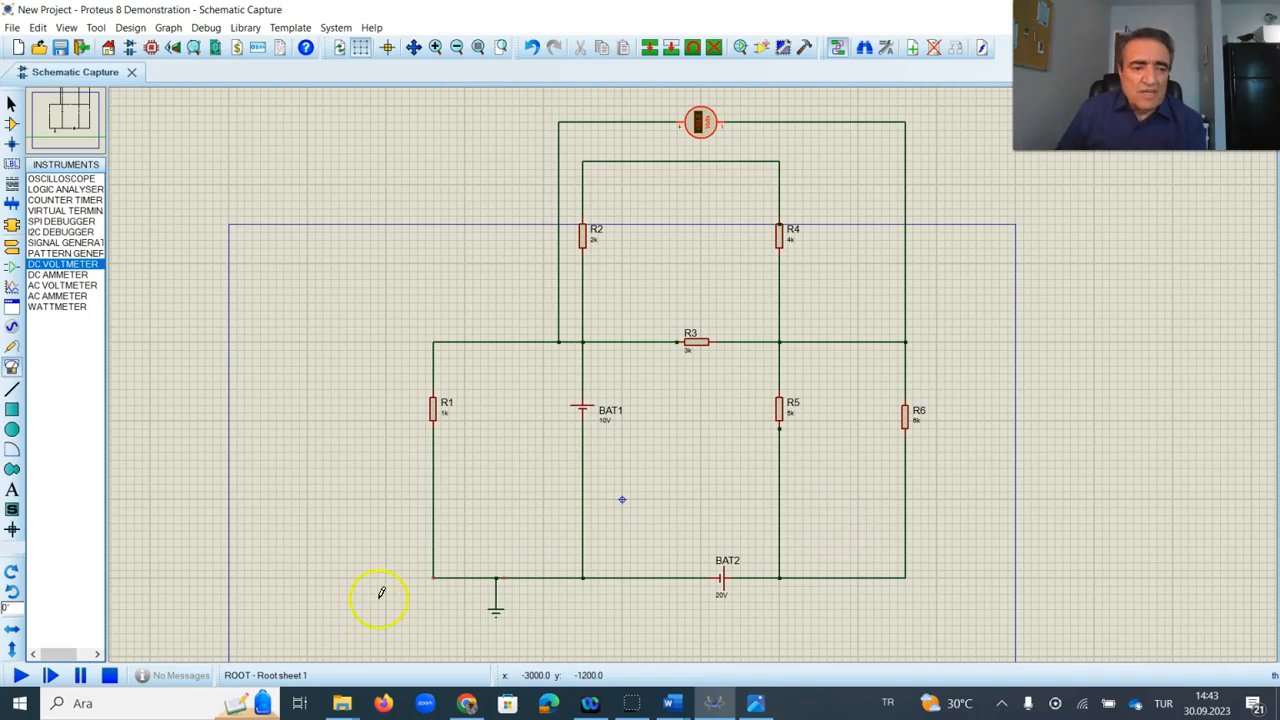
# Step: Run the simulation and read the voltage shown on the DC voltmeter
pyautogui.click(20, 679)
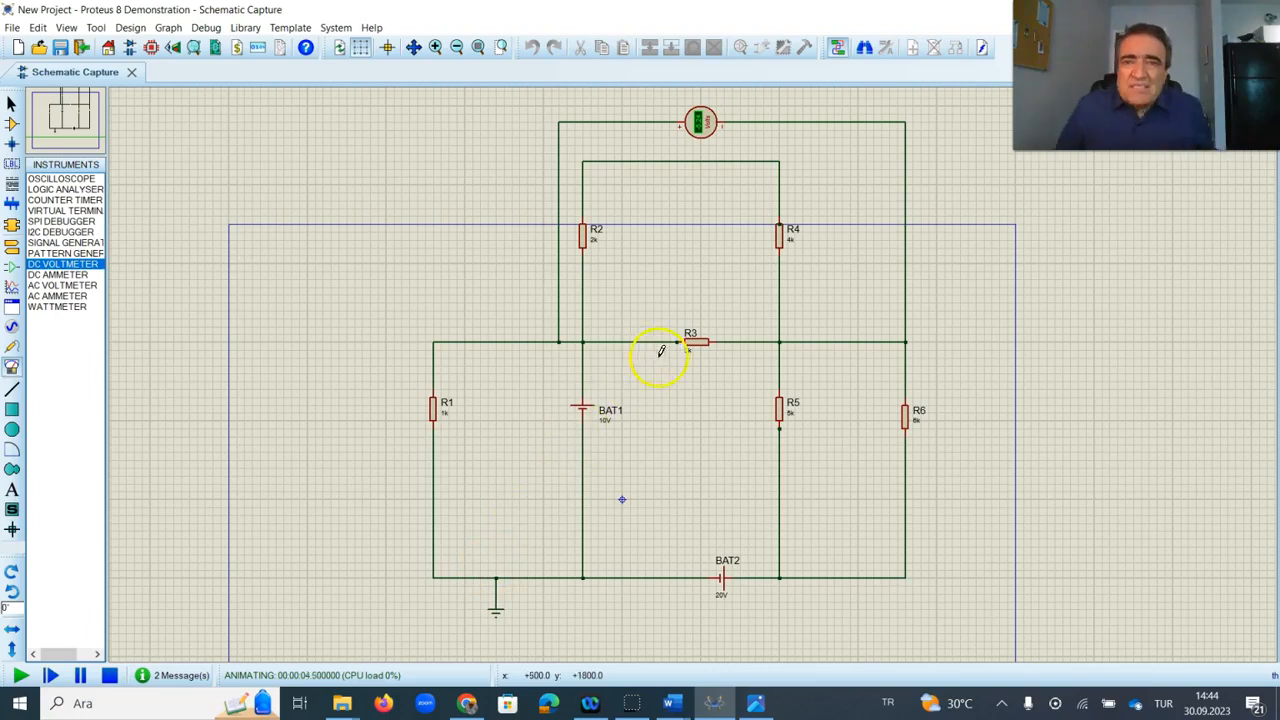
pyautogui.scroll(1, 716, 185)
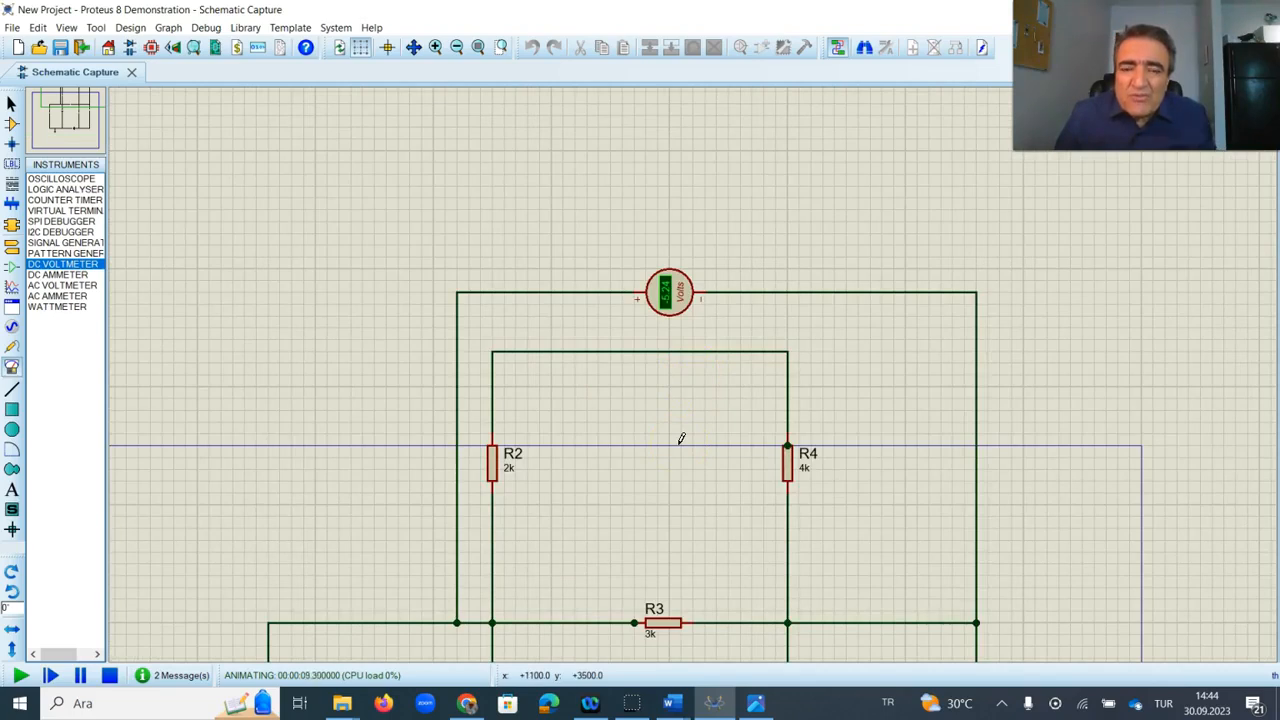
pyautogui.scroll(-1, 686, 420)
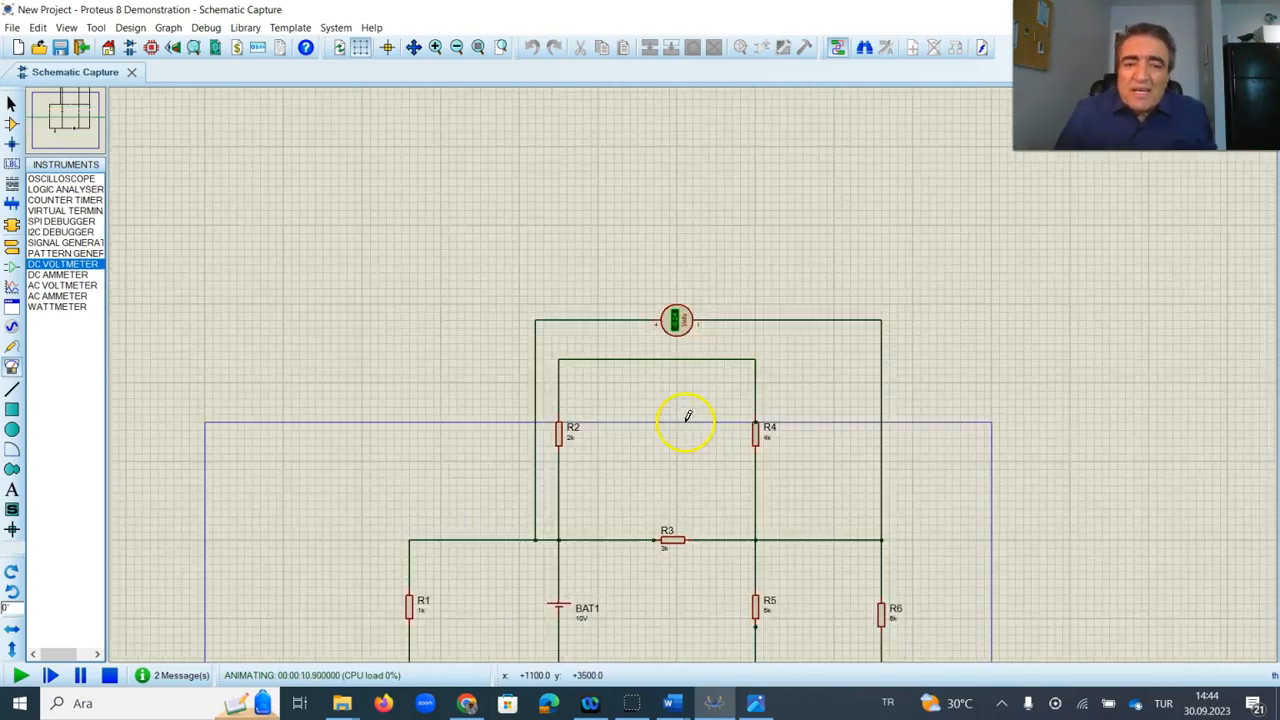
pyautogui.scroll(1, 694, 370)
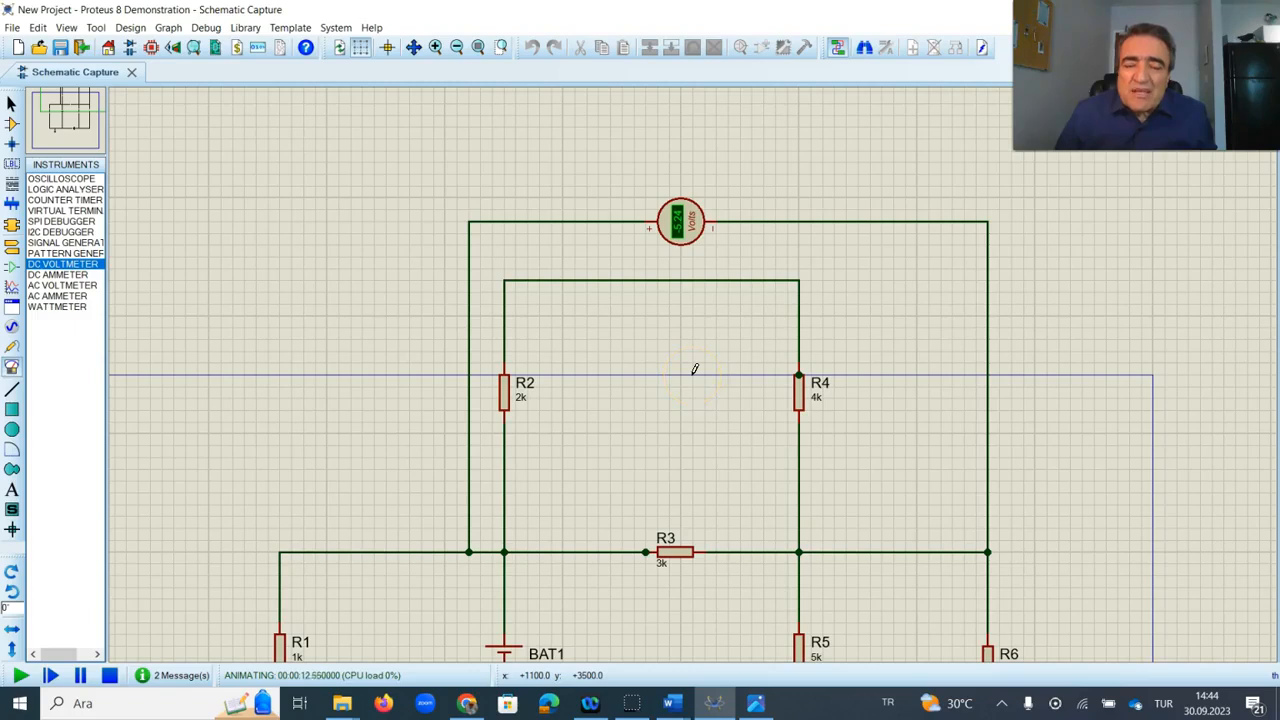
pyautogui.click(694, 375)
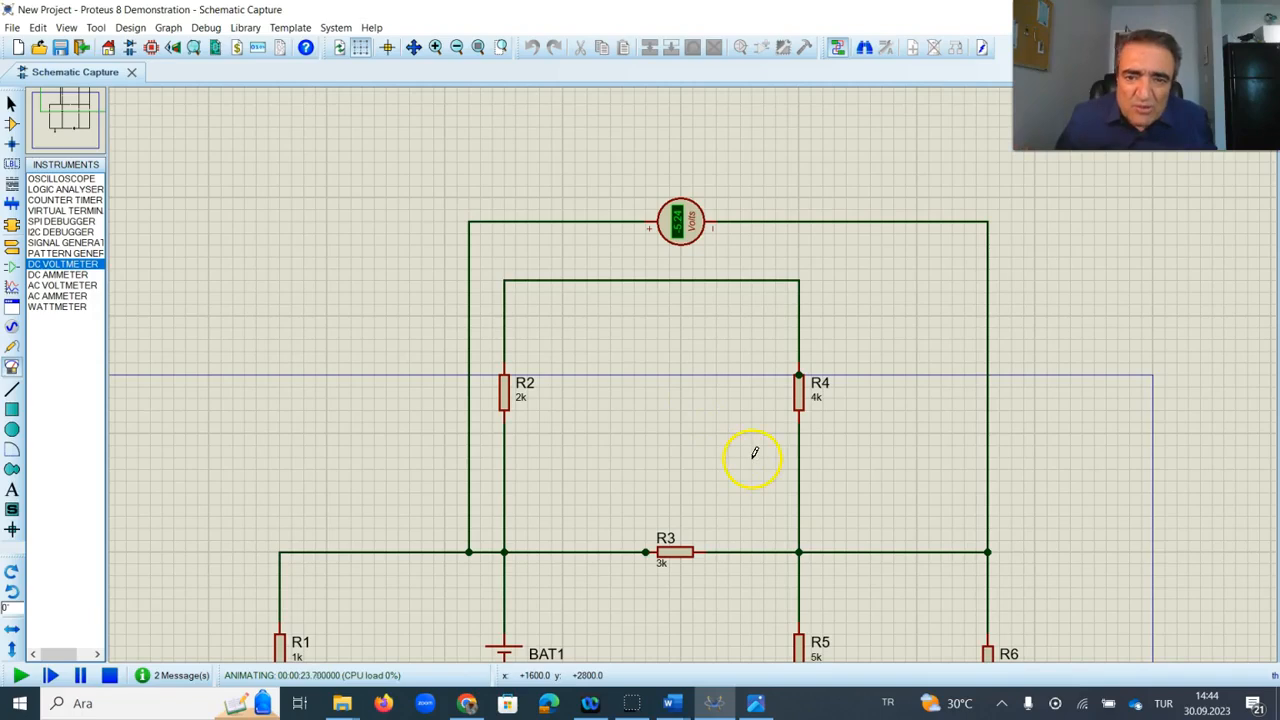
pyautogui.scroll(-1, 751, 449)
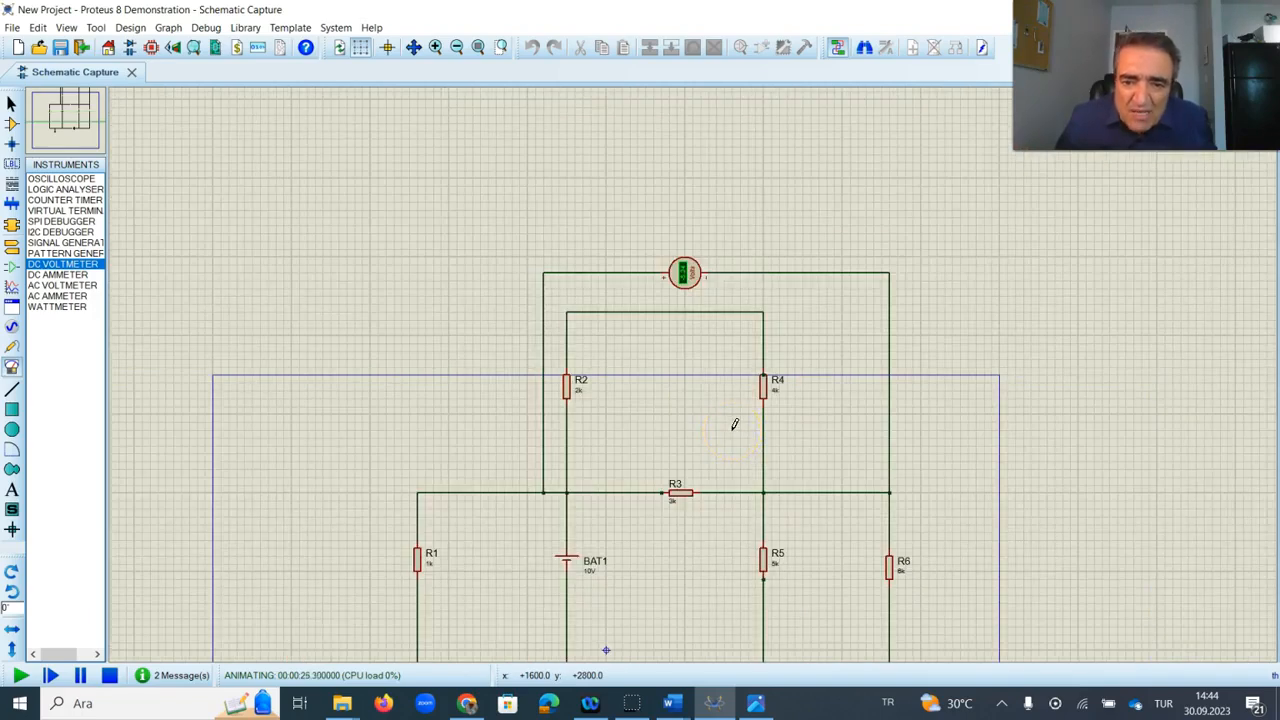
pyautogui.scroll(-1, 734, 424)
pyautogui.scroll(1, 720, 405)
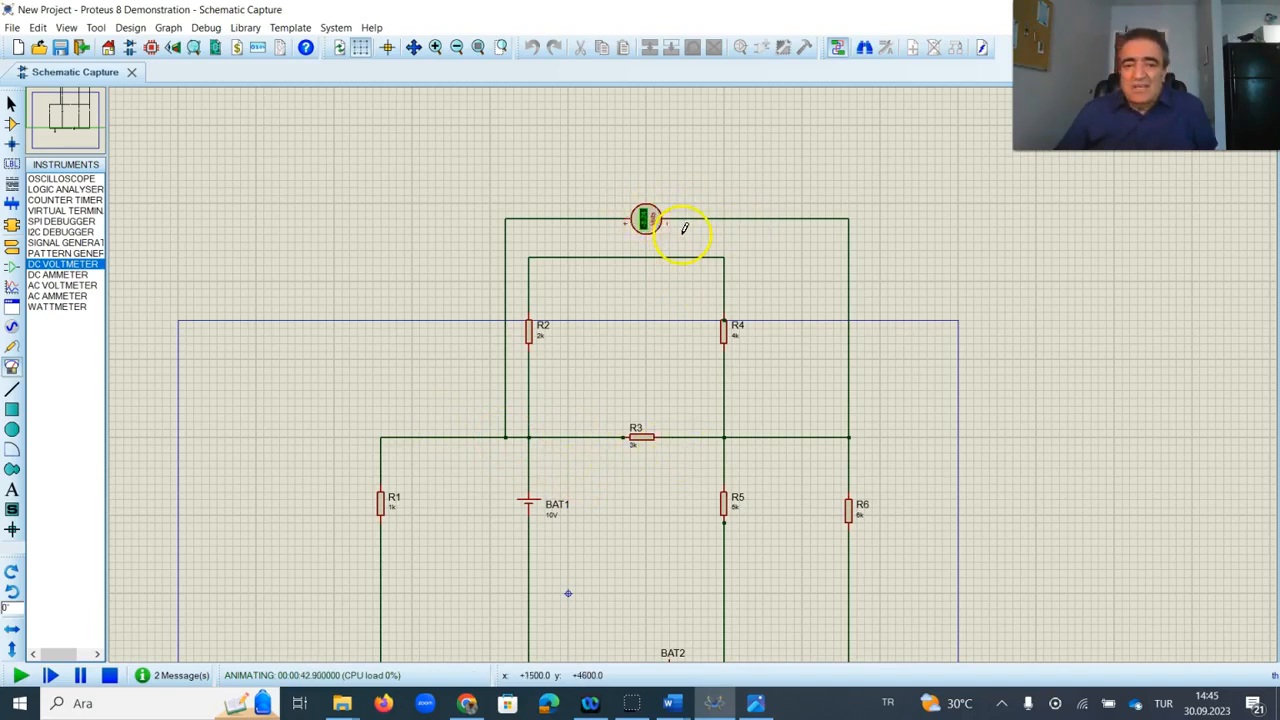
# Step: Compare the voltmeter reading with the calculated V234 value in the Word solution
pyautogui.moveTo(681, 706)
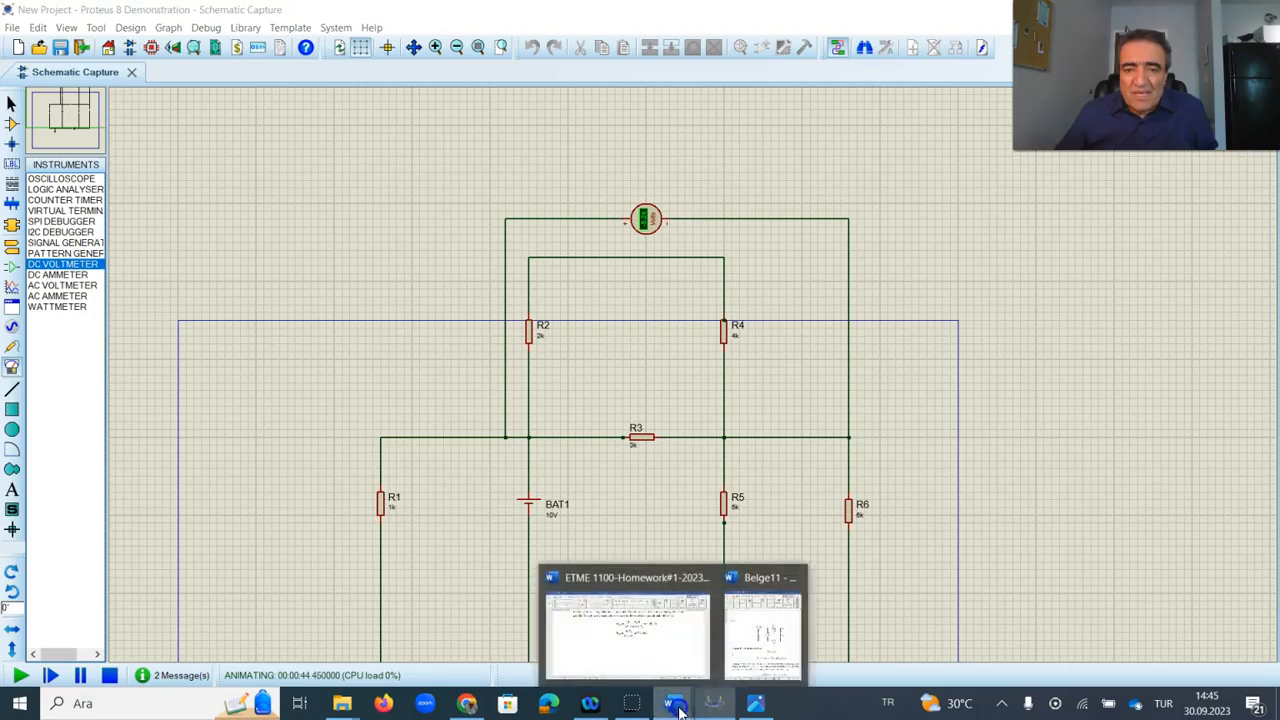
pyautogui.click(737, 651)
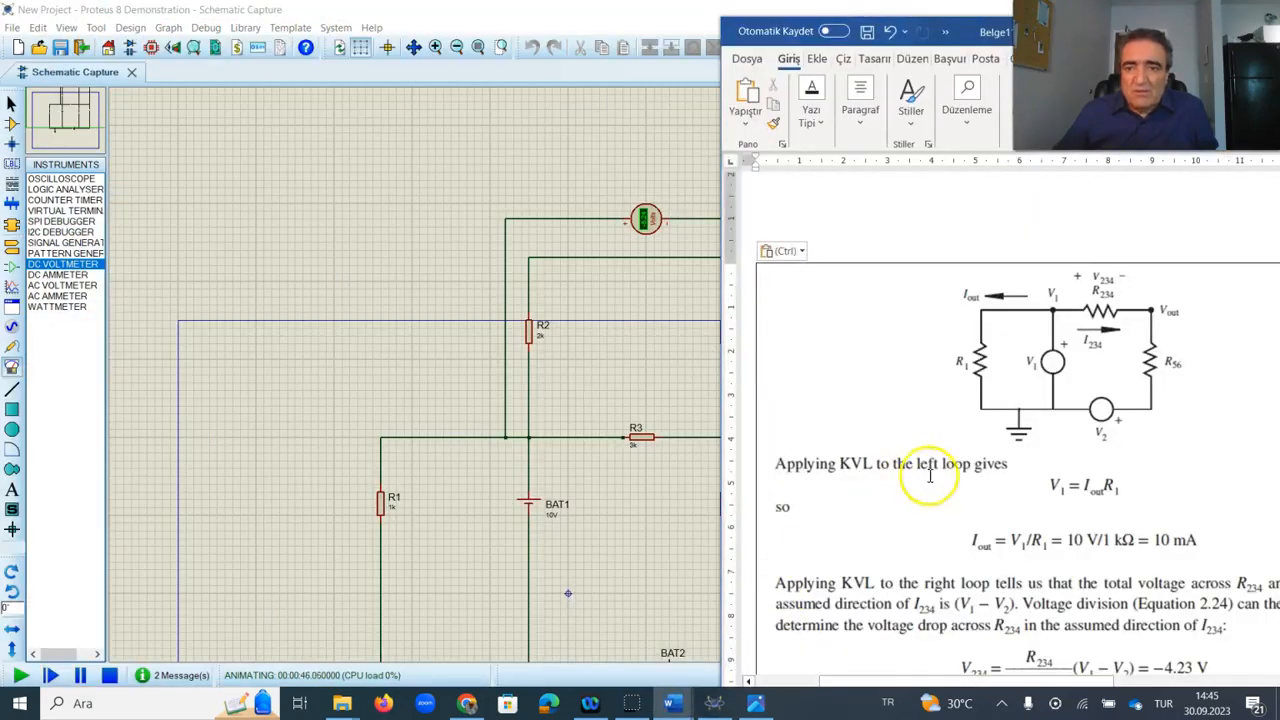
pyautogui.scroll(-2, 1033, 527)
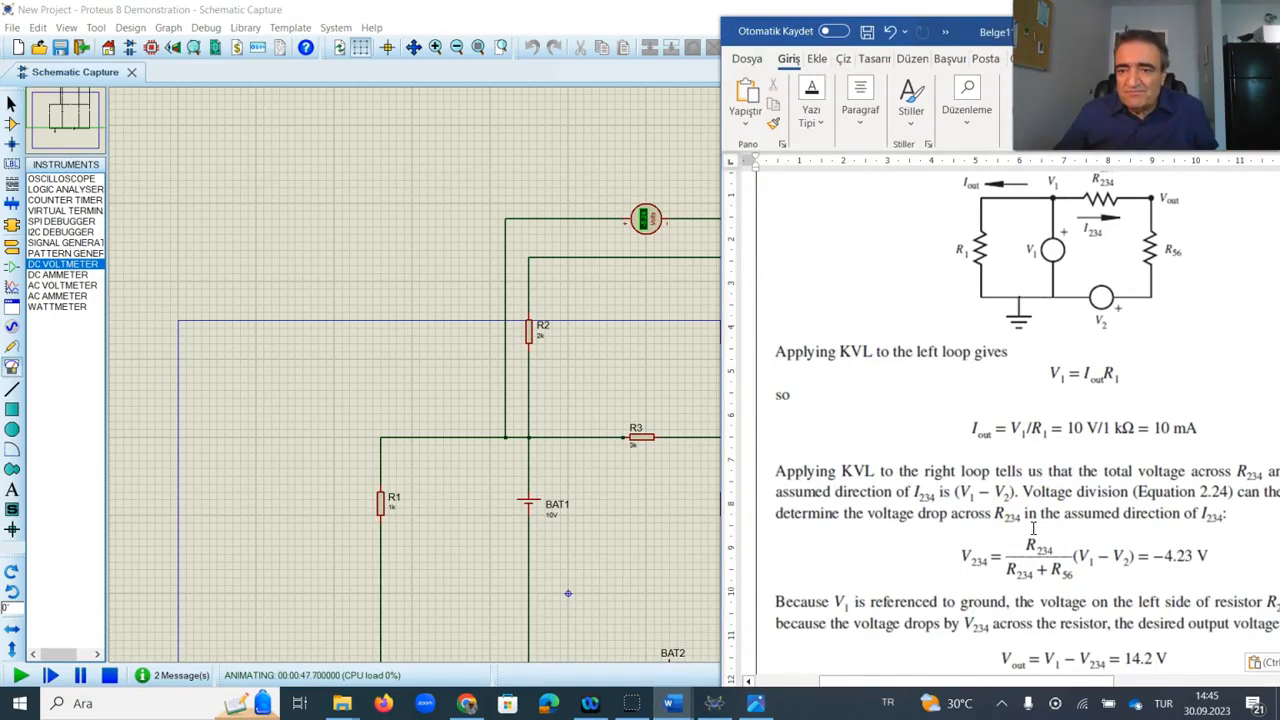
pyautogui.scroll(1, 1033, 530)
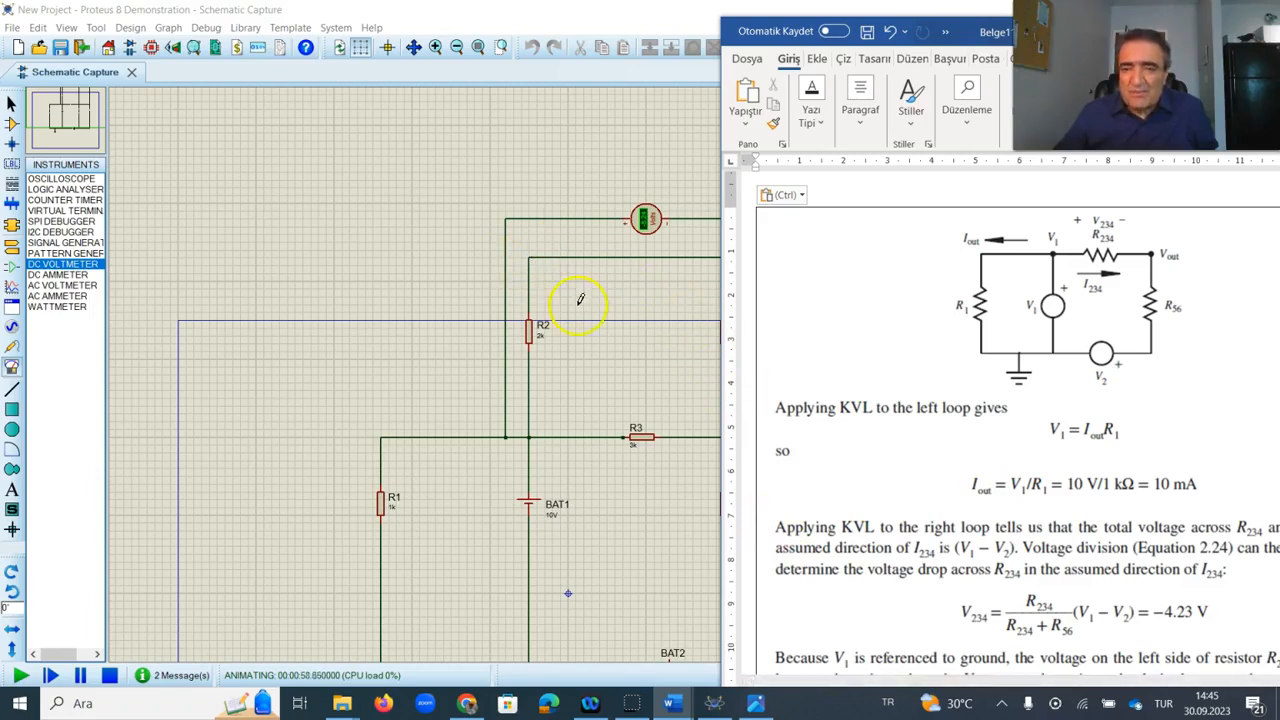
# Step: Stop the simulation in Proteus and delete the wire attached to the voltmeter's positive terminal
pyautogui.click(233, 310)
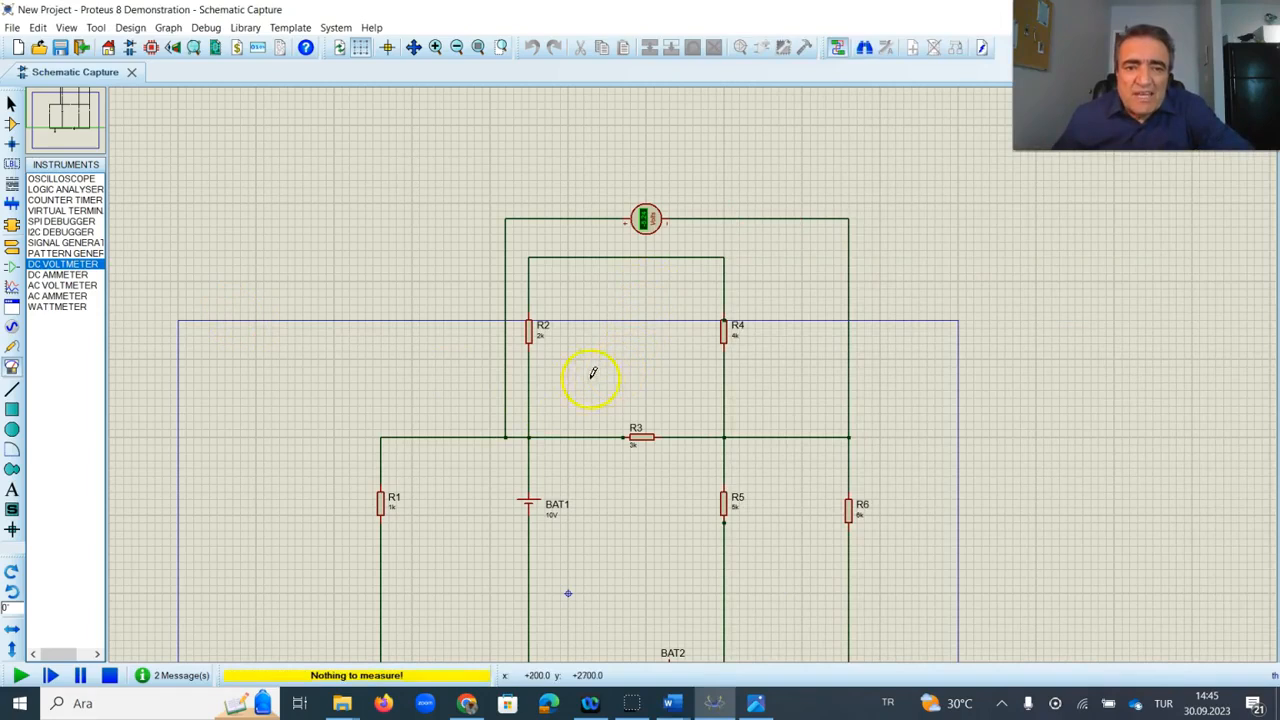
pyautogui.click(110, 677)
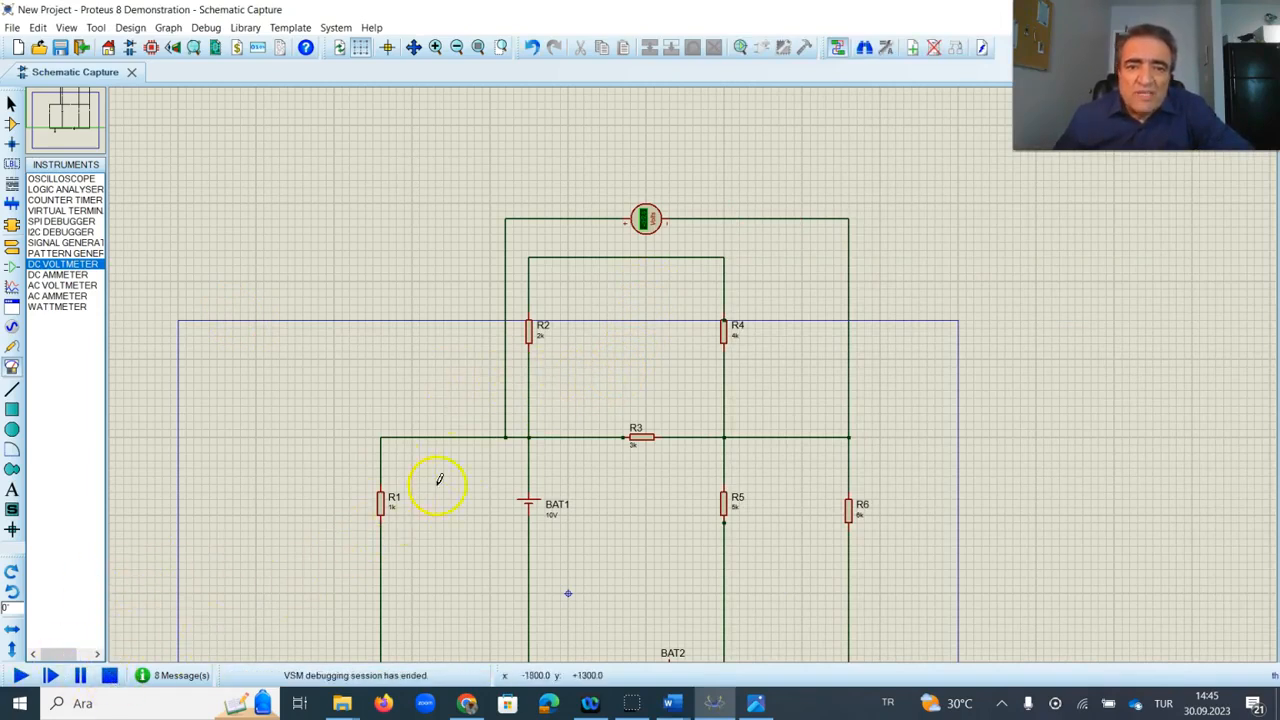
pyautogui.rightClick(507, 392)
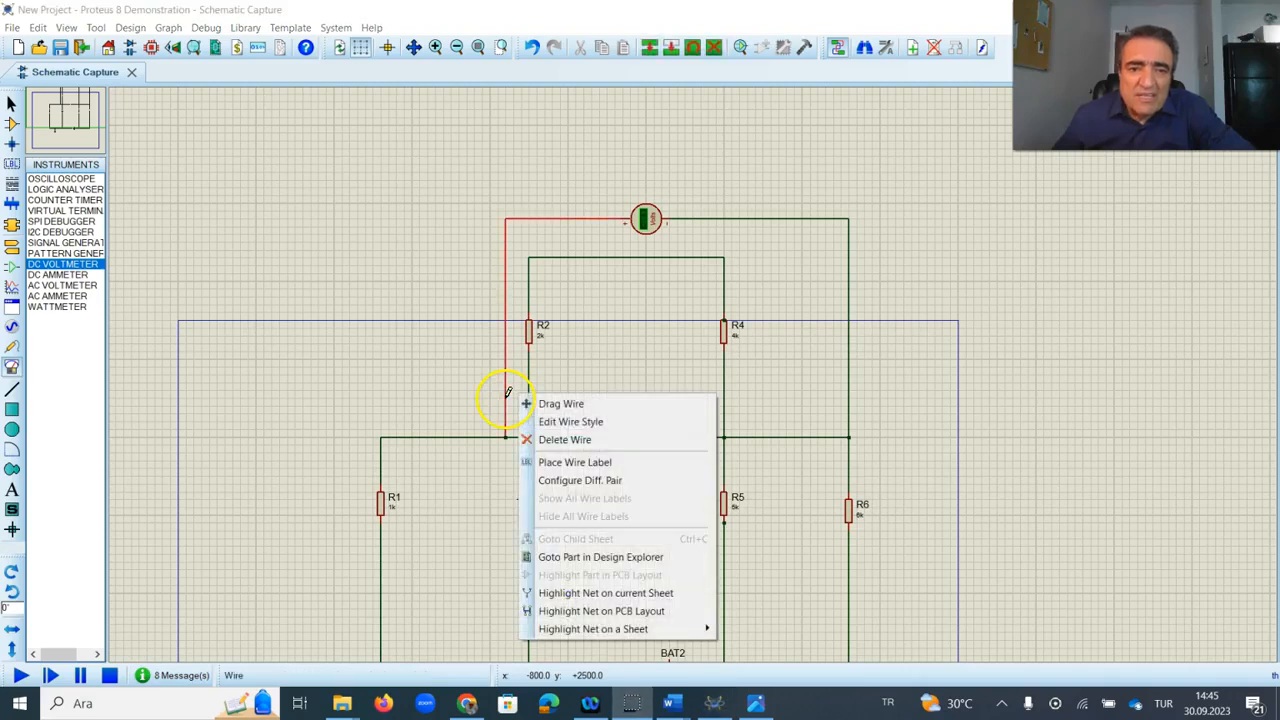
pyautogui.click(561, 441)
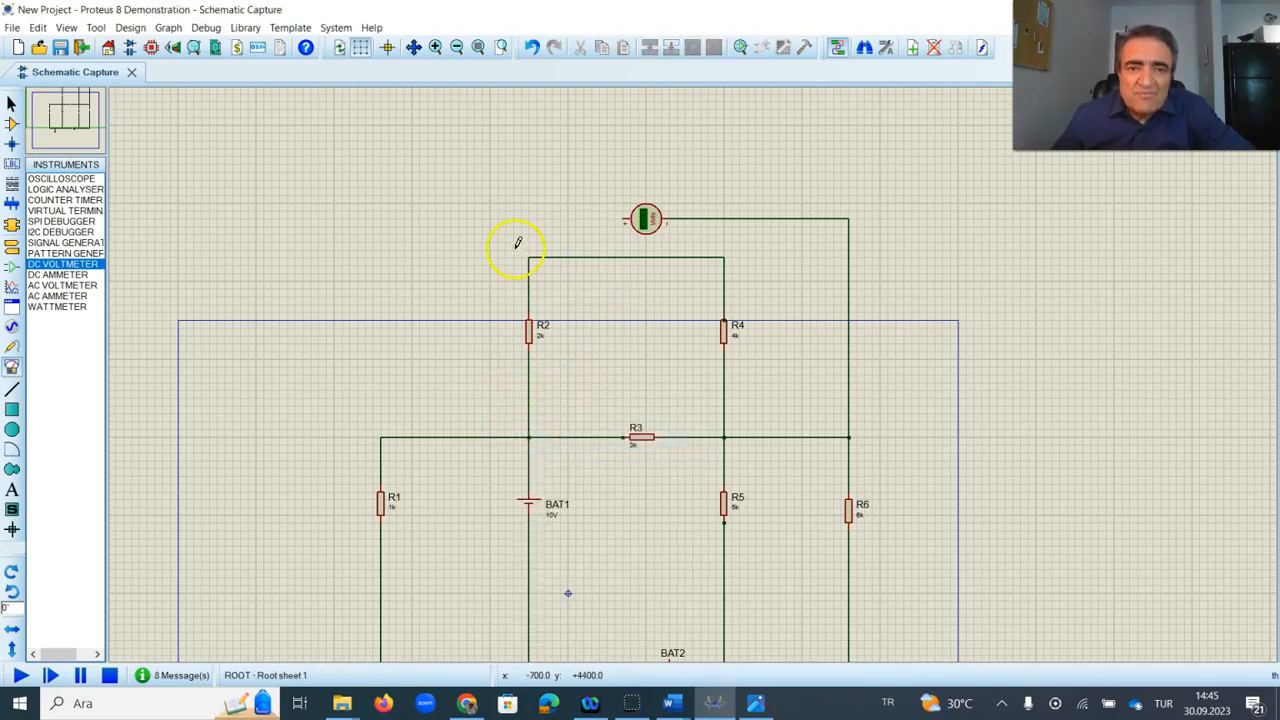
# Step: Wire the voltmeter's positive terminal to the wire corner directly above R2
pyautogui.click(529, 217)
pyautogui.click(616, 217)
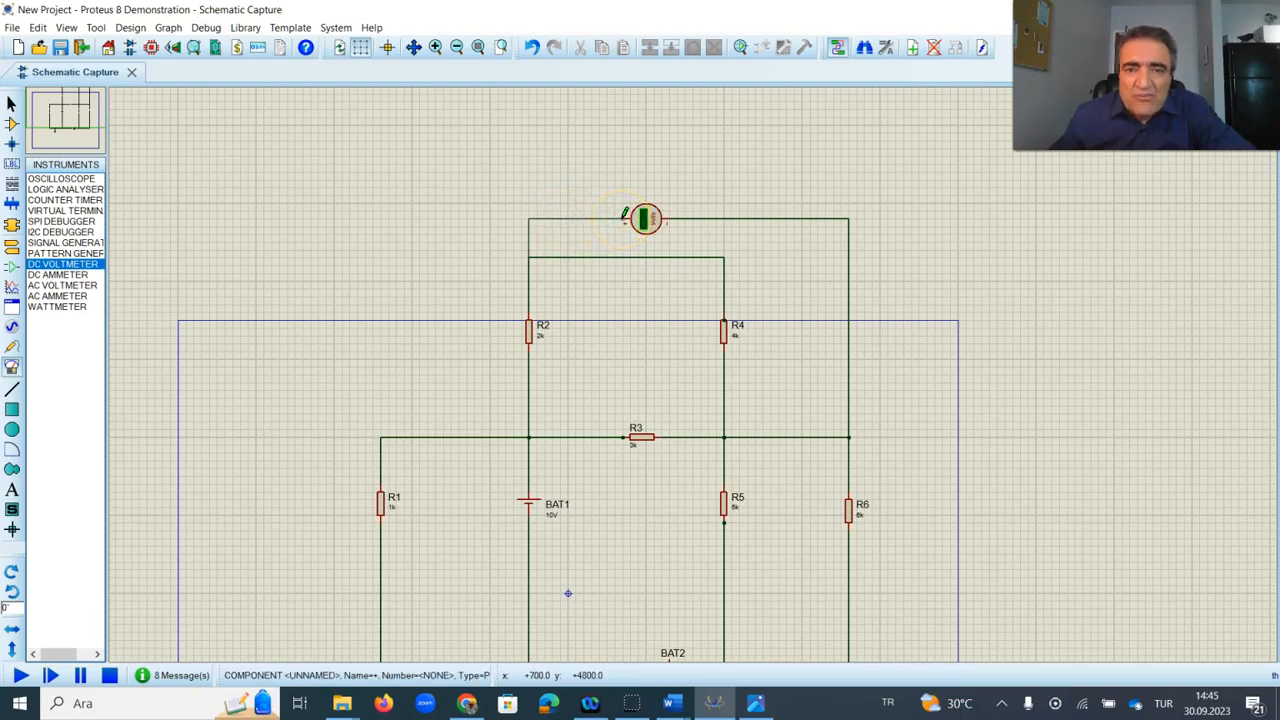
pyautogui.scroll(-1, 394, 468)
pyautogui.scroll(1, 394, 468)
pyautogui.scroll(1, 1050, 385)
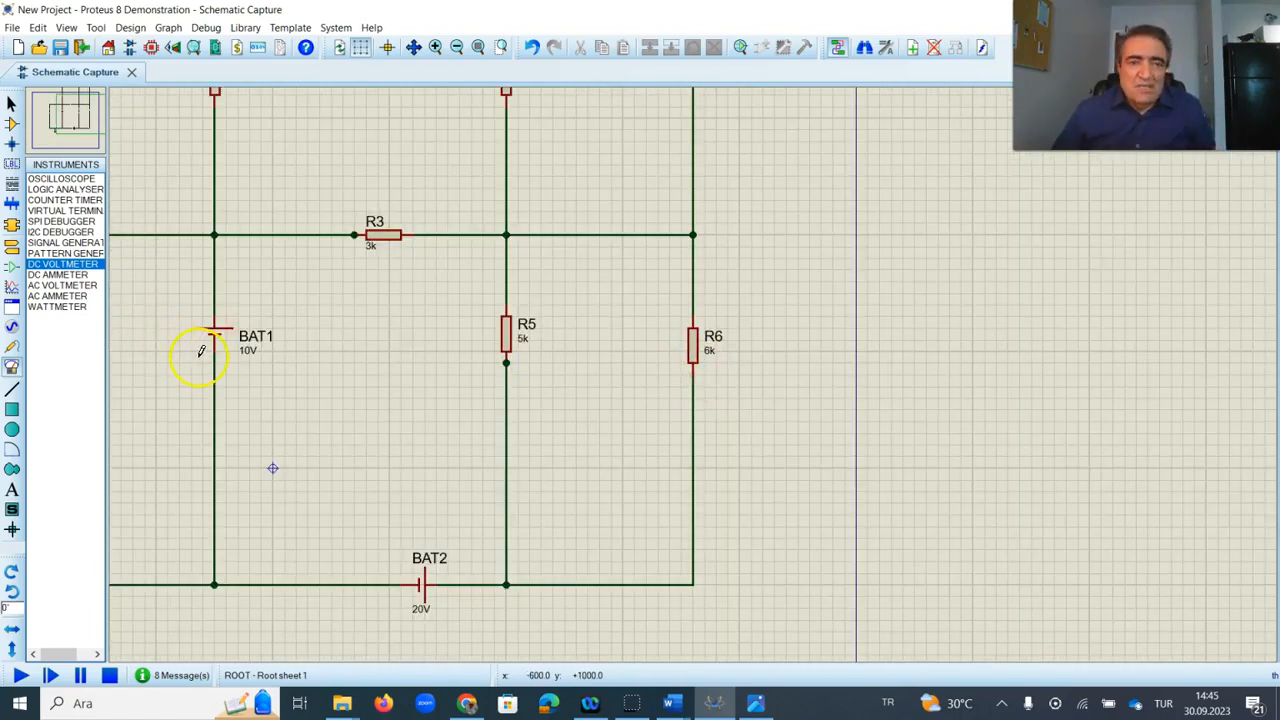
# Step: Check the voltmeter's connections above R2 and R4 and run the simulation
pyautogui.scroll(1, 201, 350)
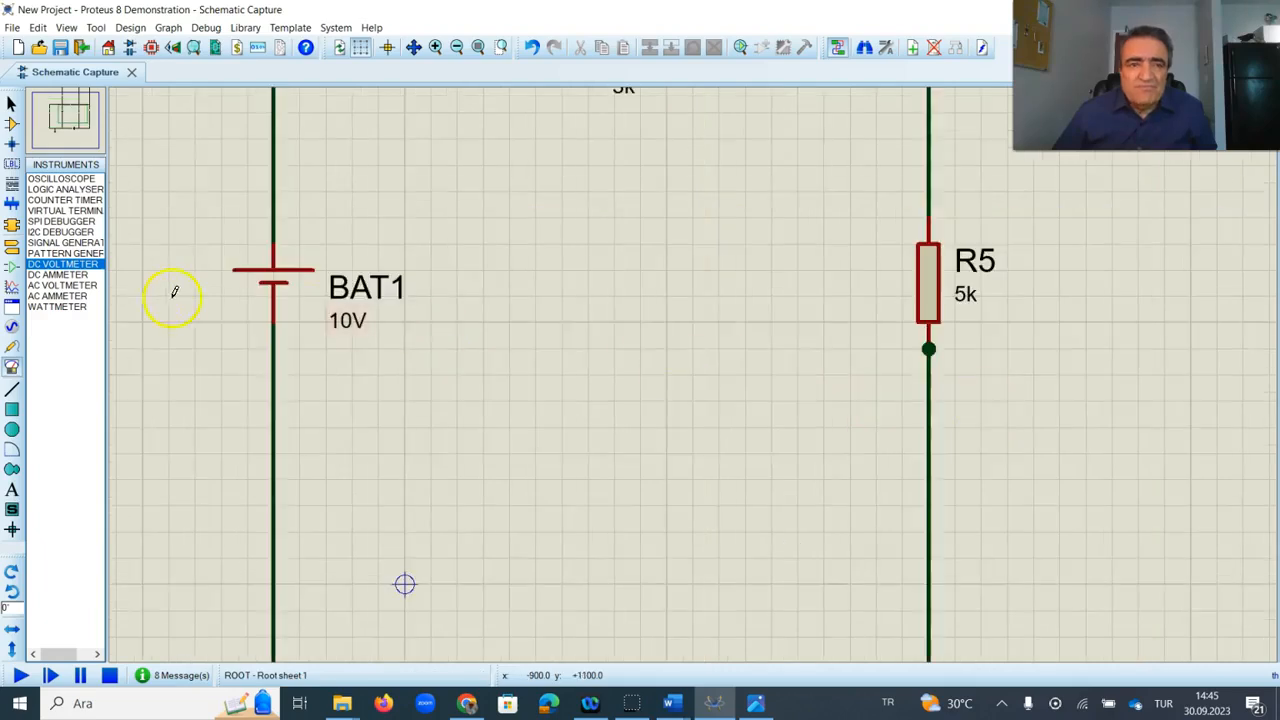
pyautogui.click(73, 98)
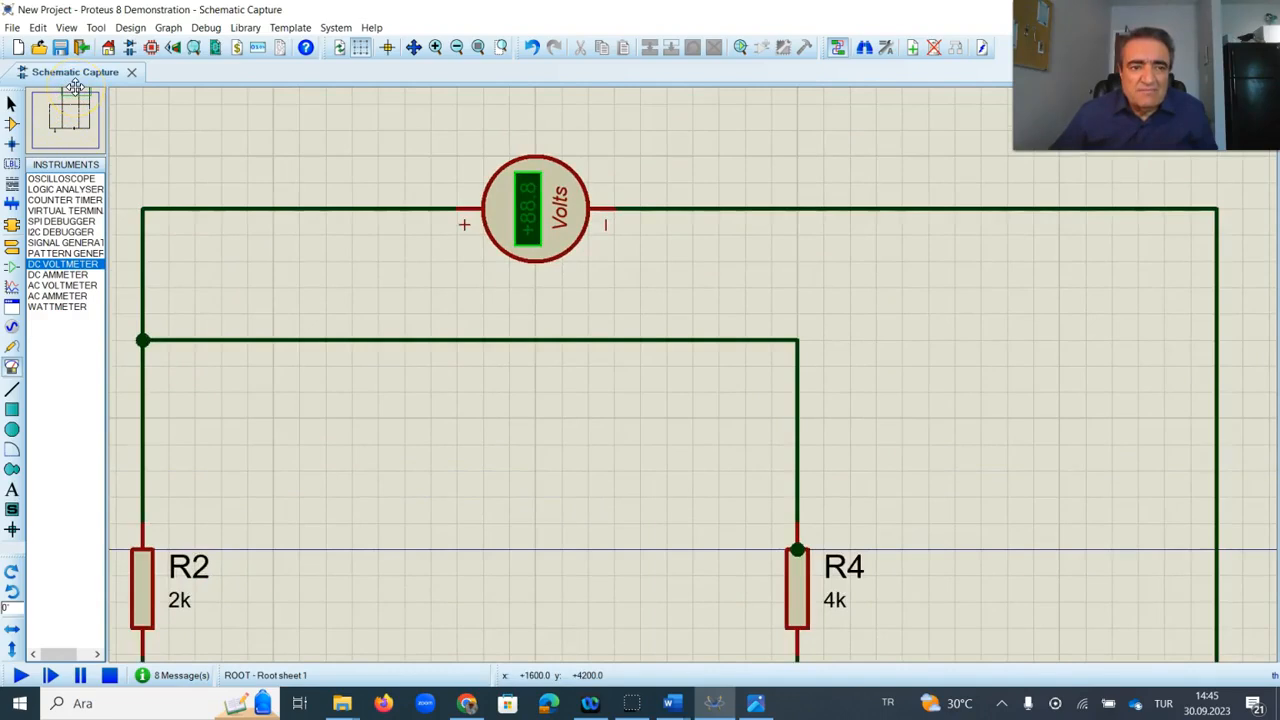
pyautogui.click(75, 88)
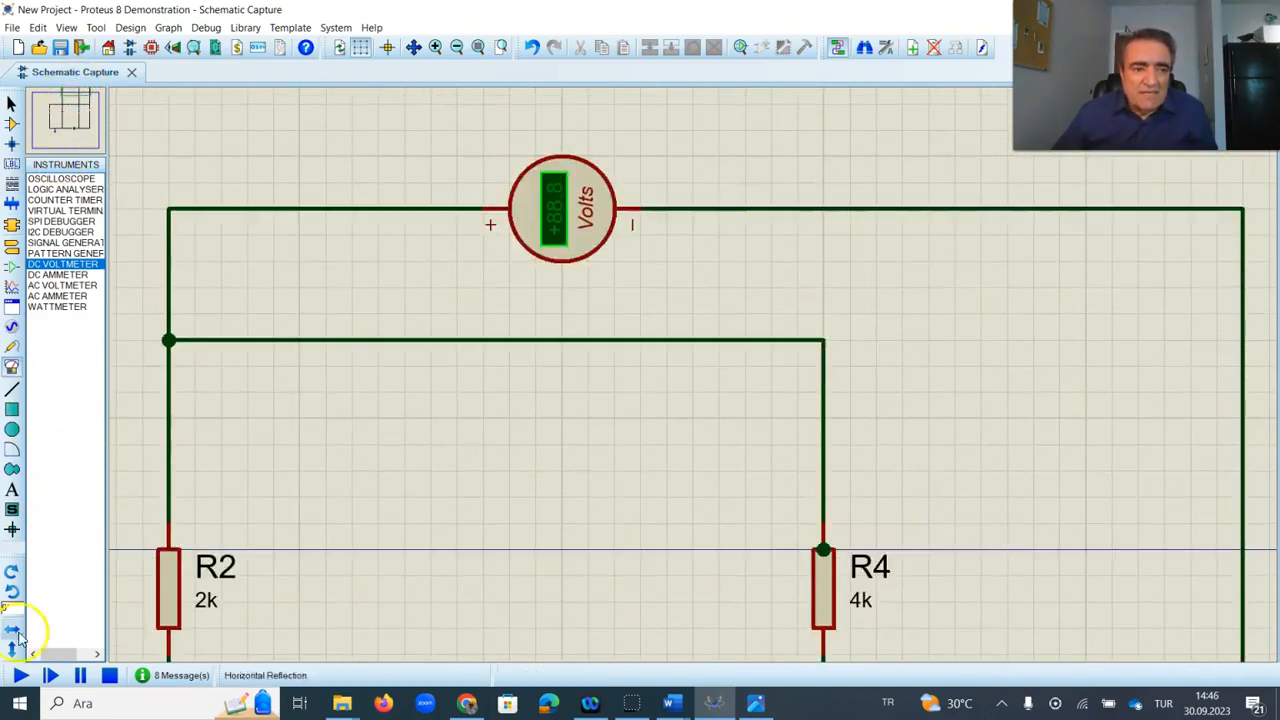
pyautogui.click(20, 675)
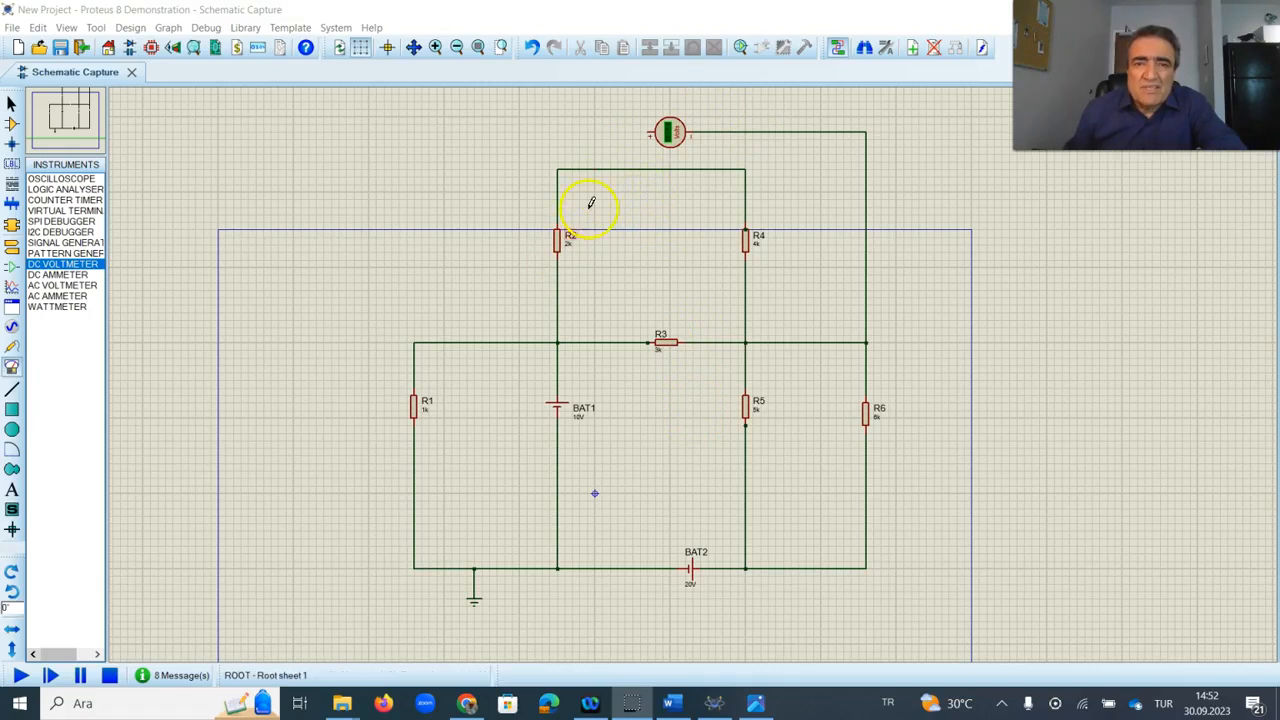
# Step: Wire the voltmeter's positive terminal to the wire joining R1 and BAT1, and run and stop a simulation to read the voltage
pyautogui.click(648, 130)
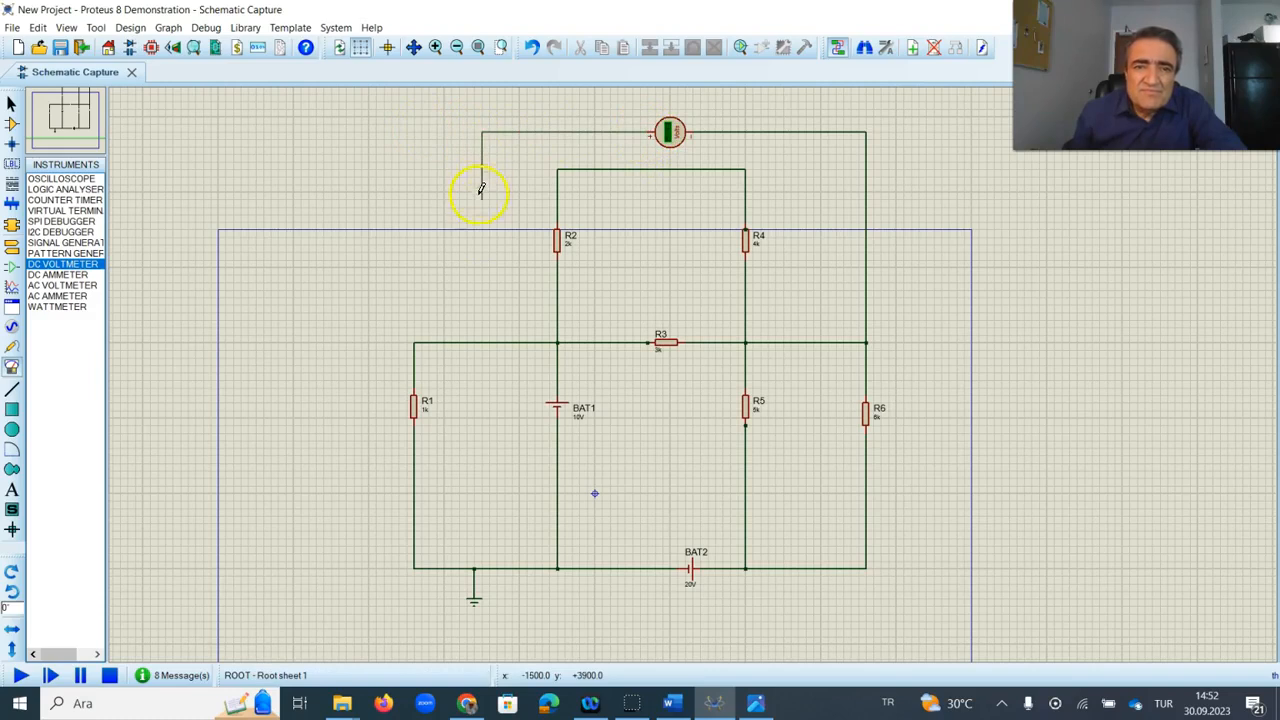
pyautogui.click(491, 339)
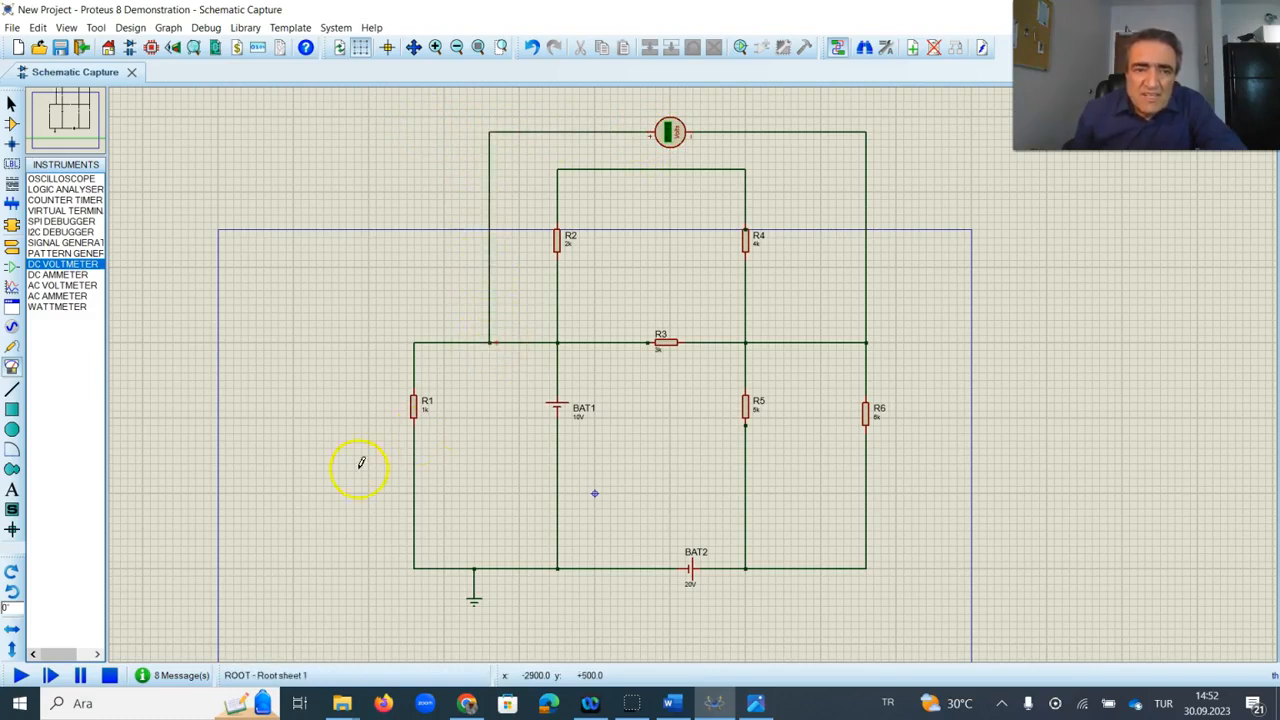
pyautogui.click(19, 678)
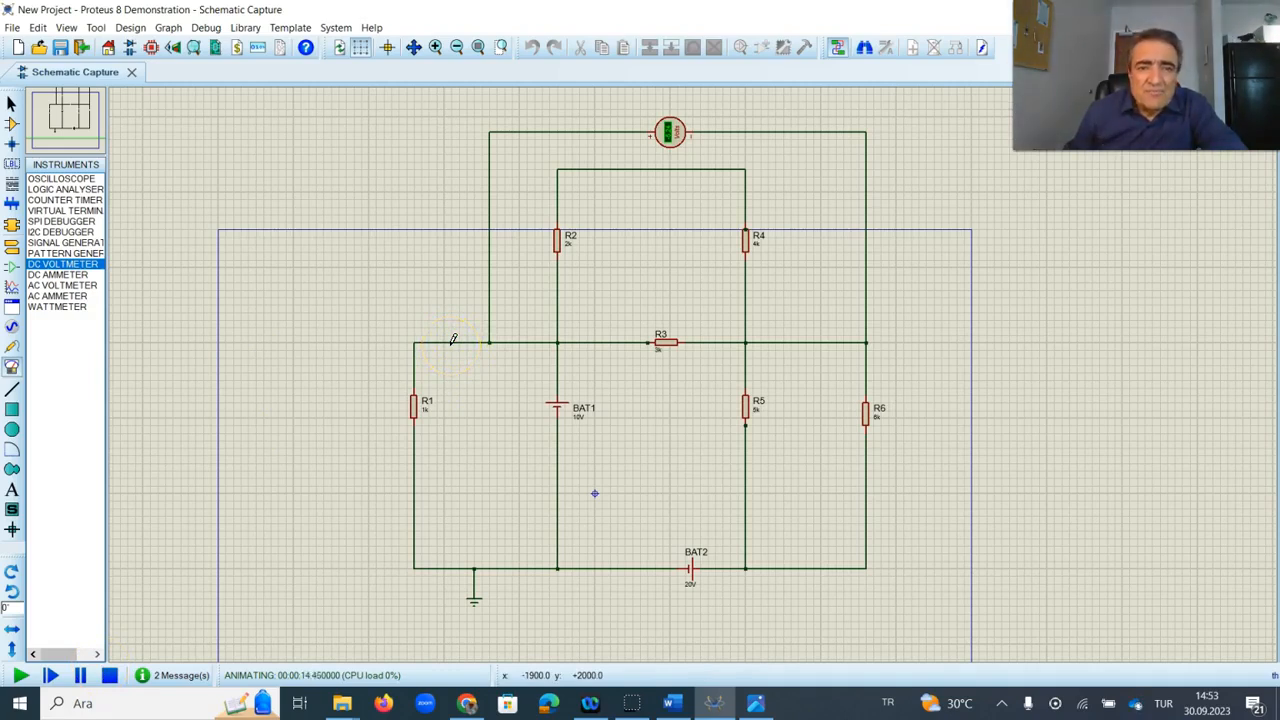
pyautogui.click(109, 676)
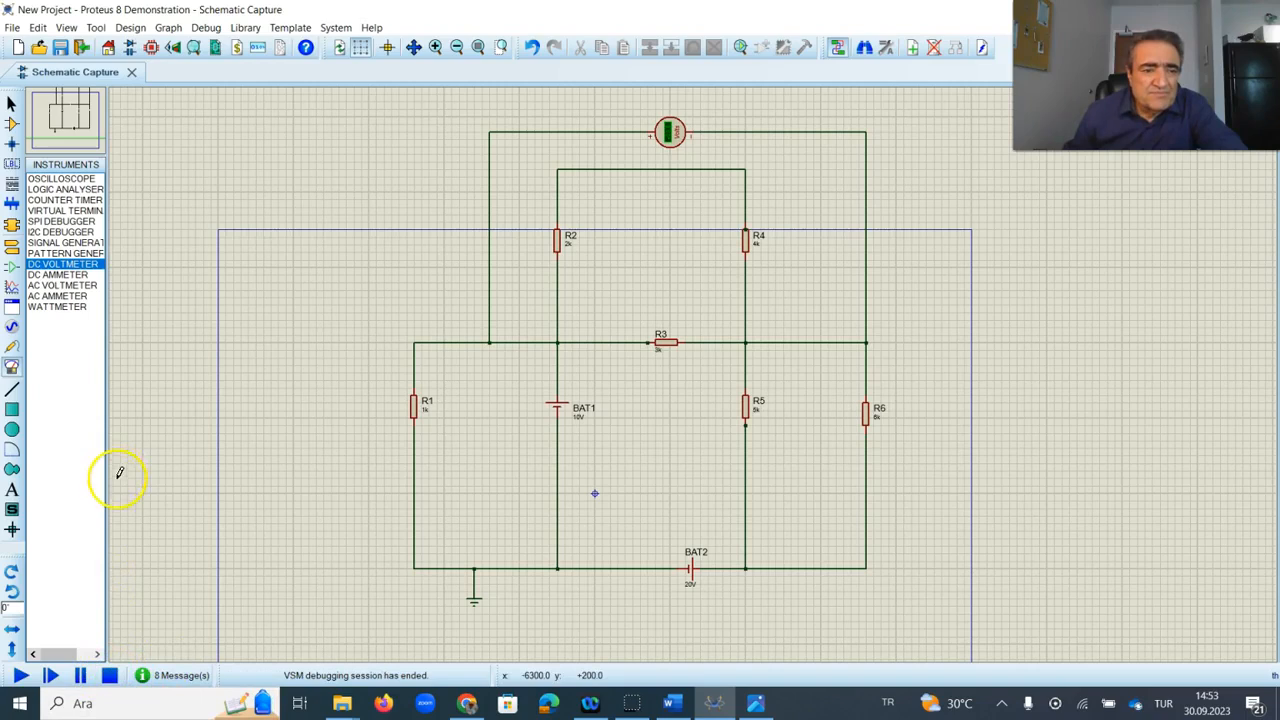
# Step: Try to place a DC ammeter on the wire between R1 and the voltmeter junction, and delete the stray wire loop
pyautogui.click(41, 275)
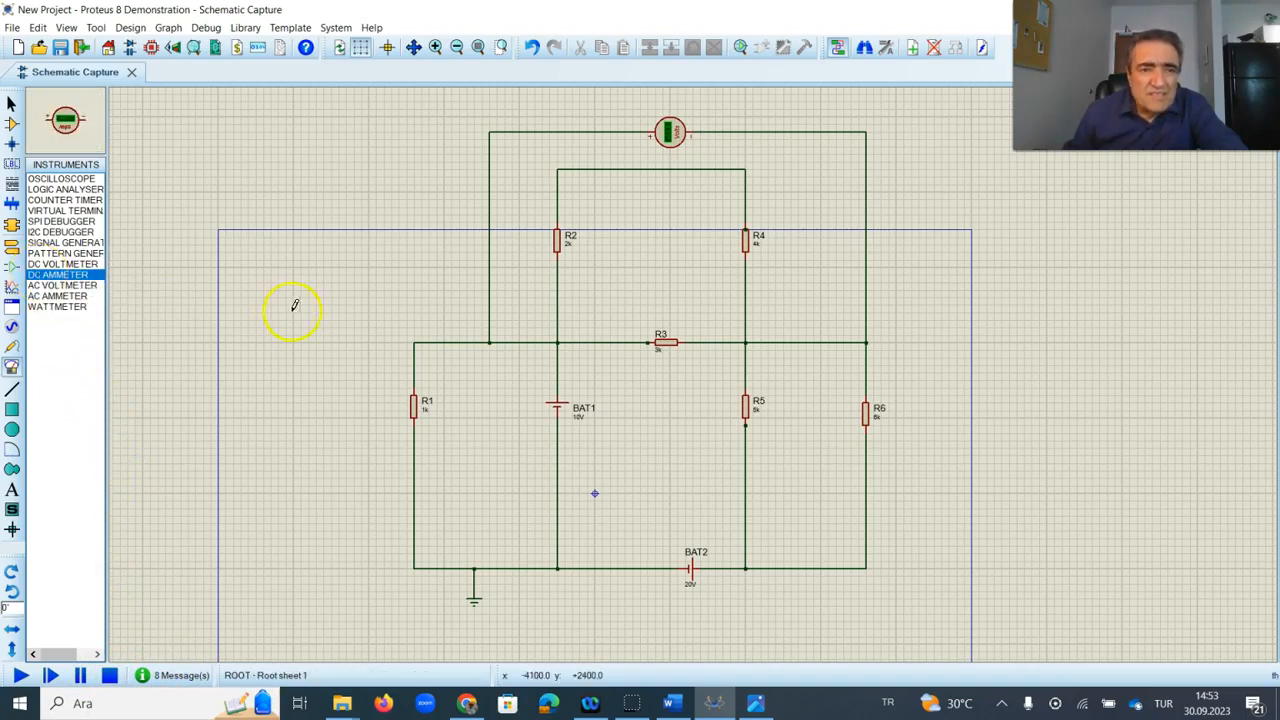
pyautogui.click(456, 340)
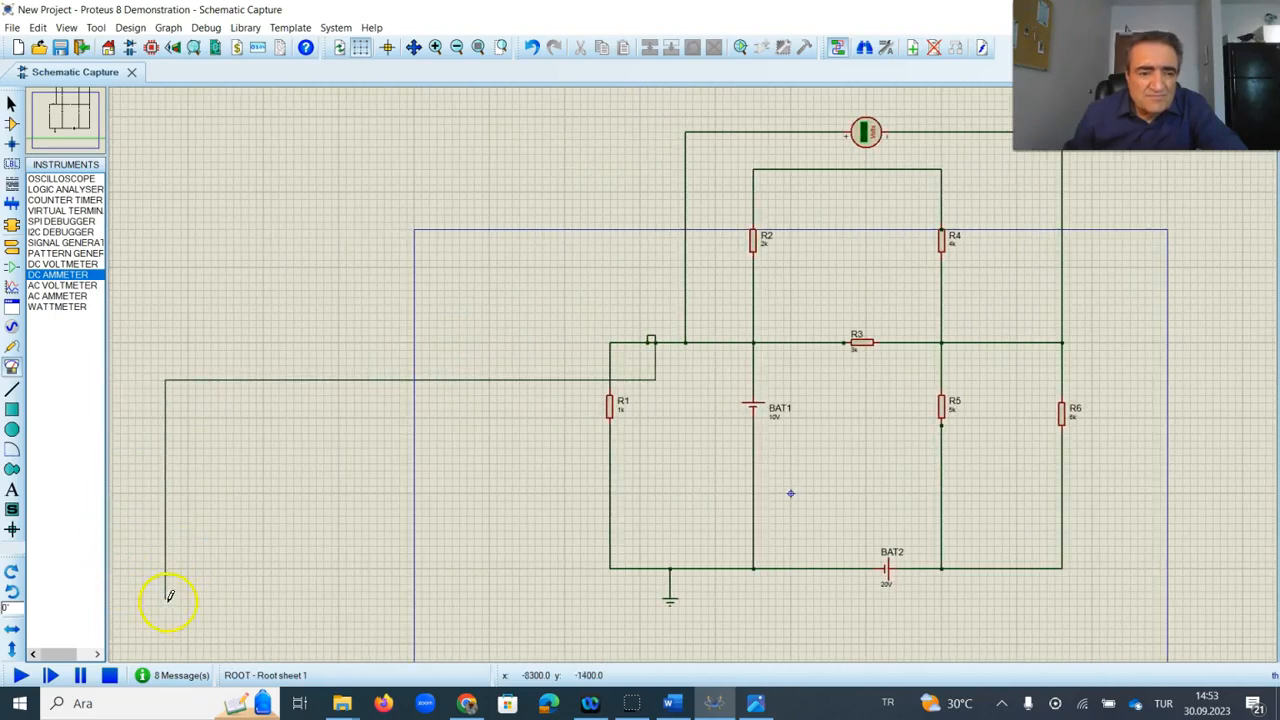
pyautogui.rightClick(170, 594)
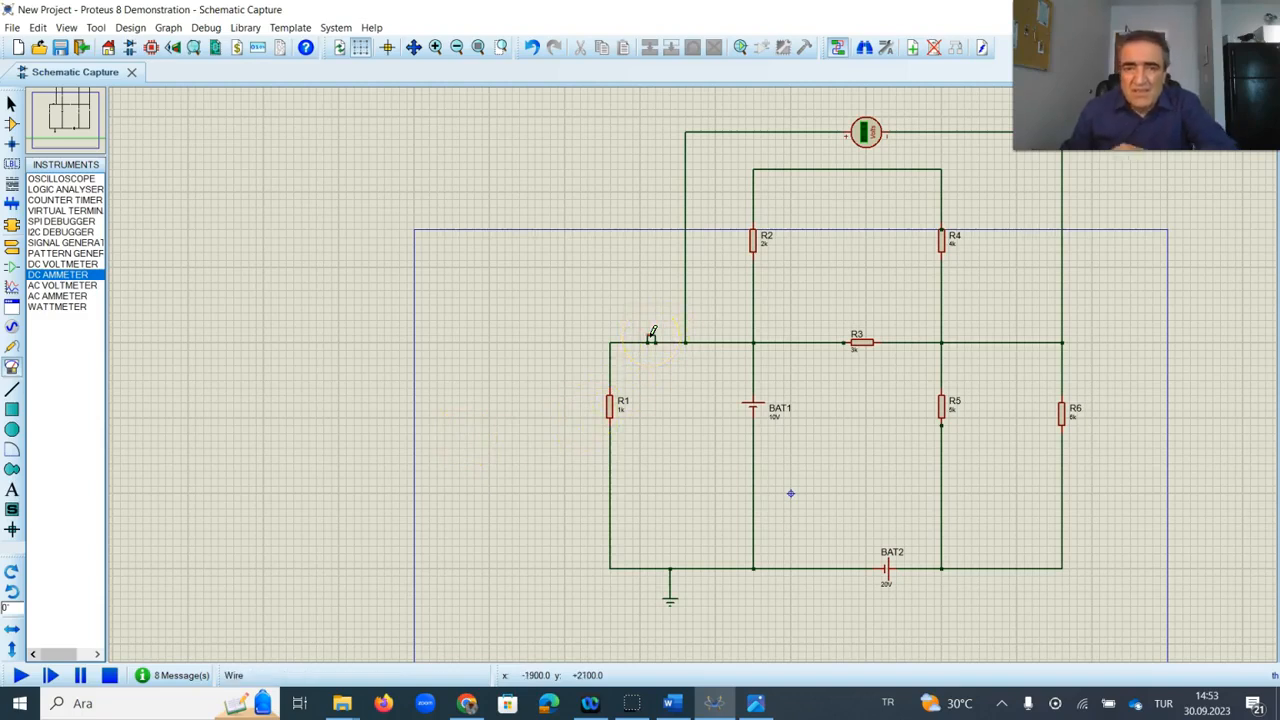
pyautogui.rightClick(651, 337)
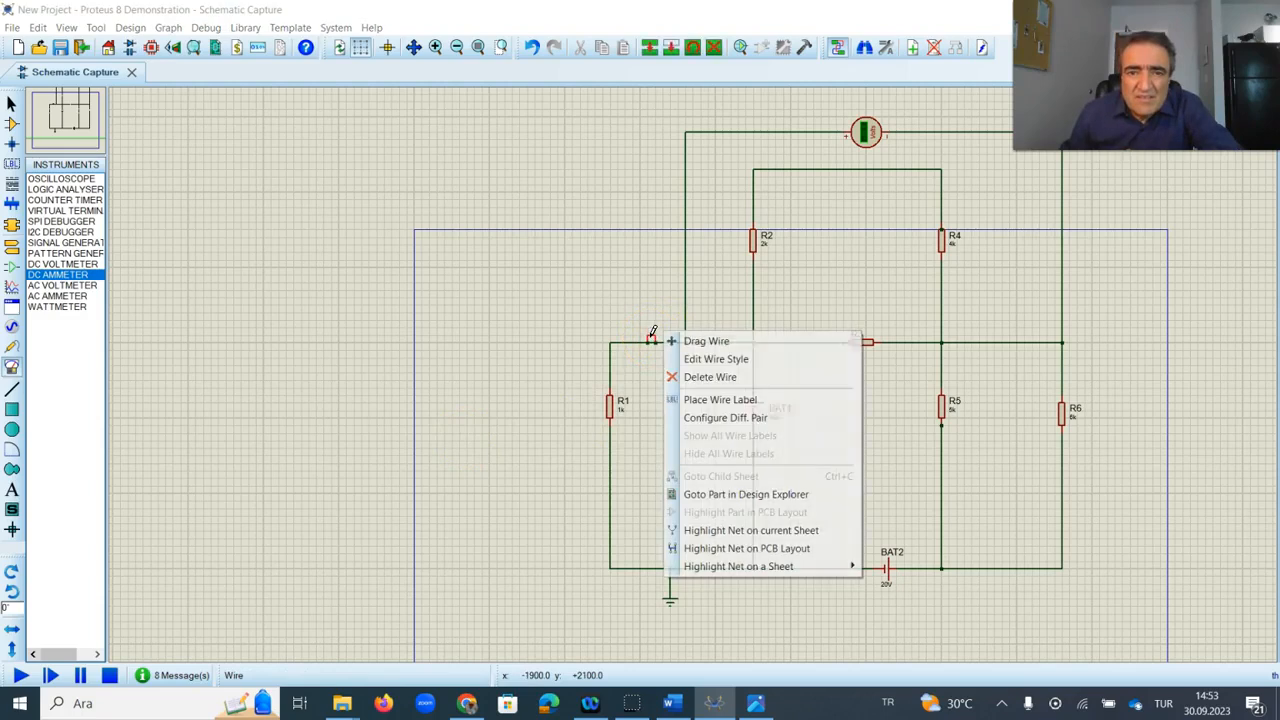
pyautogui.click(689, 378)
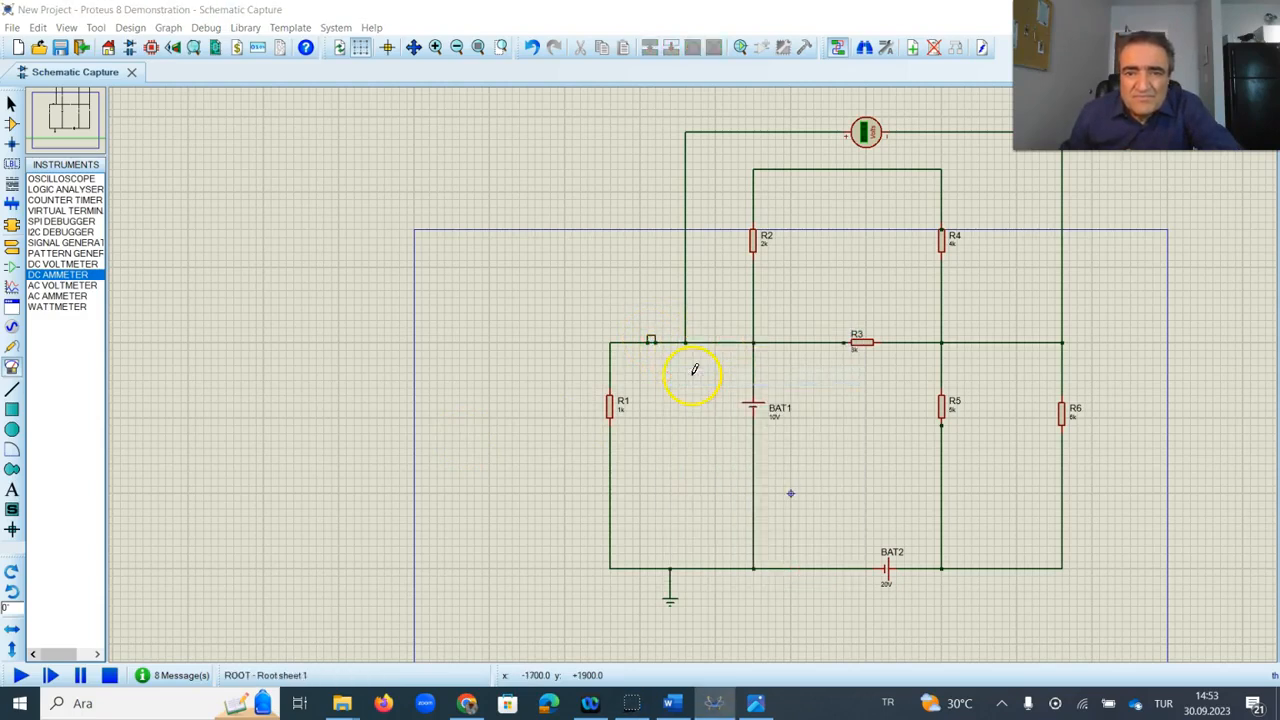
pyautogui.rightClick(650, 340)
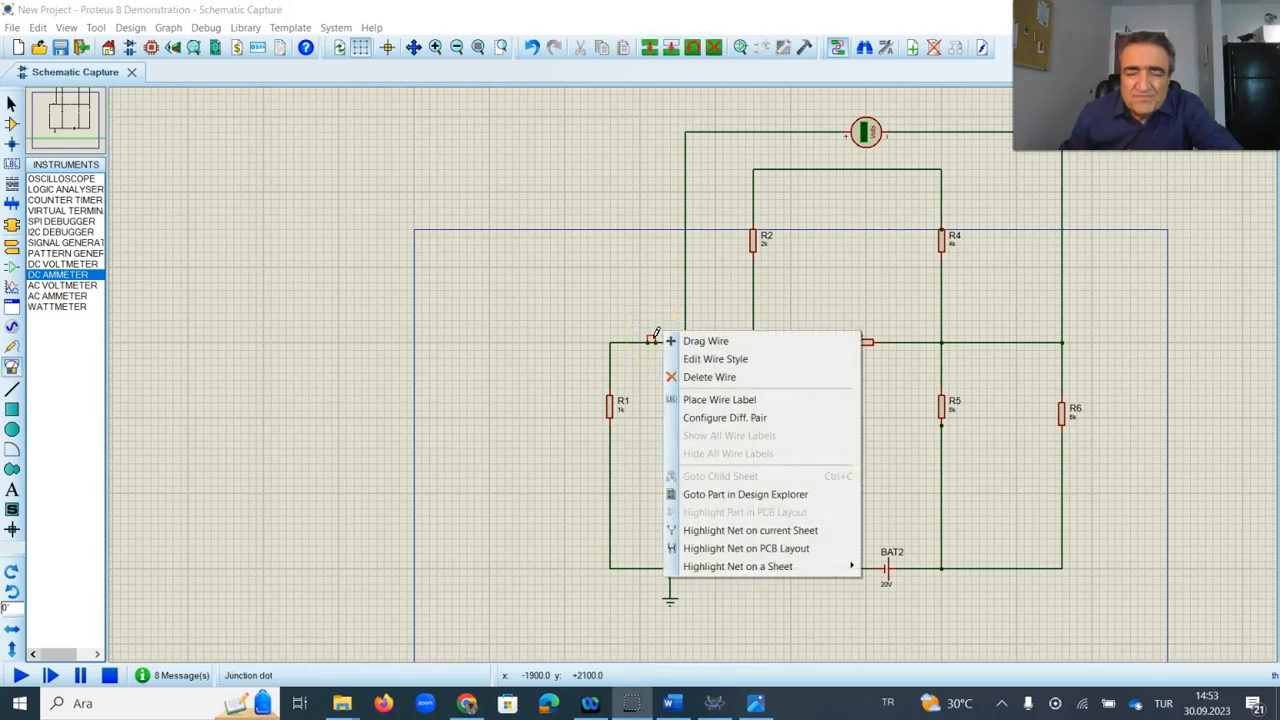
pyautogui.click(698, 377)
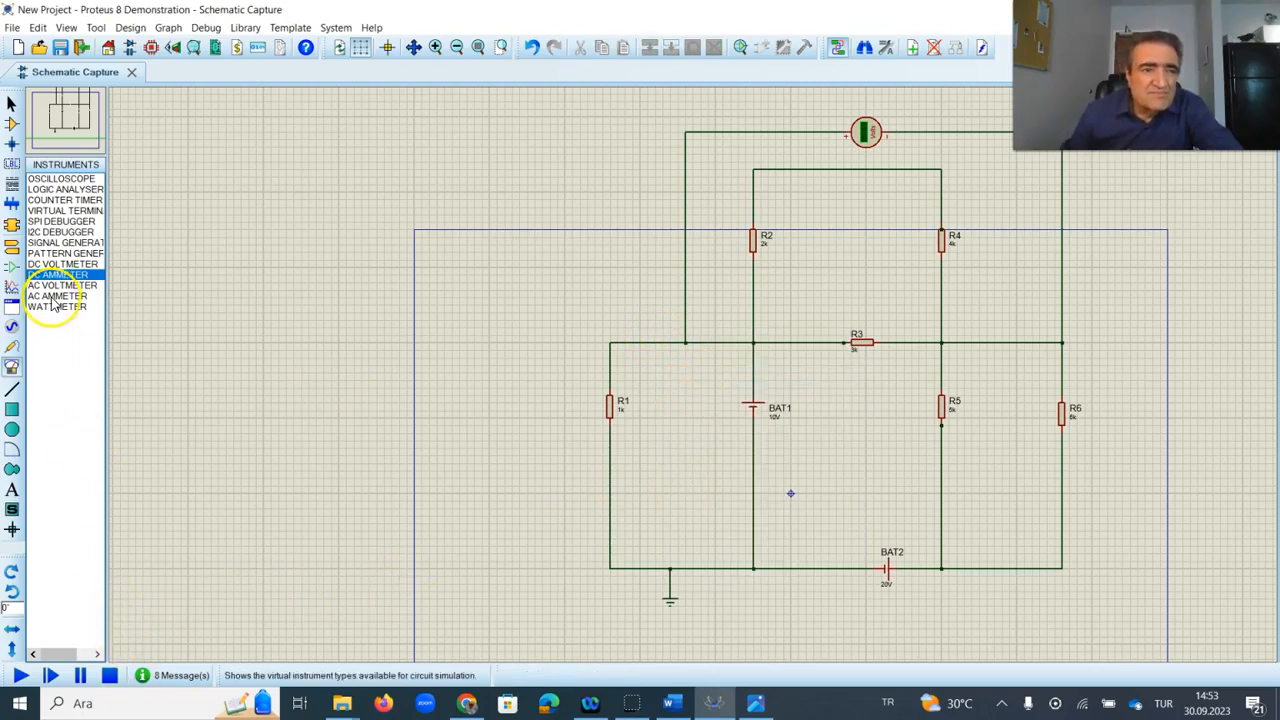
pyautogui.click(52, 115)
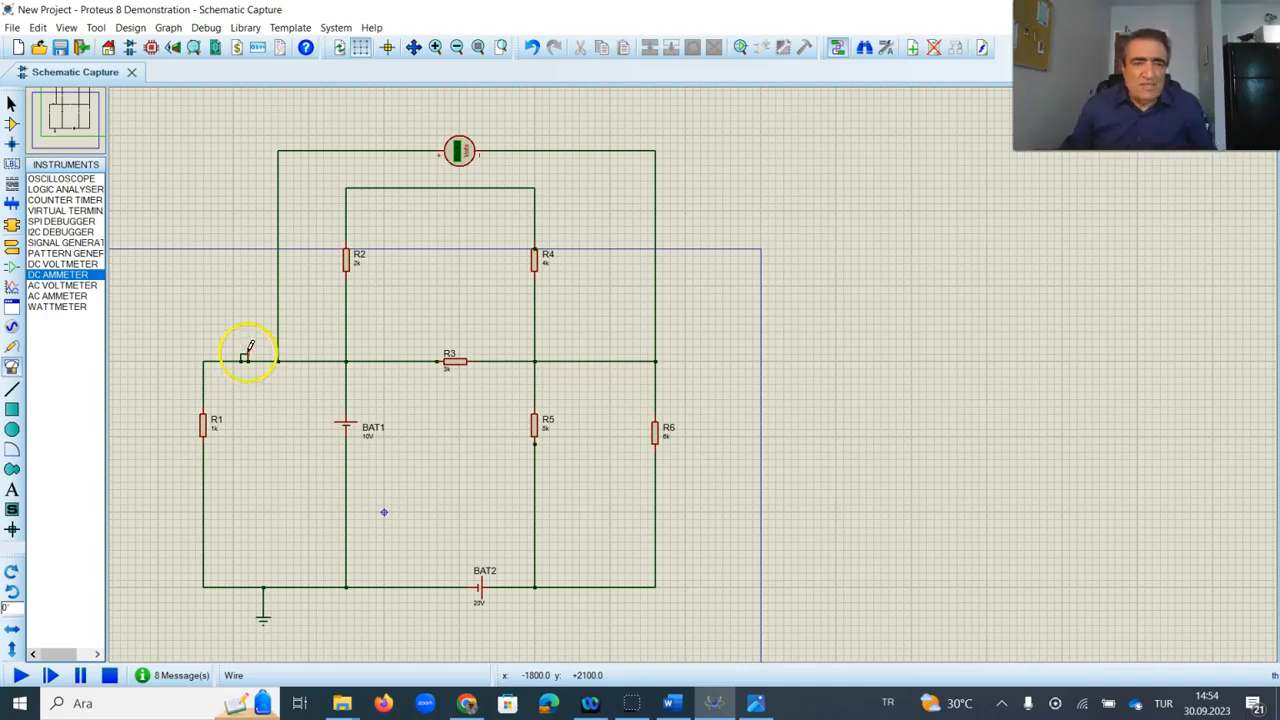
pyautogui.click(245, 356)
pyautogui.press('Escape')
# Step: Insert an AC ammeter into the wire between R1 and the voltmeter's positive junction
pyautogui.click(62, 285)
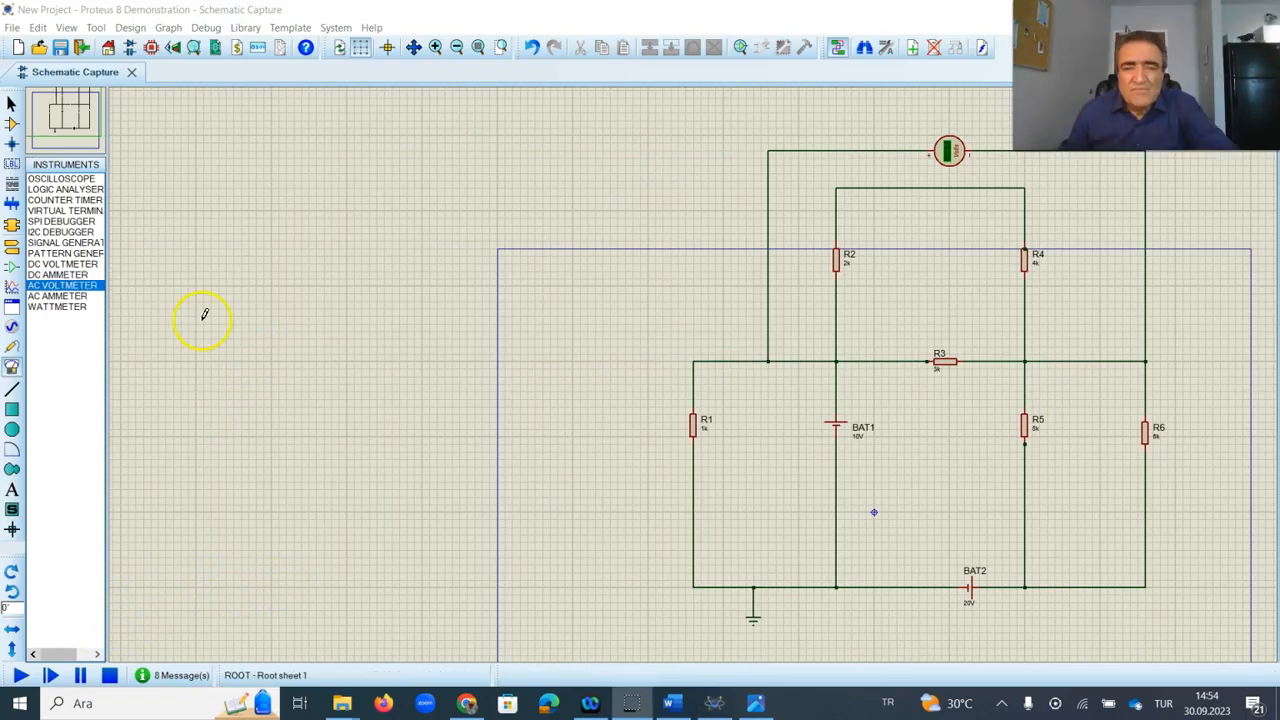
pyautogui.click(68, 298)
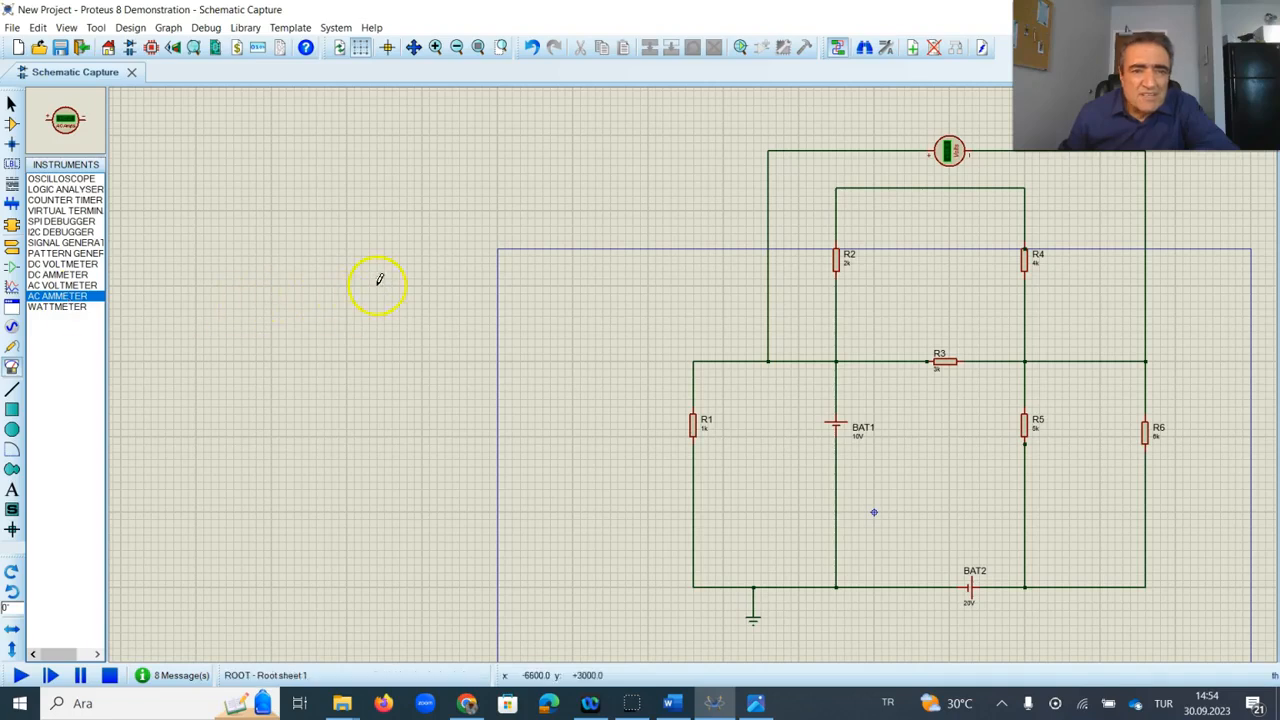
pyautogui.click(524, 278)
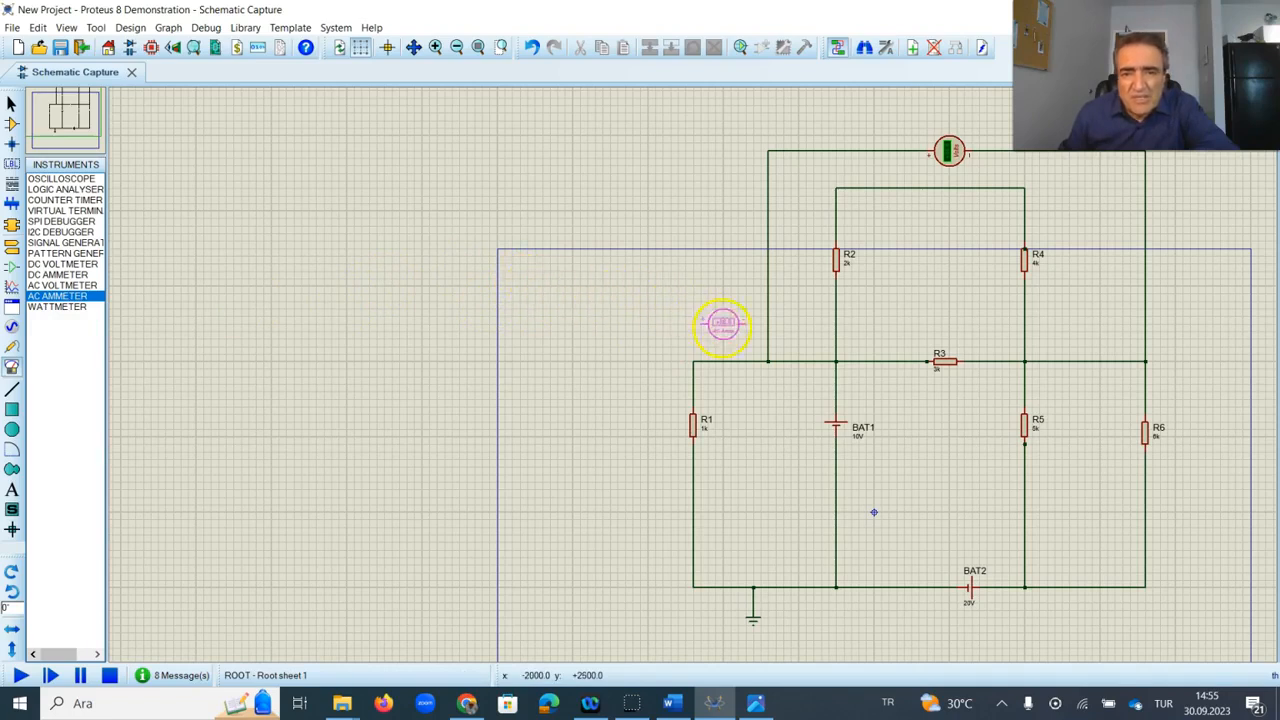
pyautogui.click(731, 362)
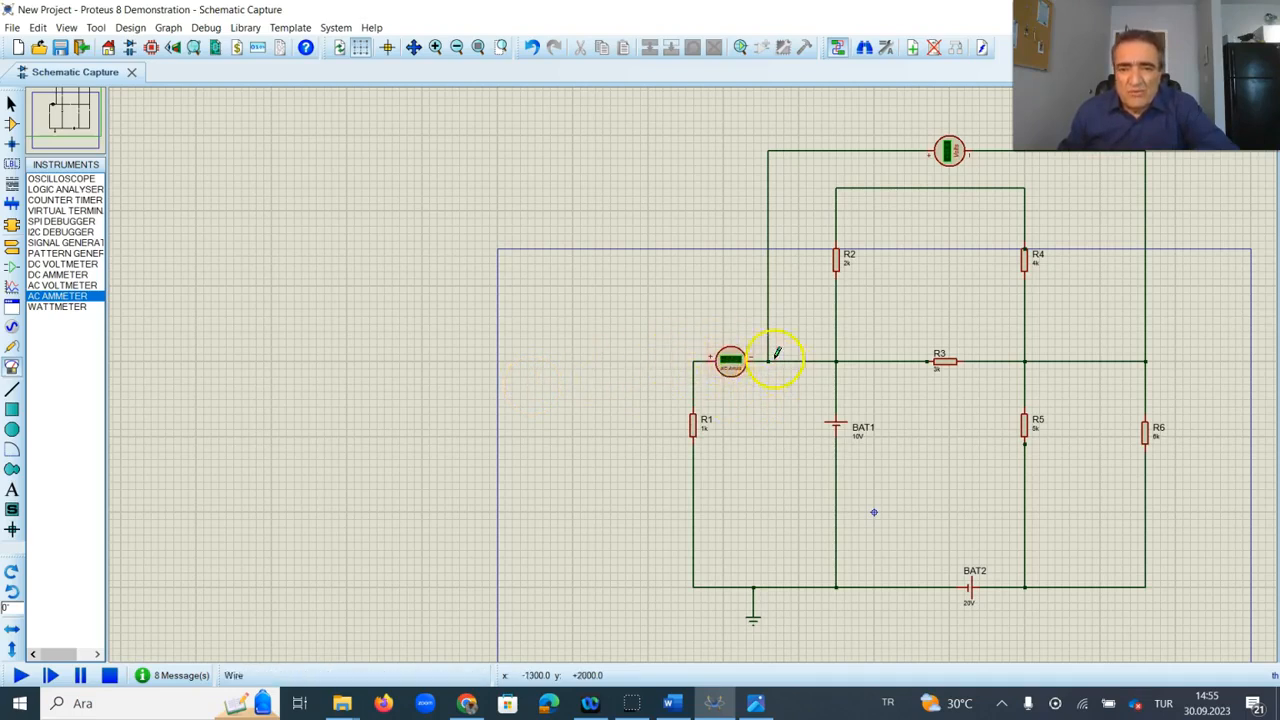
# Step: Run the simulation and compare the ammeter reading with the calculated Iout in the Word solution, returning to Proteus
pyautogui.click(20, 675)
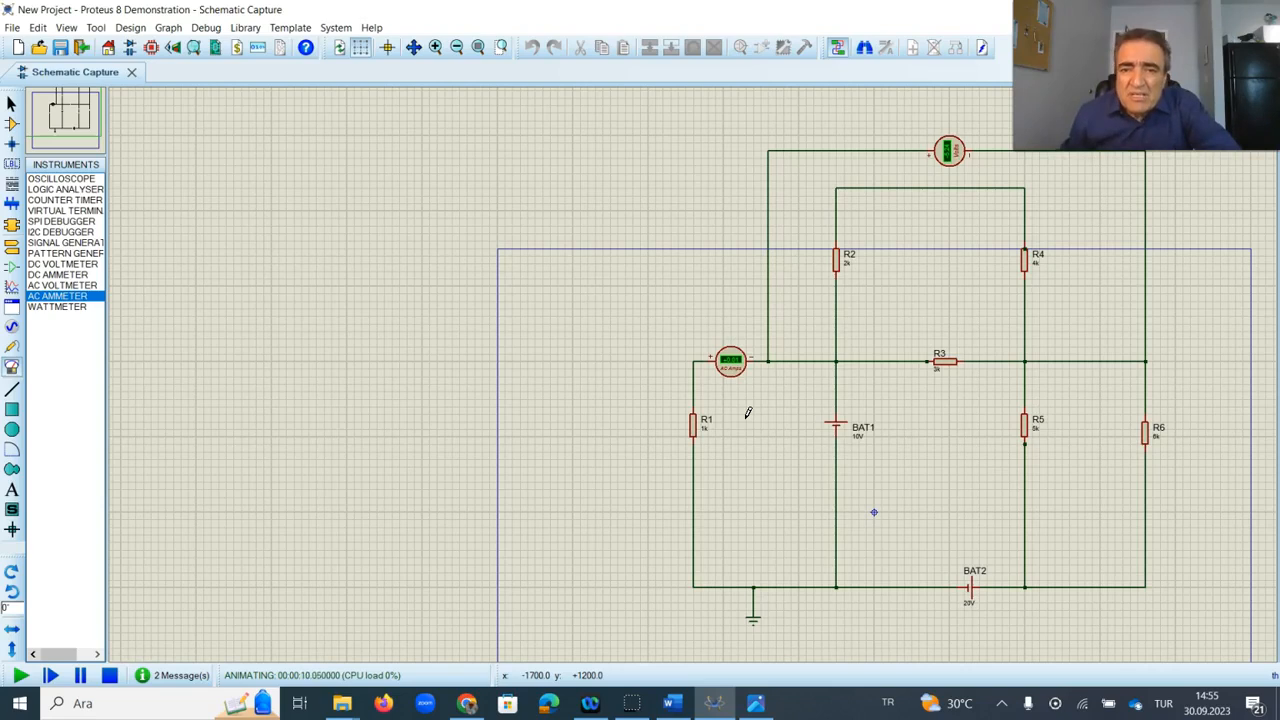
pyautogui.click(671, 703)
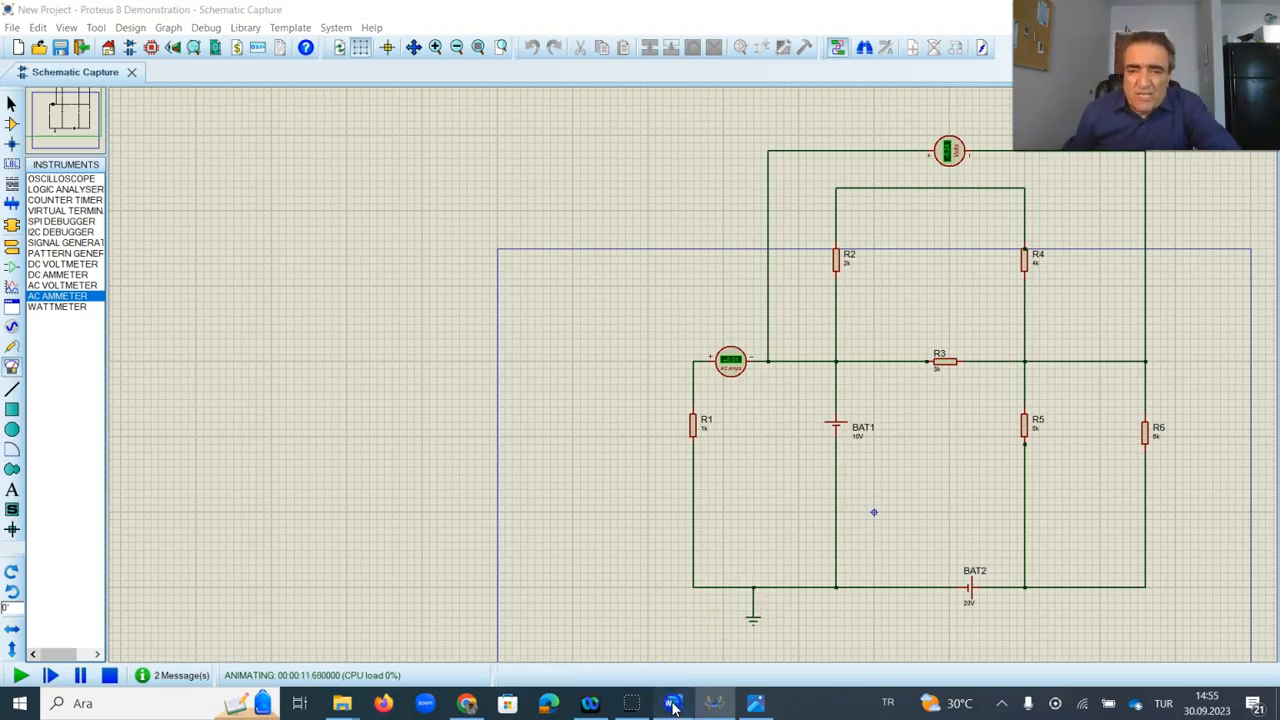
pyautogui.scroll(-2, 1057, 594)
pyautogui.scroll(2, 1062, 598)
pyautogui.scroll(2, 1062, 598)
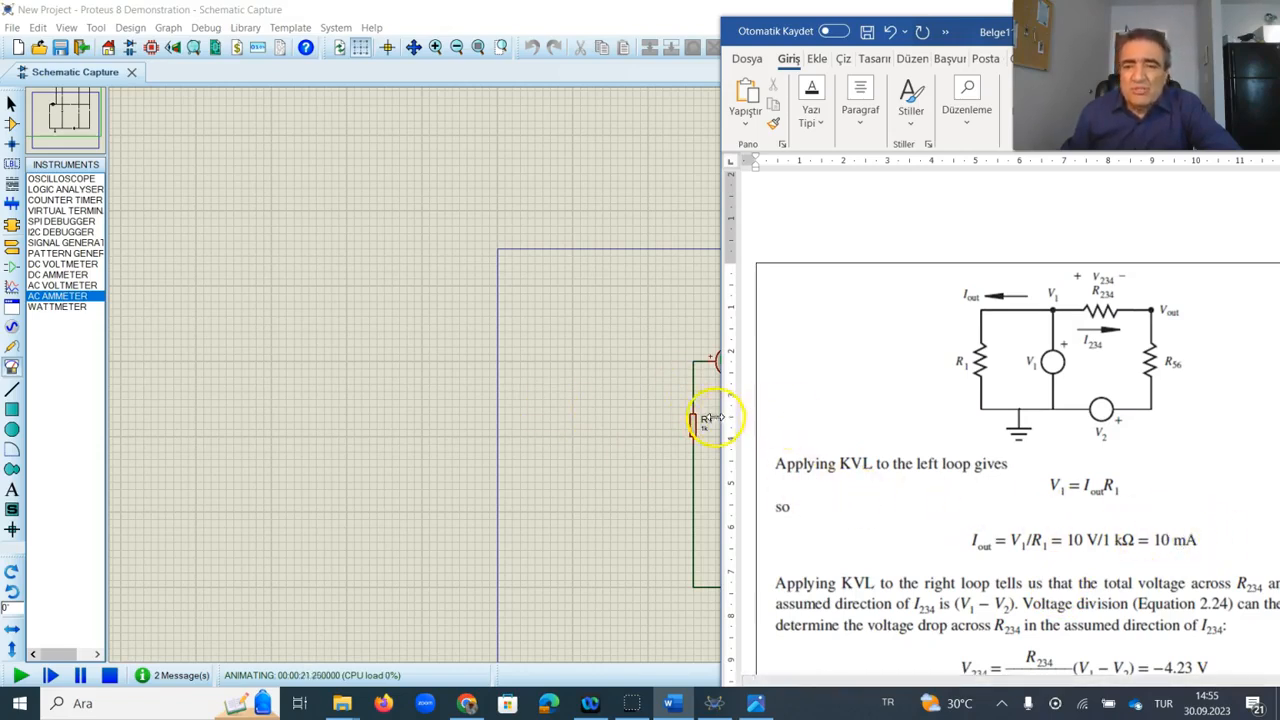
pyautogui.click(585, 409)
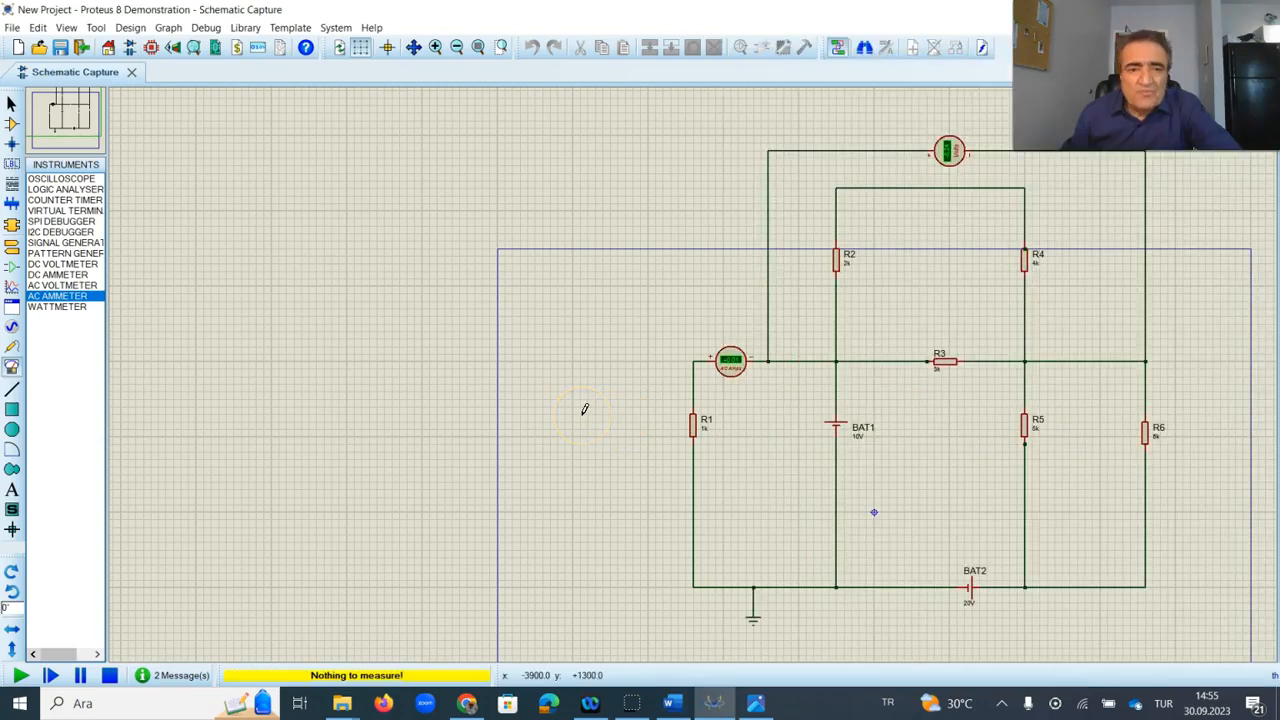
# Step: Stop the simulation and set the AC ammeter's display range to Milliamps
pyautogui.click(110, 678)
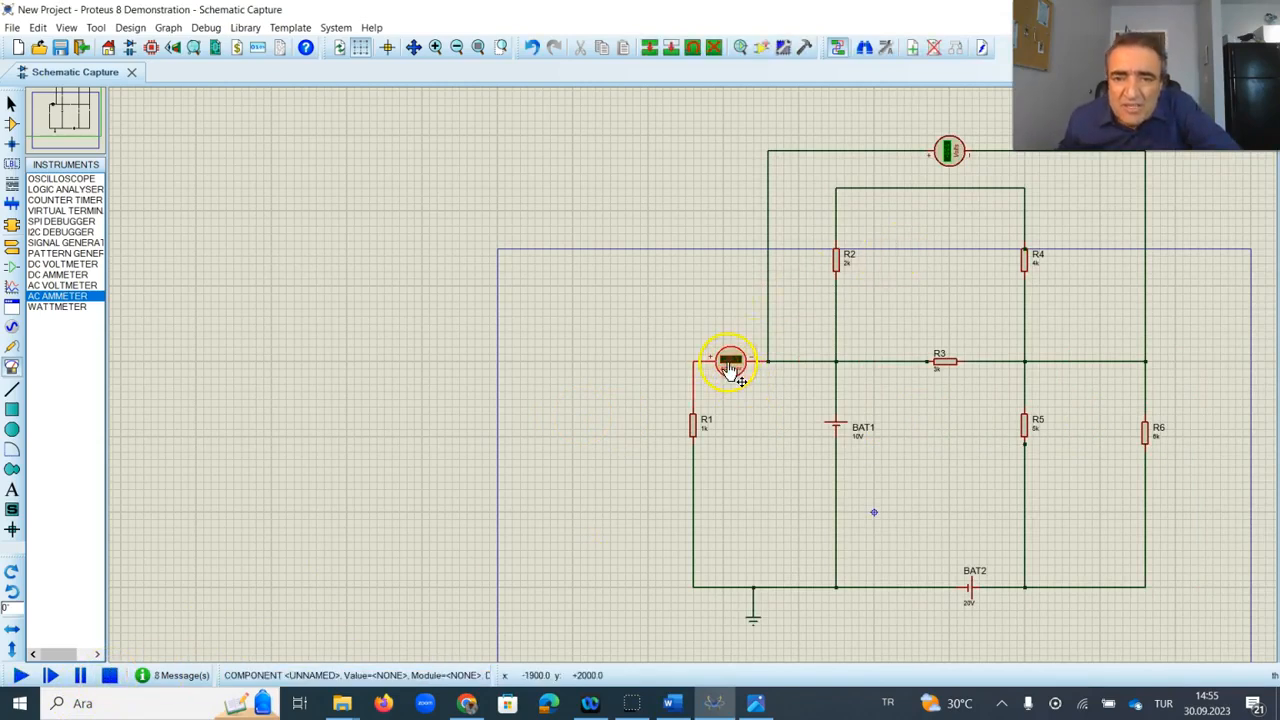
pyautogui.doubleClick(730, 362)
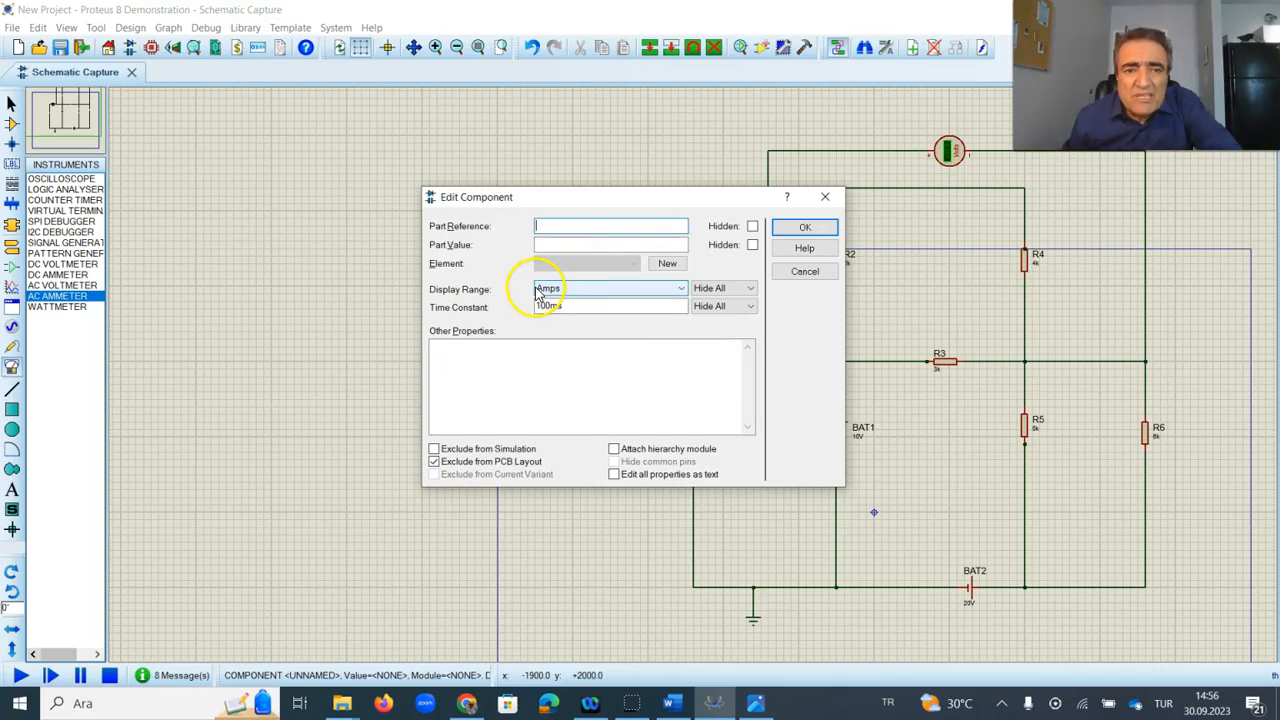
pyautogui.click(679, 289)
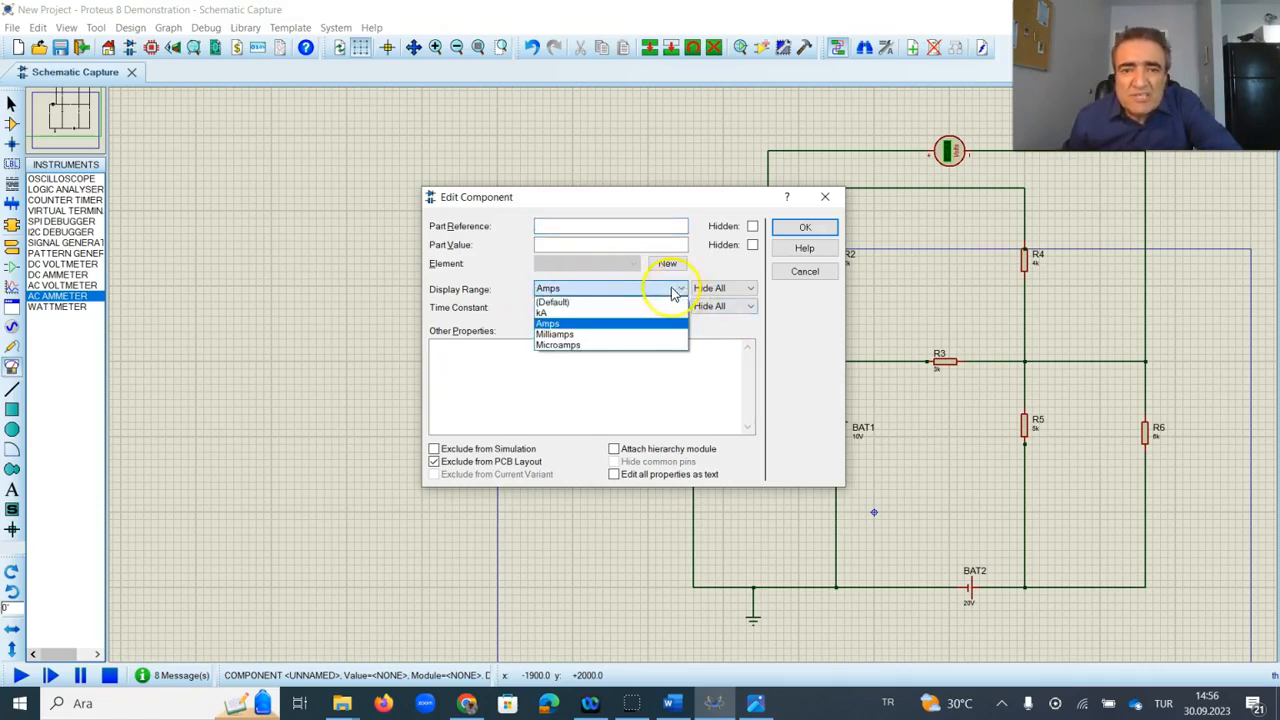
pyautogui.click(560, 335)
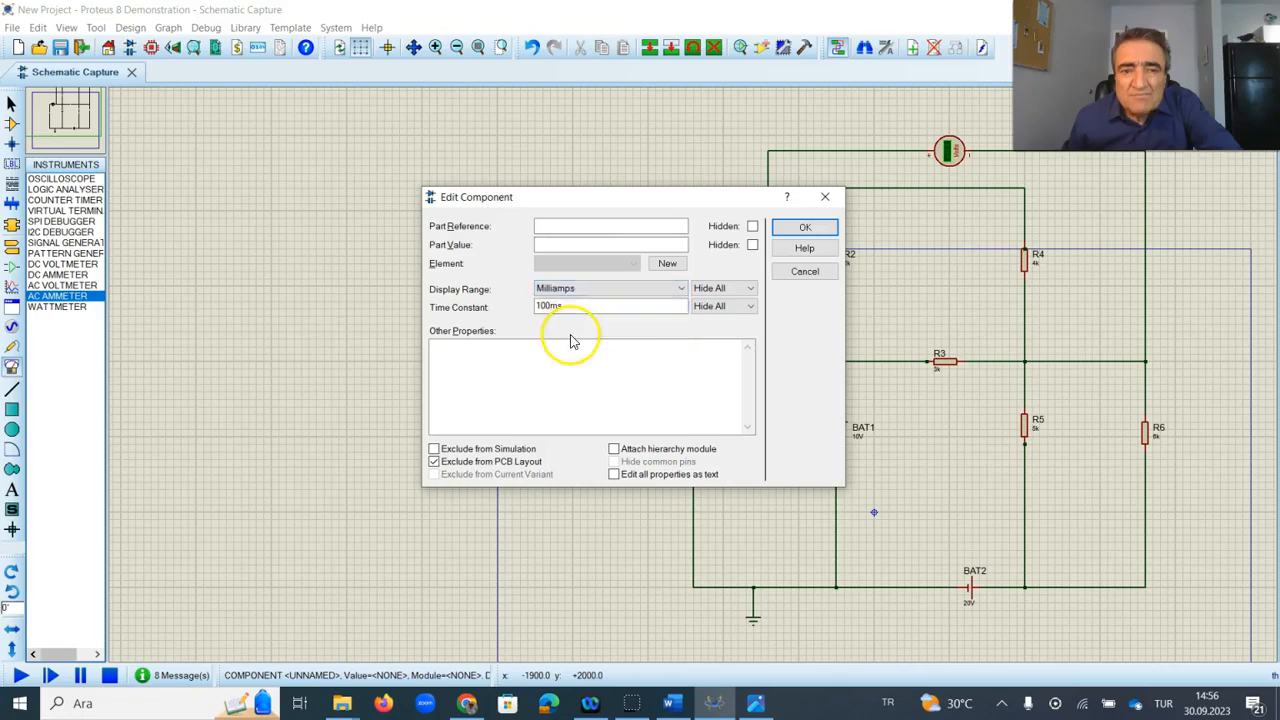
pyautogui.click(805, 228)
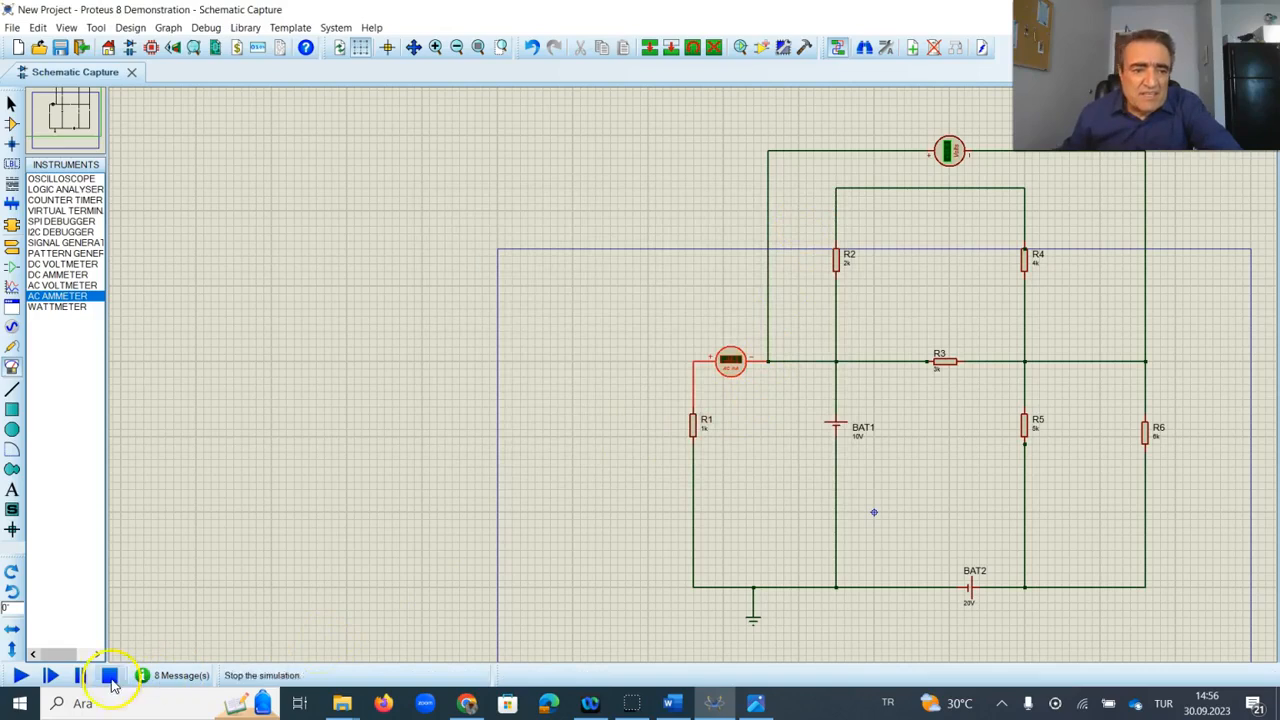
# Step: Run the simulation again and check the readings against the calculated Iout and V234 in the Word solution
pyautogui.click(20, 677)
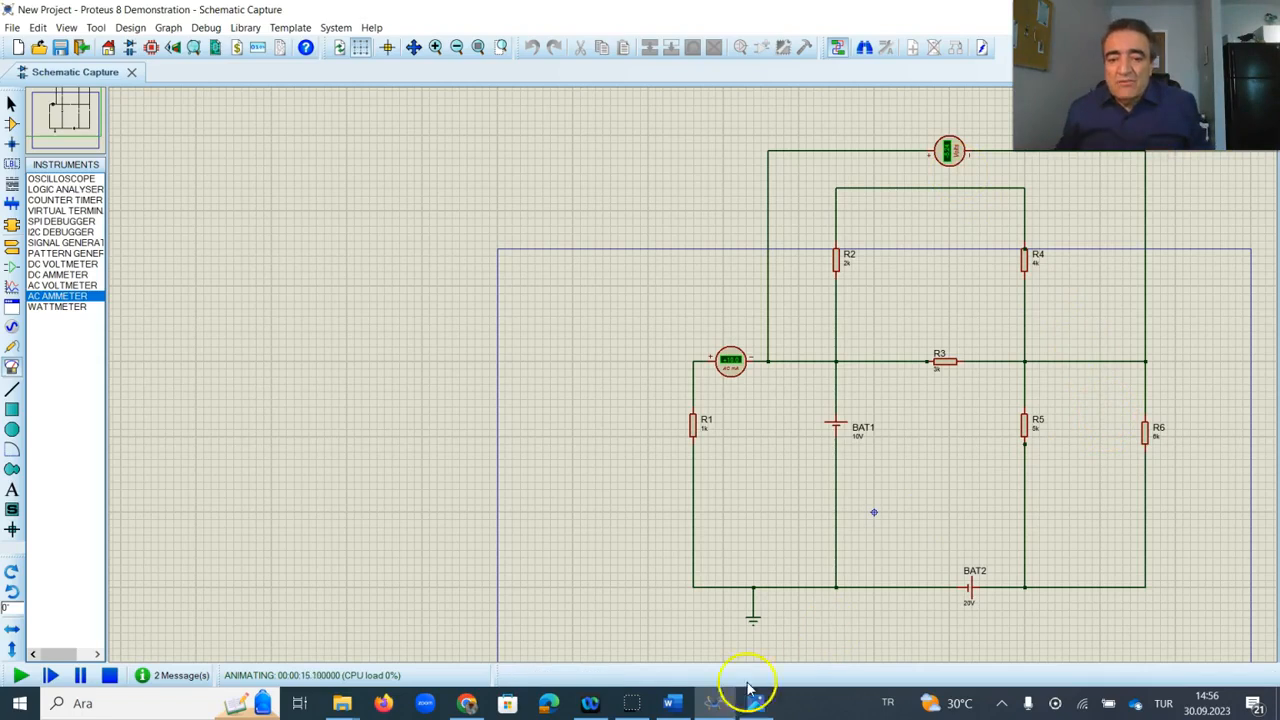
pyautogui.click(678, 707)
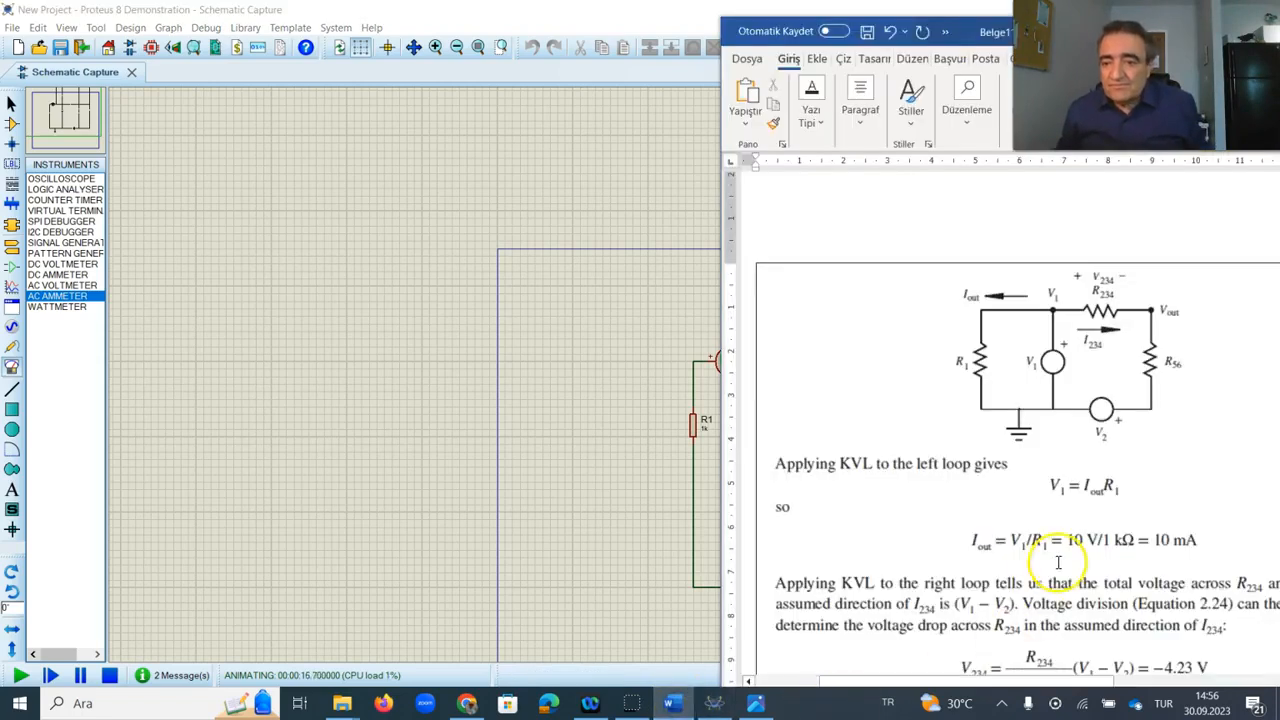
pyautogui.scroll(-2, 1063, 572)
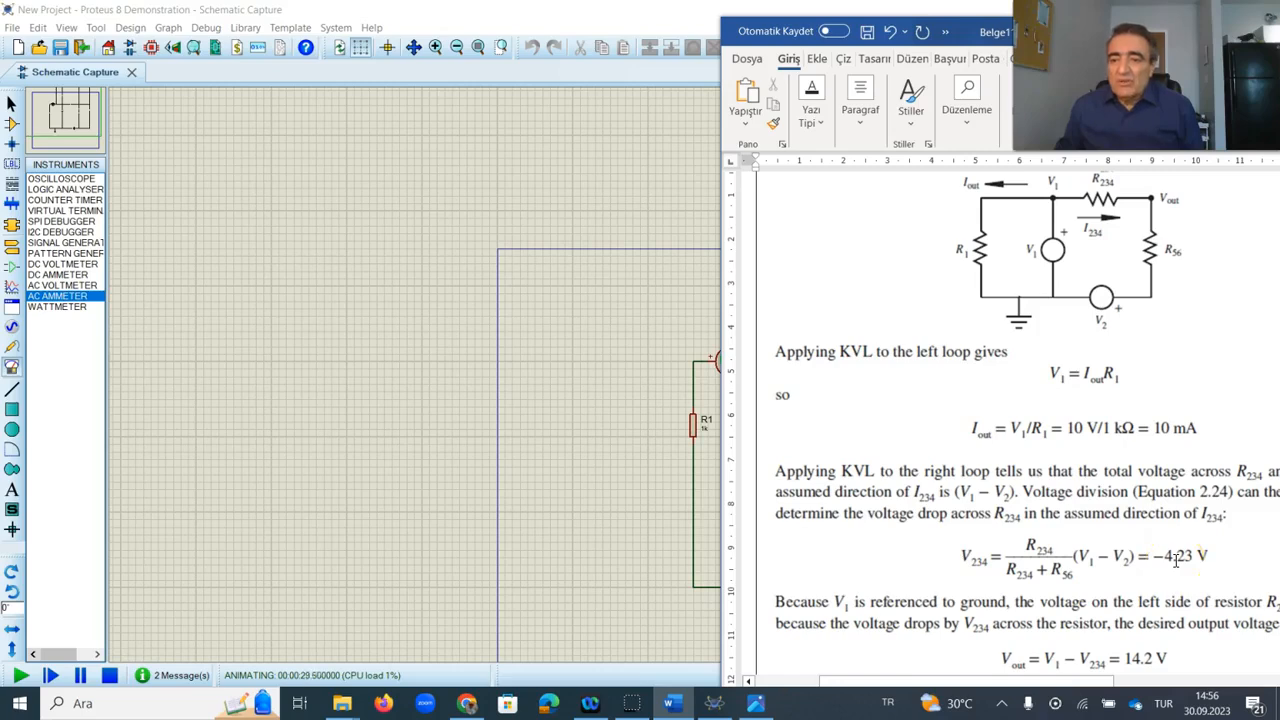
# Step: Return to Proteus and read the voltage on the DC voltmeter up close
pyautogui.click(577, 191)
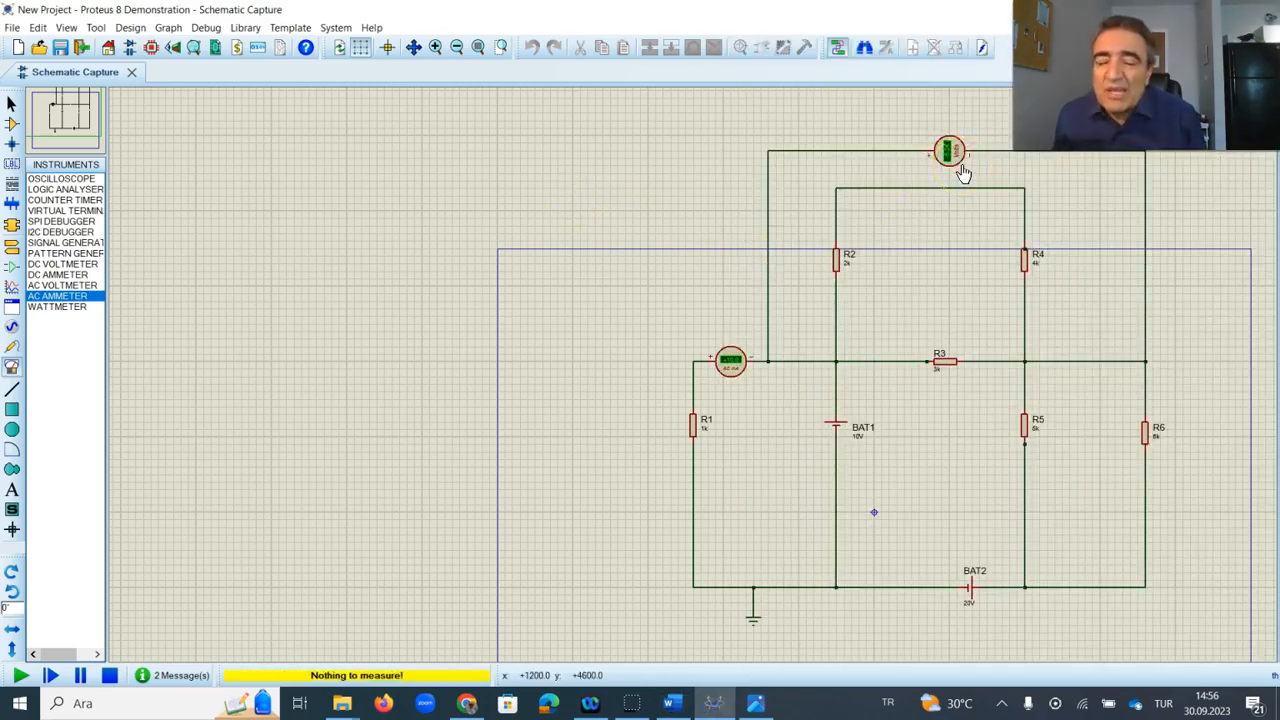
pyautogui.scroll(3, 940, 170)
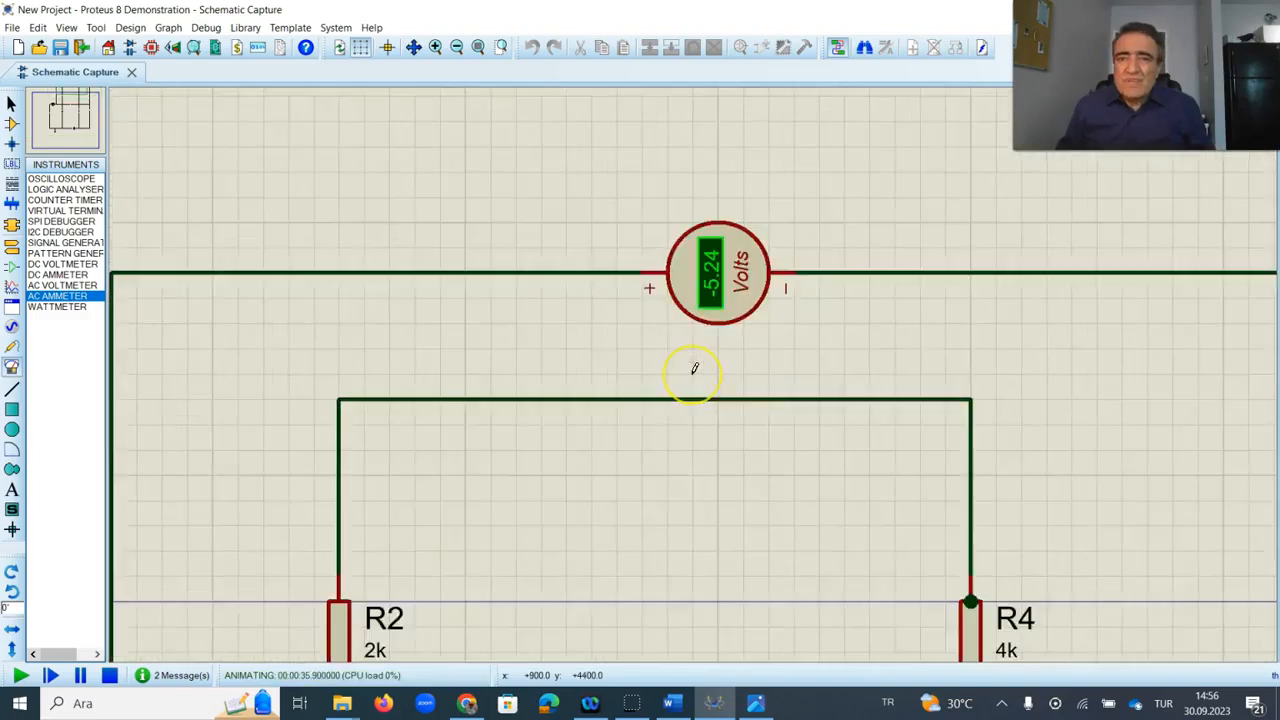
pyautogui.scroll(1, 694, 368)
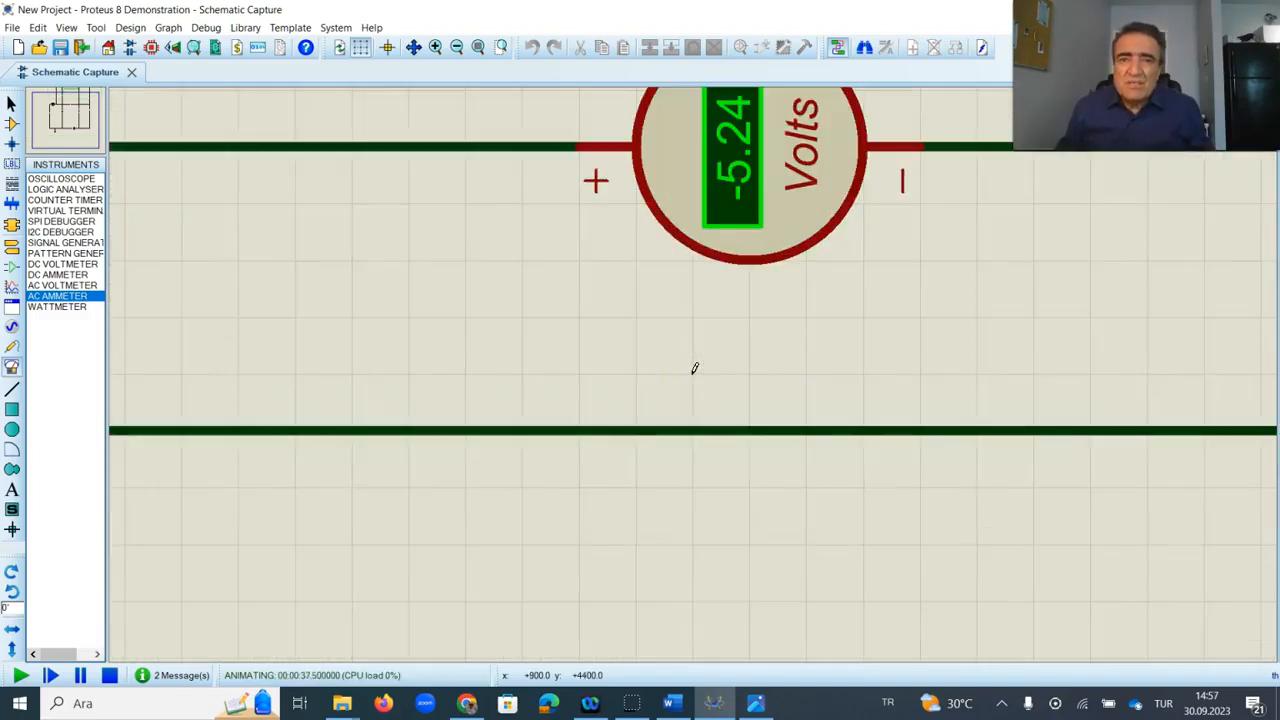
# Step: Read the current on the AC ammeter in the R1 branch, and look over the whole simulated circuit
pyautogui.scroll(1, 697, 360)
pyautogui.scroll(-1, 694, 366)
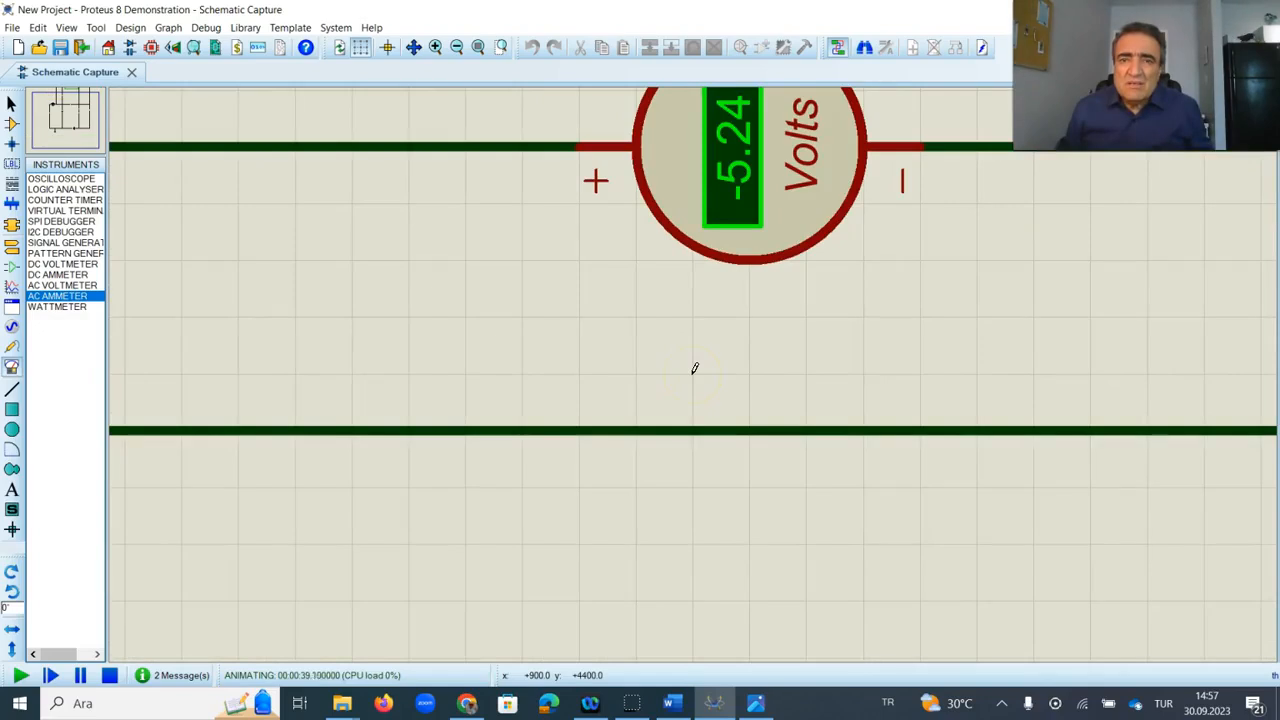
pyautogui.click(86, 106)
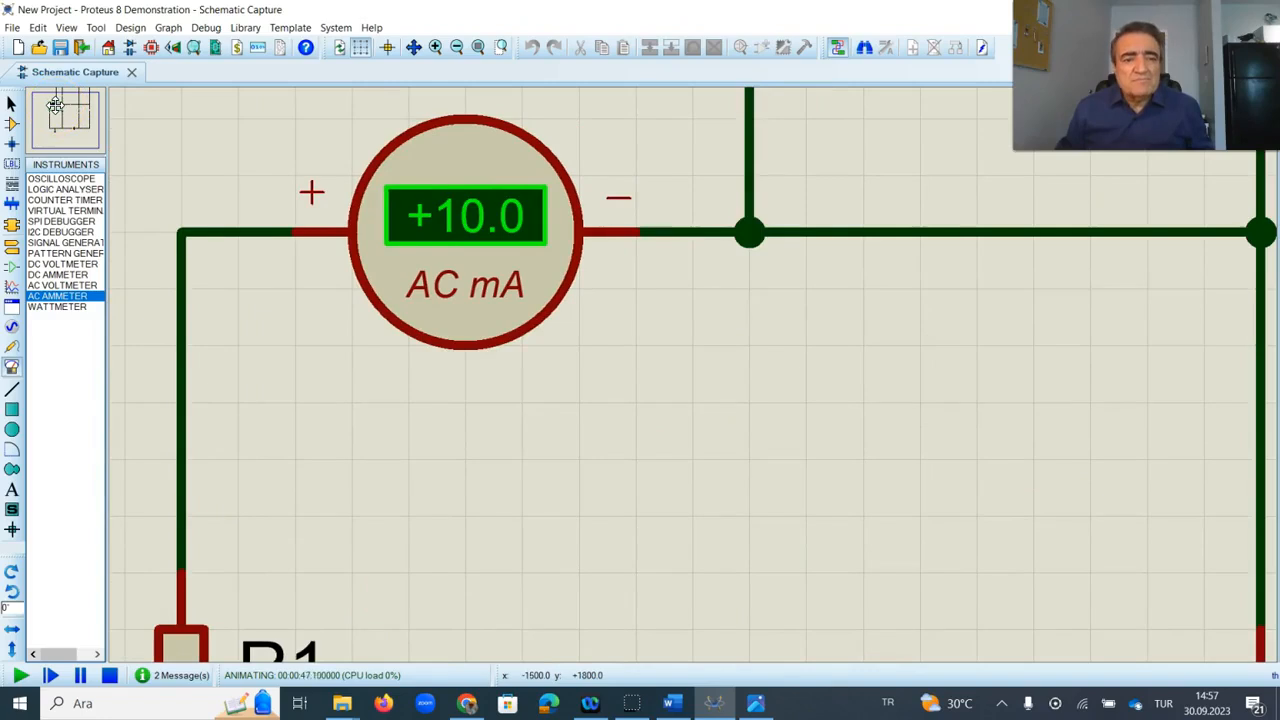
pyautogui.click(52, 110)
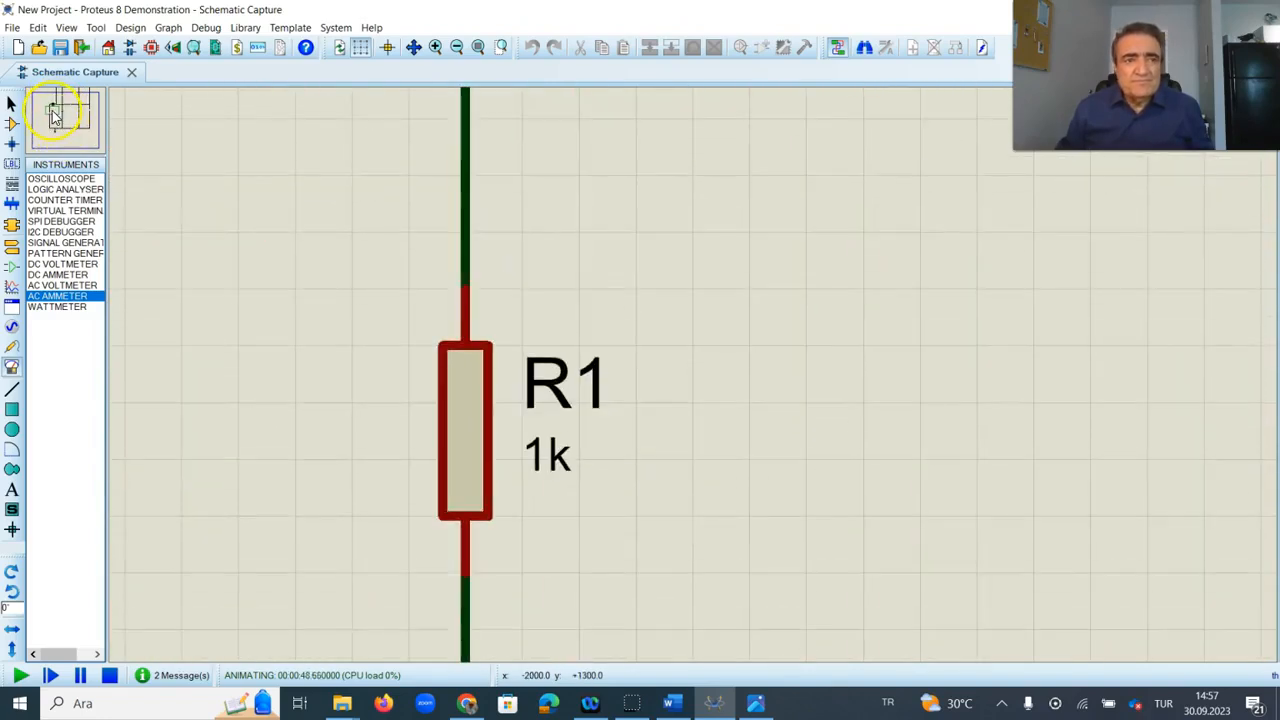
pyautogui.scroll(-3, 643, 391)
pyautogui.scroll(-2, 659, 388)
pyautogui.scroll(1, 685, 376)
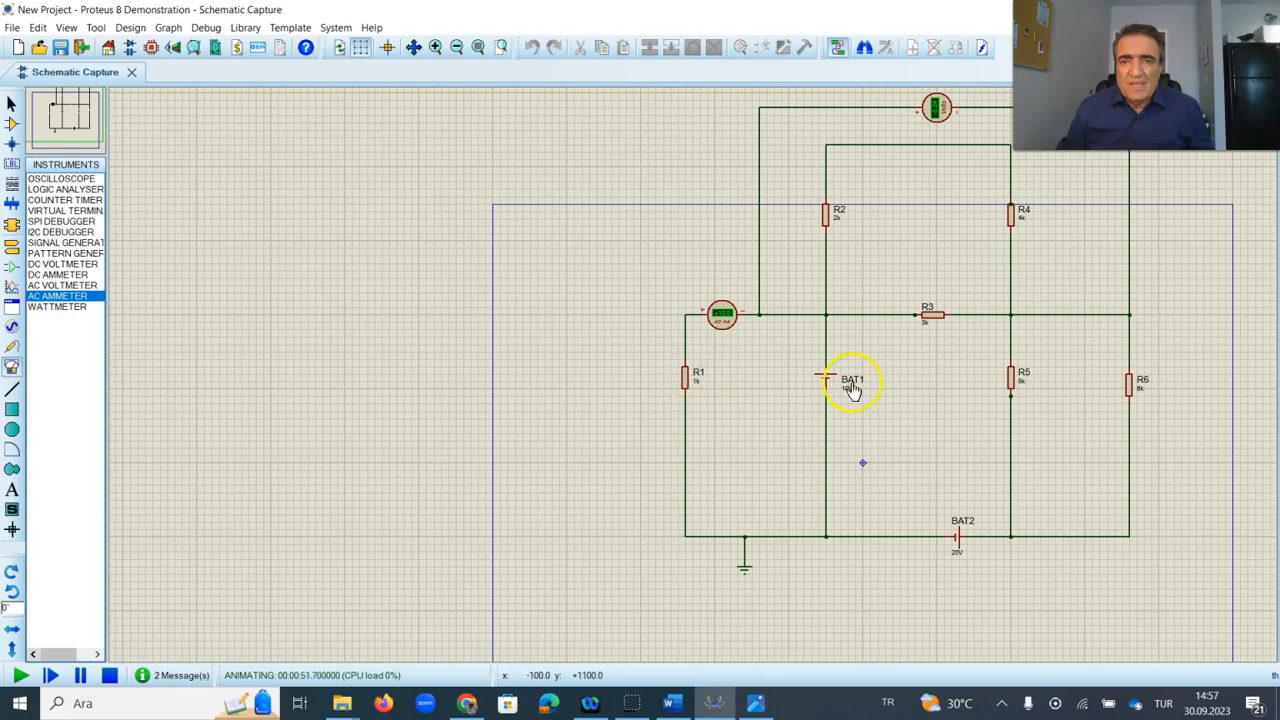
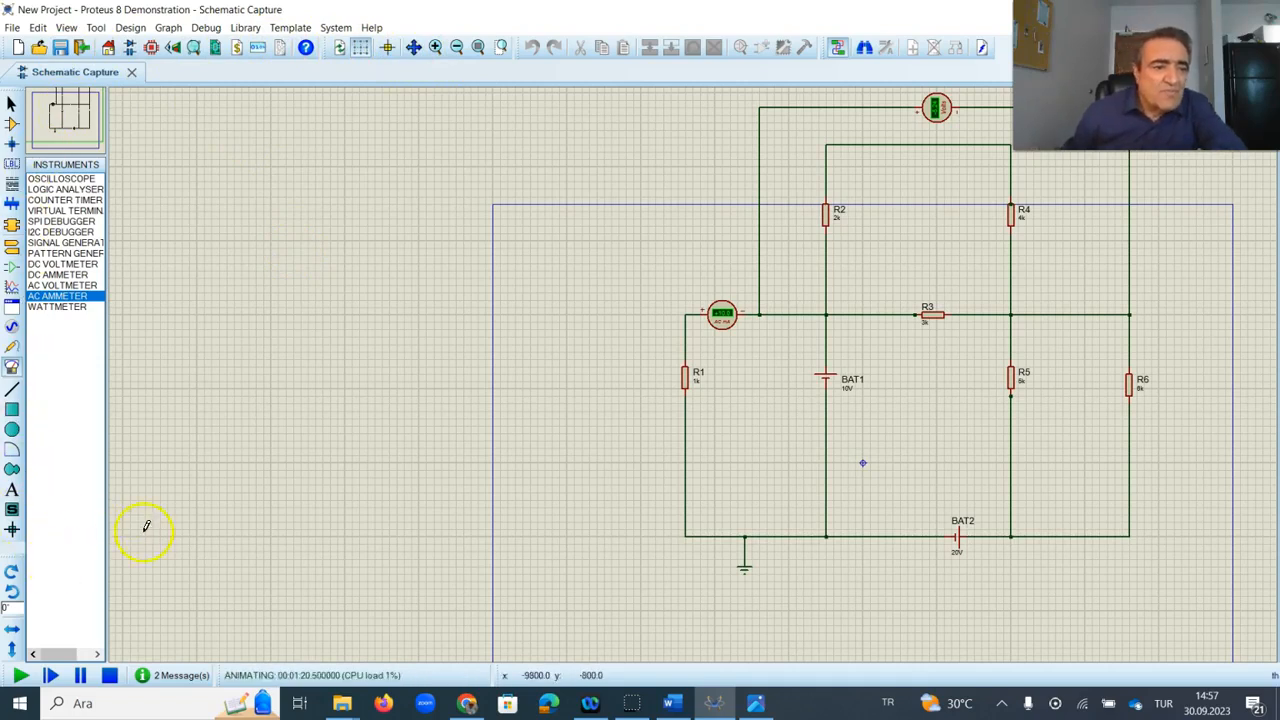
# Step: Look through the available signal generators and virtual instruments, including the oscilloscope
pyautogui.click(12, 330)
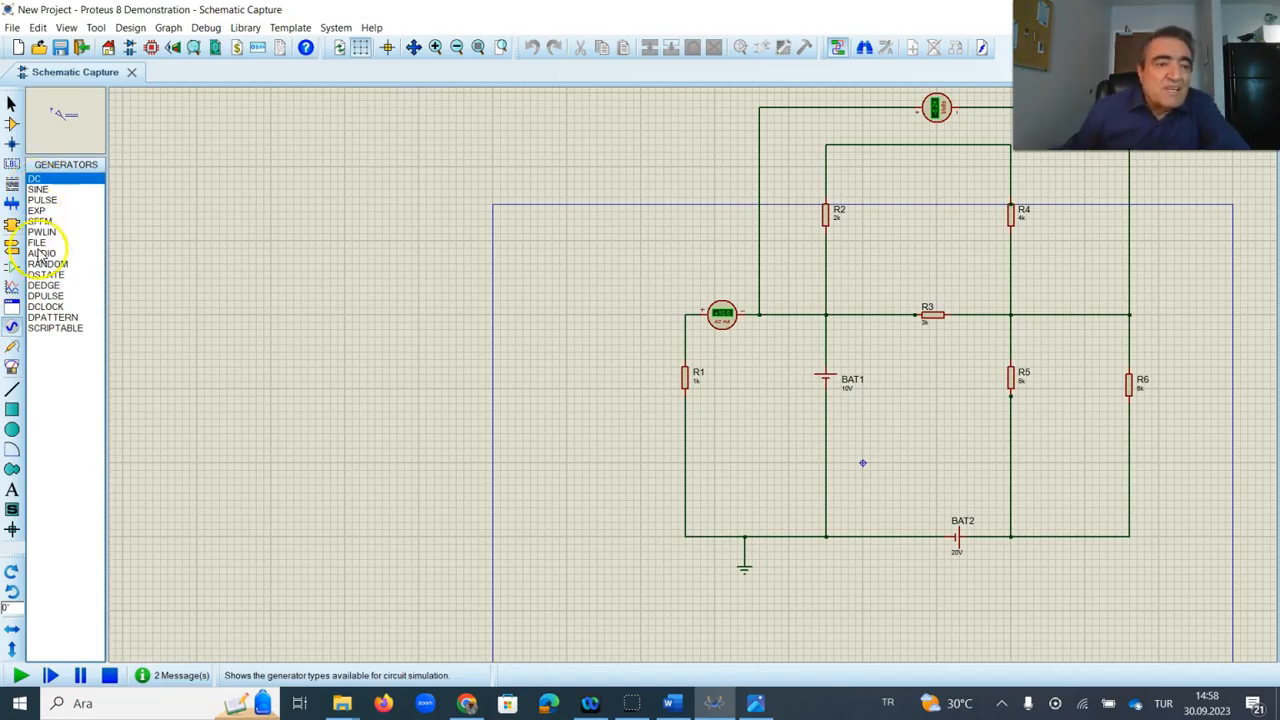
pyautogui.click(12, 370)
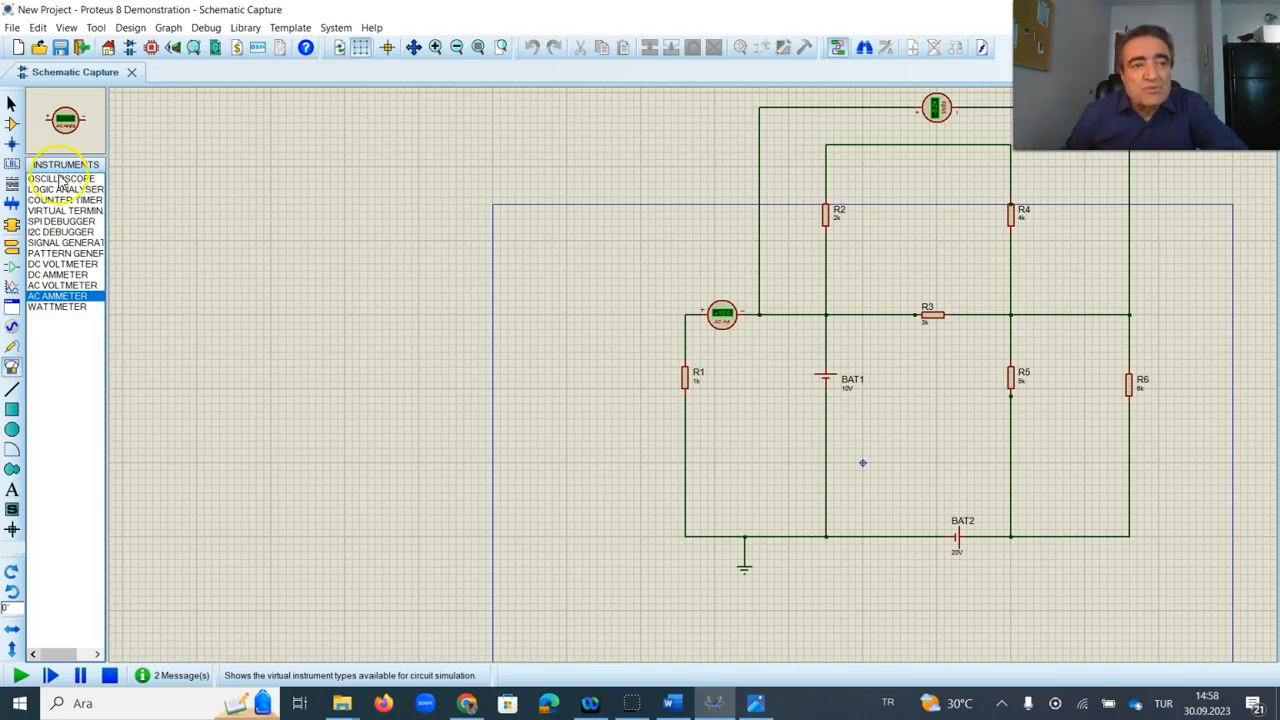
pyautogui.click(60, 180)
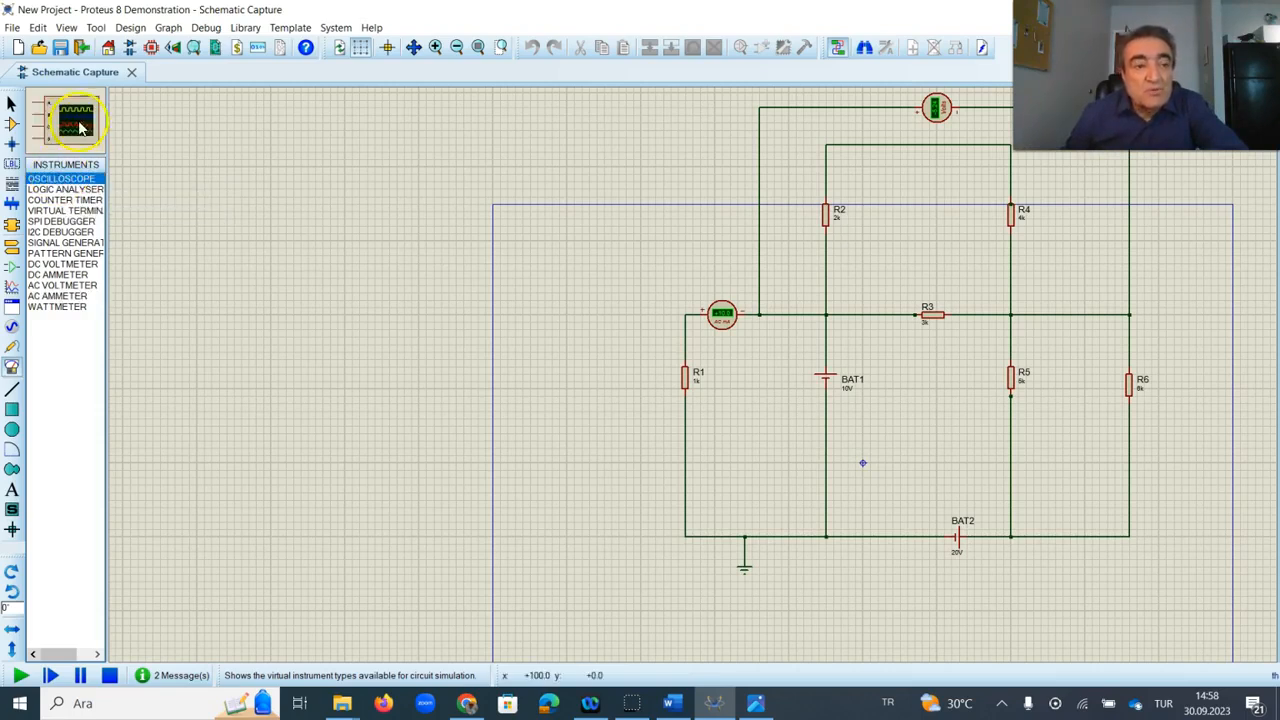
pyautogui.click(75, 115)
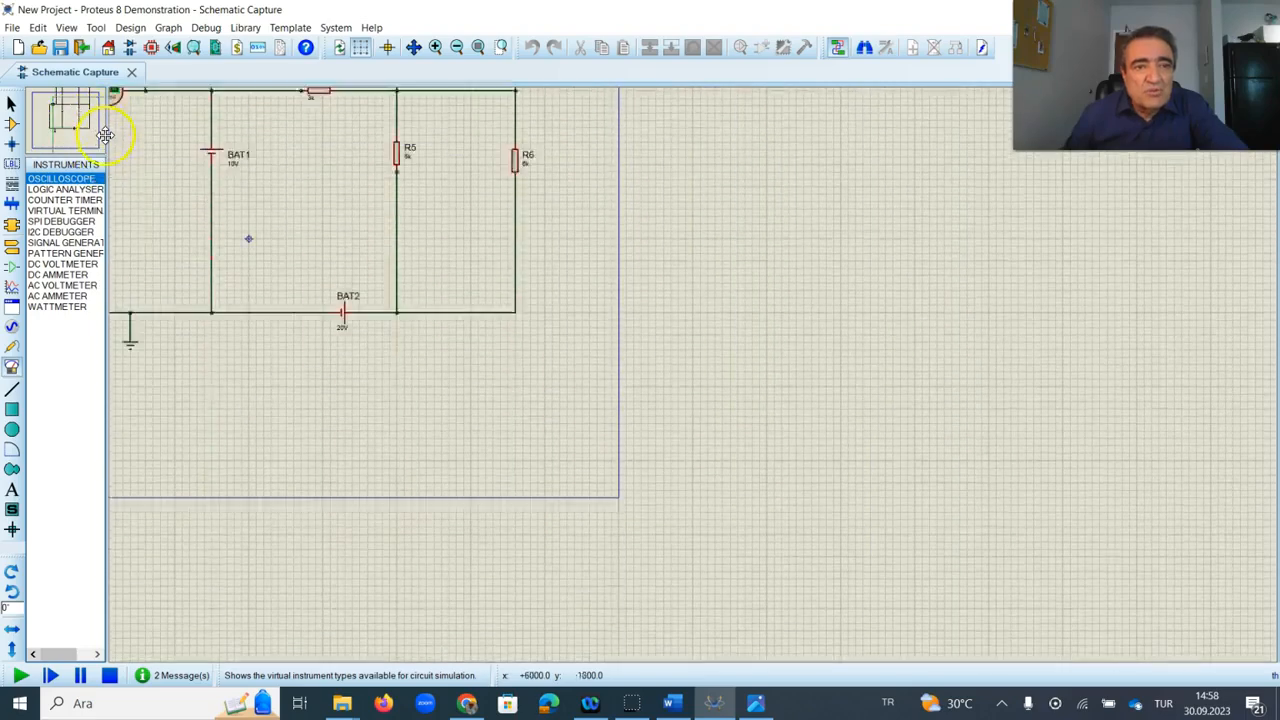
pyautogui.click(52, 116)
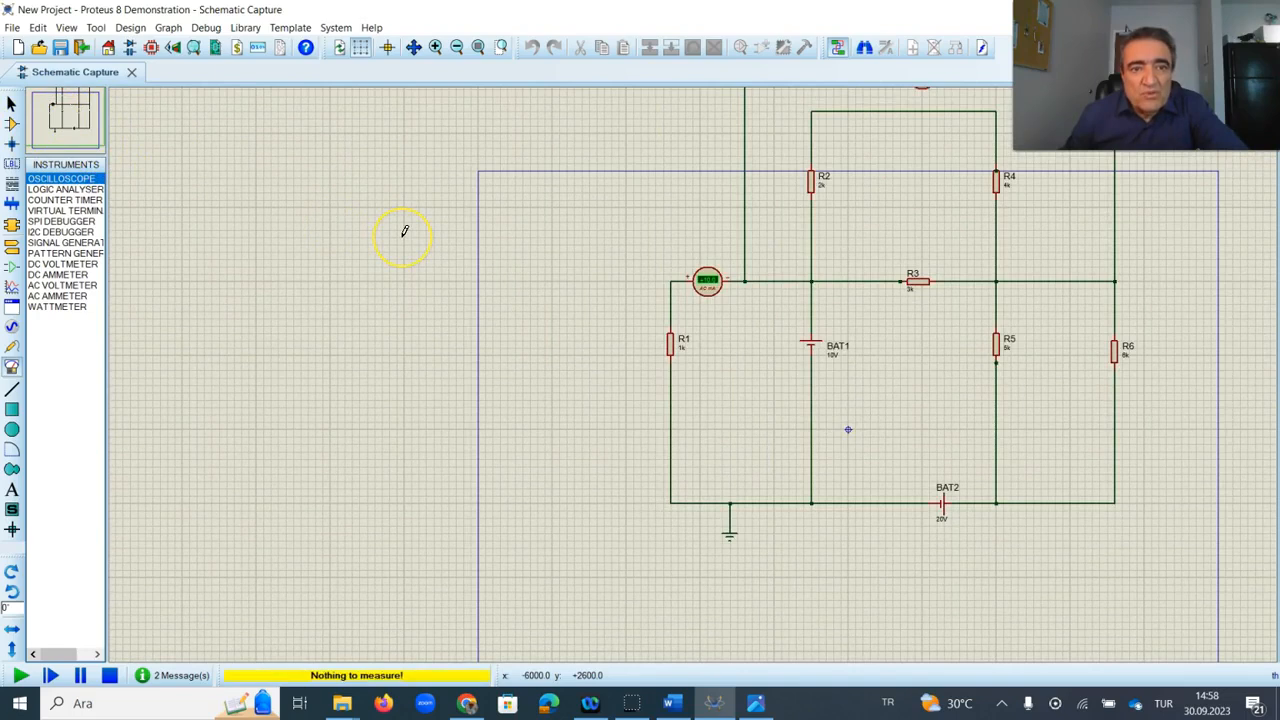
# Step: Stop the simulation and run it again to show the DC voltmeter and AC ammeter readings together
pyautogui.click(110, 677)
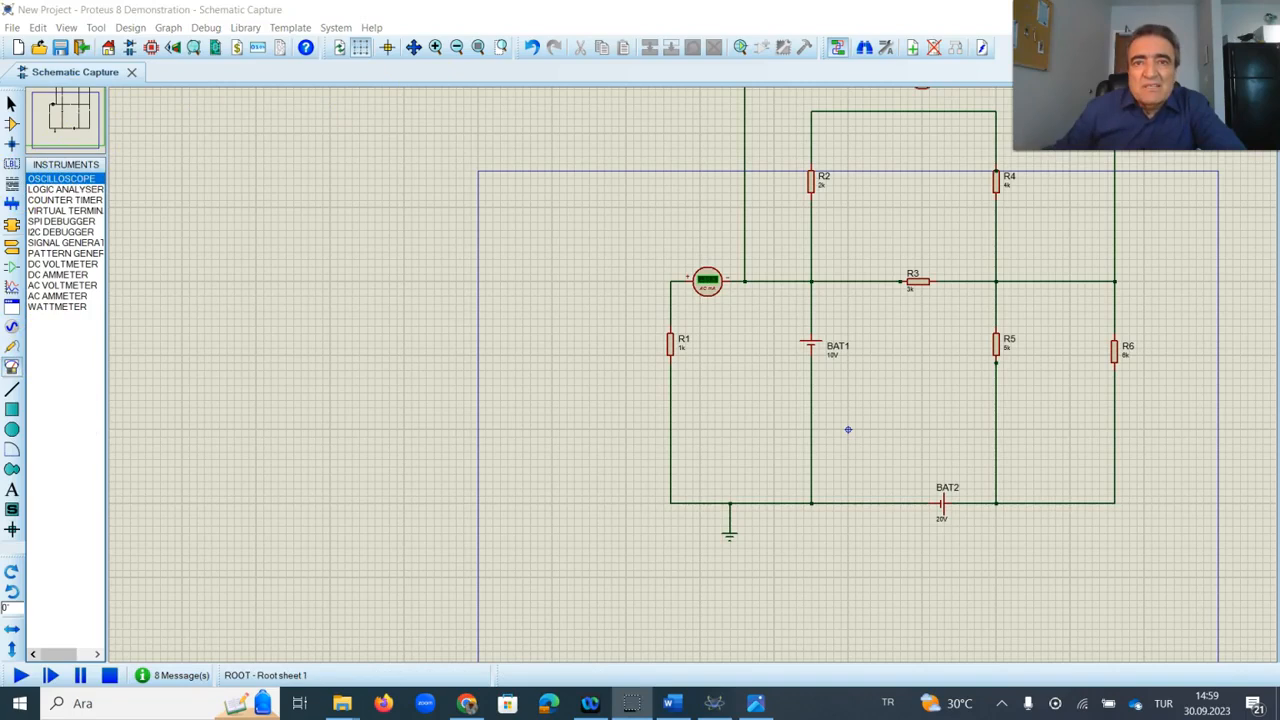
pyautogui.scroll(1, 617, 155)
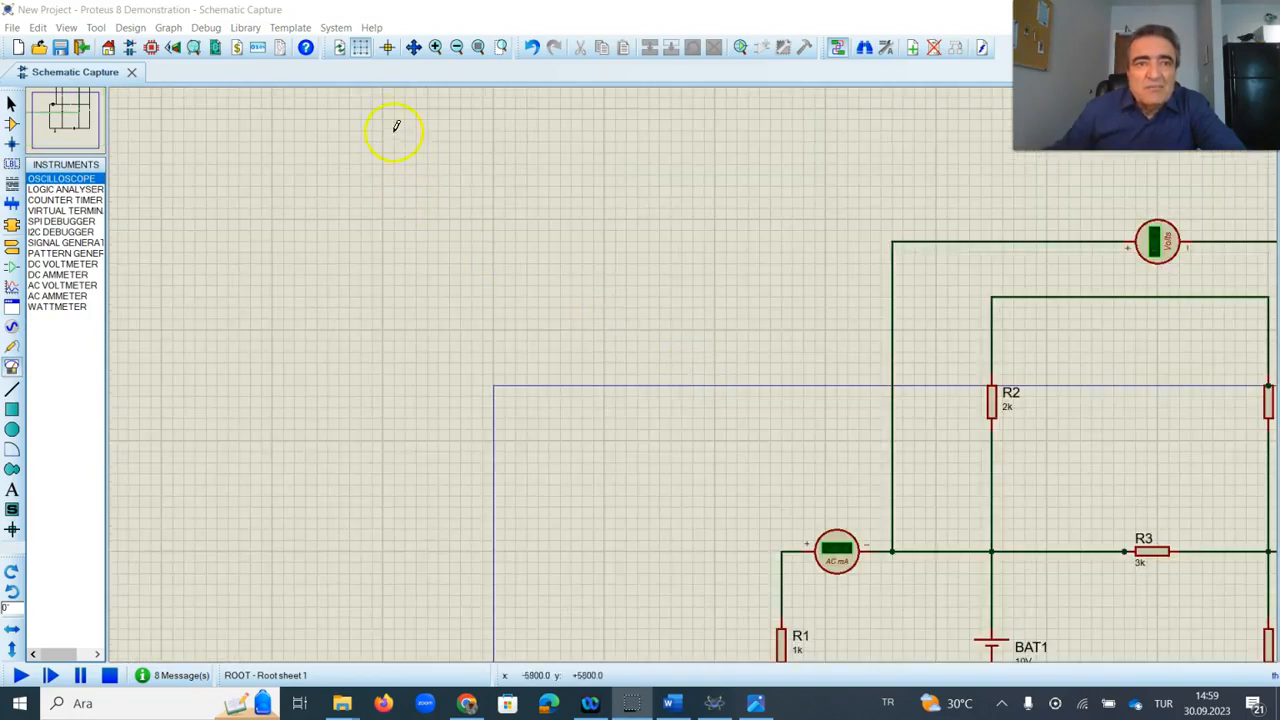
pyautogui.click(364, 49)
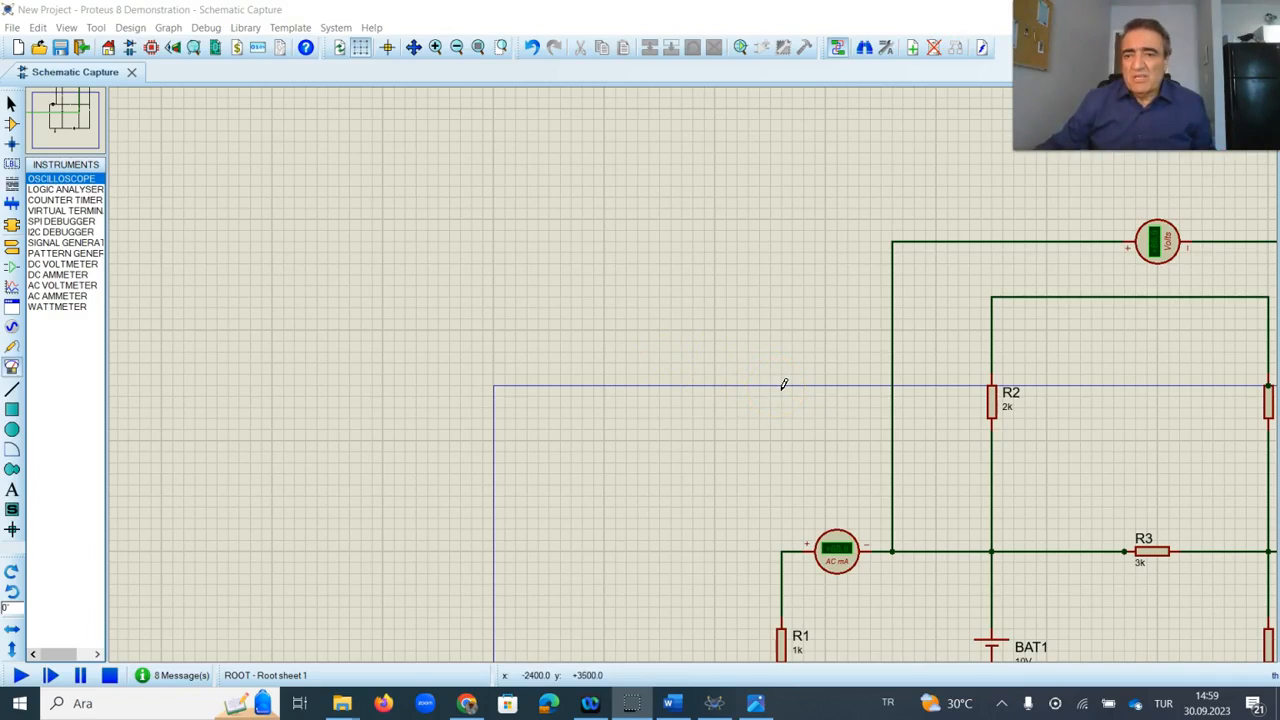
pyautogui.scroll(-2, 740, 376)
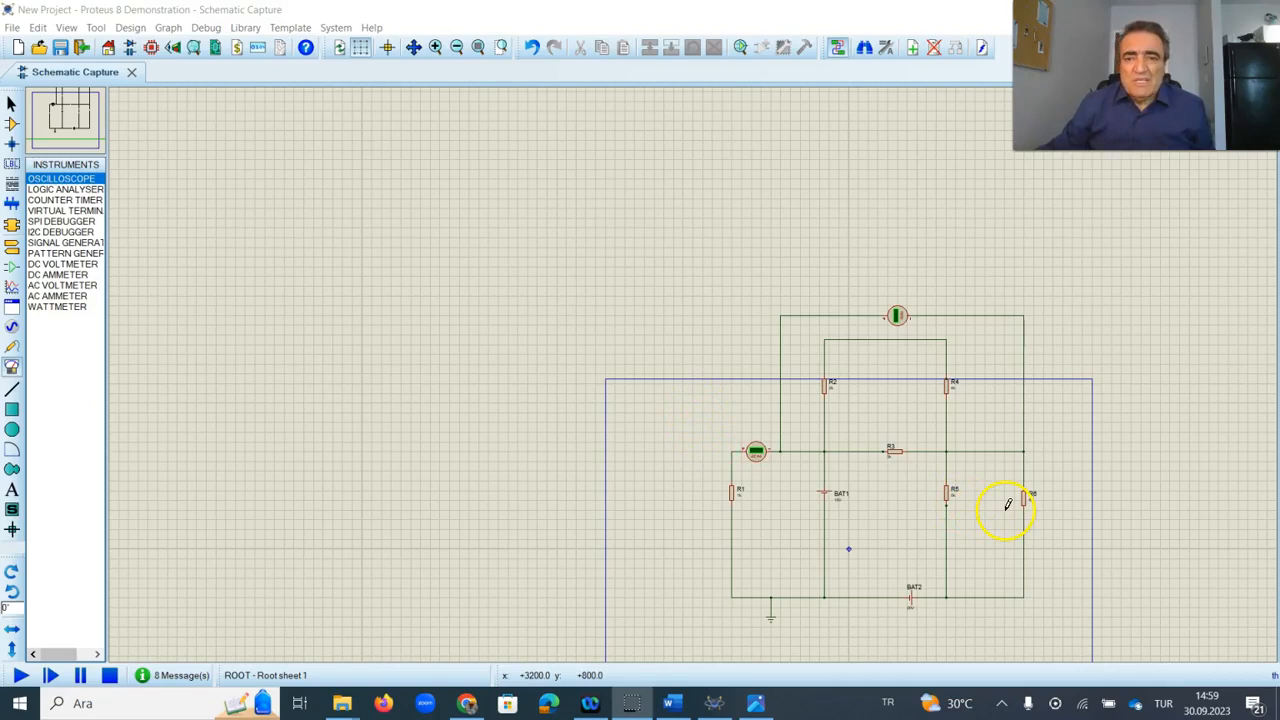
pyautogui.press('F6')
pyautogui.press('F6')
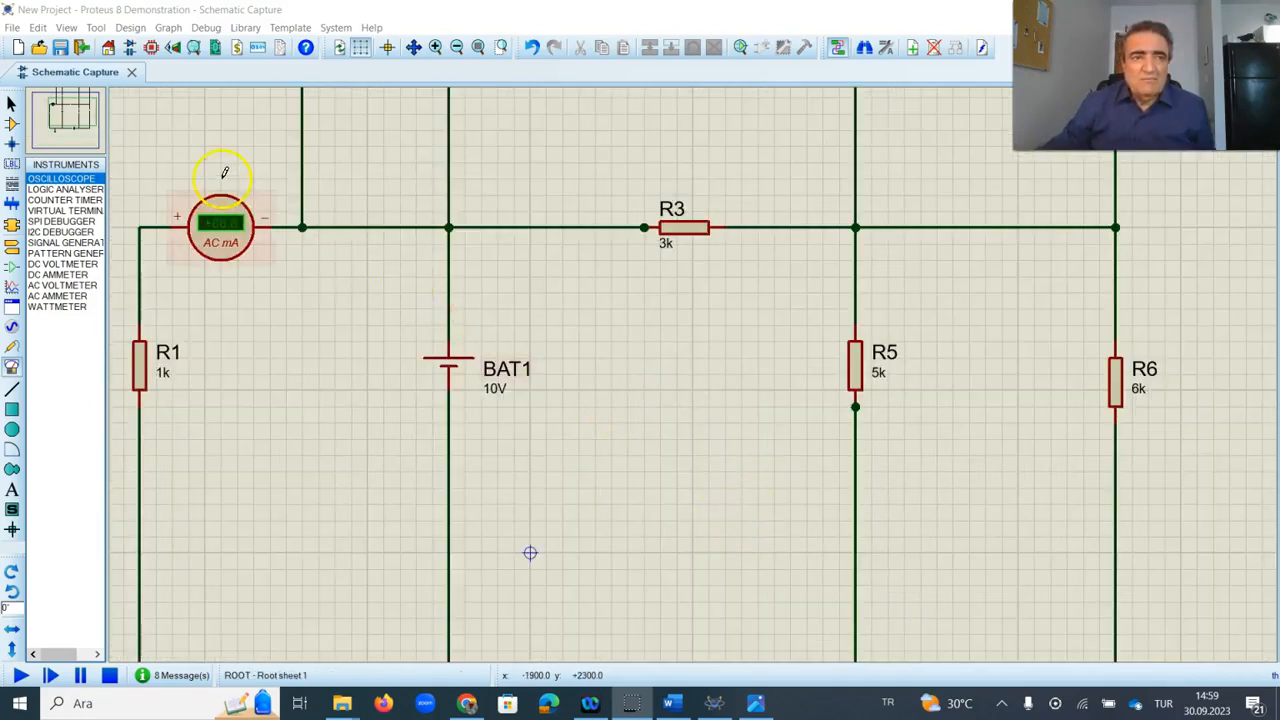
pyautogui.click(69, 121)
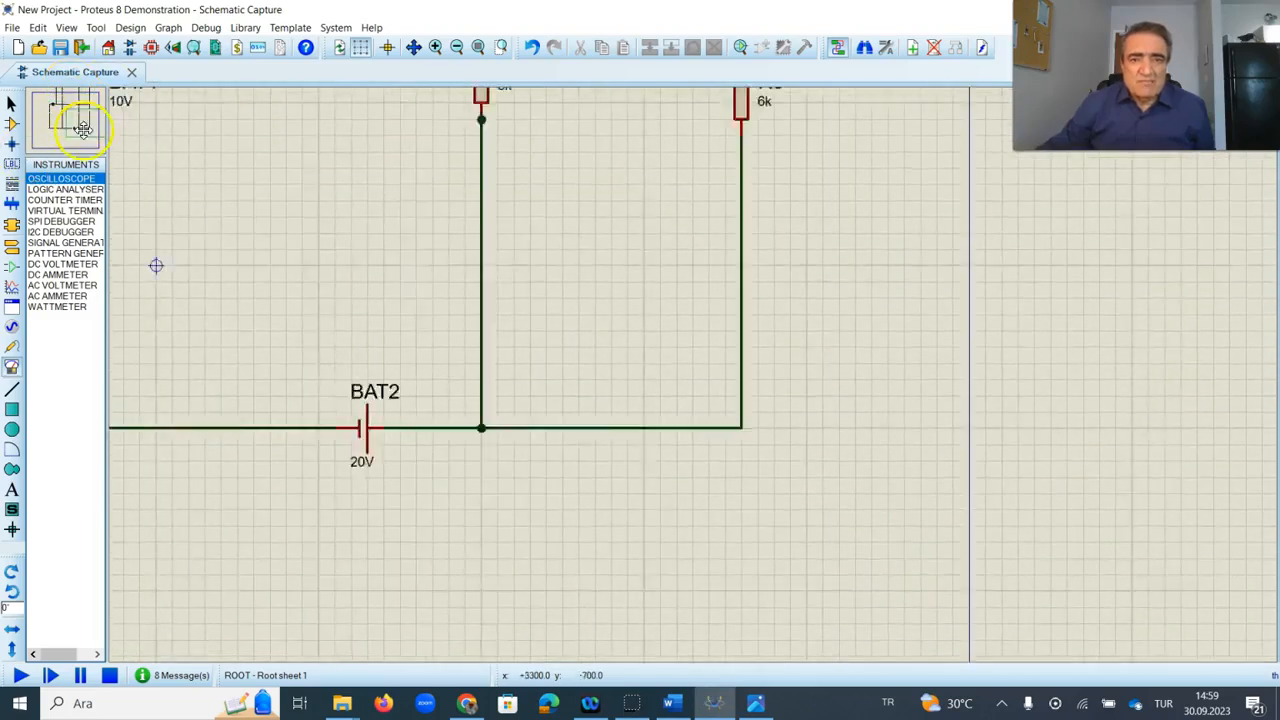
pyautogui.click(68, 104)
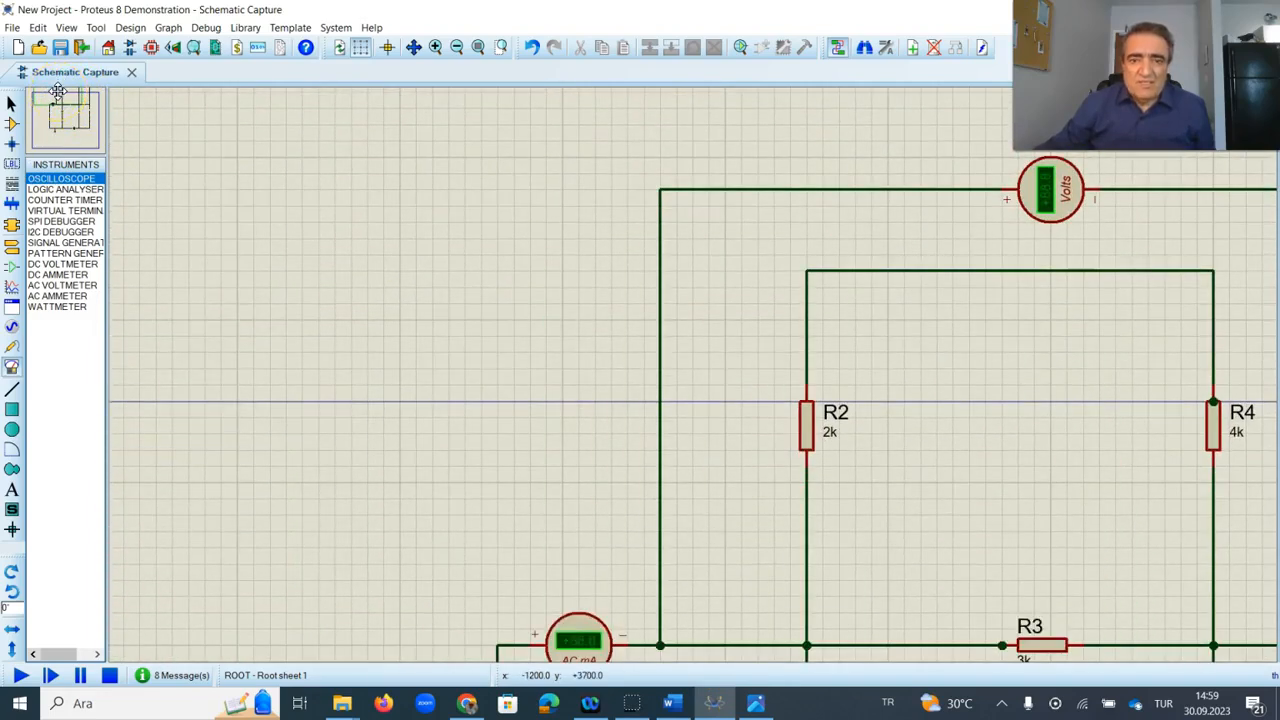
pyautogui.click(62, 90)
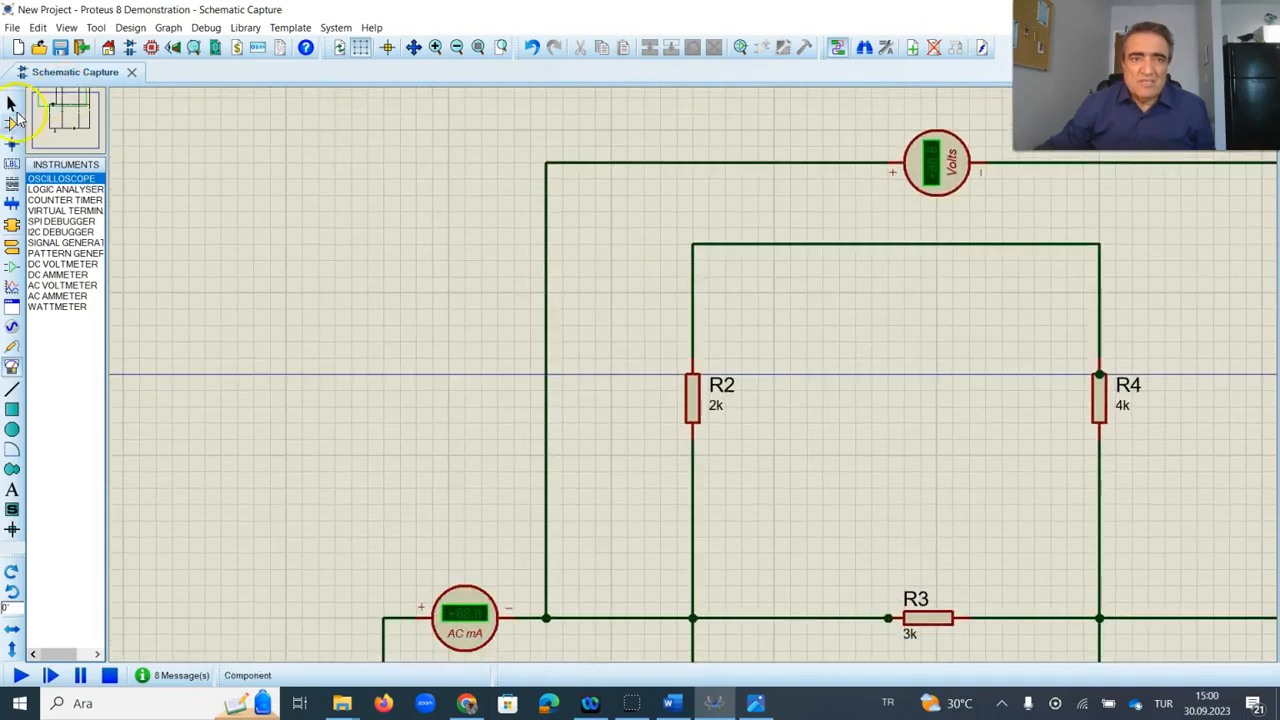
pyautogui.click(18, 677)
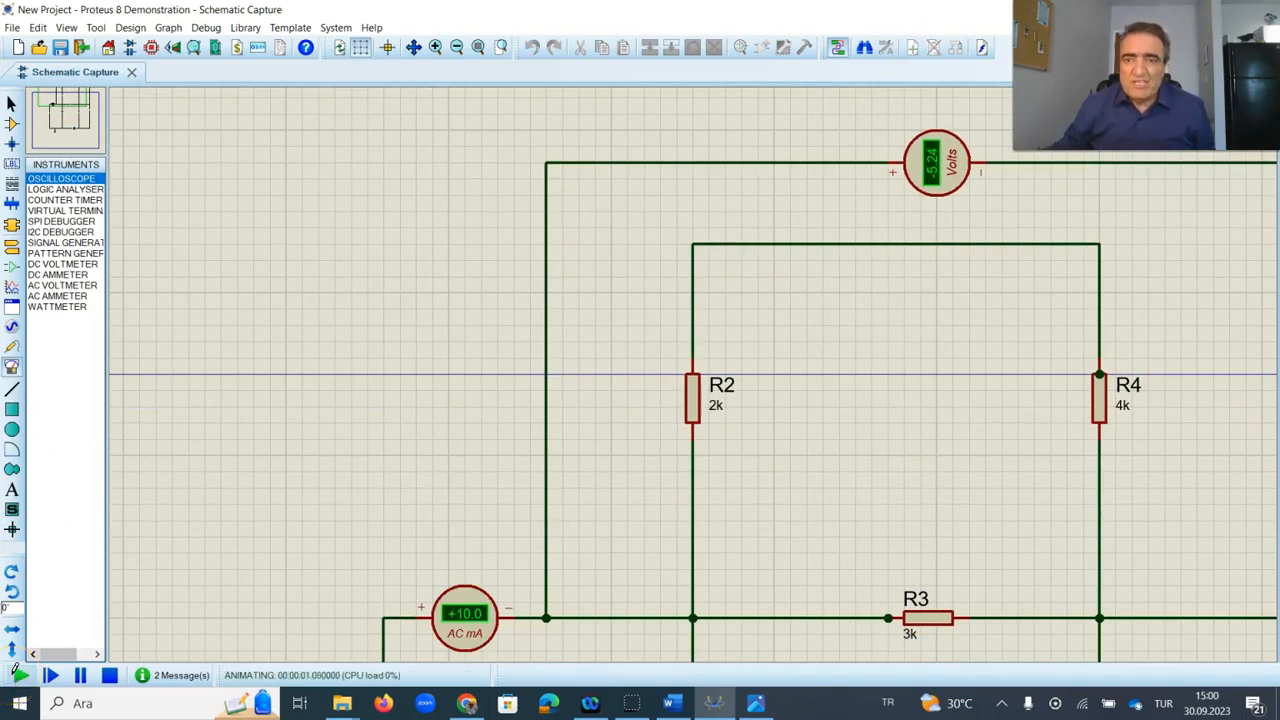